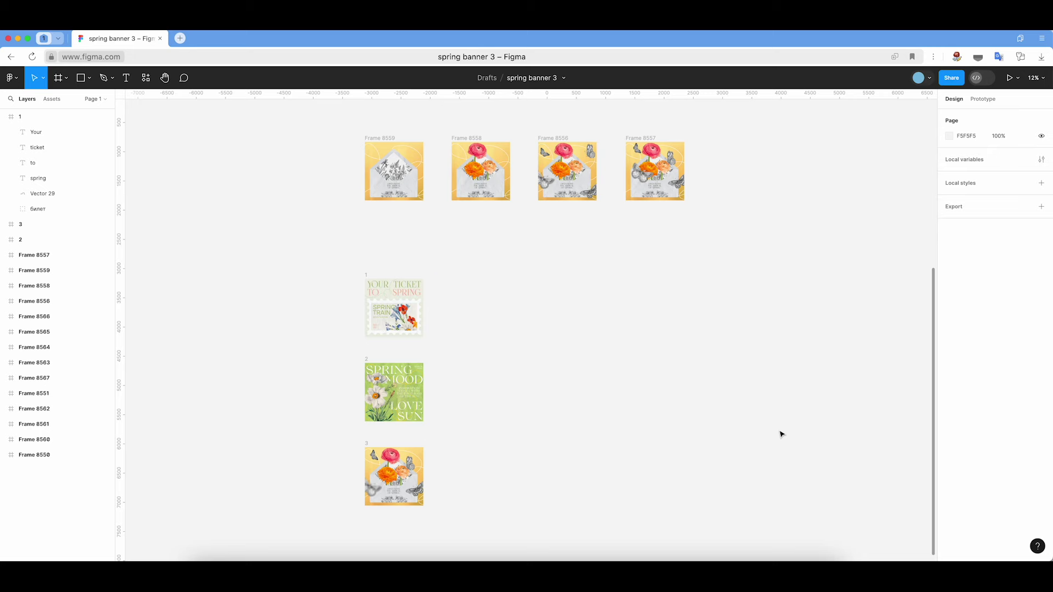
- Pan around the stacked spring banners 1–3 and open the spring banner 3 file menu
scroll(713, 422, left, 1)
scroll(714, 422, left, 2)
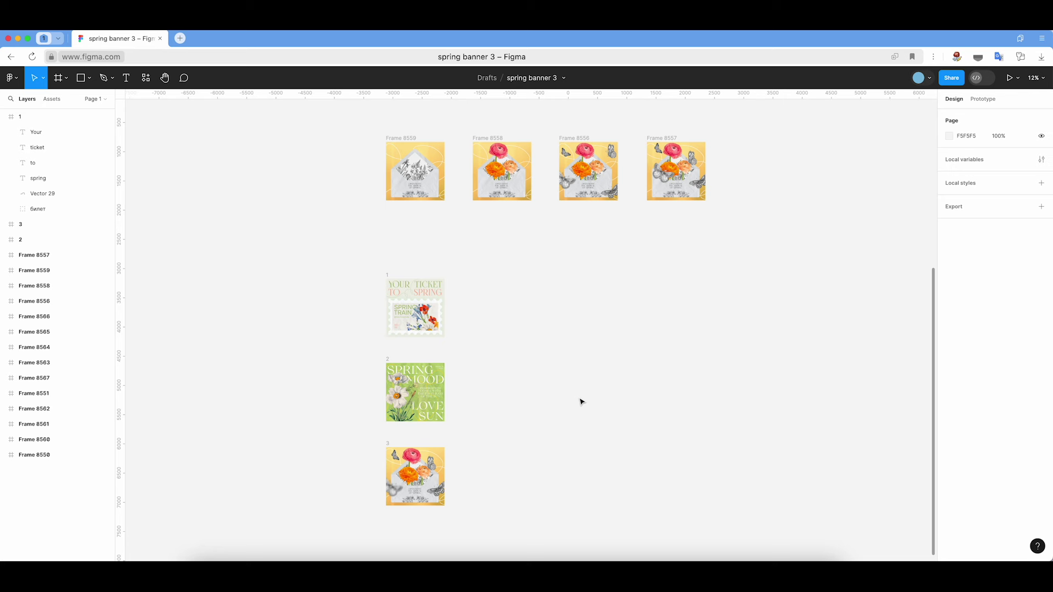
ctrl+scroll(505, 389, up, 2)
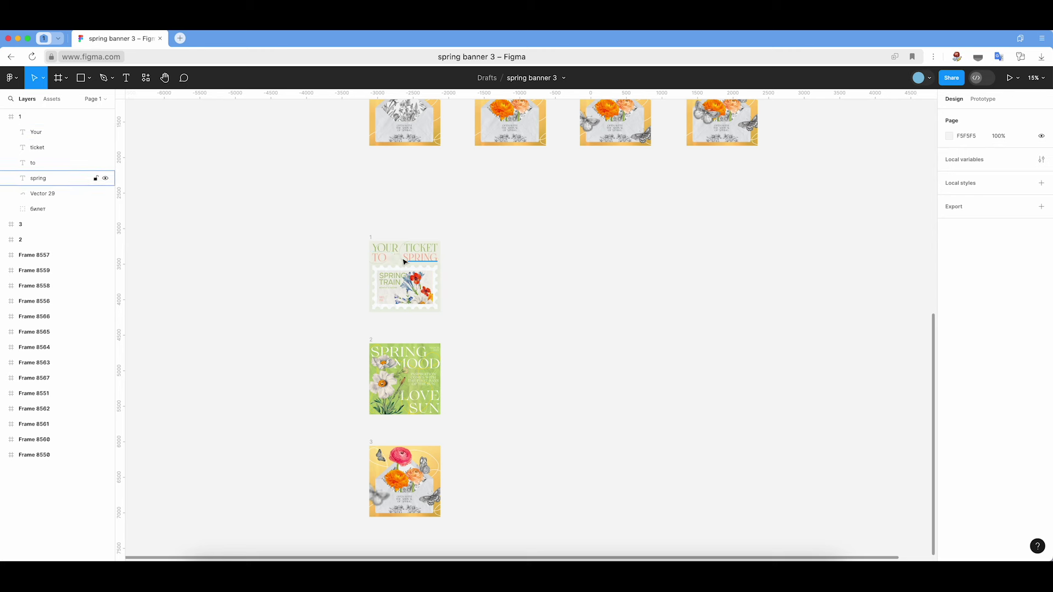
scroll(525, 368, left, 1)
scroll(525, 368, left, 3)
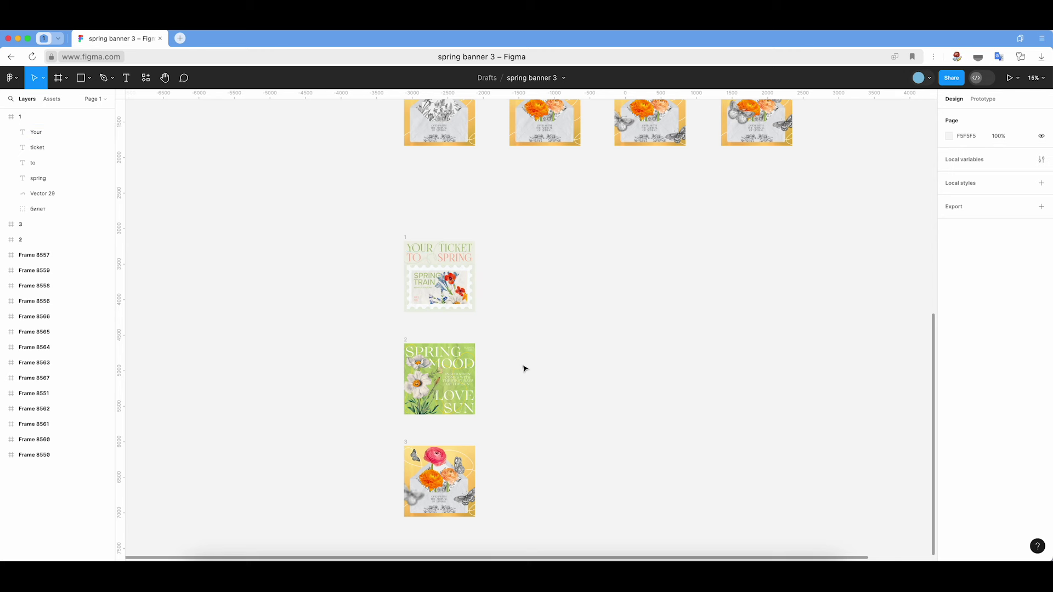
scroll(531, 359, up, 2)
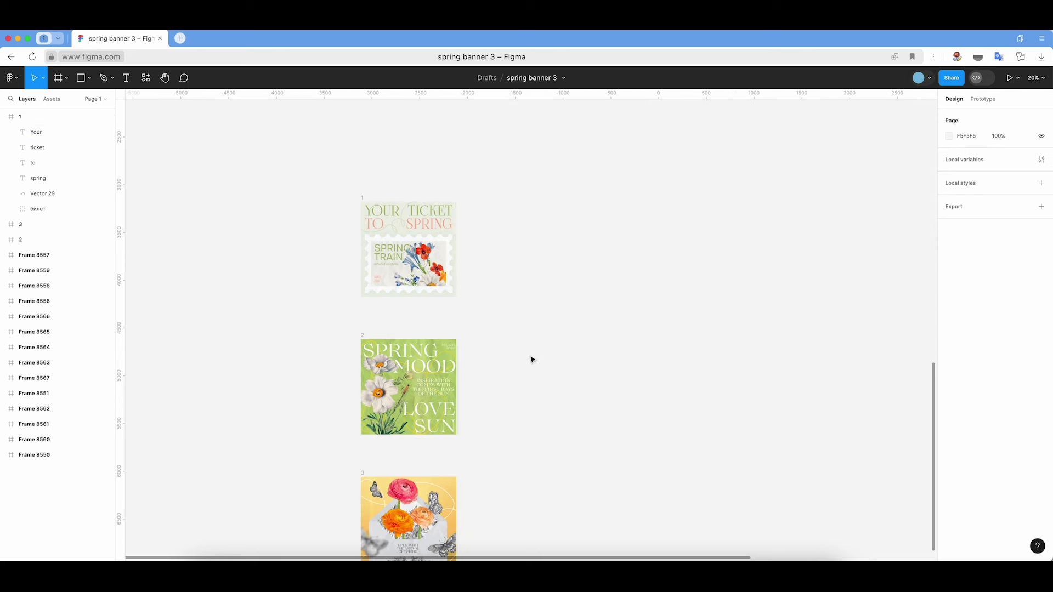
scroll(531, 359, up, 2)
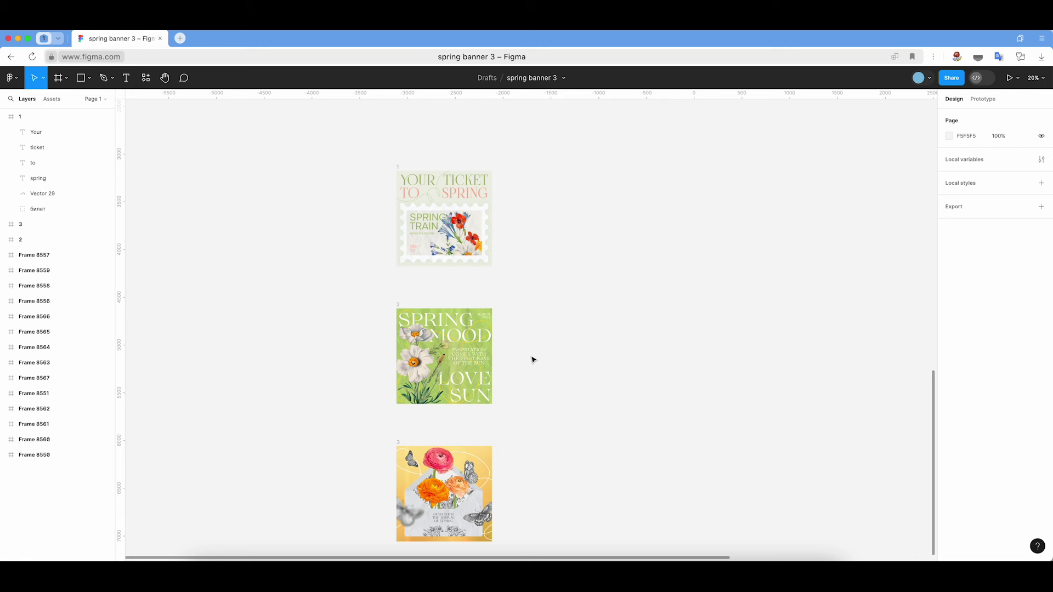
scroll(532, 360, down, 1)
scroll(532, 359, right, 1)
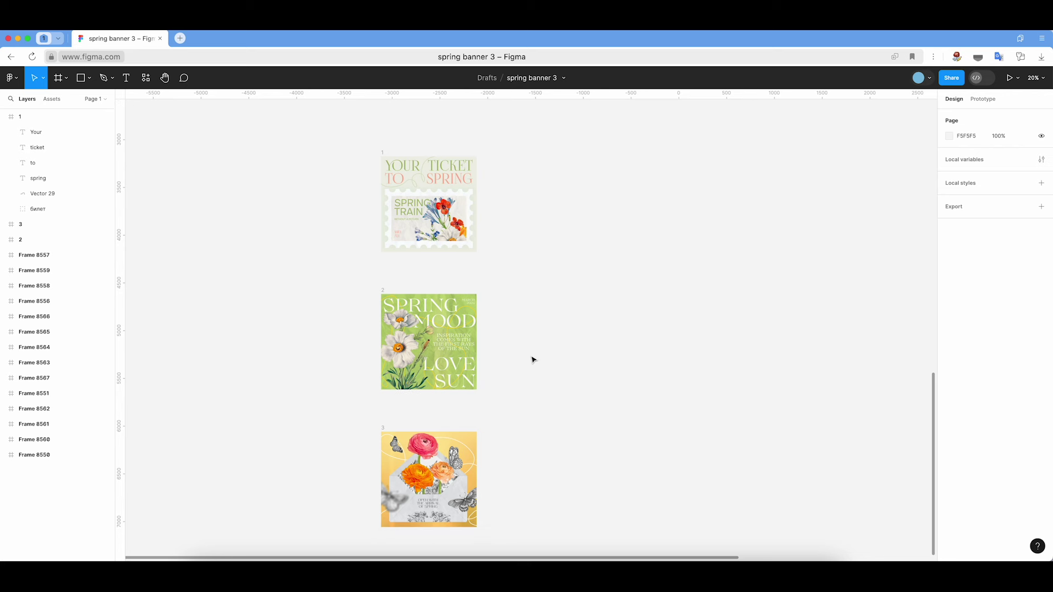
click(564, 78)
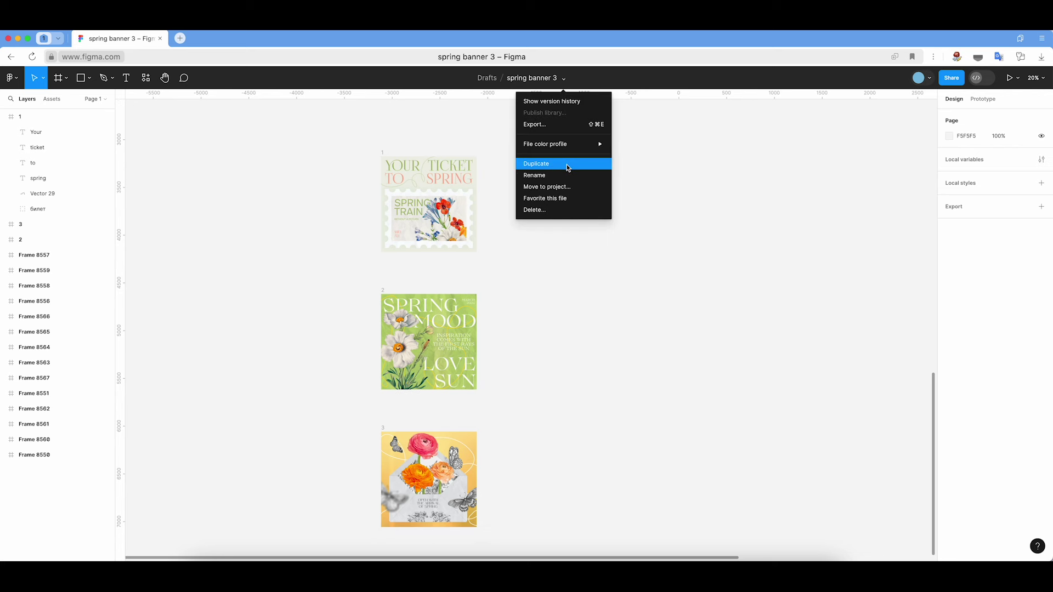
- Dismiss the file menu, marquee-select banner frames 1–3, then deselect them
click(676, 215)
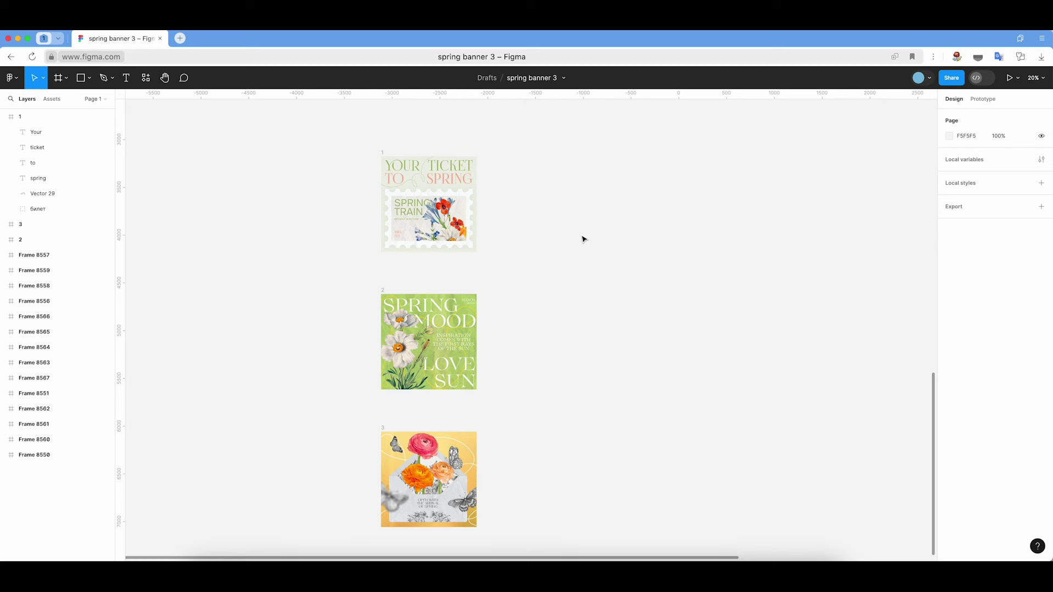
scroll(584, 240, down, 1)
scroll(583, 239, left, 1)
drag(576, 124, 358, 526)
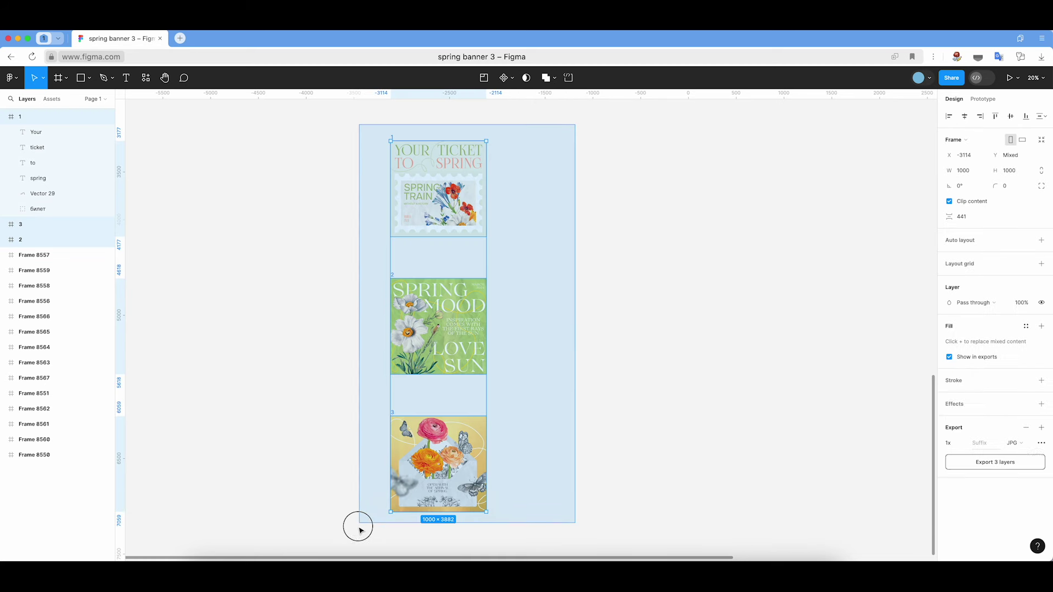
click(630, 308)
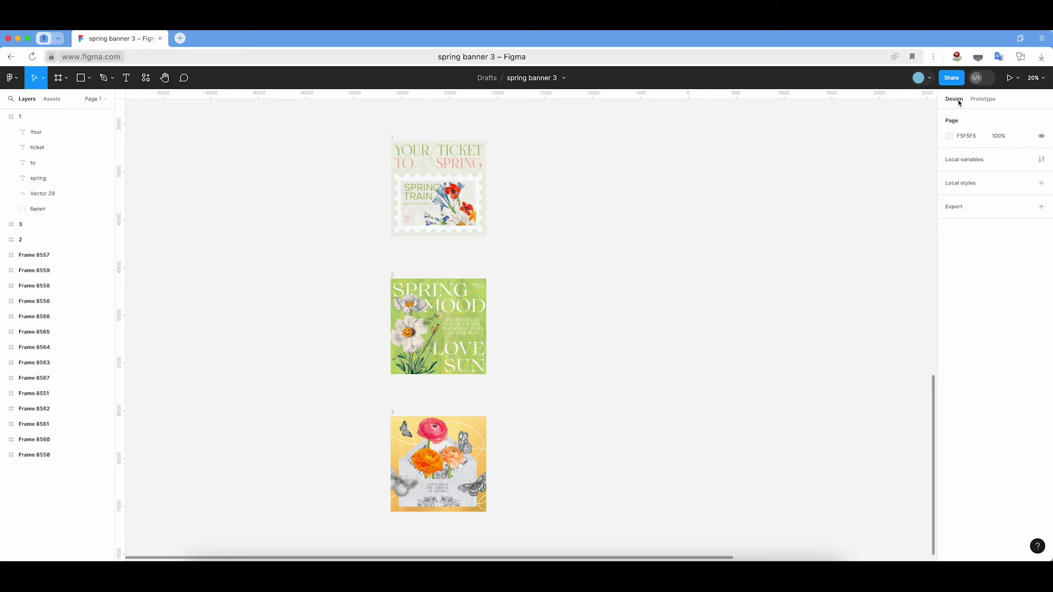
- Show the Prototype settings listing Flow 1, Flow 2 and Flow 3
click(983, 102)
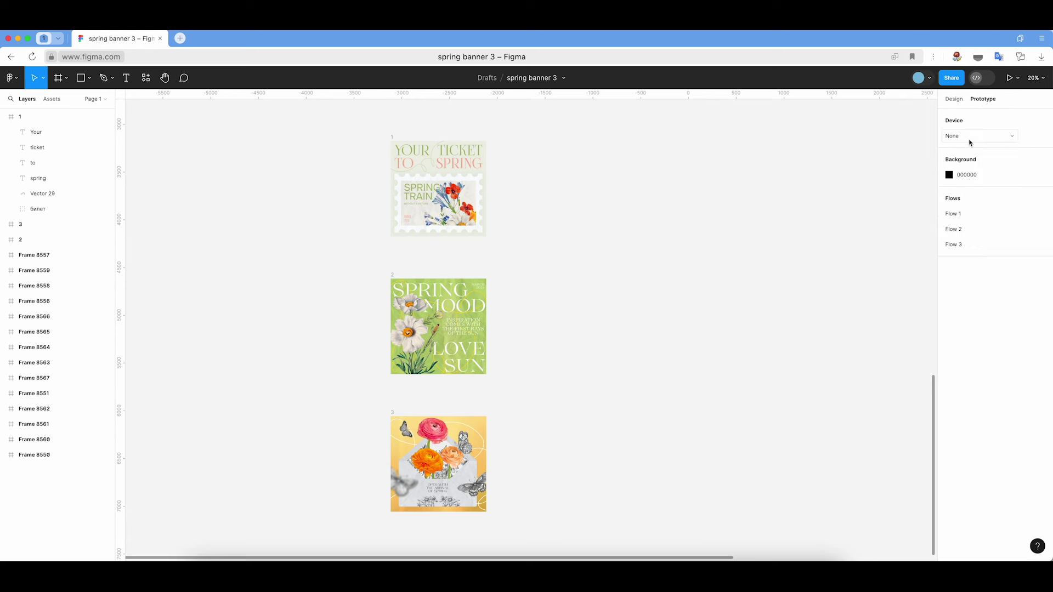
scroll(702, 167, up, 10)
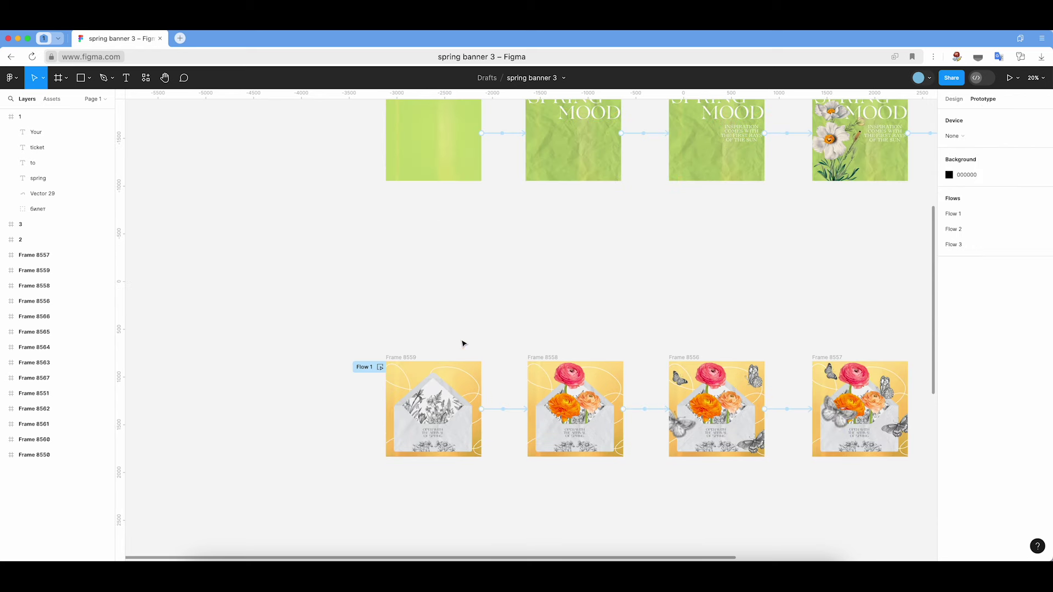
click(956, 100)
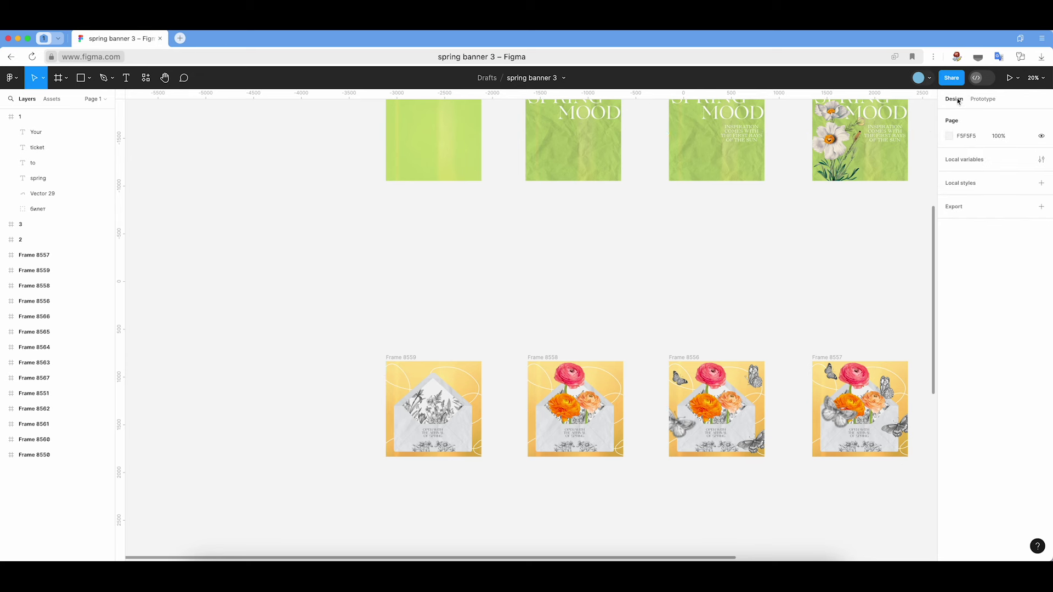
click(983, 100)
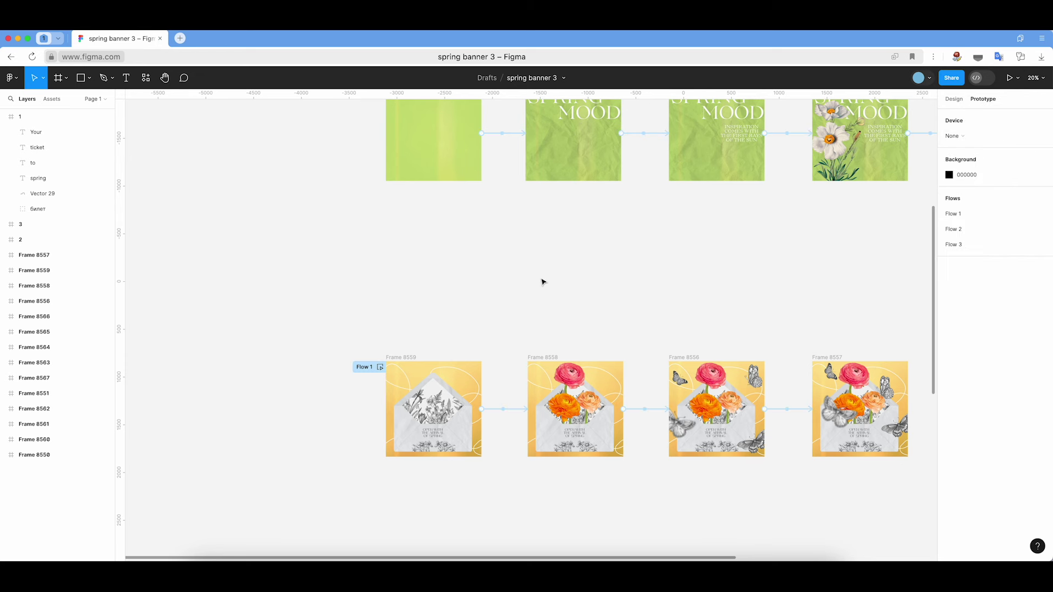
scroll(542, 282, up, 2)
scroll(542, 282, down, 1)
scroll(542, 282, up, 4)
scroll(542, 282, up, 4)
scroll(542, 282, up, 6)
scroll(535, 258, right, 2)
- Play the Flow 2 preview starting at Frame 8550, then close it
click(334, 254)
click(341, 255)
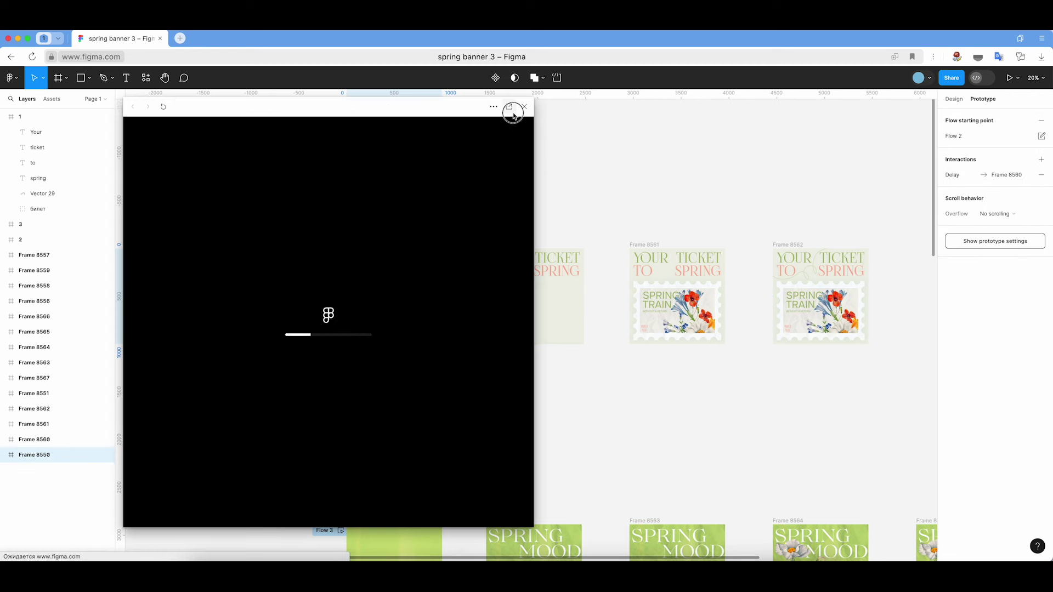
drag(393, 105, 565, 107)
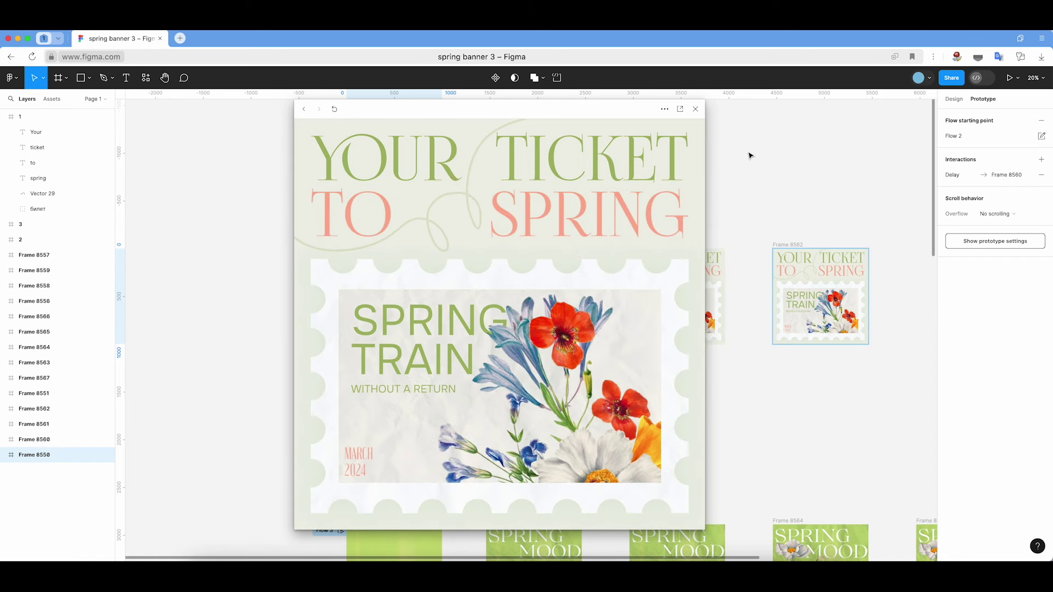
click(695, 109)
click(676, 418)
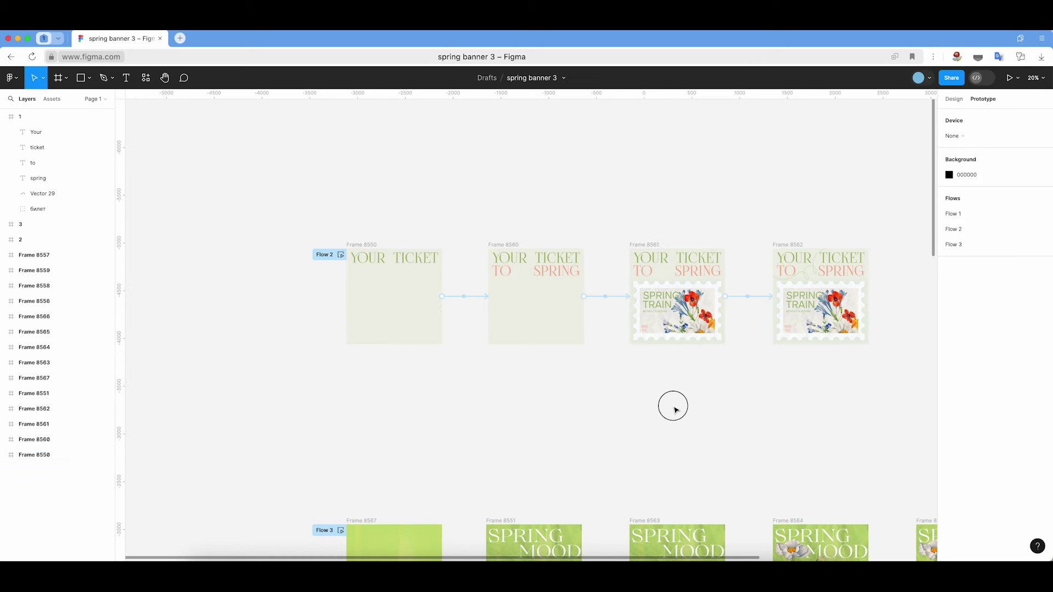
- Zoom out and back in toward the linked envelope frames
scroll(675, 414, down, 6)
scroll(675, 410, down, 5)
scroll(675, 411, down, 3)
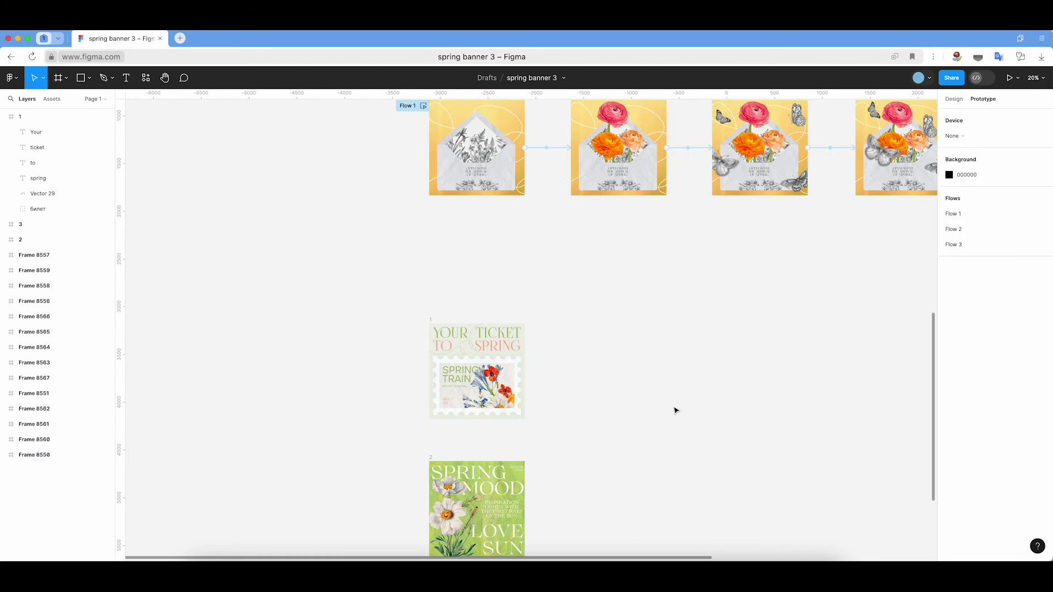
scroll(675, 411, down, 3)
scroll(675, 410, down, 2)
scroll(675, 410, down, 1)
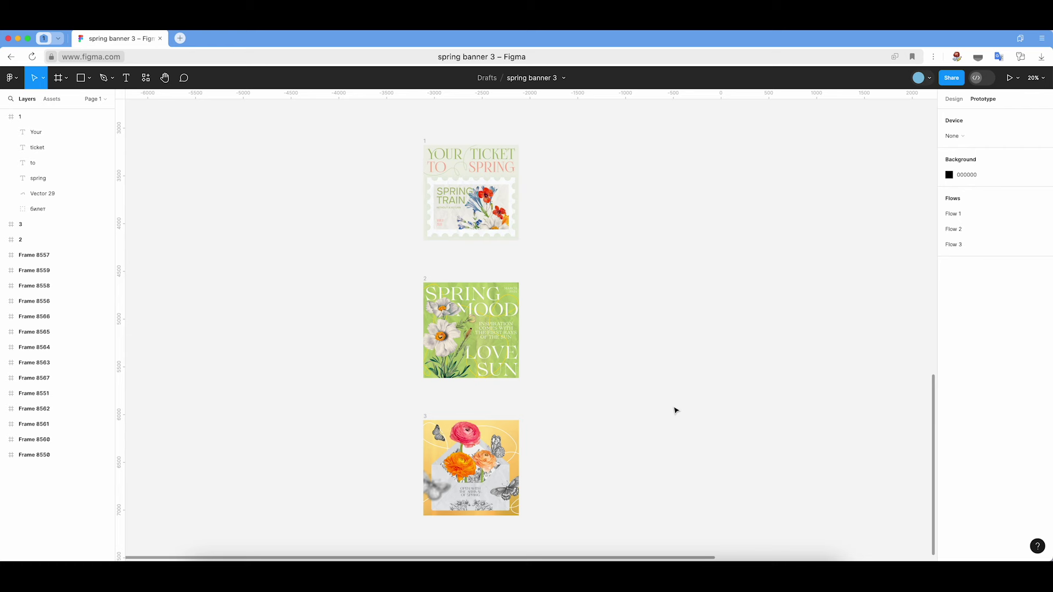
scroll(625, 237, up, 2)
scroll(625, 237, up, 1)
scroll(625, 237, up, 2)
scroll(625, 237, up, 5)
scroll(625, 237, up, 5)
ctrl+scroll(624, 237, up, 3)
ctrl+scroll(625, 237, up, 3)
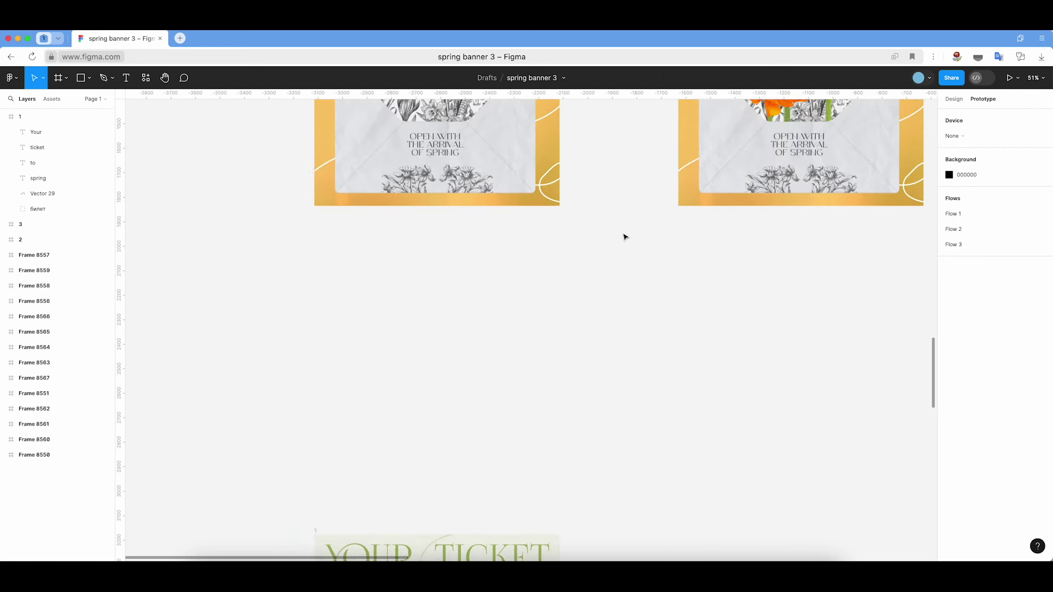
- Draw a 902×759 Frame 8568 under the envelope banner with a centred grey square
click(59, 78)
drag(567, 456, 346, 271)
drag(487, 412, 470, 411)
click(81, 77)
drag(389, 312, 484, 405)
drag(455, 370, 460, 382)
click(461, 269)
- Duplicate it as Frame 8569, hide Frame 8568's square, and space the frames apart
click(344, 272)
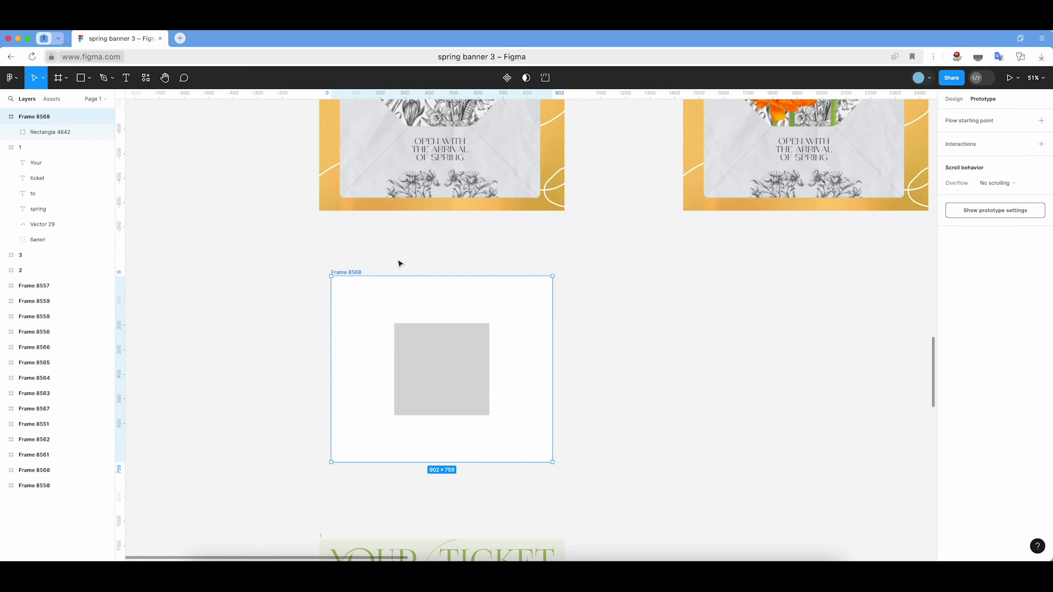
key(ctrl+d)
click(426, 355)
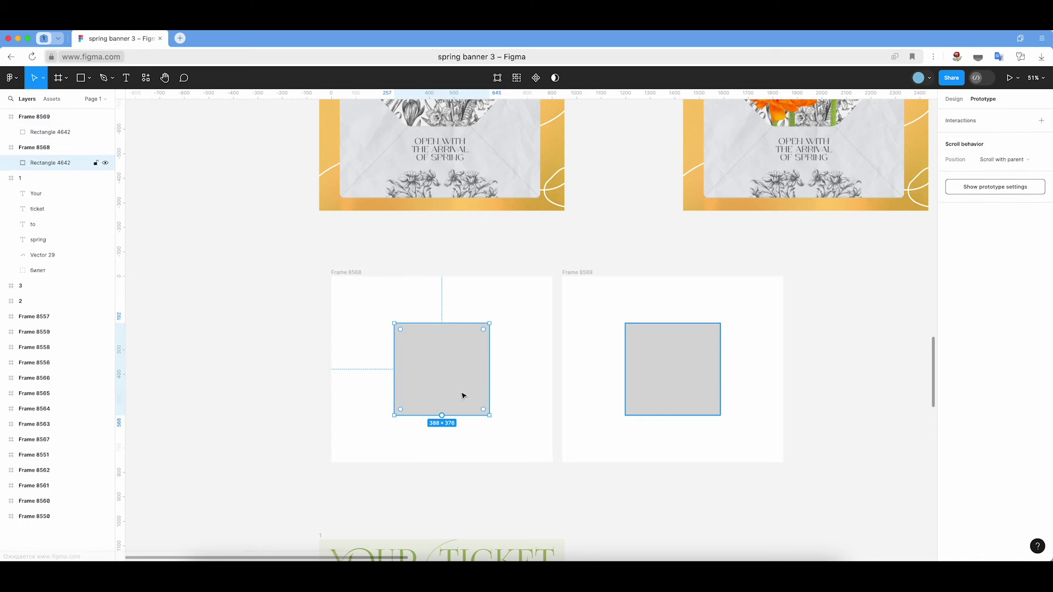
click(105, 163)
click(378, 260)
click(341, 274)
drag(354, 271, 341, 268)
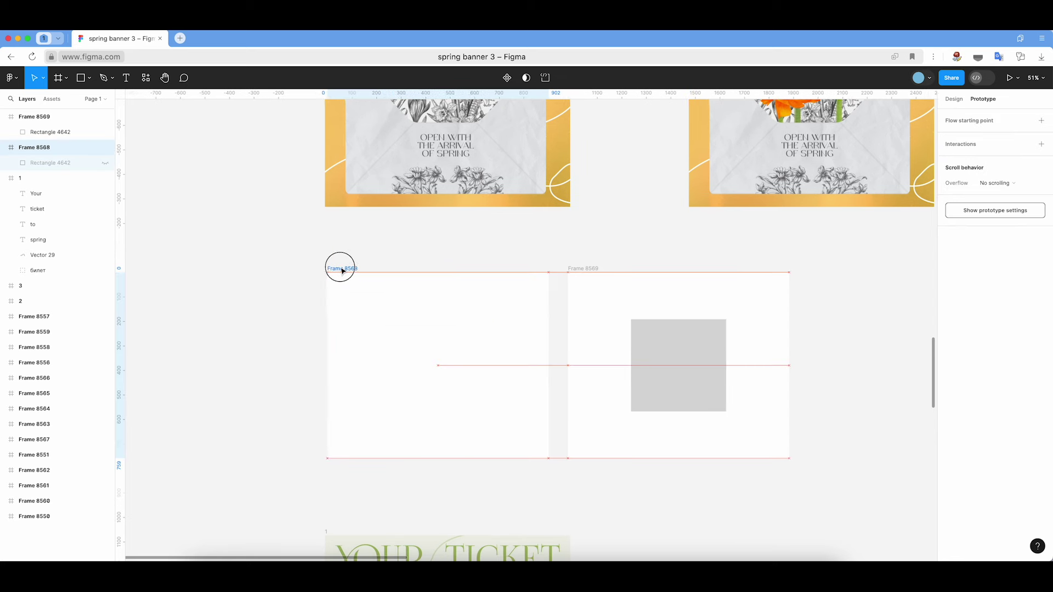
drag(589, 268, 636, 269)
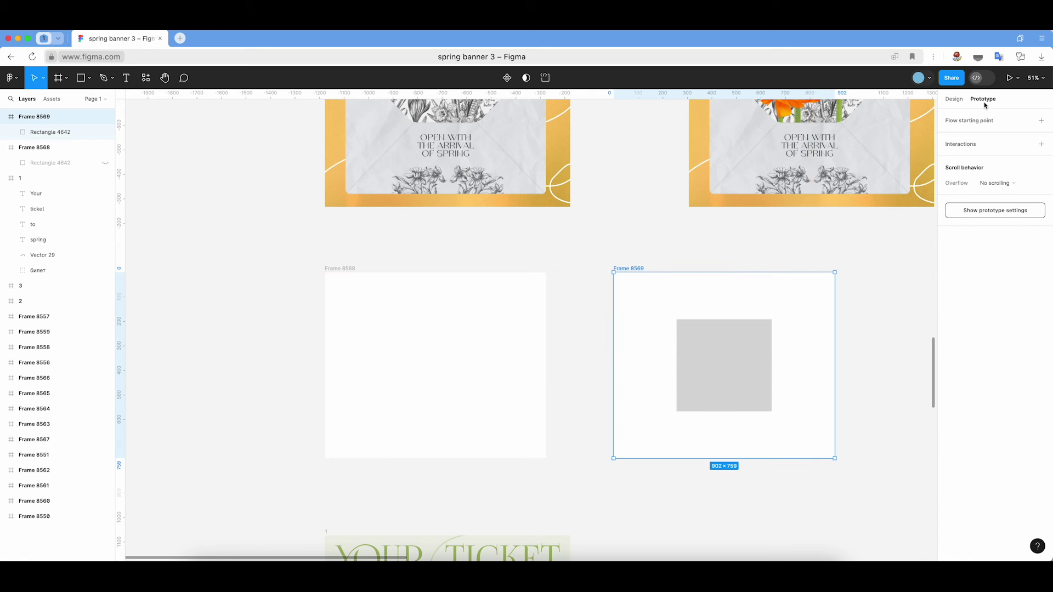
click(335, 268)
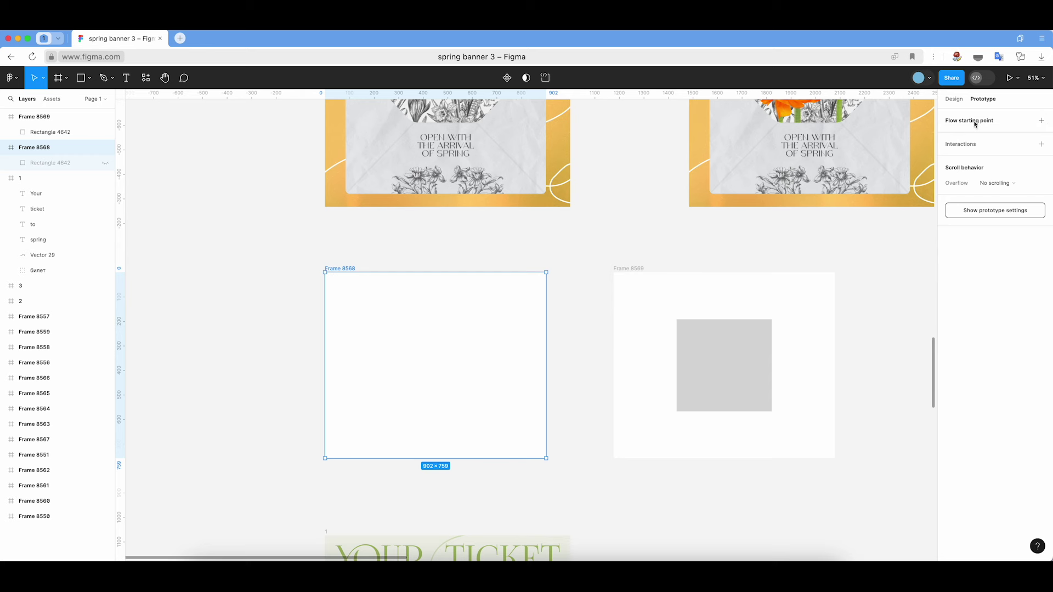
- Start Flow 4 at Frame 8568 and link it to Frame 8569
click(1042, 121)
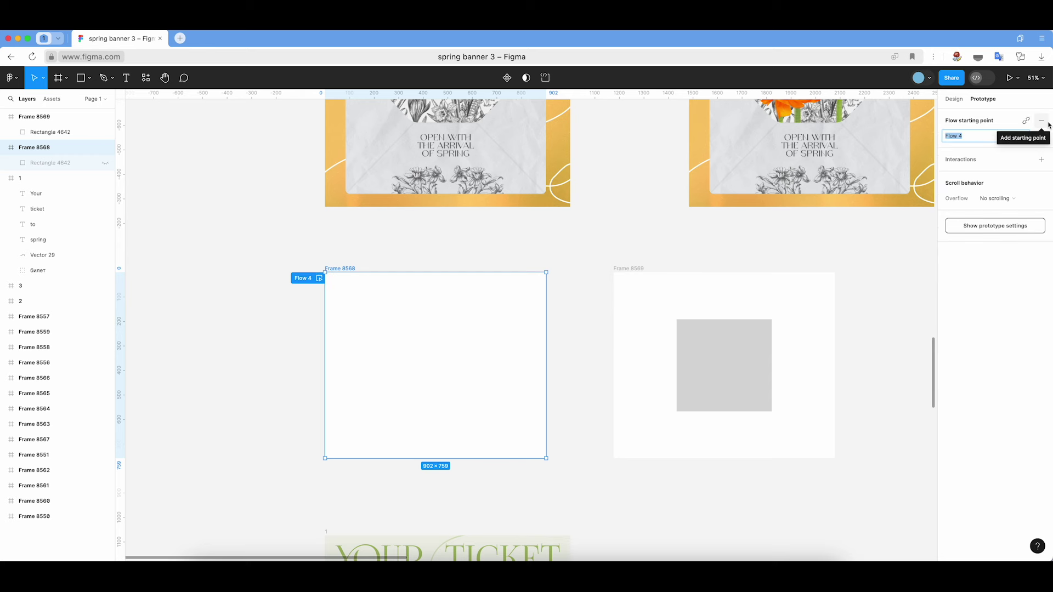
scroll(494, 263, left, 2)
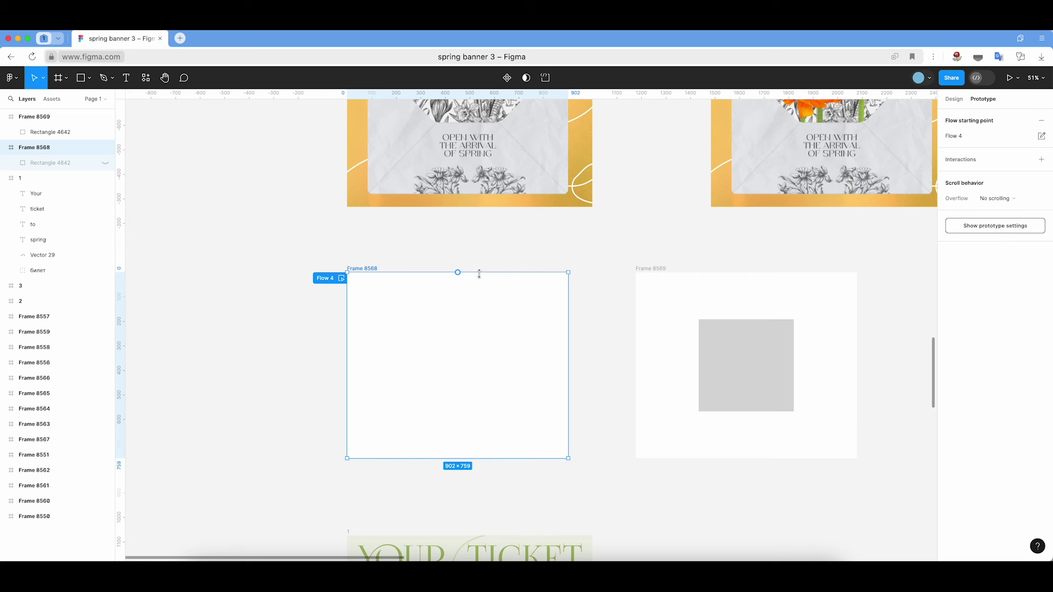
scroll(351, 365, down, 1)
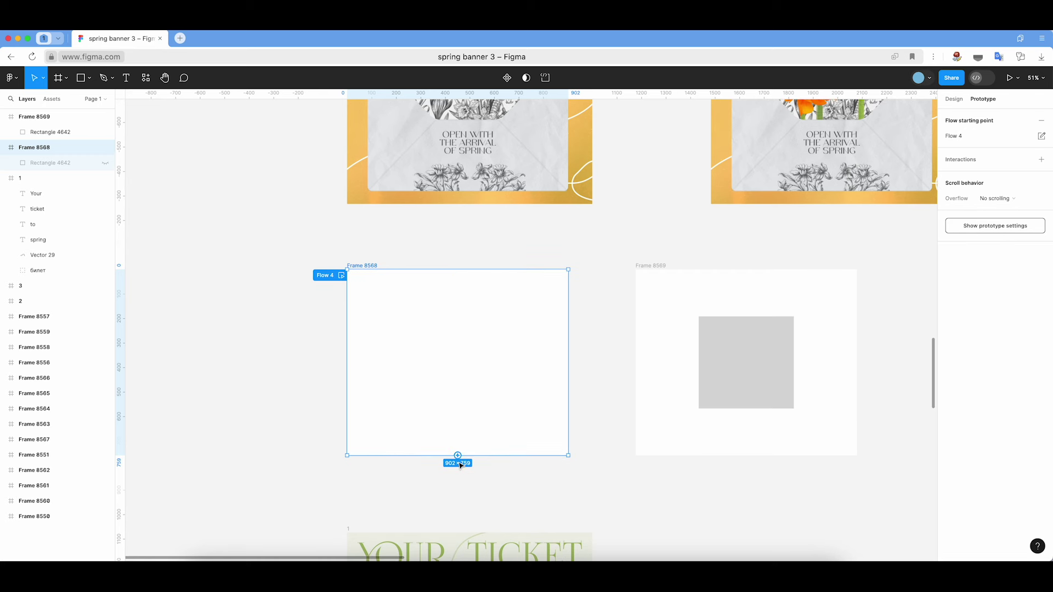
scroll(567, 362, left, 1)
drag(462, 270, 616, 401)
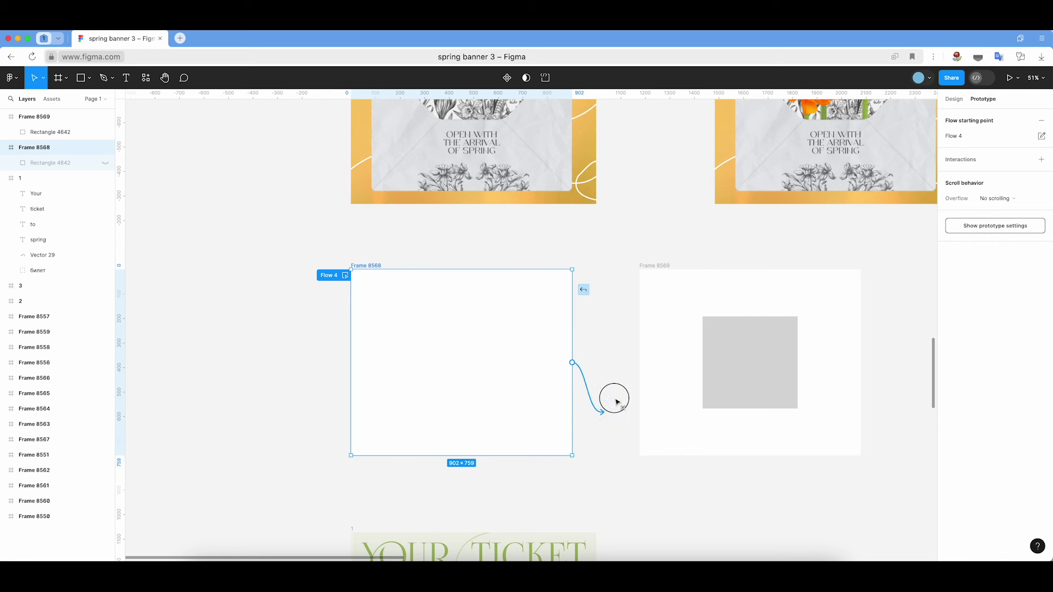
drag(616, 402, 330, 346)
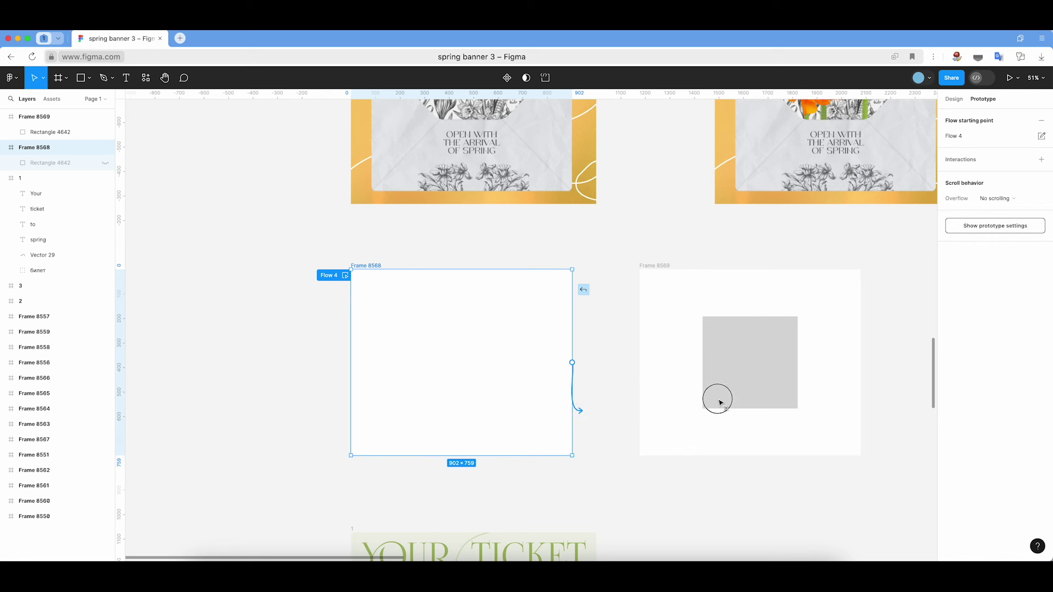
mouse_move(720, 402)
mouse_down()
mouse_move(730, 367)
mouse_move(759, 356)
mouse_up()
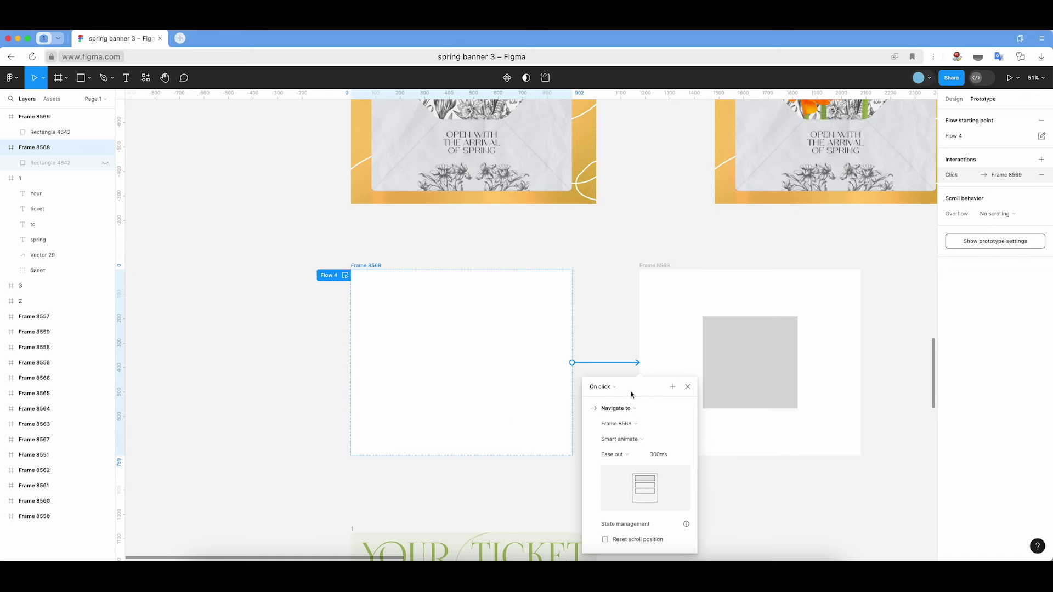
drag(630, 385, 559, 300)
- Change the link's trigger from On click to After delay
scroll(559, 300, up, 1)
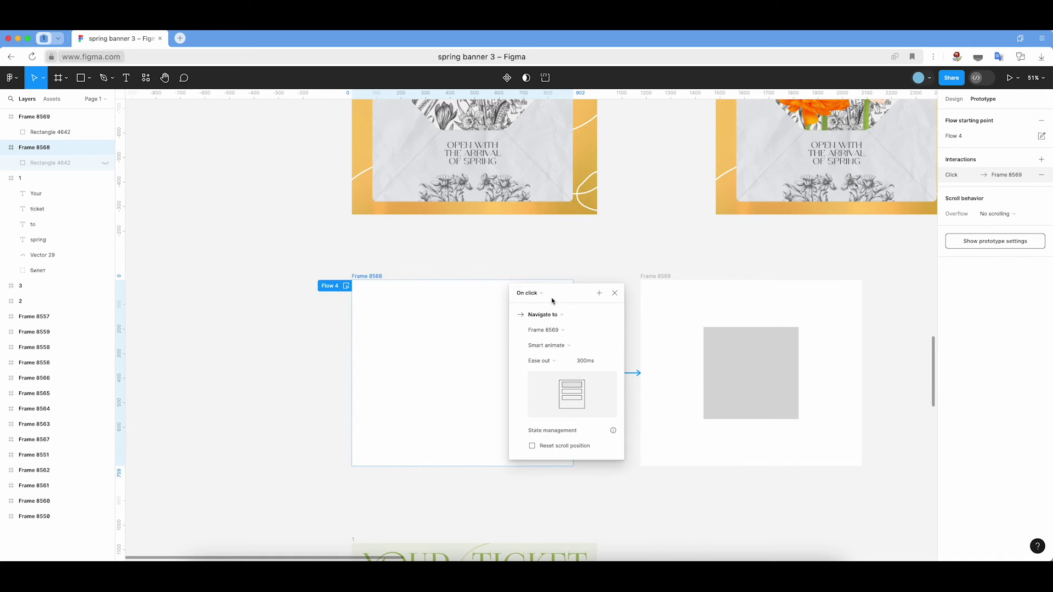
scroll(535, 299, down, 1)
click(540, 295)
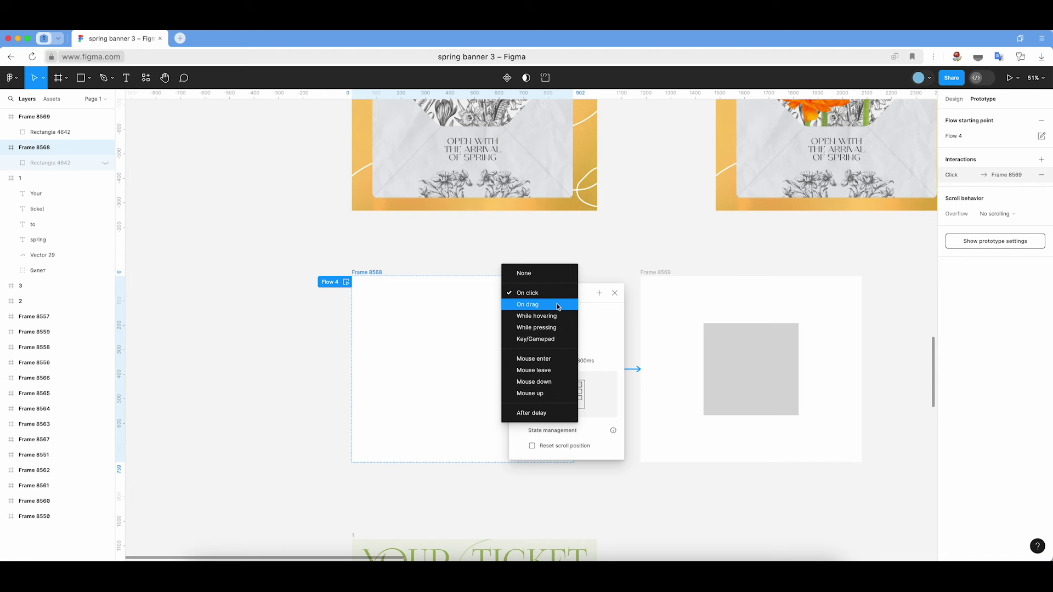
click(541, 414)
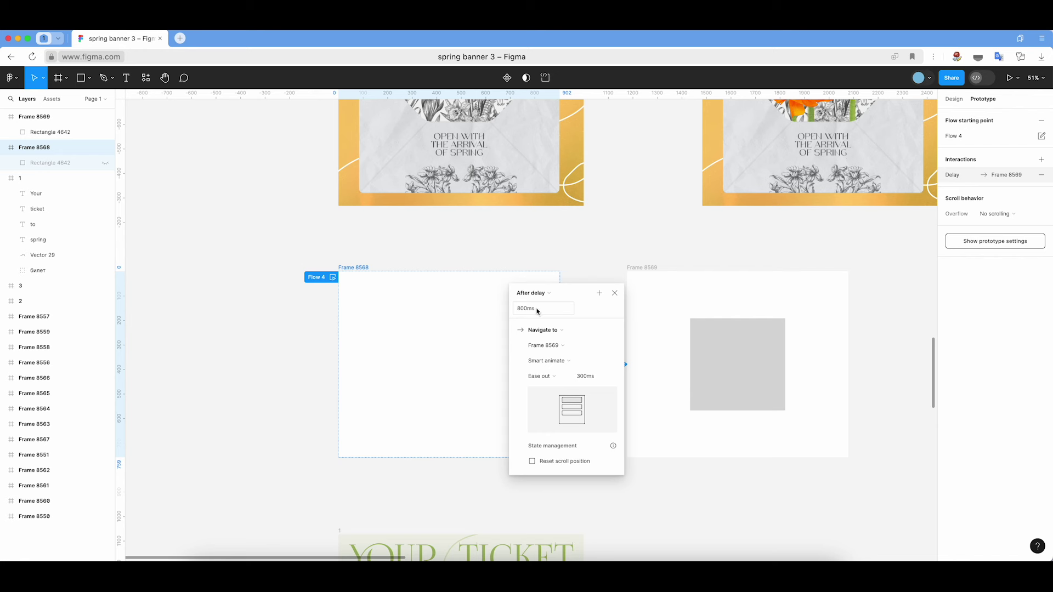
- Set the delay to 1ms and keep Smart animate with Linear easing over 300ms
click(537, 309)
text(1)
key(Return)
click(547, 361)
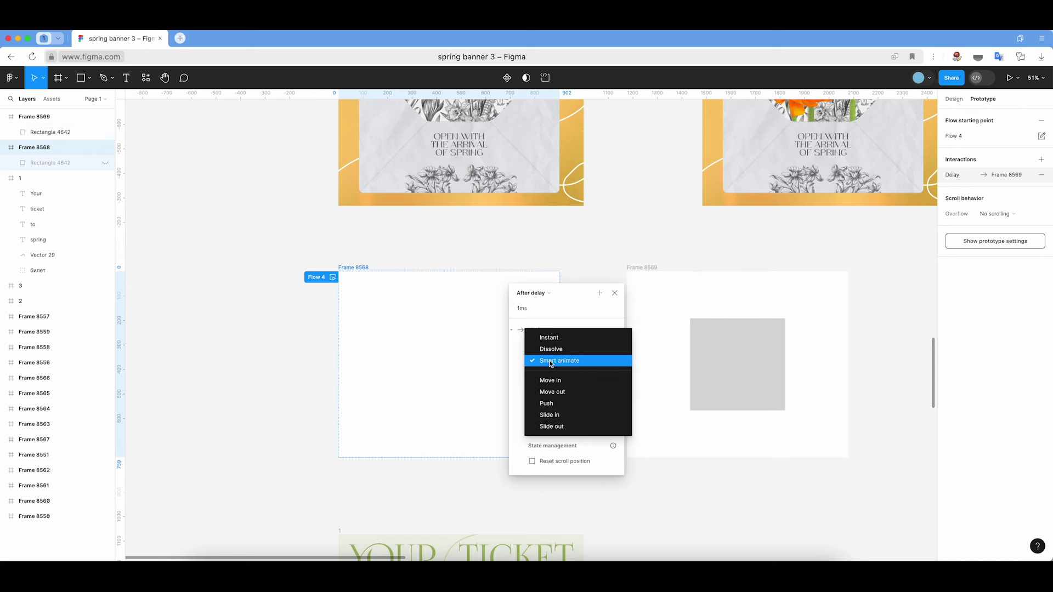
click(520, 377)
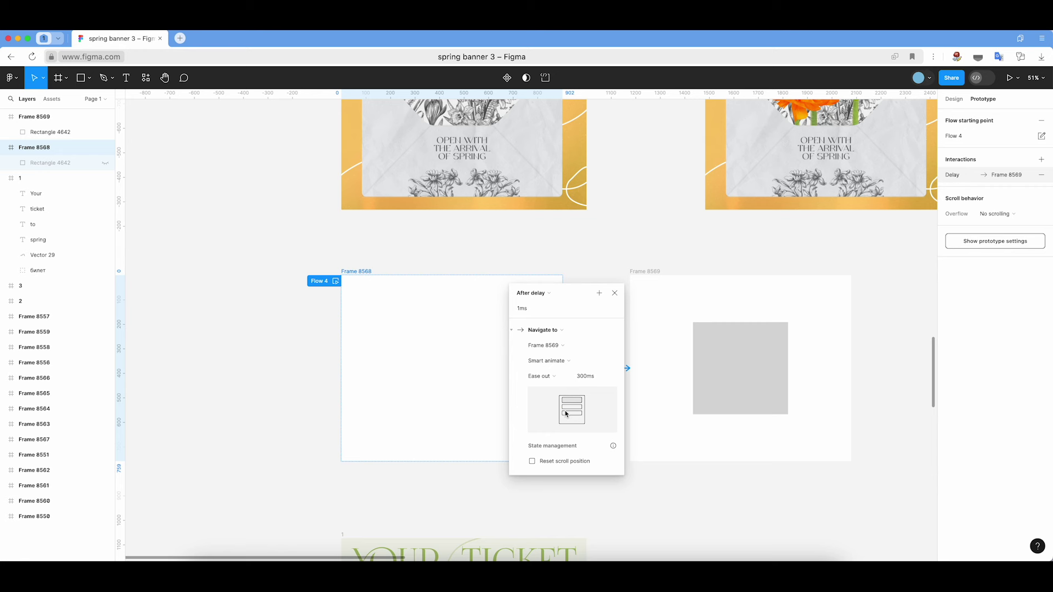
click(565, 378)
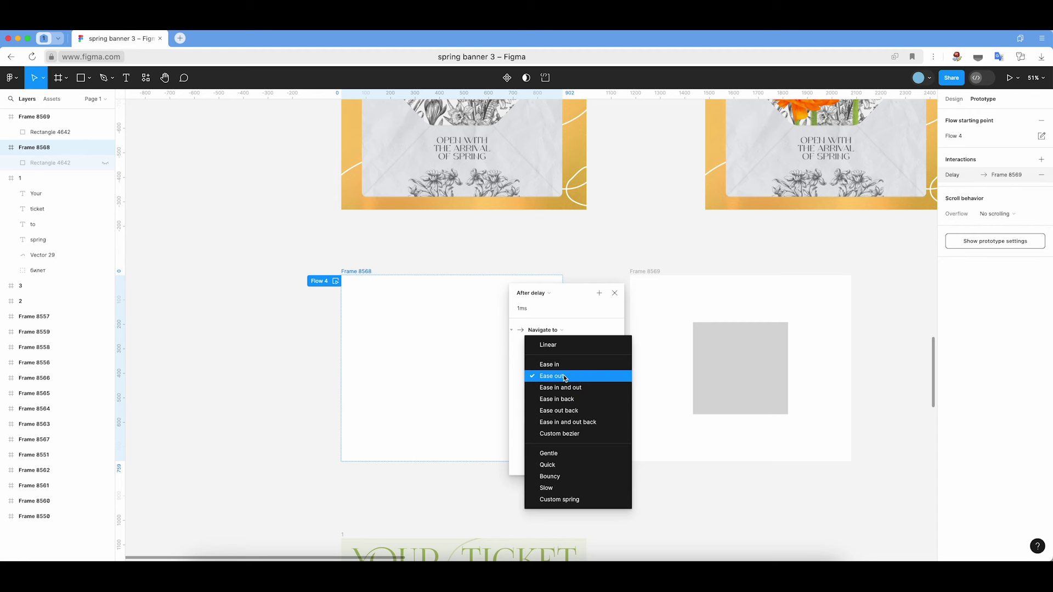
click(574, 346)
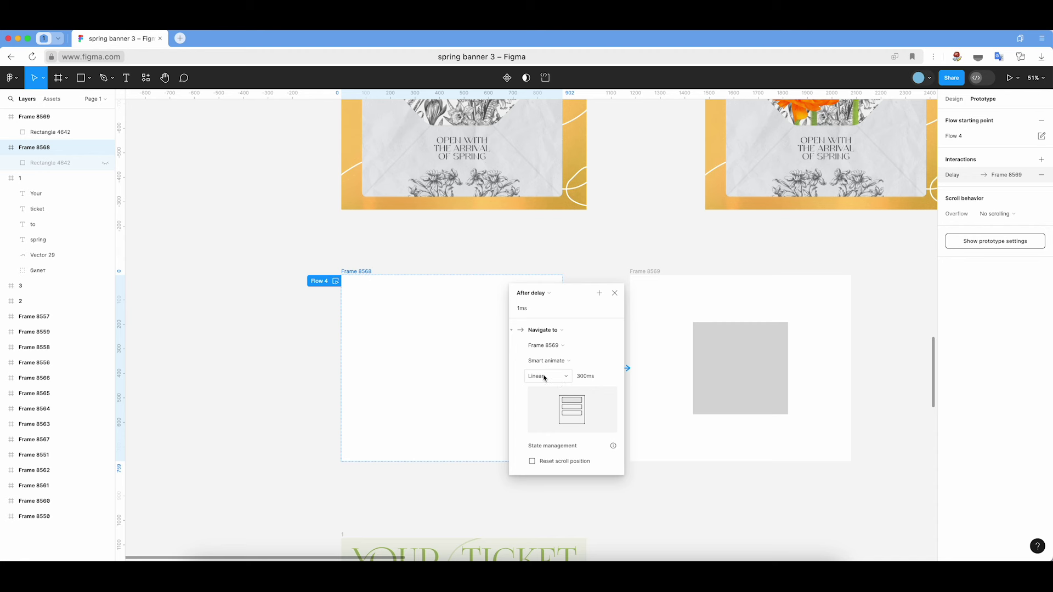
click(582, 378)
click(593, 264)
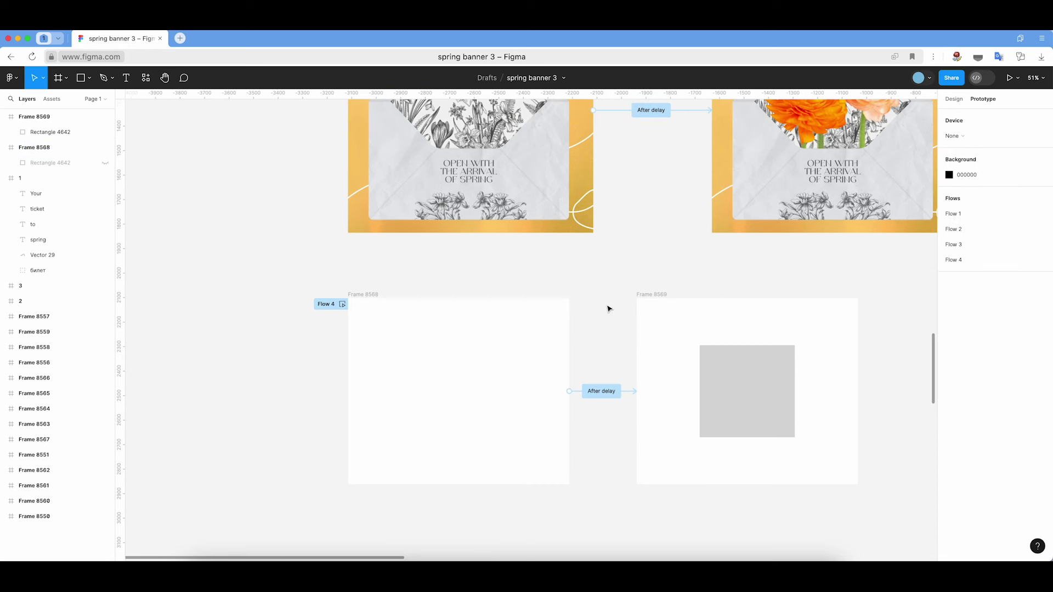
click(342, 304)
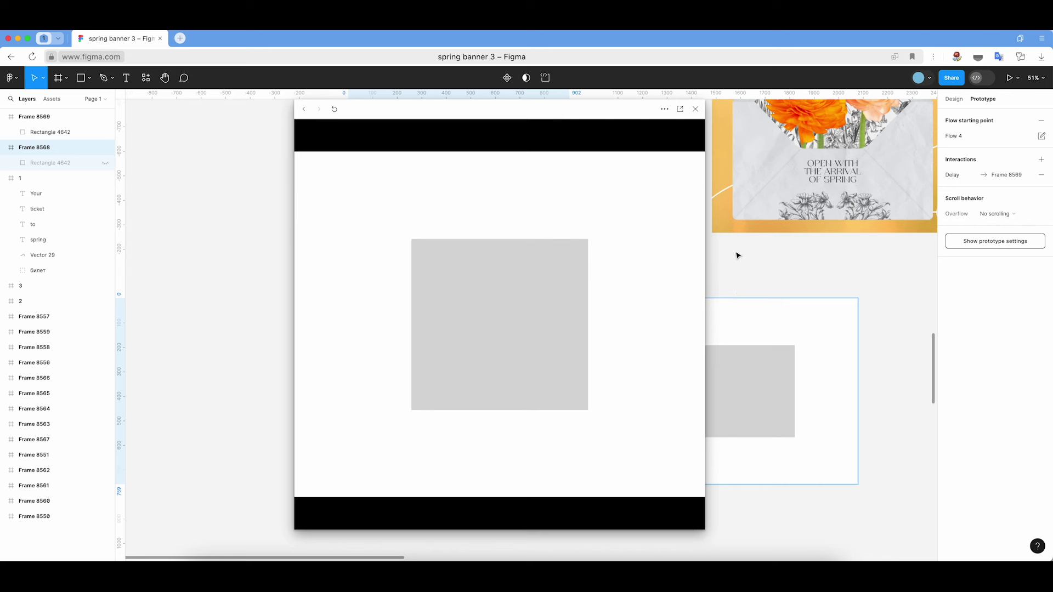
click(693, 110)
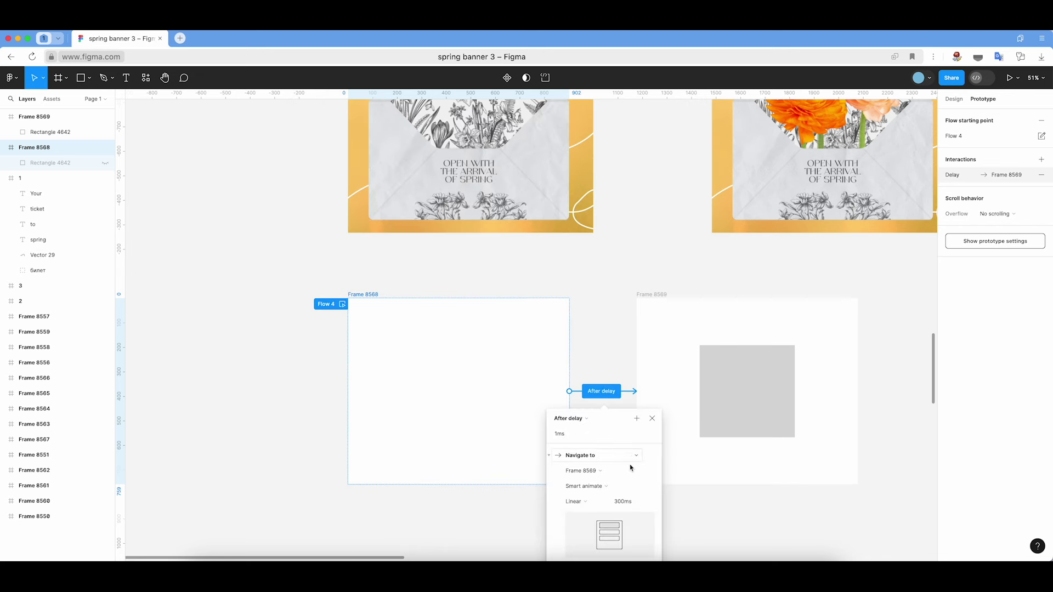
click(621, 505)
click(343, 304)
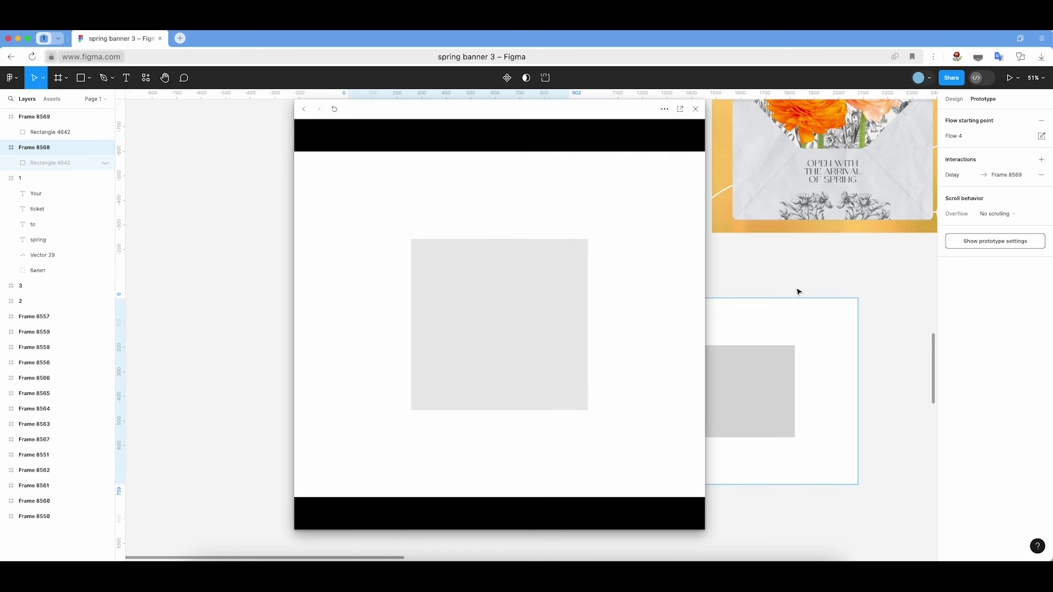
click(696, 110)
click(583, 335)
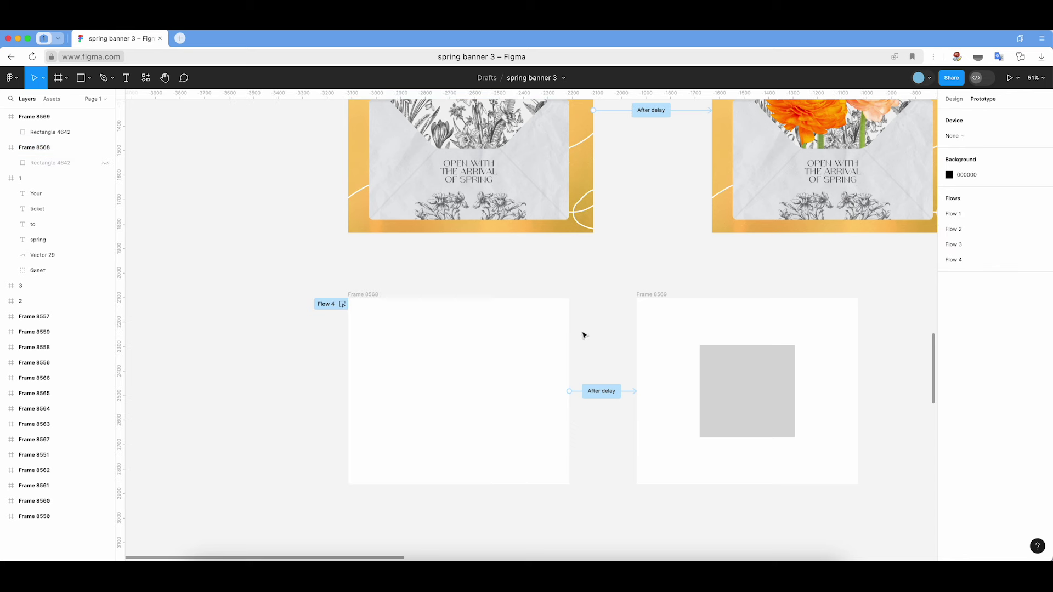
click(383, 297)
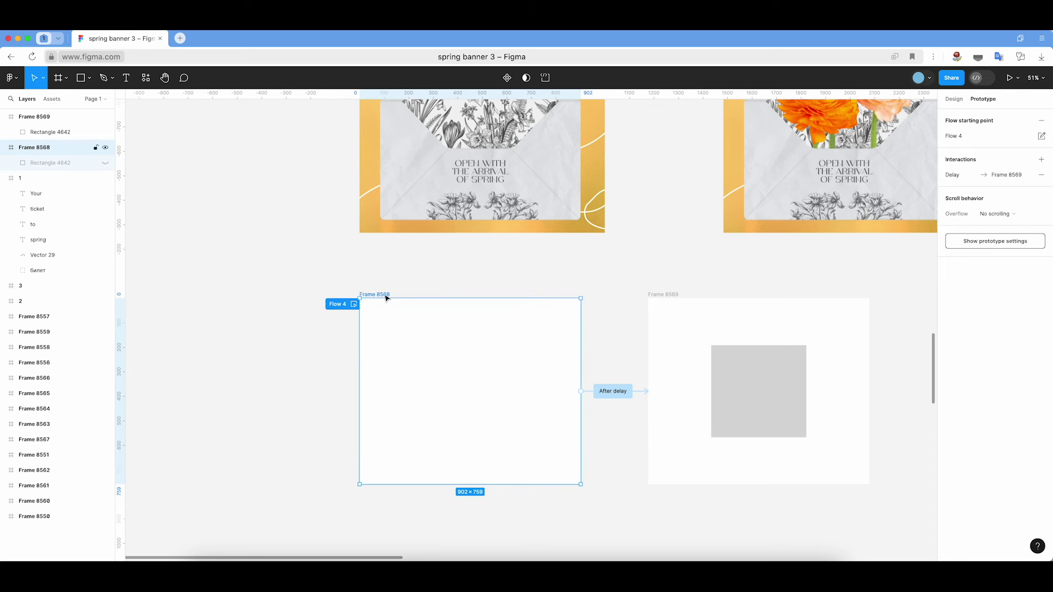
- Unhide Rectangle 4642 in Frame 8568 and try dragging it below the frame
click(104, 163)
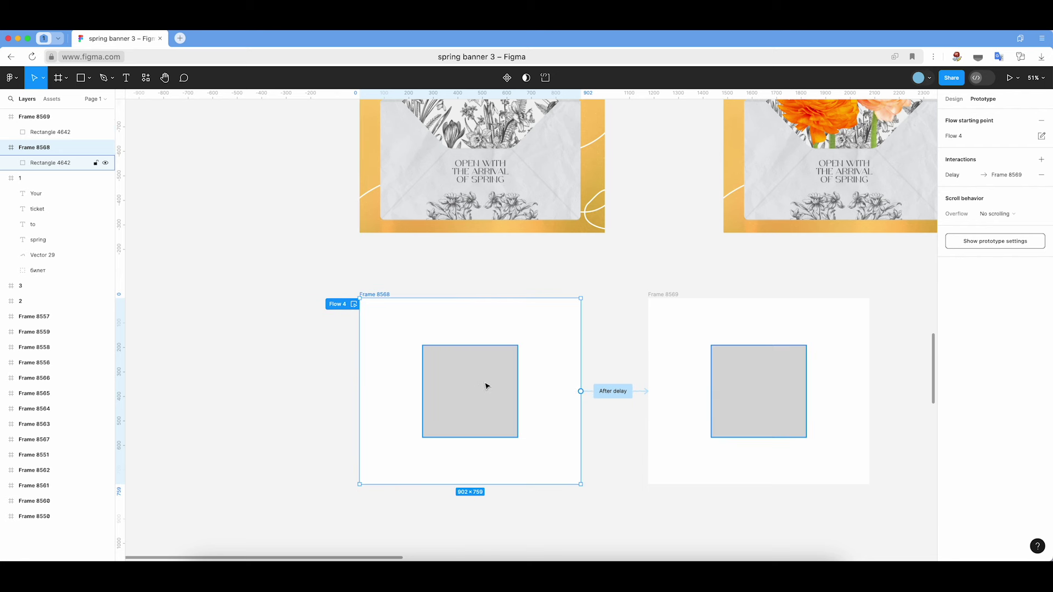
double_click(490, 378)
key(Escape)
drag(475, 375, 477, 393)
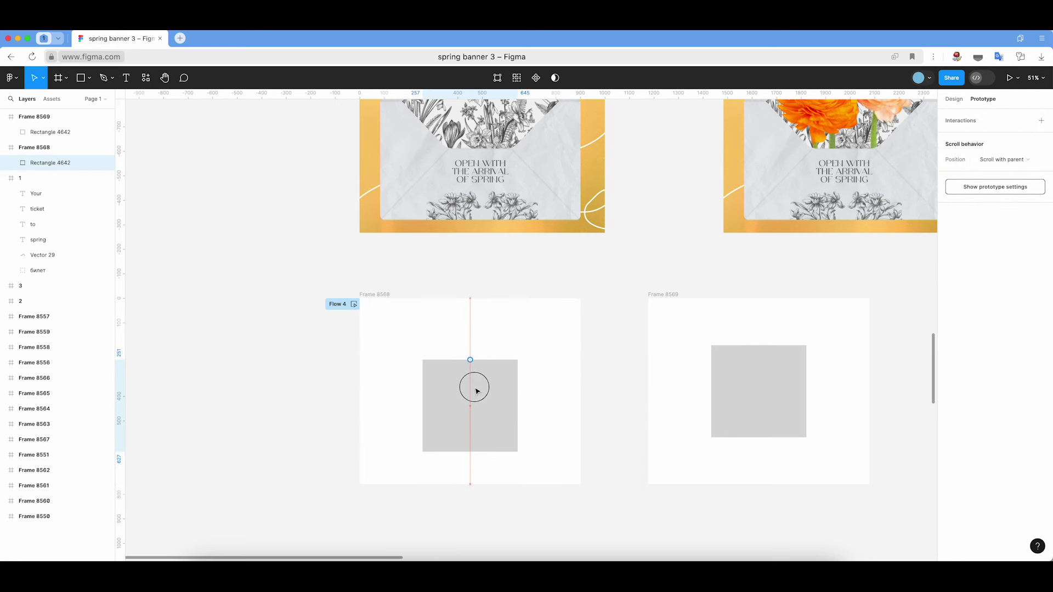
drag(477, 394, 477, 518)
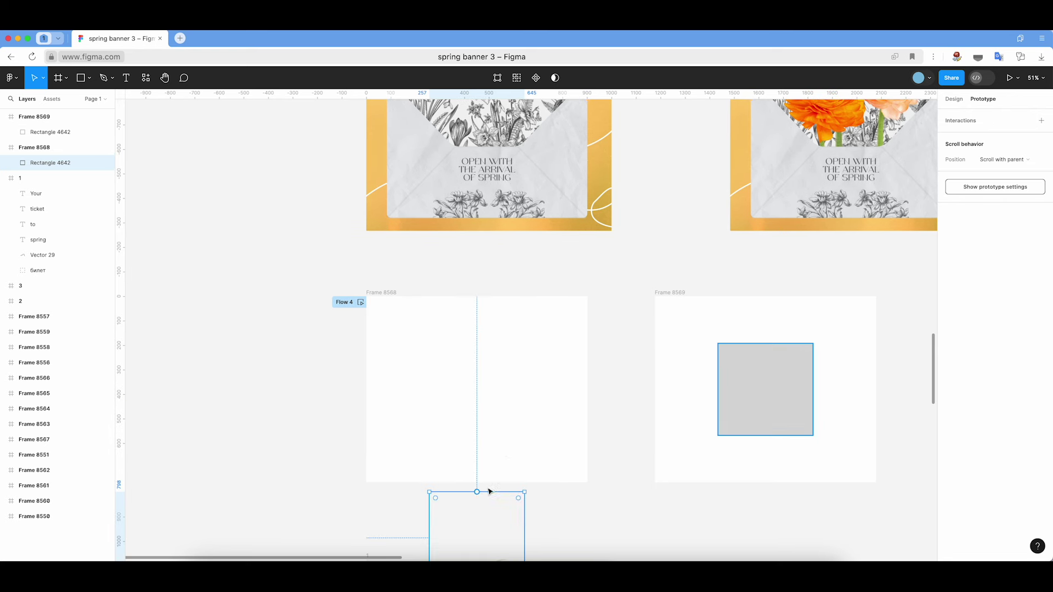
key(ctrl+z)
mouse_move(488, 363)
mouse_down()
mouse_move(482, 503)
mouse_move(407, 519)
mouse_move(517, 514)
mouse_move(475, 512)
mouse_move(488, 509)
mouse_up()
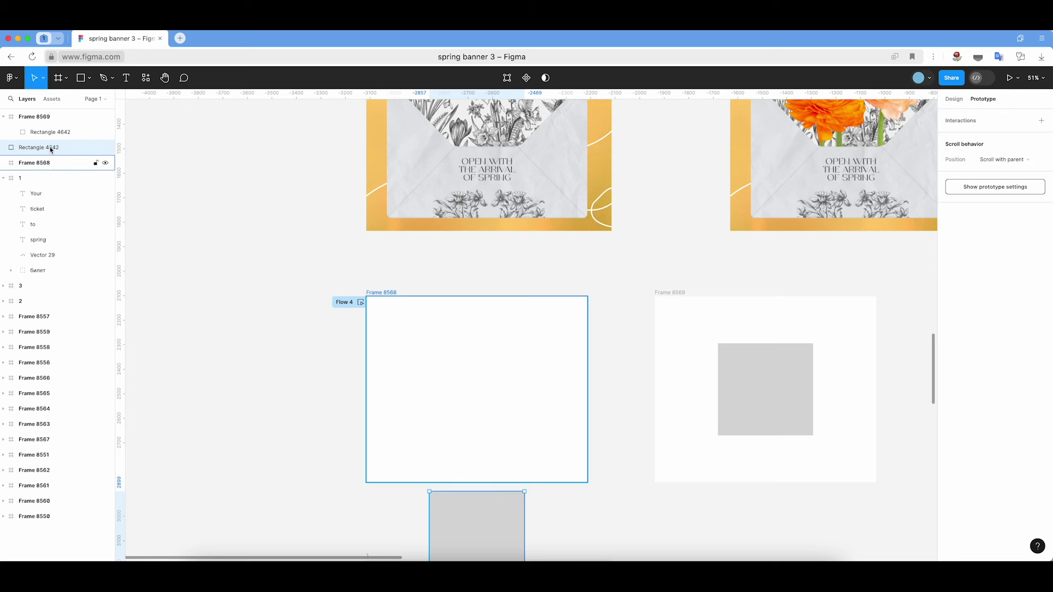
- Keep Rectangle 4642 inside Frame 8568 while moving it below the frame's bottom edge
drag(48, 150, 44, 161)
click(258, 413)
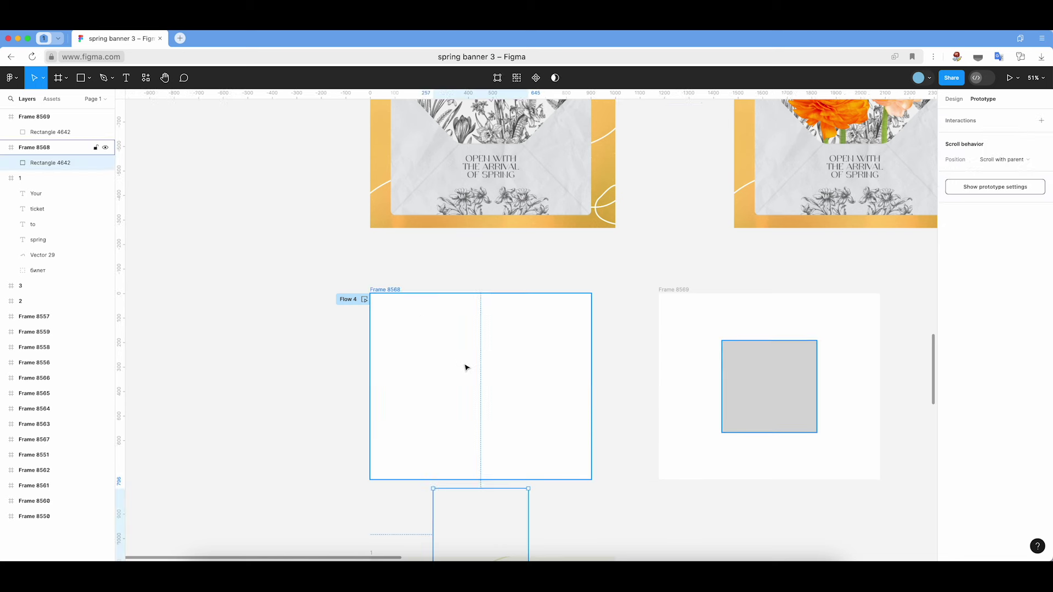
key(alt+v)
click(493, 373)
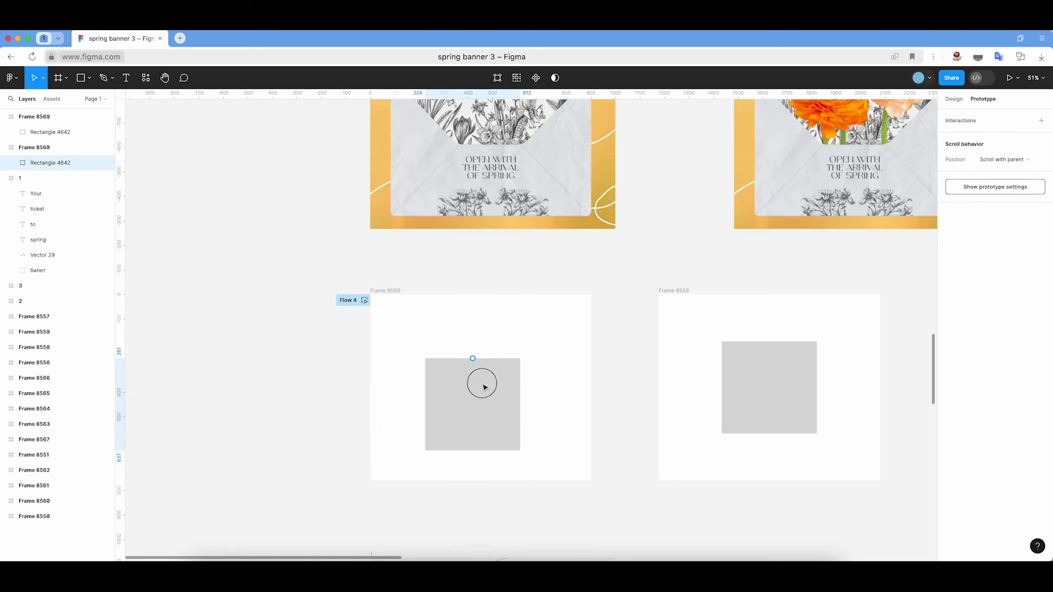
drag(493, 374, 491, 525)
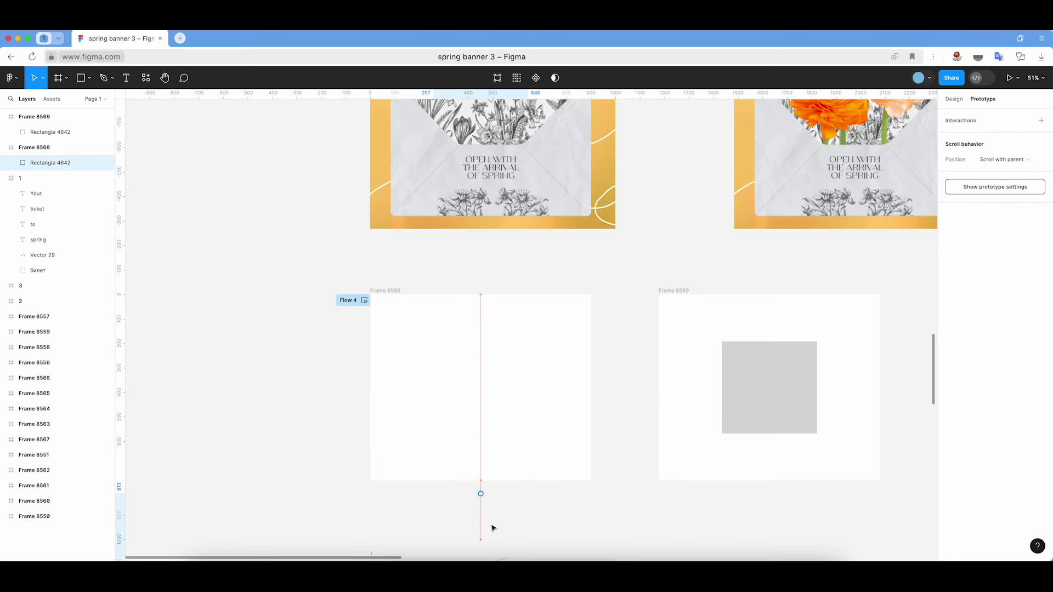
click(475, 259)
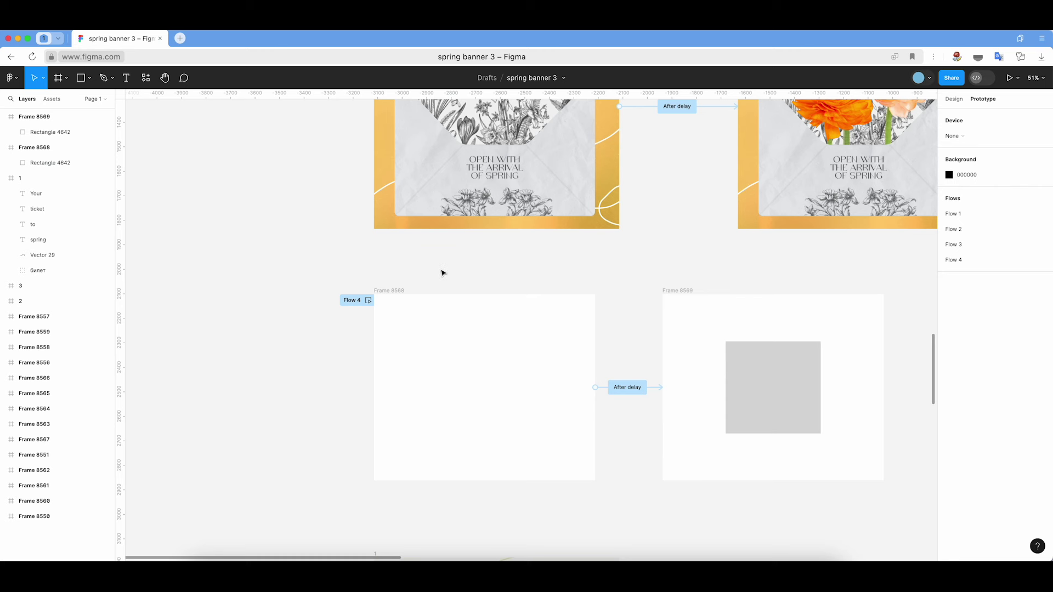
- Preview Flow 4, move Rectangle 4642 left of Frame 8568, and replay the preview
click(369, 300)
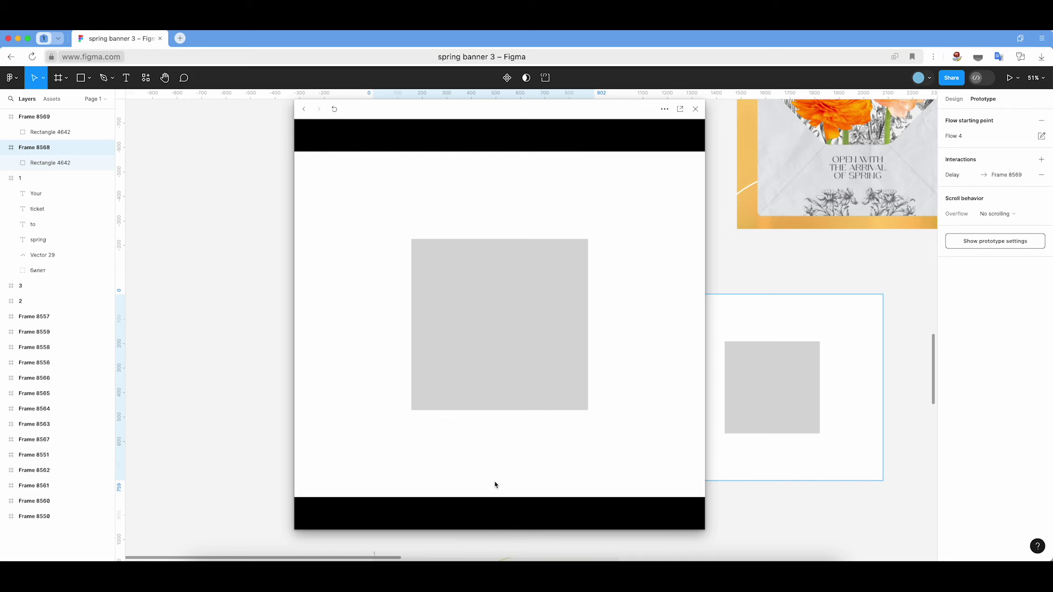
click(695, 109)
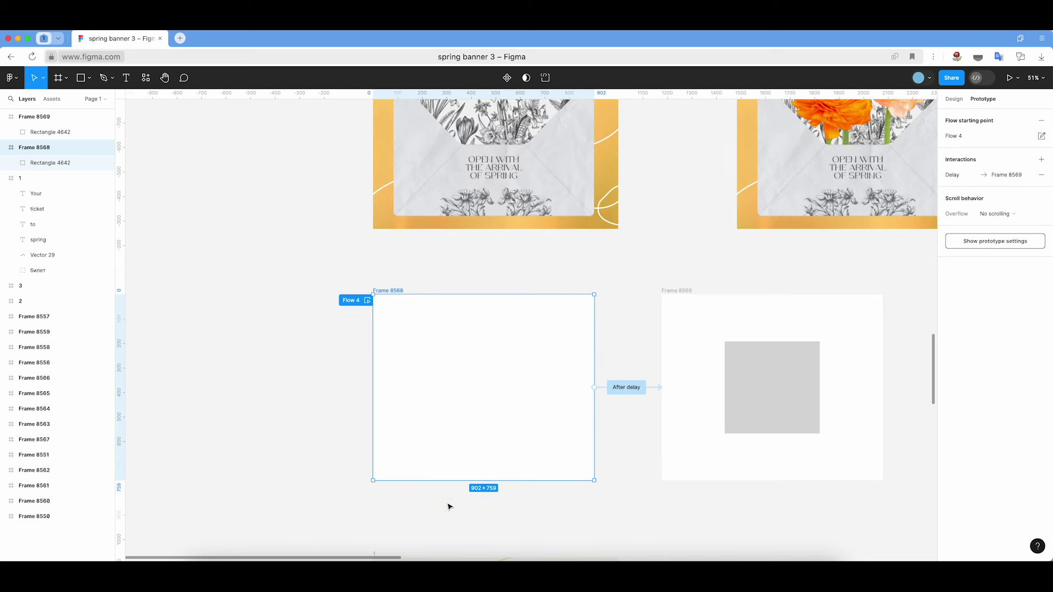
click(34, 165)
drag(505, 521, 324, 376)
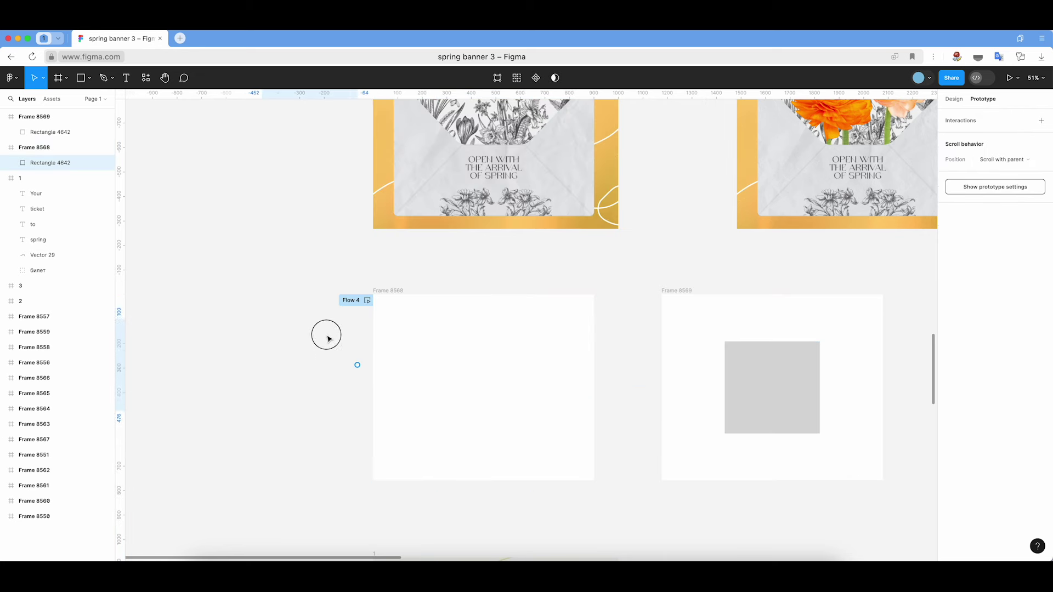
key(shift+space)
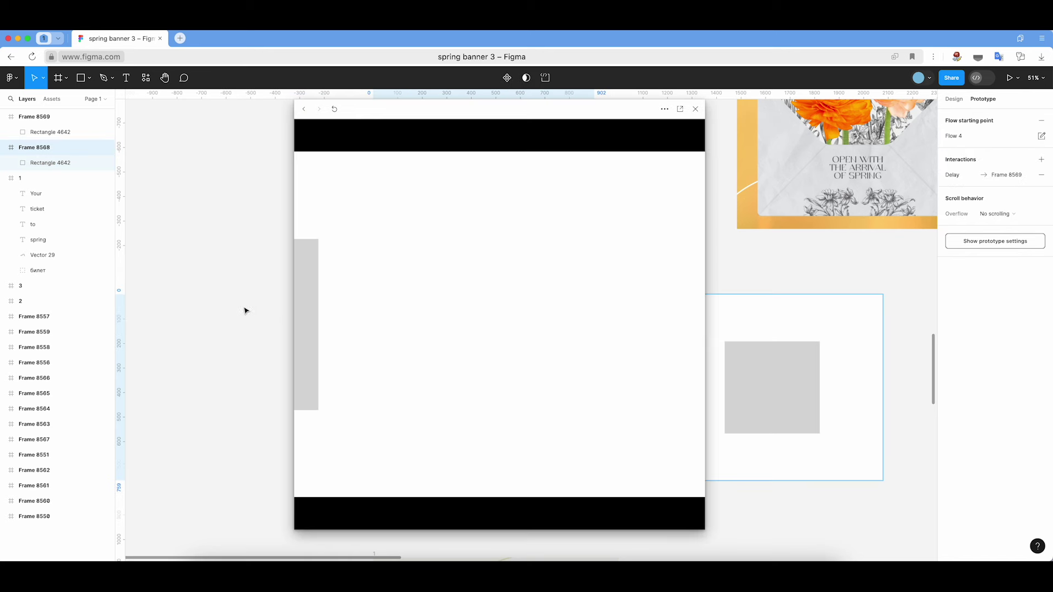
click(696, 109)
mouse_move(301, 359)
mouse_down()
mouse_move(378, 321)
mouse_move(478, 237)
mouse_move(483, 259)
mouse_move(649, 395)
mouse_up()
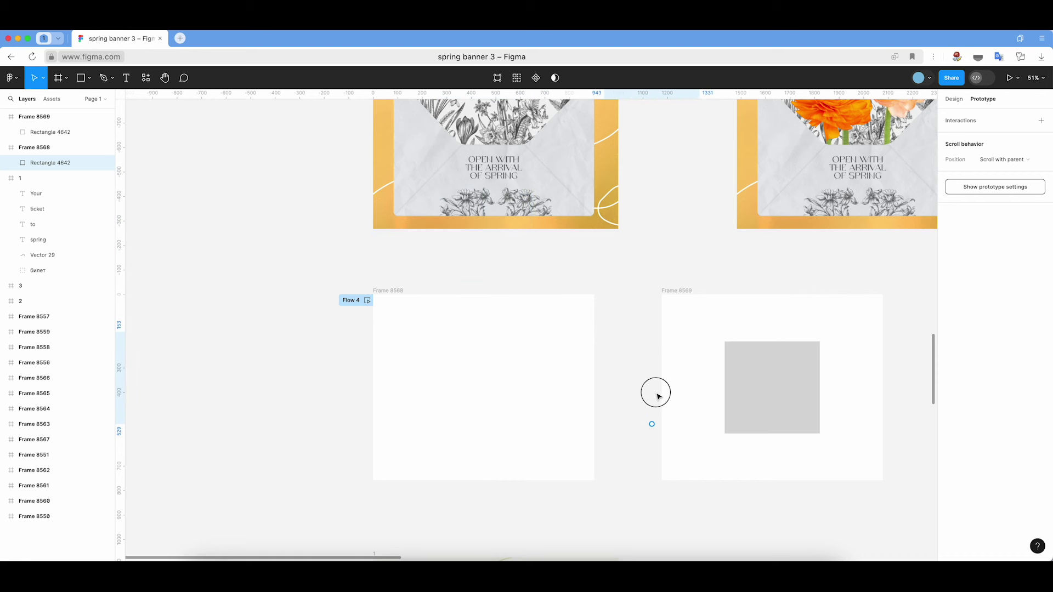
- Rotate Rectangle 4642 to 52° and replay the Flow 4 preview from Frame 8568
key(ctrl+z)
key(ctrl+z)
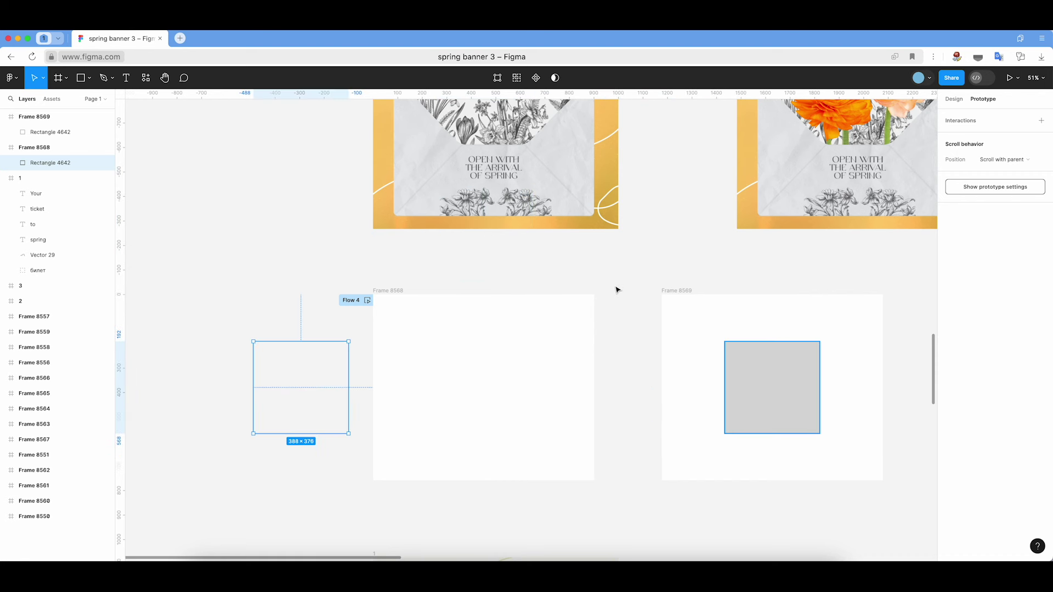
click(953, 99)
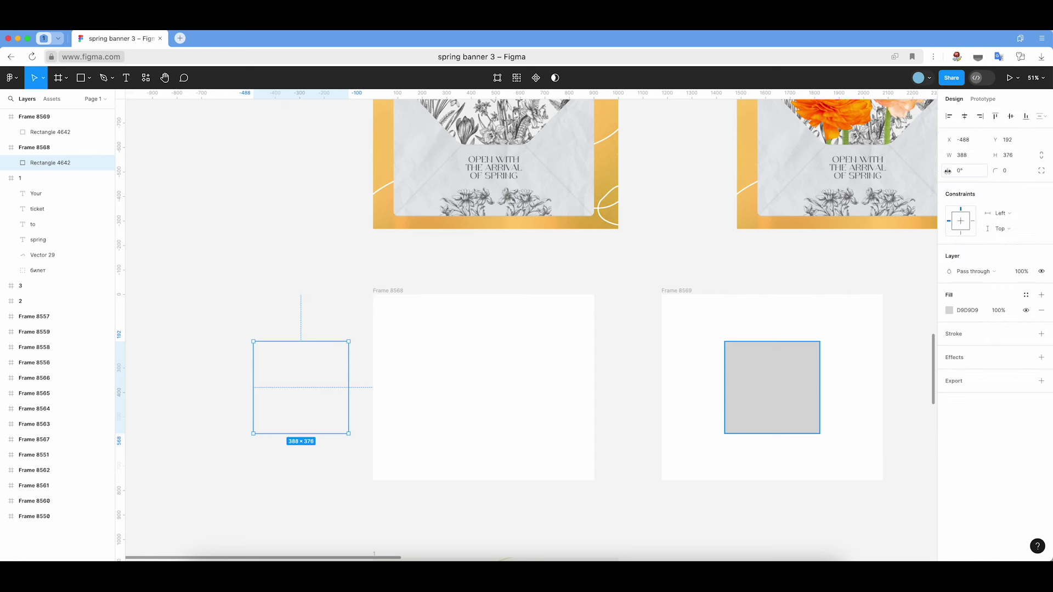
drag(948, 171, 976, 172)
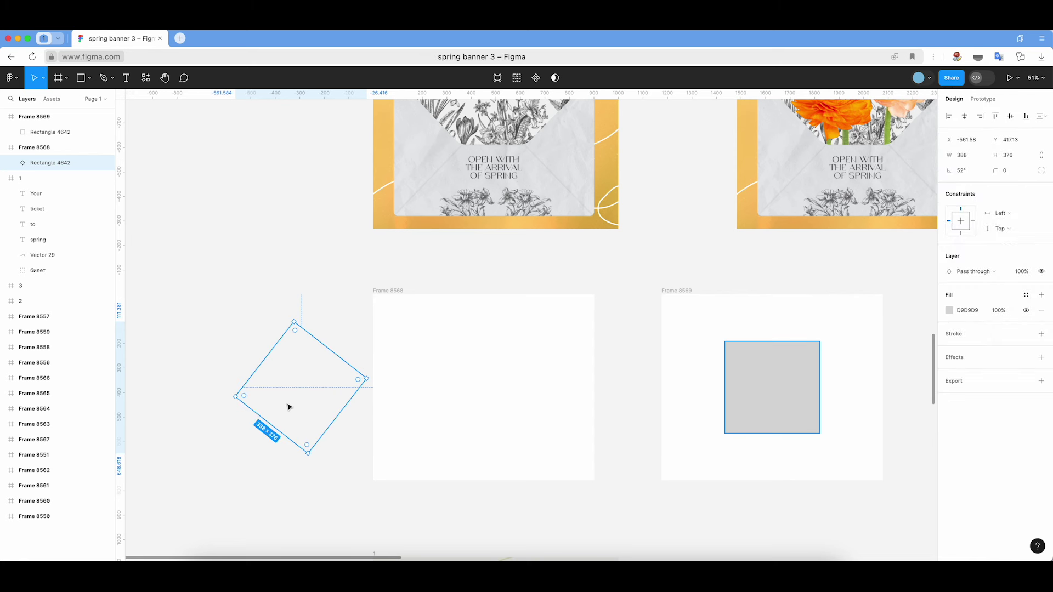
click(399, 270)
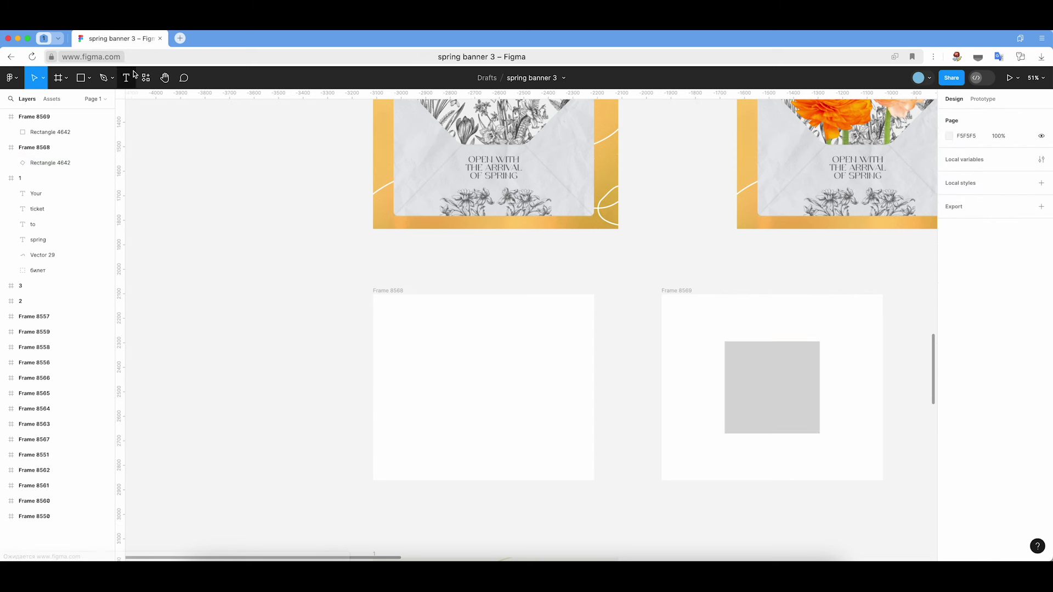
click(407, 296)
click(983, 99)
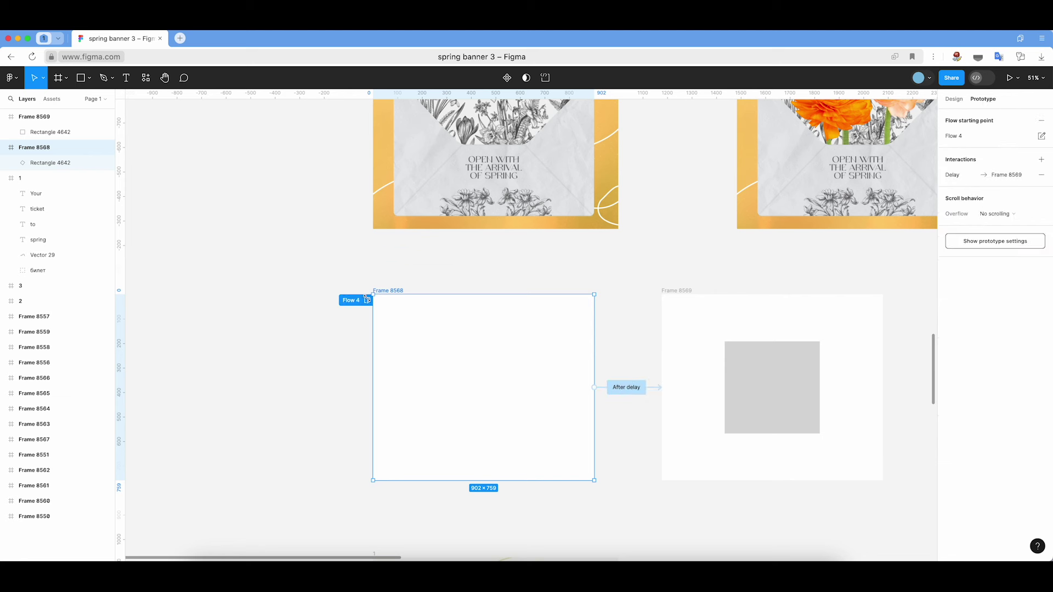
key(shift+space)
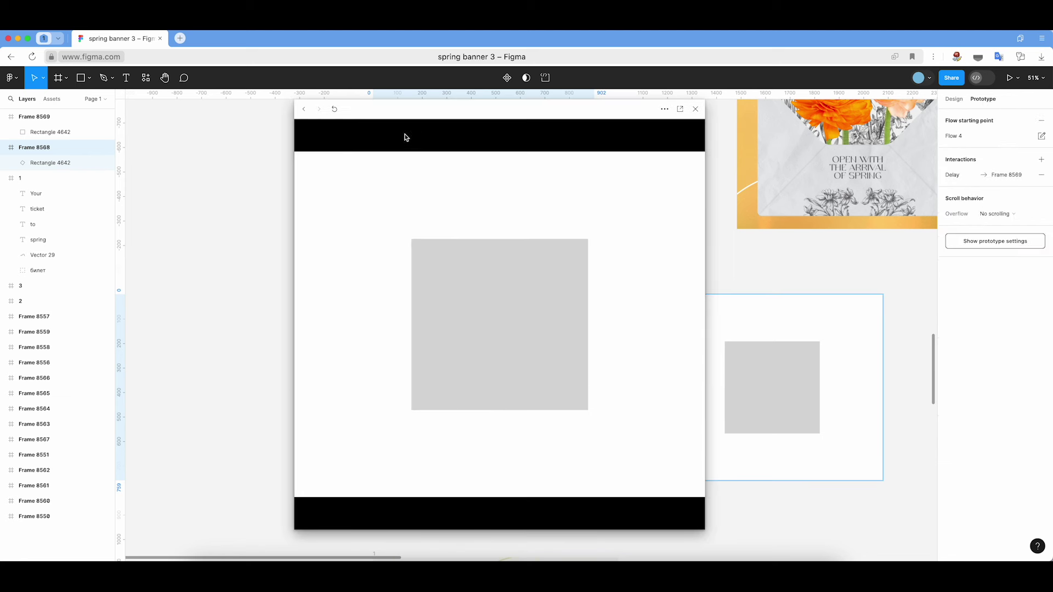
click(334, 109)
click(696, 109)
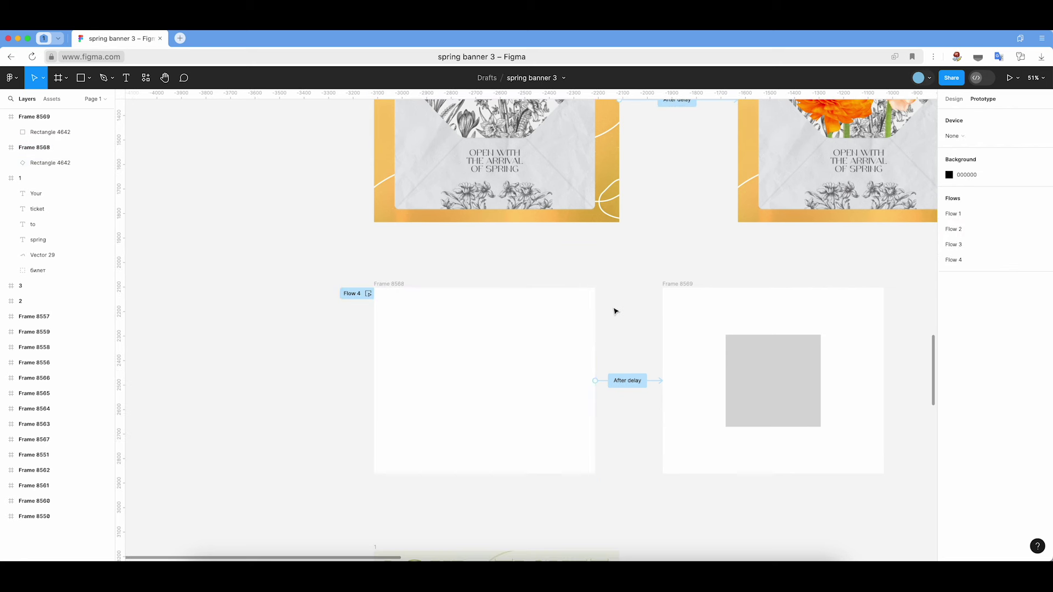
- Delete the test frames 8568 and 8569
scroll(620, 275, right, 2)
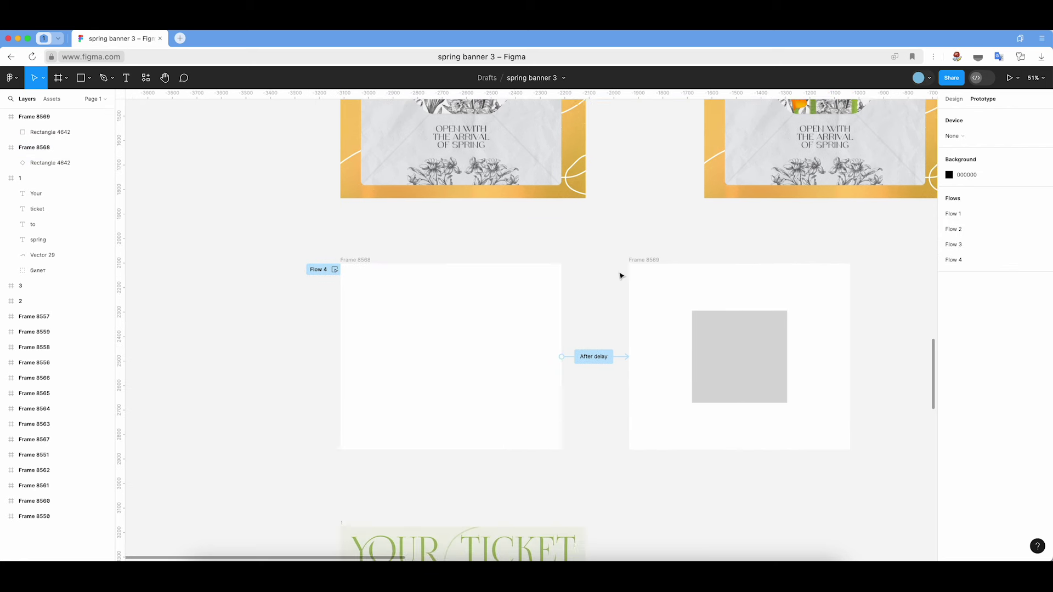
scroll(620, 275, right, 3)
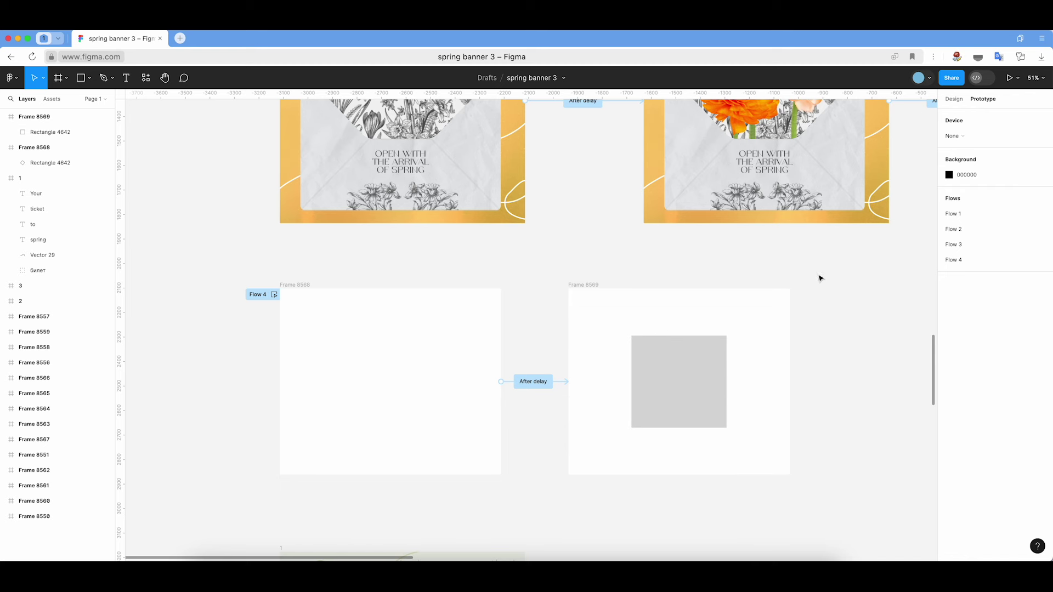
drag(819, 278, 166, 489)
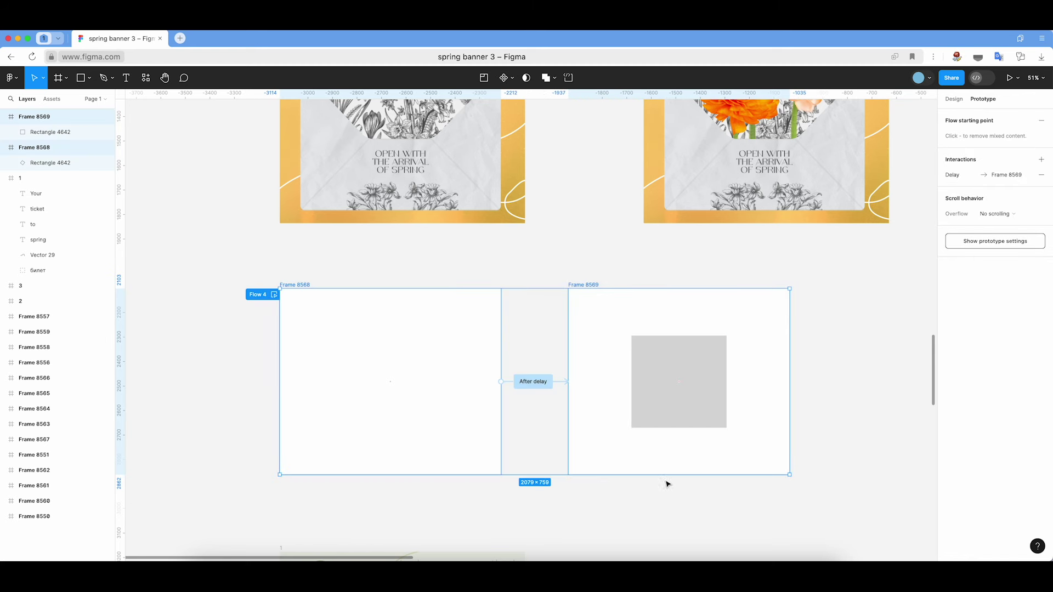
key(Delete)
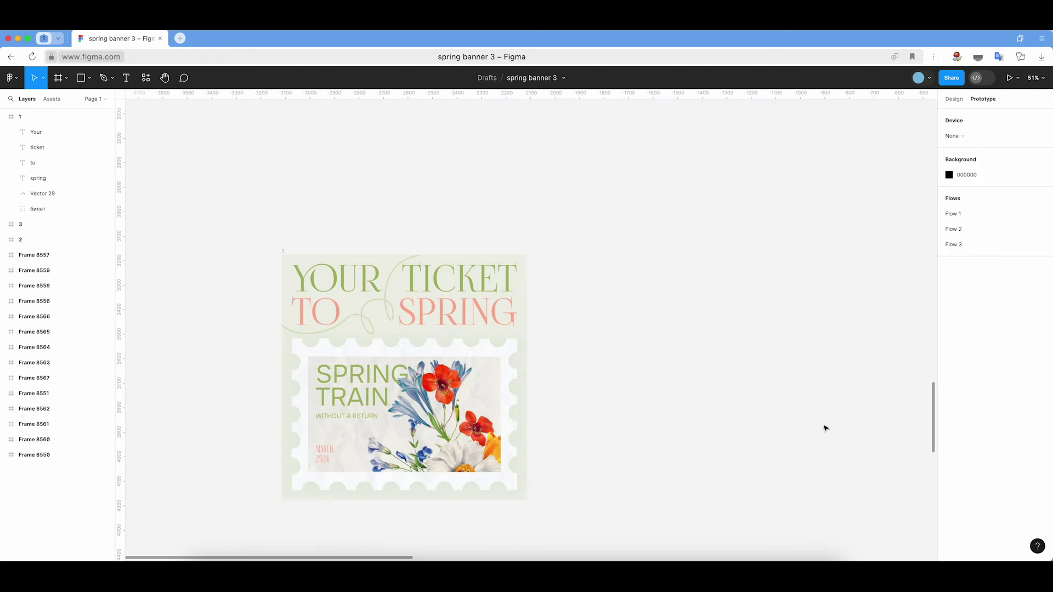
scroll(825, 428, down, 6)
scroll(825, 428, left, 1)
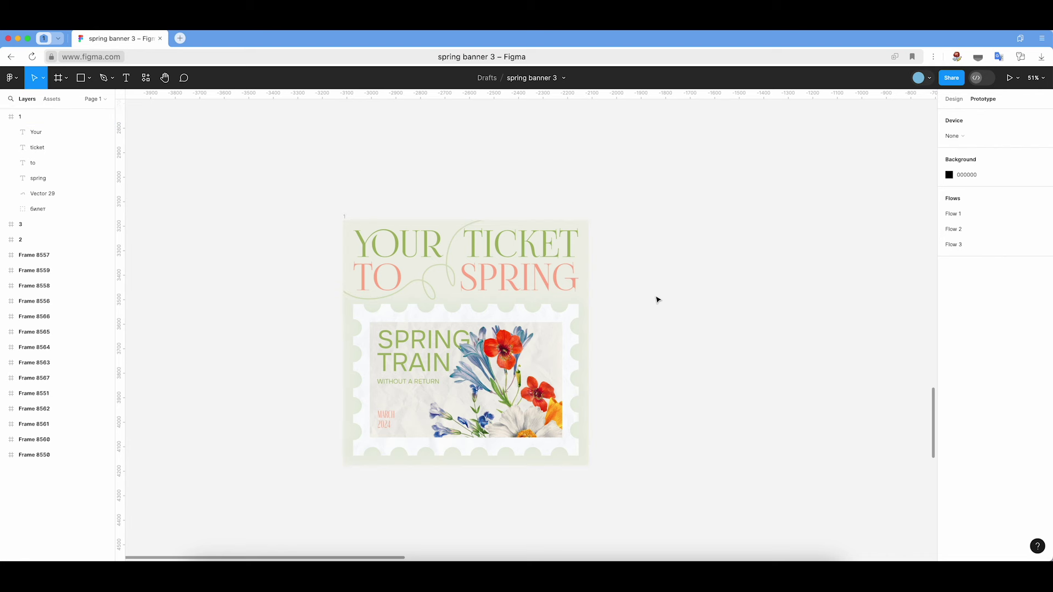
scroll(658, 300, down, 5)
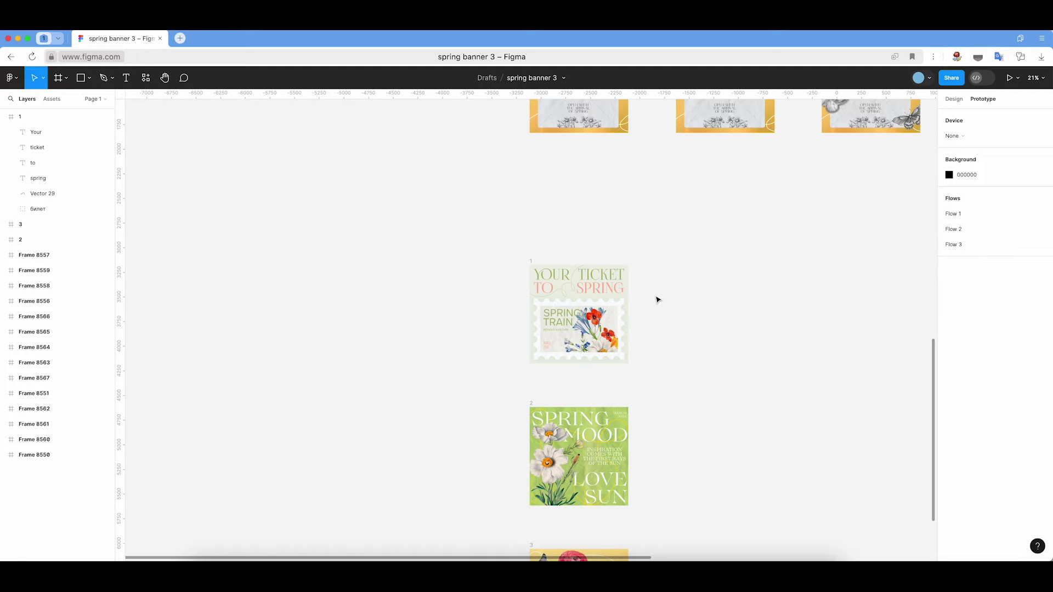
scroll(658, 300, up, 5)
scroll(658, 300, up, 5)
scroll(657, 299, up, 5)
scroll(658, 300, right, 3)
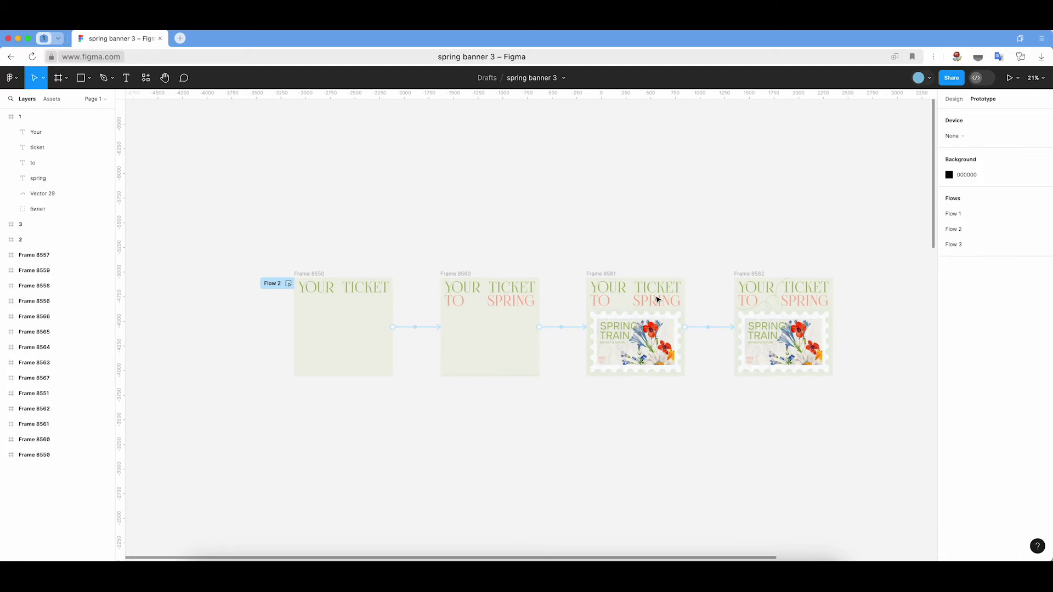
mouse_move(755, 288)
scroll(706, 387, down, 15)
key(n)
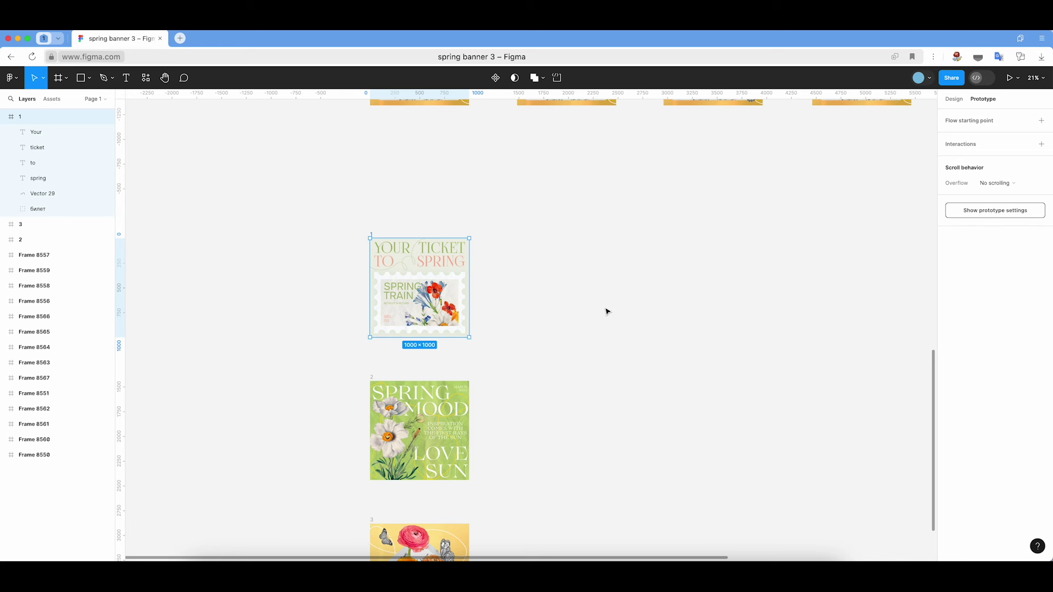
- Make three copies of ticket frame 1 and widen the row spacing from 40 to 400
key(ctrl+d)
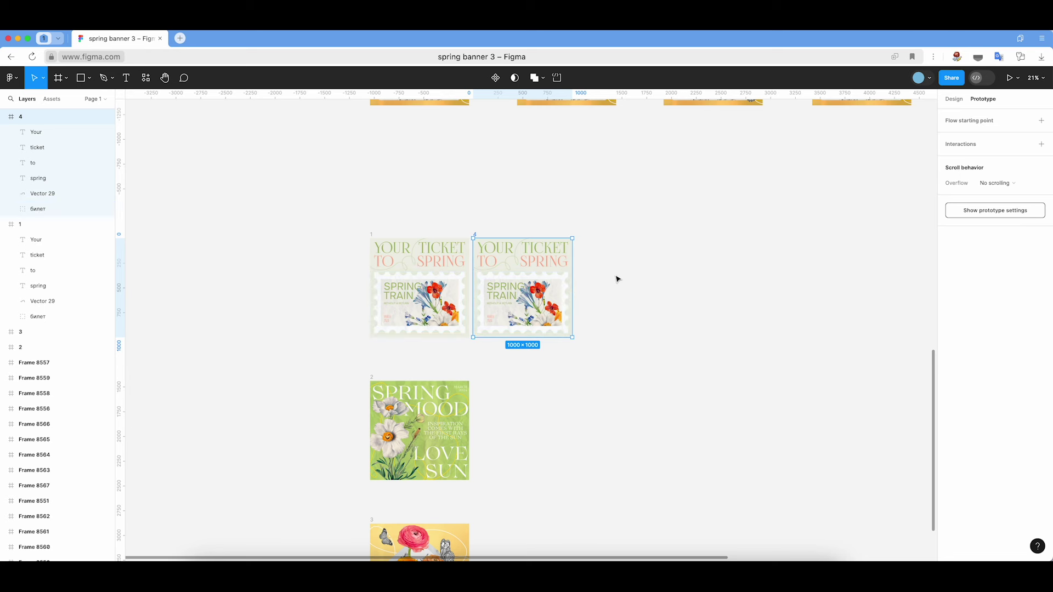
key(ctrl+d)
key(ctrl+d)
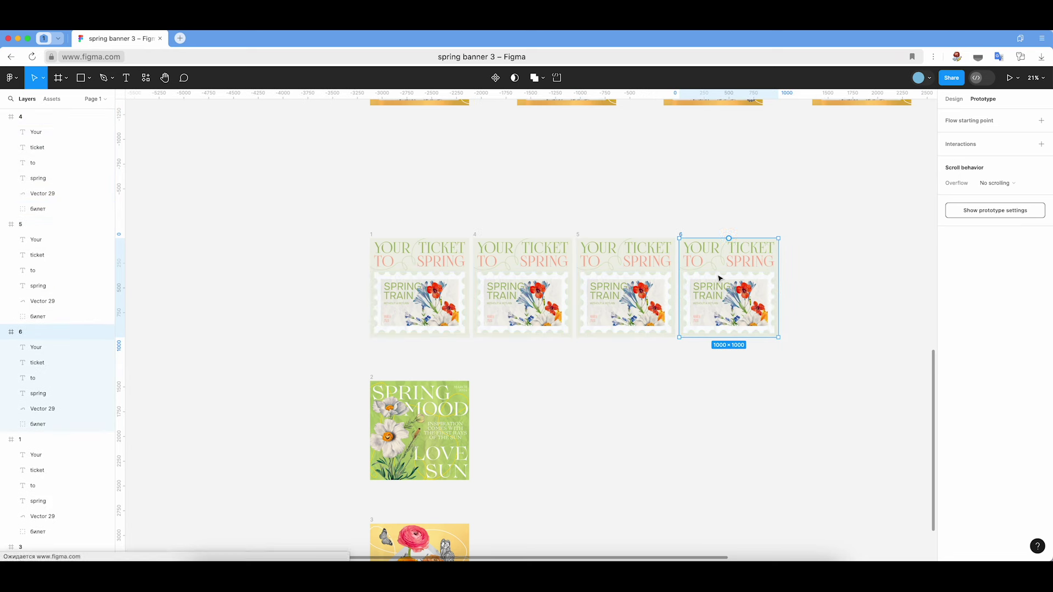
click(860, 427)
drag(838, 193, 319, 355)
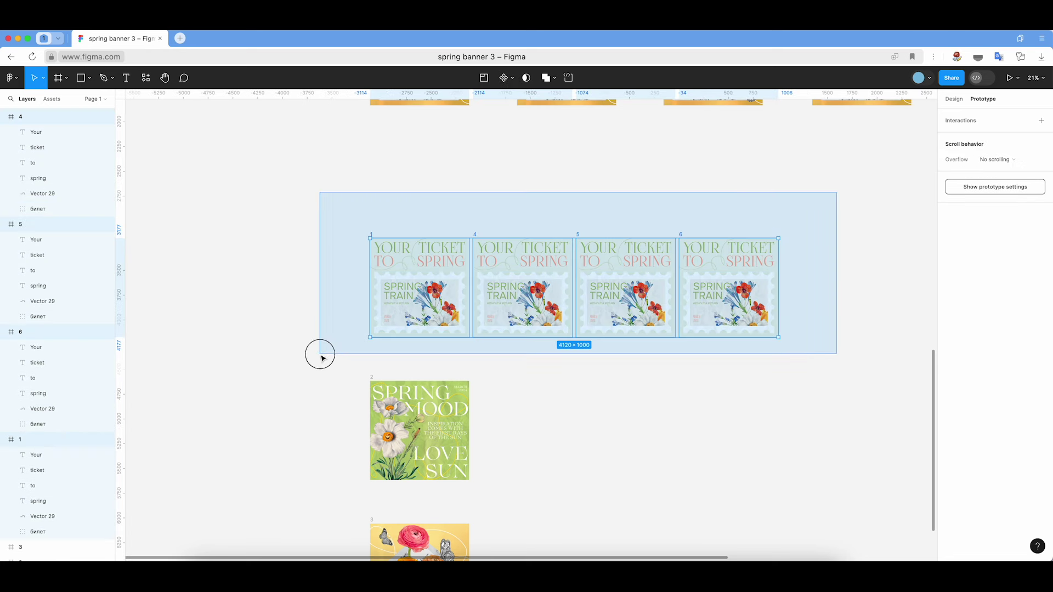
click(953, 99)
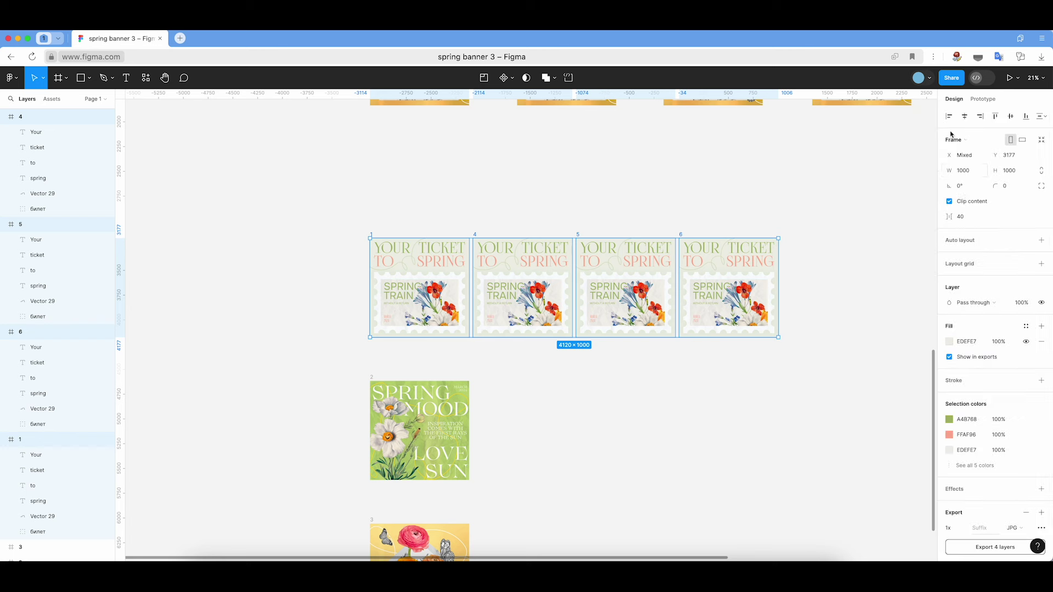
click(970, 218)
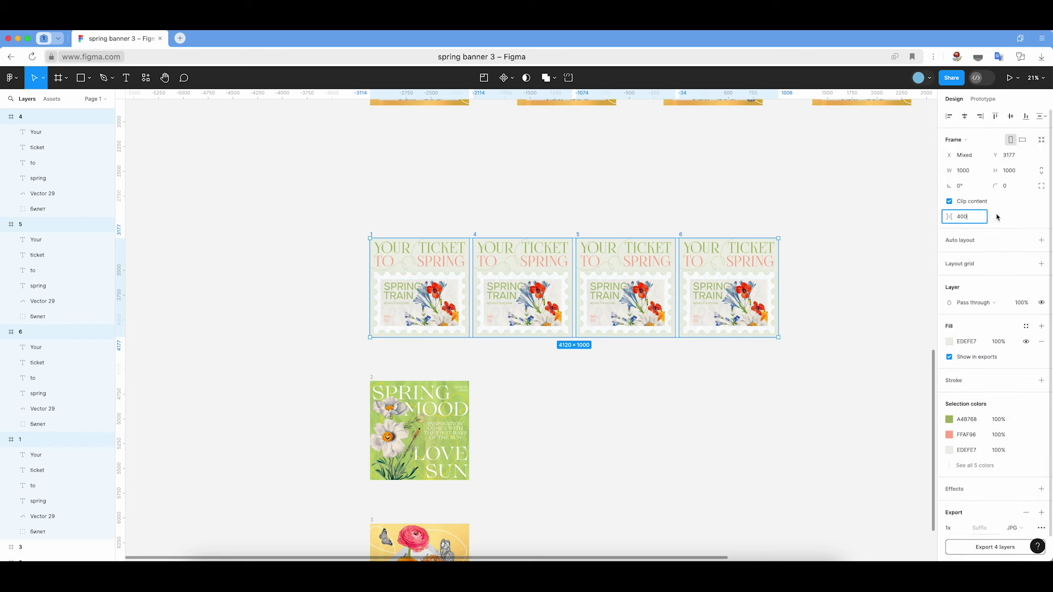
key(Return)
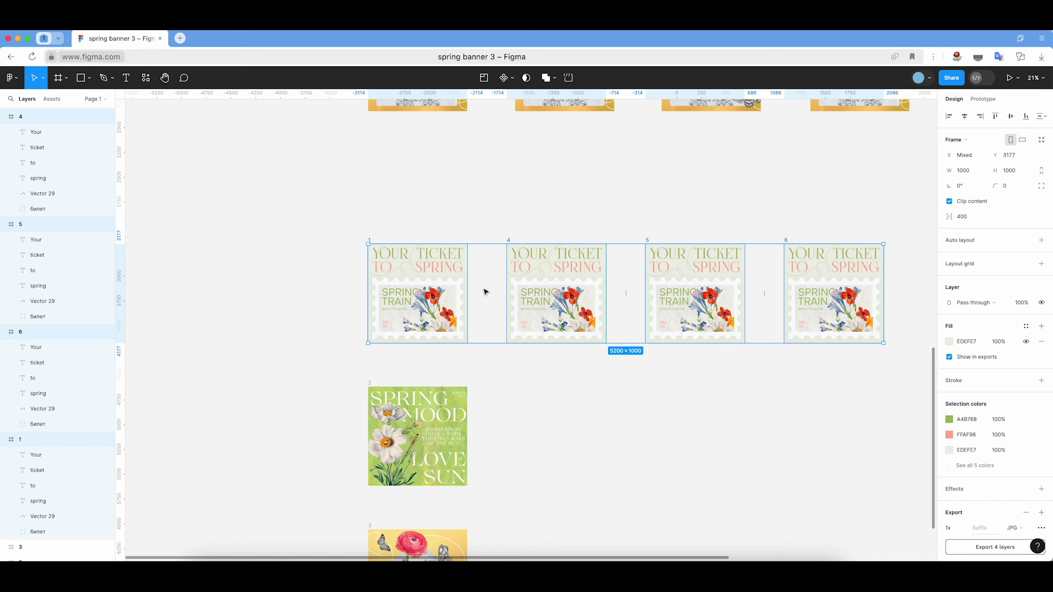
click(552, 367)
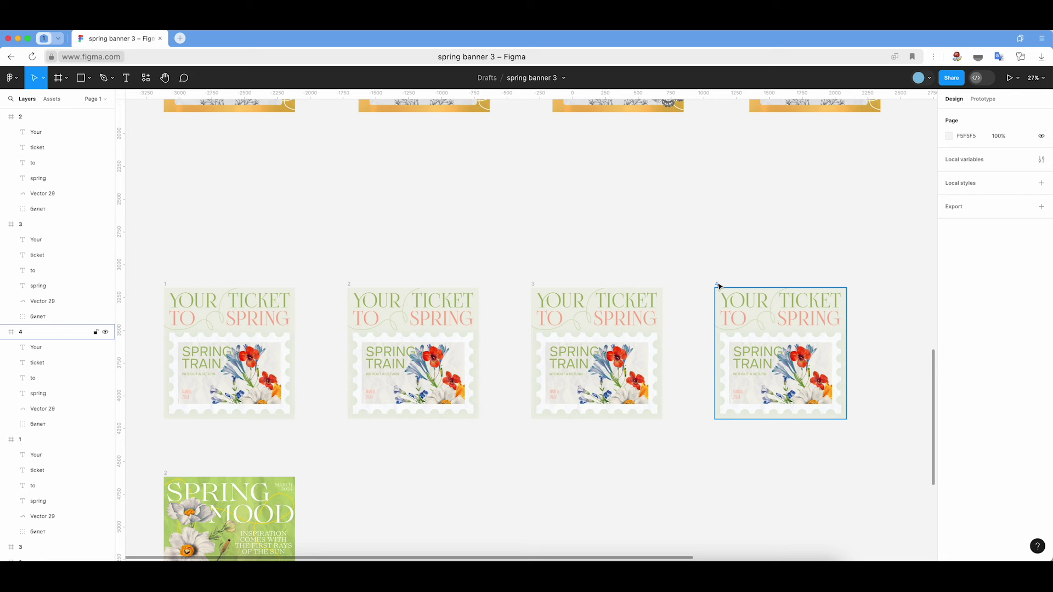
- Lock ticket frame 4 in the Layers panel
click(719, 286)
click(96, 333)
click(3, 332)
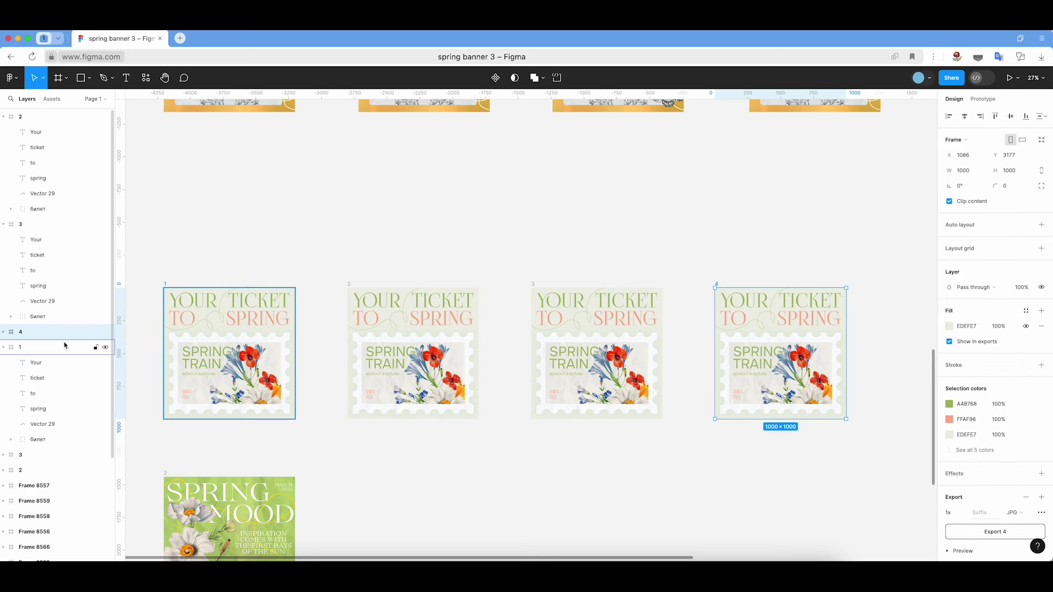
click(97, 333)
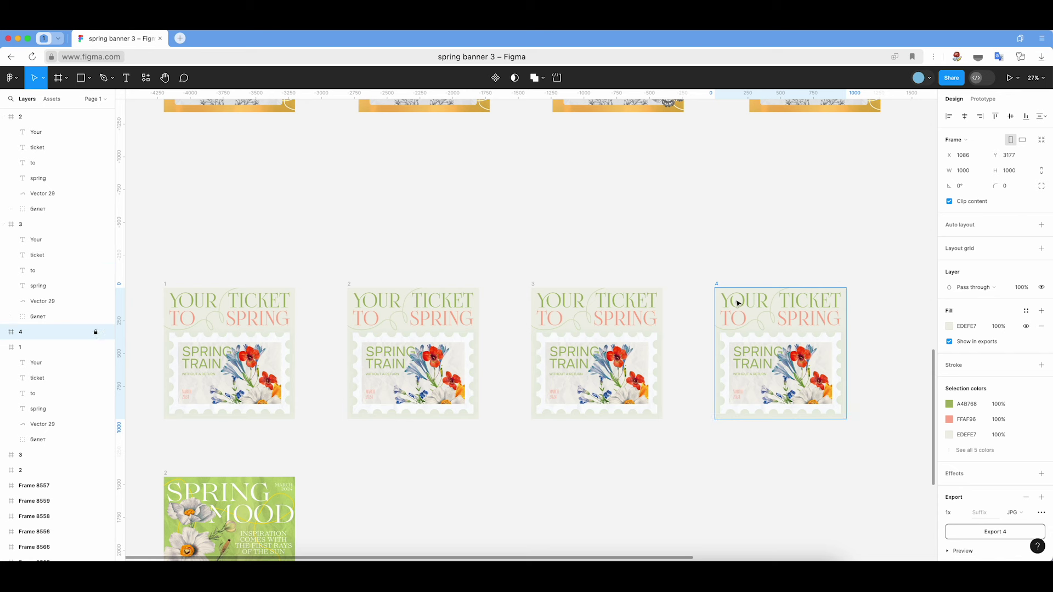
click(673, 256)
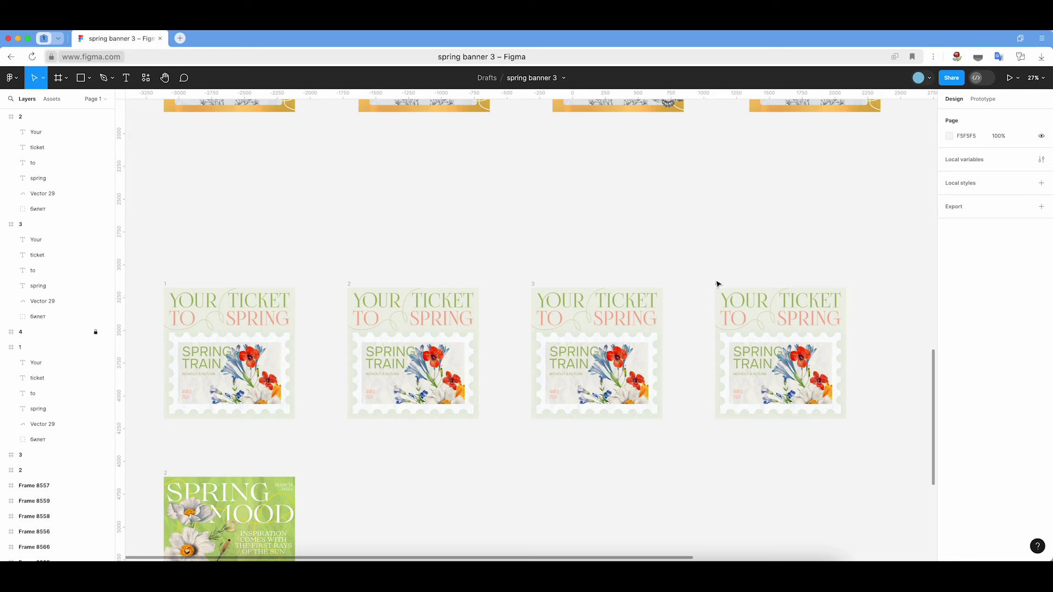
- Hide the Vector 29 swirl in frame 3
scroll(719, 288, left, 1)
scroll(719, 288, left, 3)
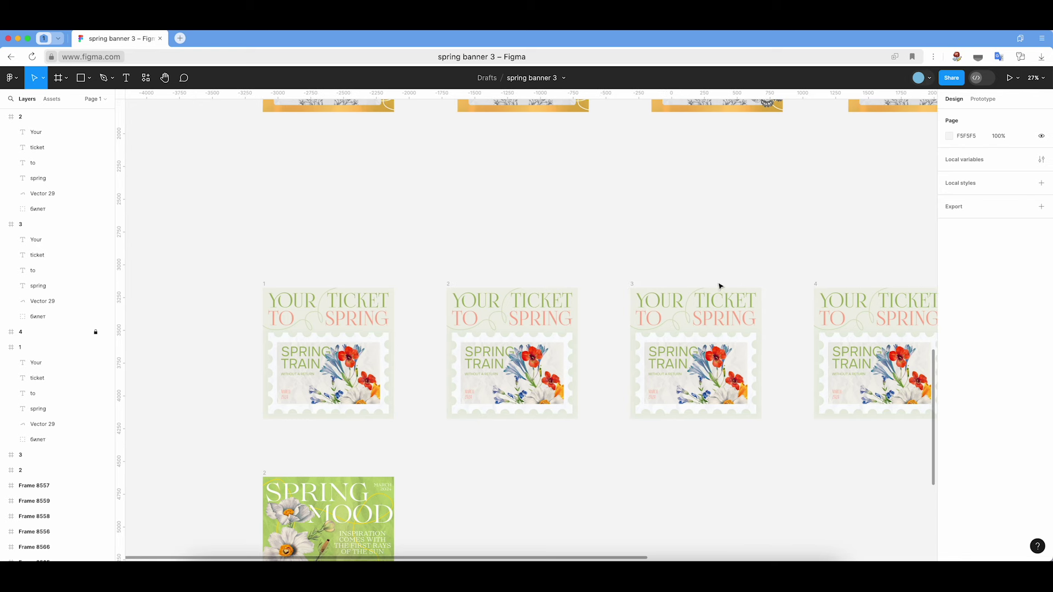
click(687, 321)
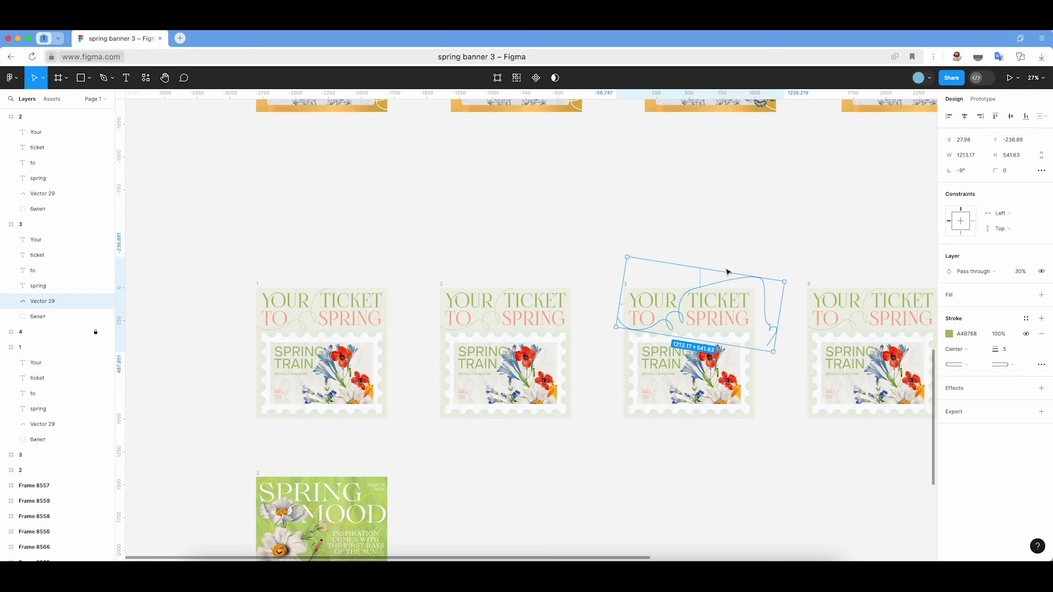
scroll(726, 270, right, 5)
scroll(727, 272, left, 3)
scroll(727, 272, left, 1)
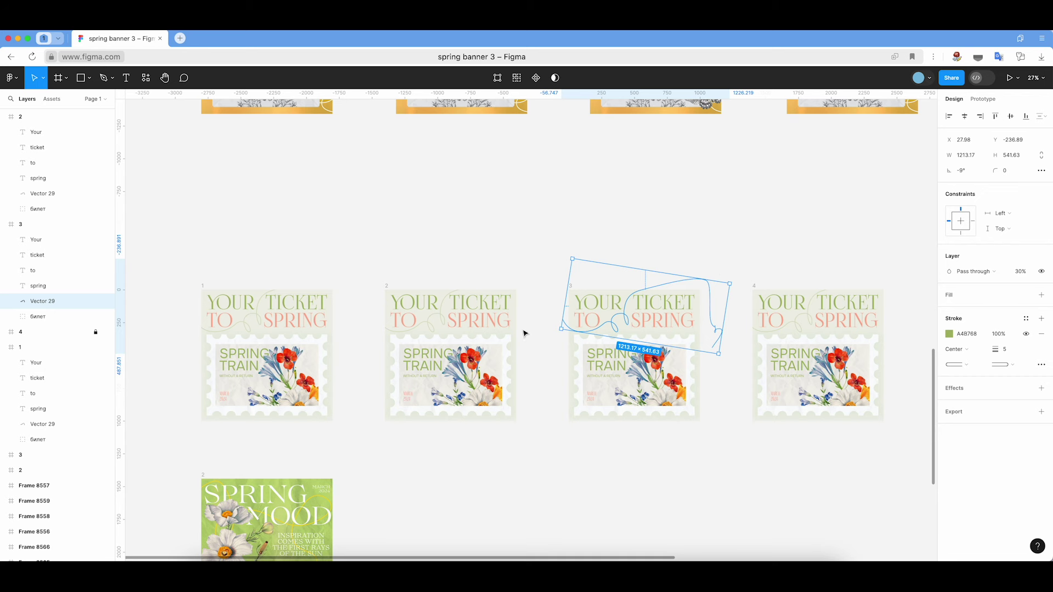
click(105, 302)
click(104, 196)
- Hide Vector 29 in frames 2 and 1 as well
click(105, 194)
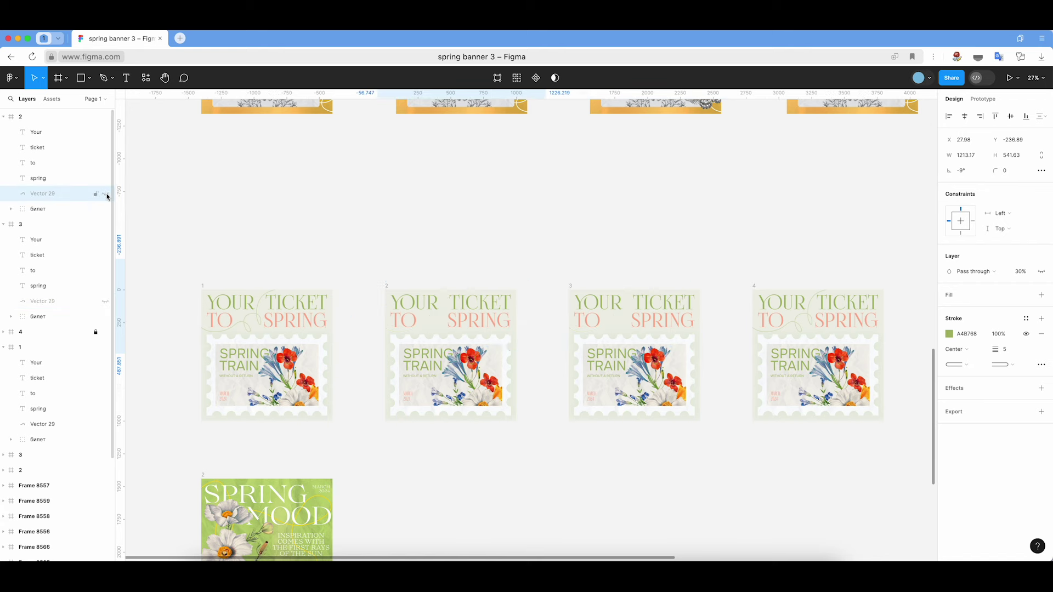
click(242, 324)
click(260, 327)
click(105, 424)
click(483, 258)
scroll(483, 258, down, 1)
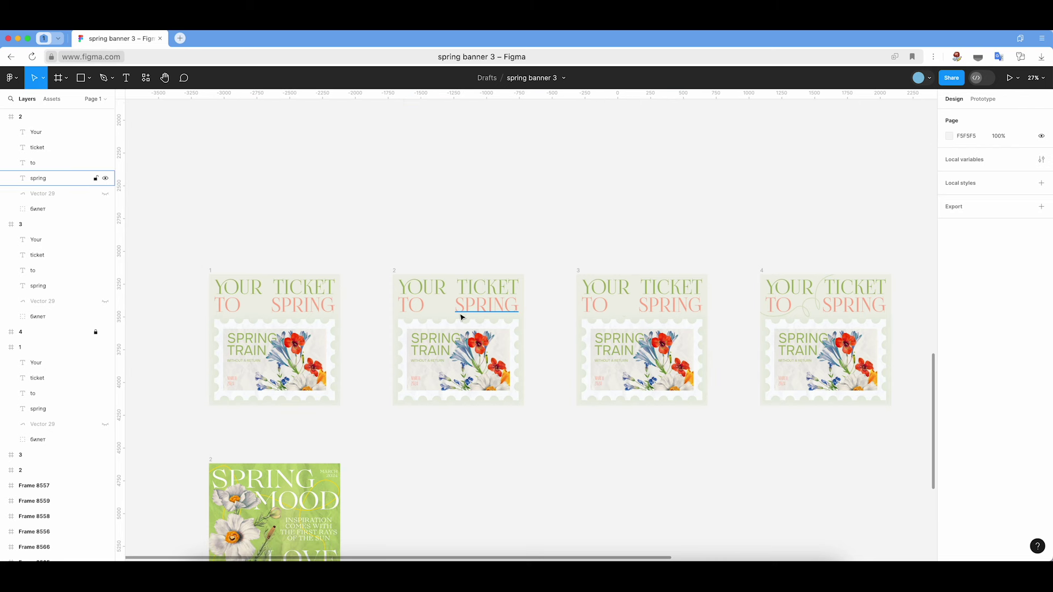
- Drag frame 2's билет stamp down below the frame
scroll(464, 340, down, 1)
scroll(477, 384, up, 1)
scroll(489, 344, left, 1)
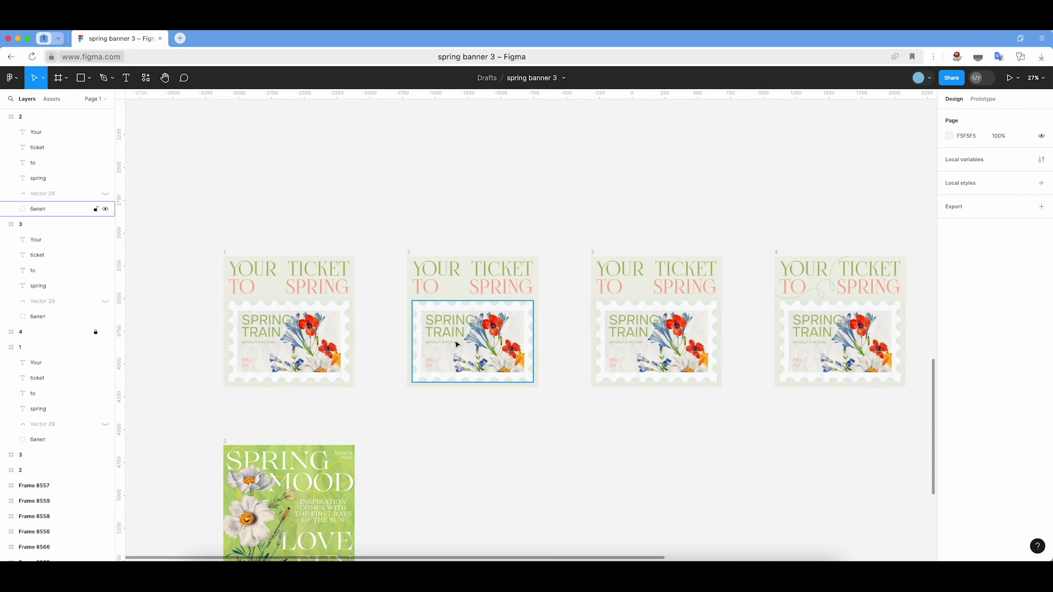
click(493, 339)
drag(492, 329, 494, 422)
click(590, 421)
- Move frame 1's билет stamp down out of the frame too
scroll(592, 416, left, 5)
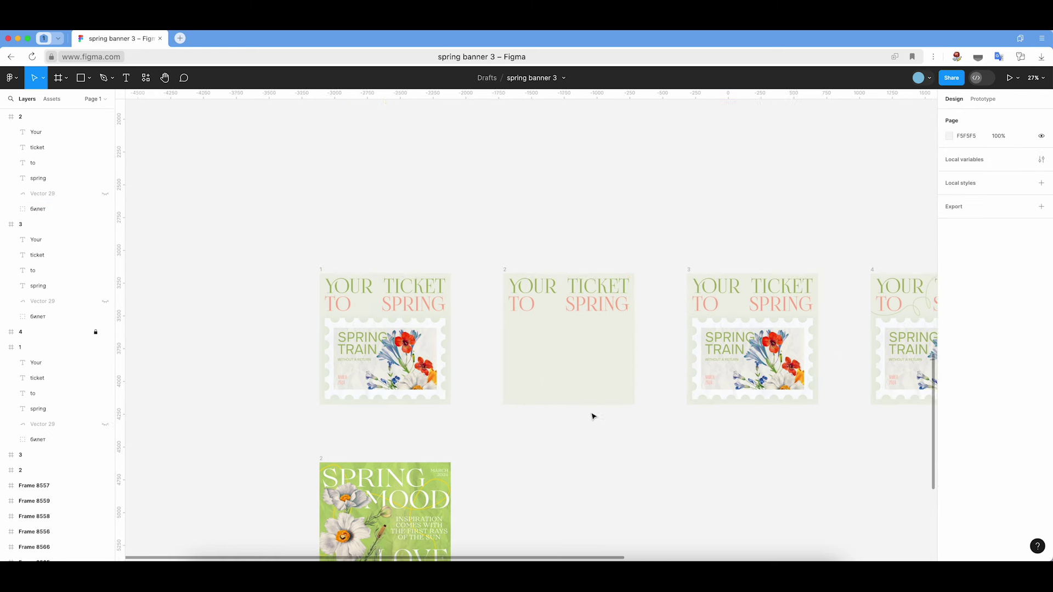
scroll(466, 384, left, 2)
click(362, 362)
scroll(446, 344, left, 1)
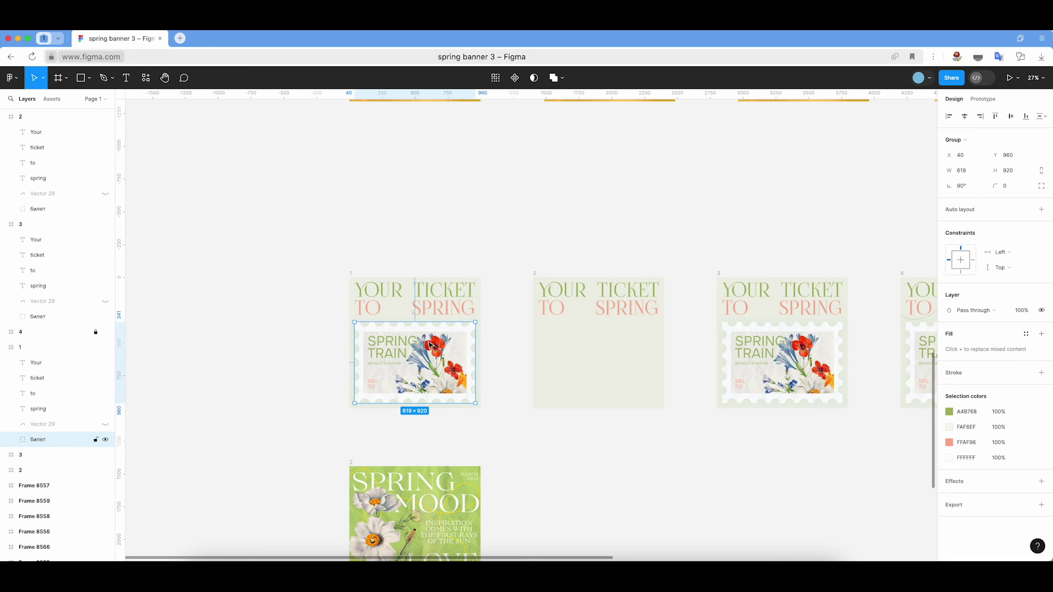
drag(437, 340, 436, 361)
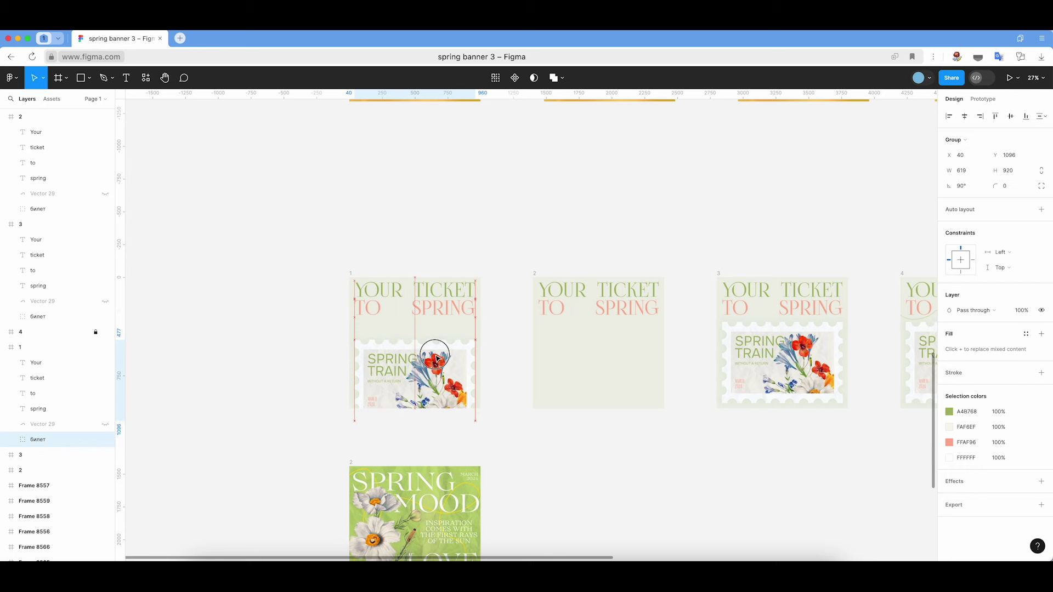
drag(436, 361, 435, 442)
click(509, 239)
scroll(475, 278, right, 1)
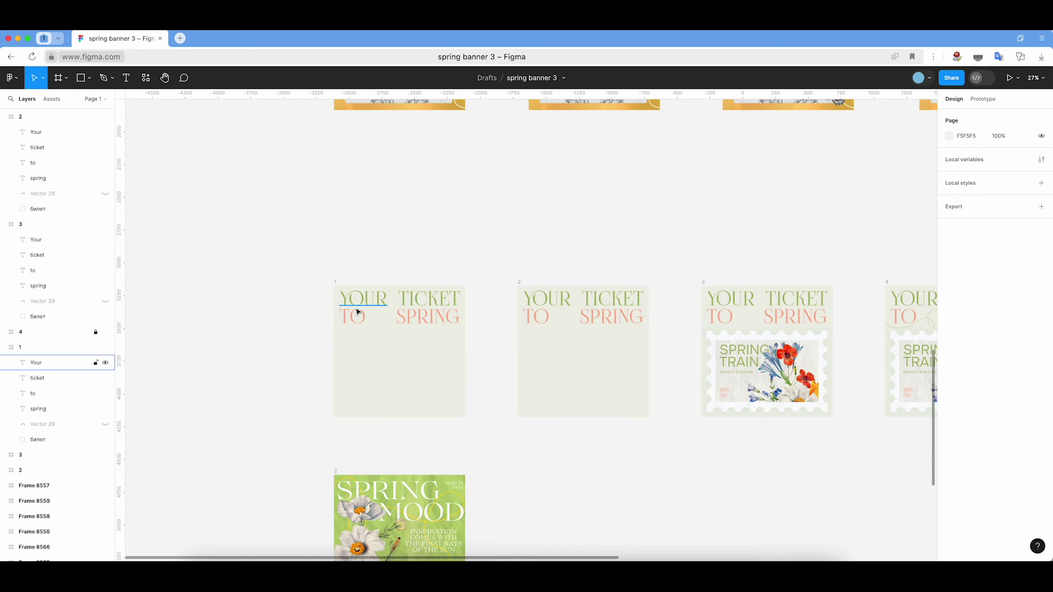
- Try moving TO and SPRING out of frame 1, then undo the moves
scroll(357, 312, up, 5)
click(358, 332)
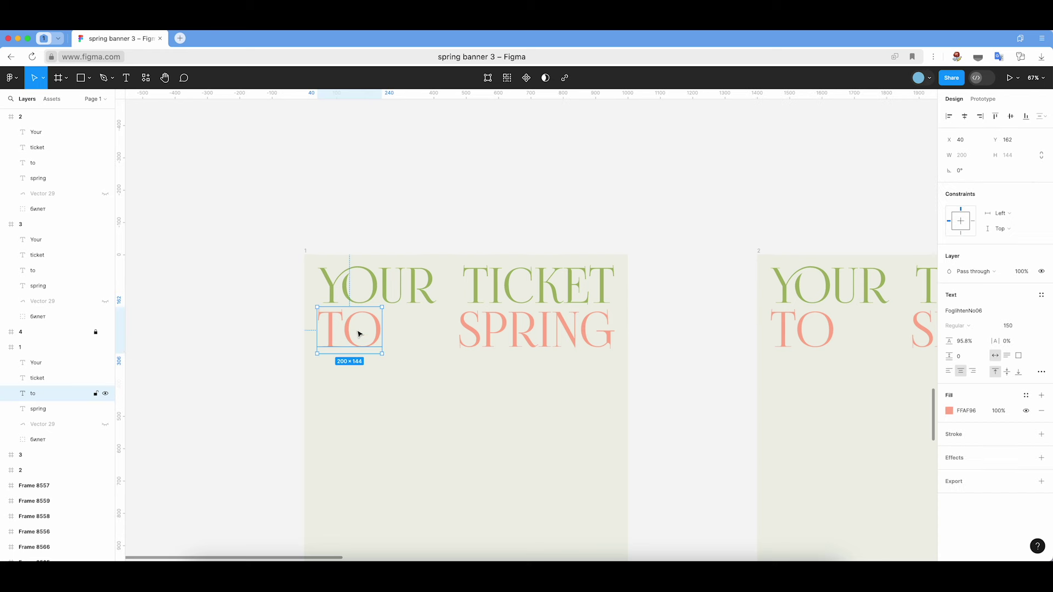
scroll(357, 332, left, 1)
drag(360, 332, 277, 330)
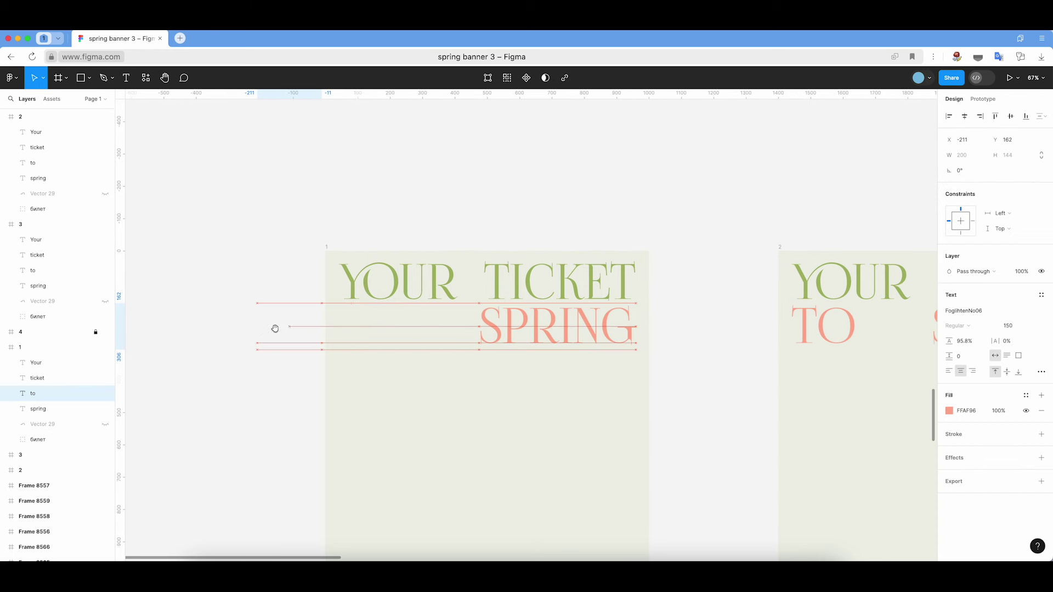
click(547, 332)
drag(501, 331, 681, 332)
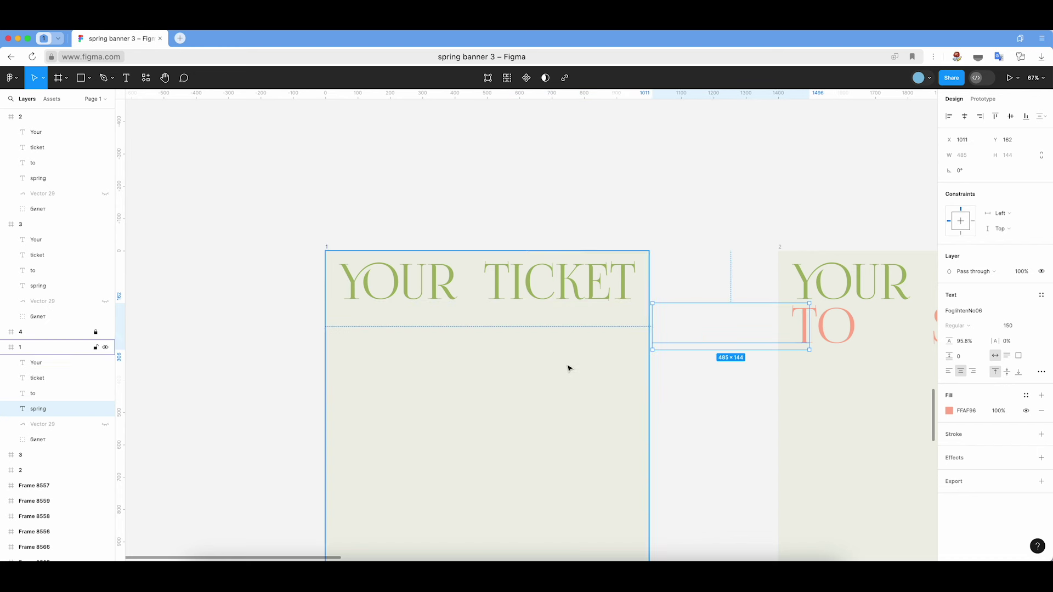
key(ctrl+z)
key(ctrl+z)
key(ctrl+z)
click(551, 372)
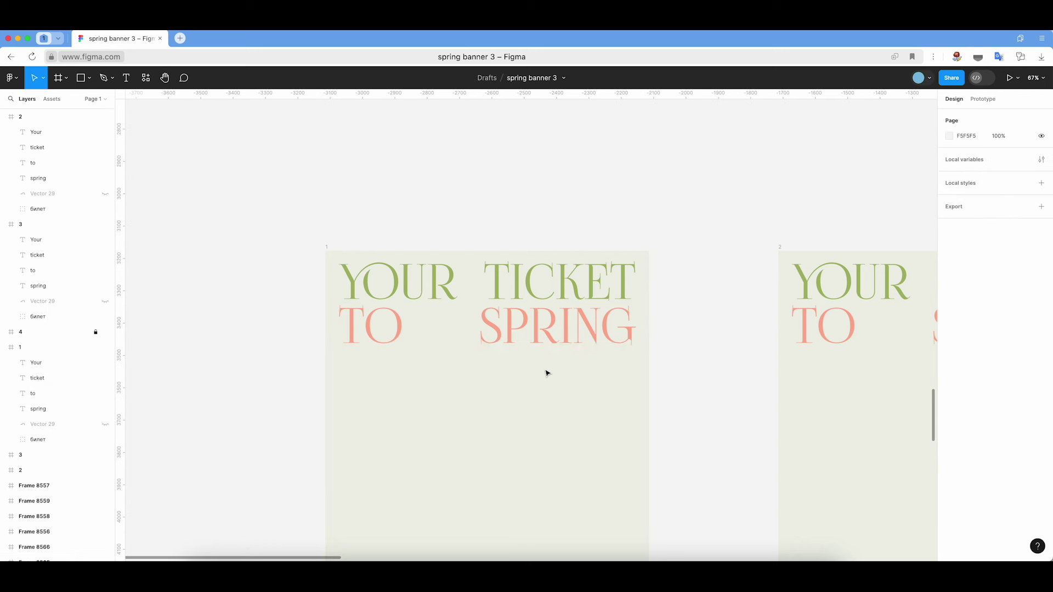
- Move SPRING just past frame 1's right edge
click(575, 337)
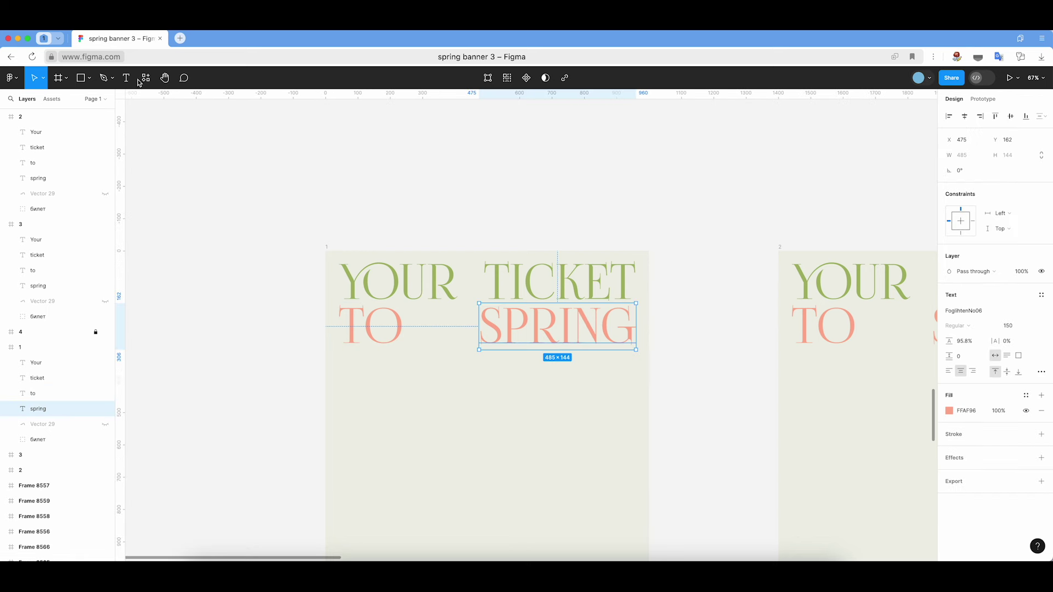
click(165, 78)
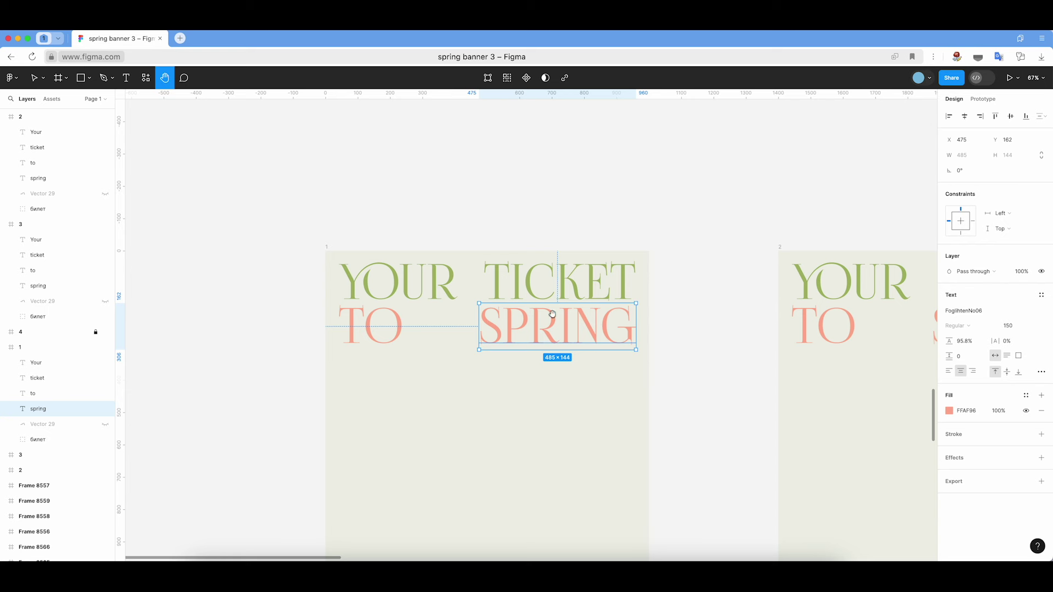
drag(551, 315, 557, 317)
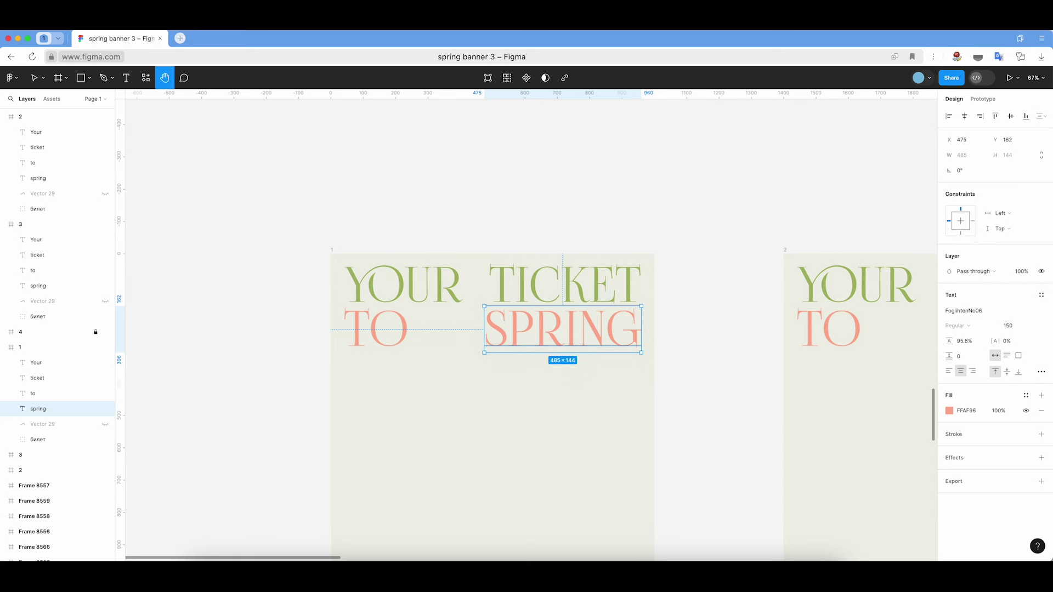
click(34, 78)
drag(585, 333, 758, 332)
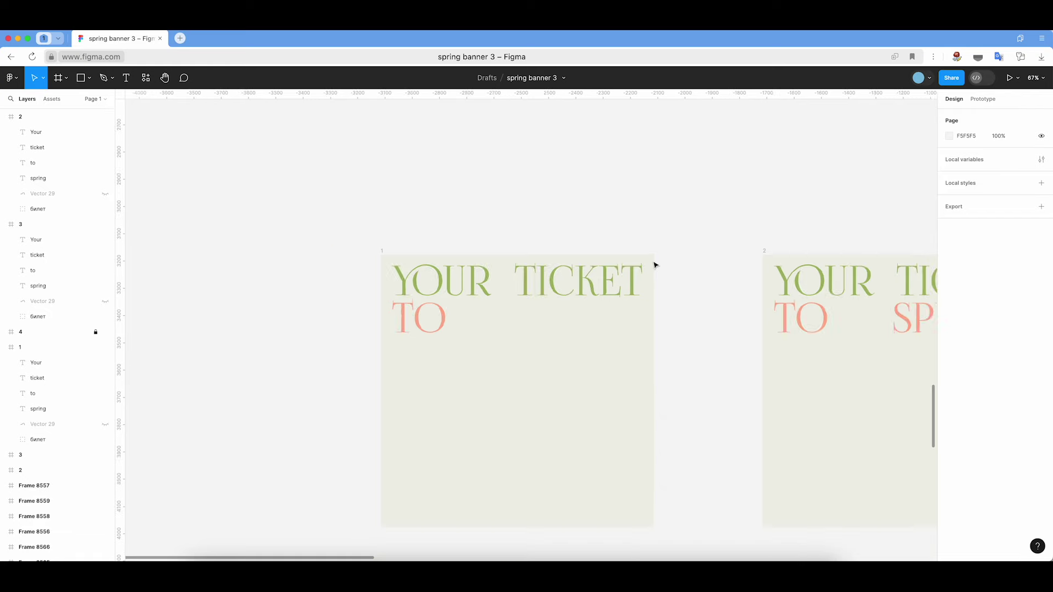
- Move TO just past frame 1's left edge
ctrl+scroll(653, 265, down, 5)
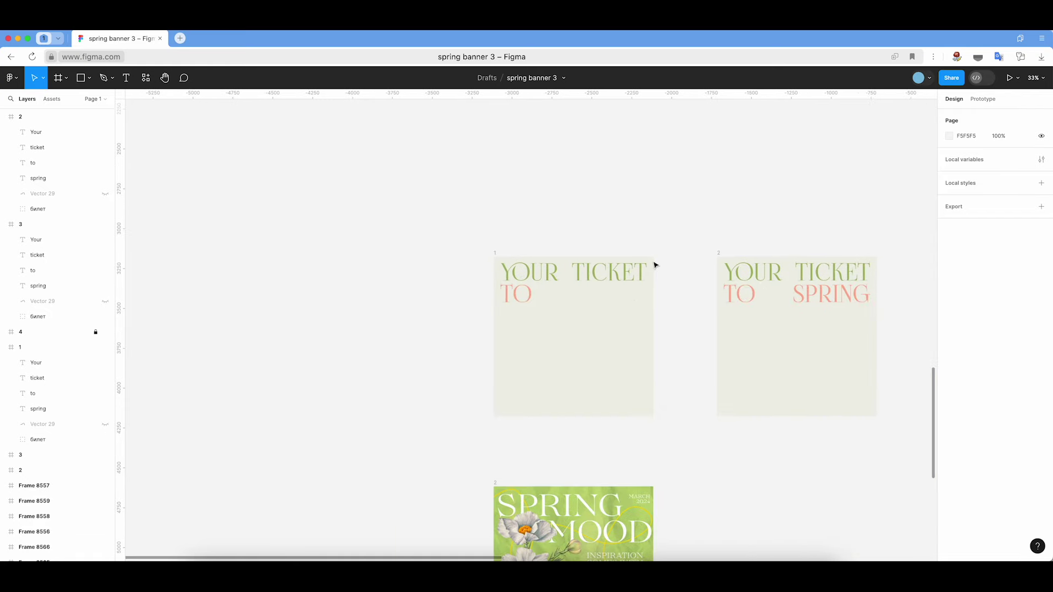
click(478, 300)
drag(479, 300, 448, 298)
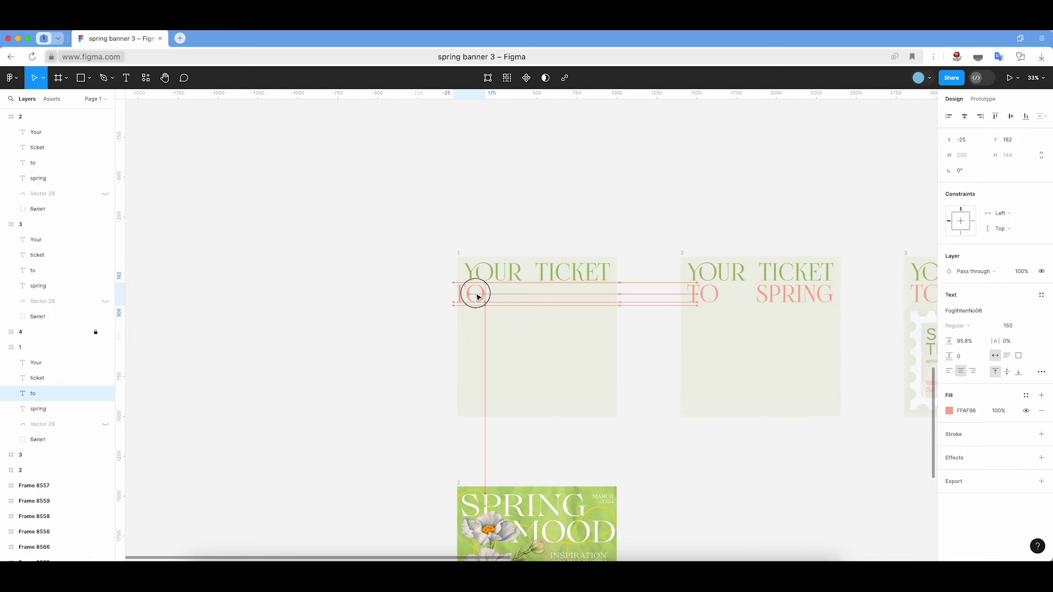
click(499, 242)
scroll(499, 244, right, 5)
scroll(499, 246, right, 5)
scroll(498, 246, right, 1)
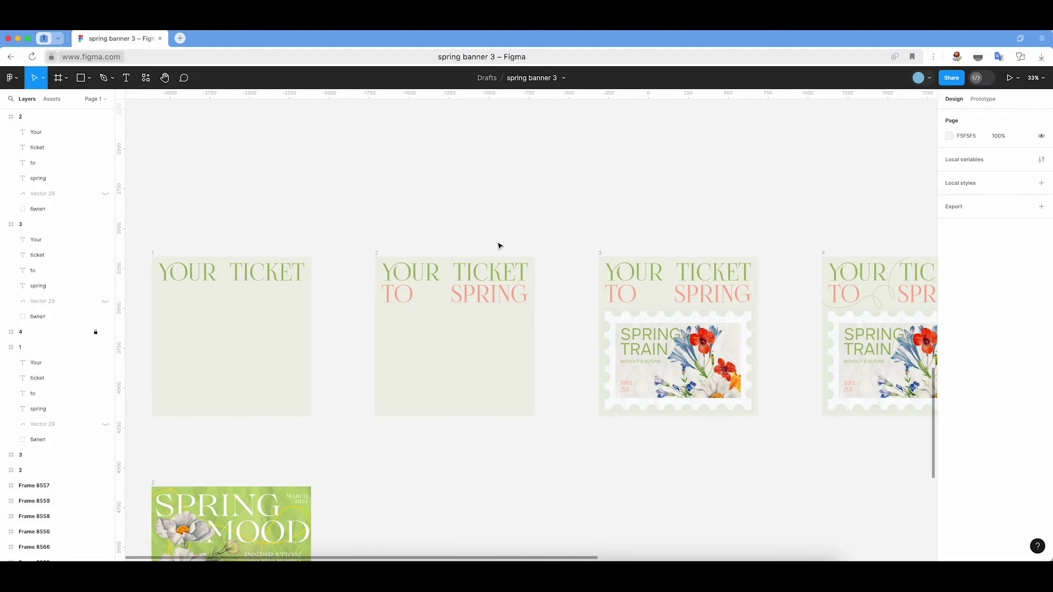
scroll(499, 246, down, 3)
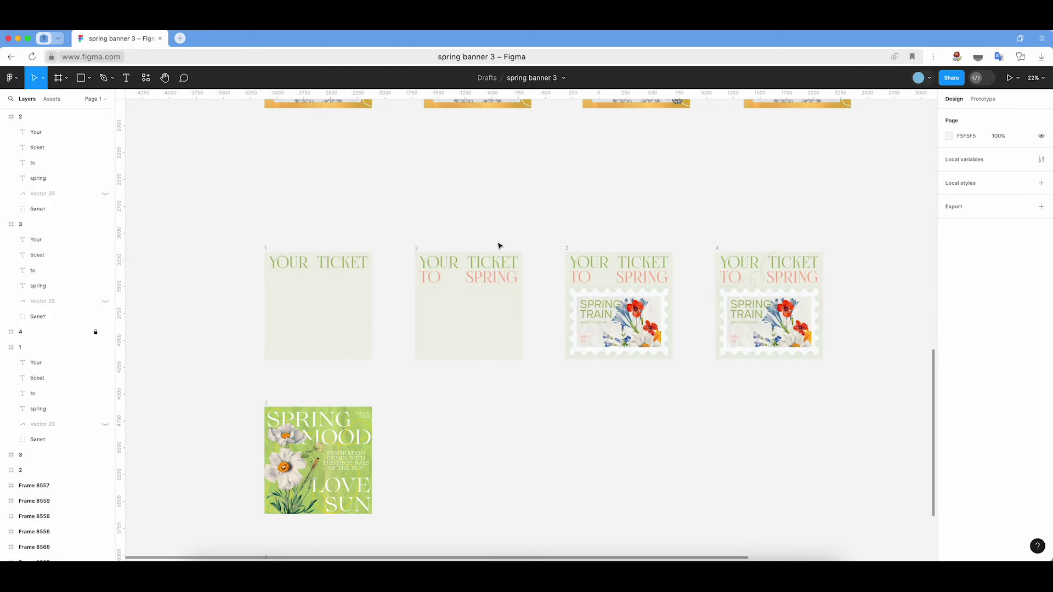
- Make frame 1 the Flow 4 starting point and connect it to frame 2
click(266, 251)
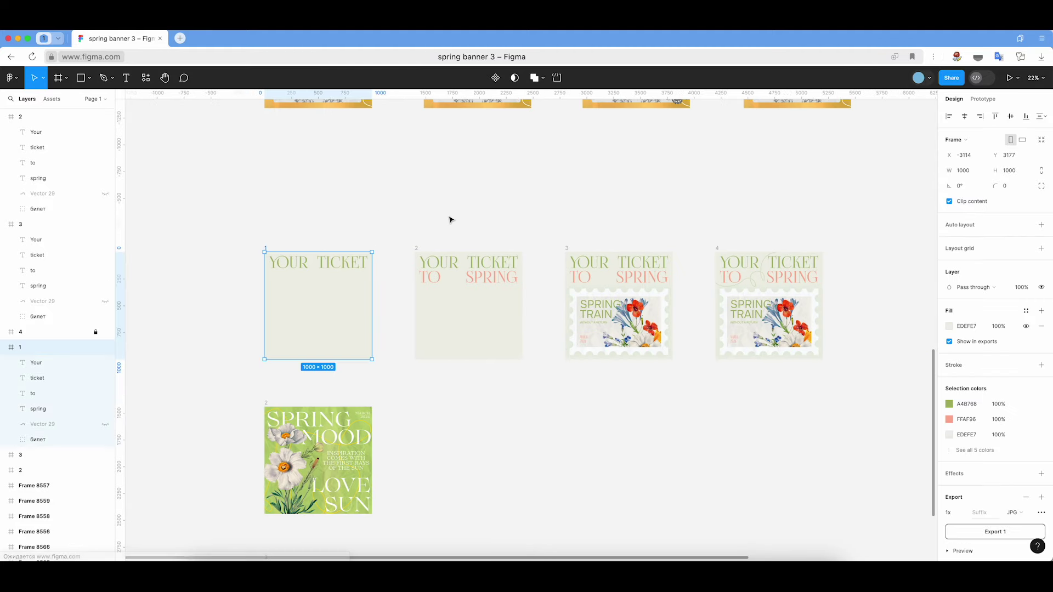
click(984, 99)
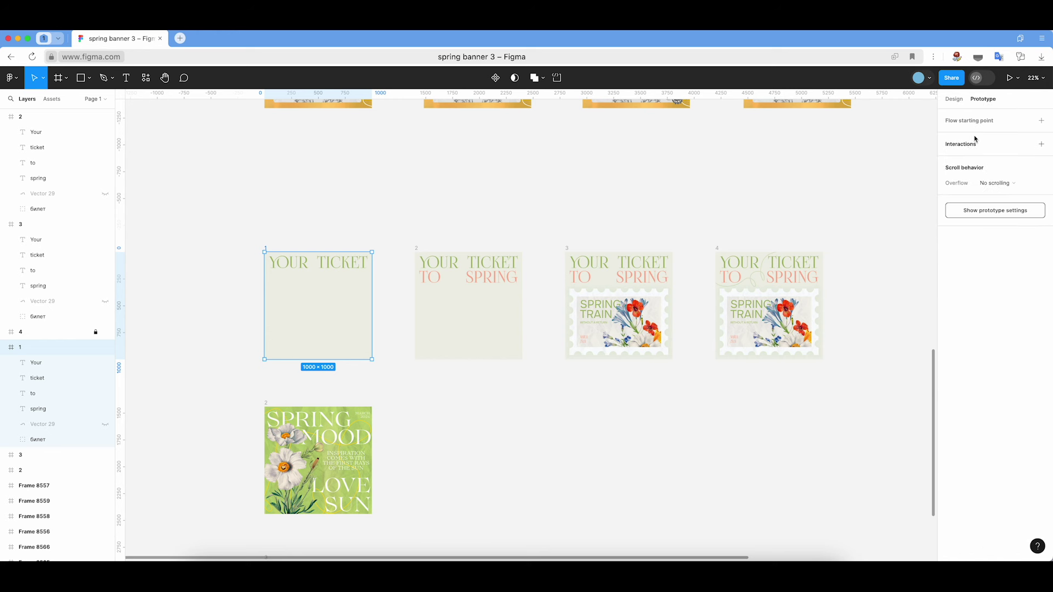
click(1042, 121)
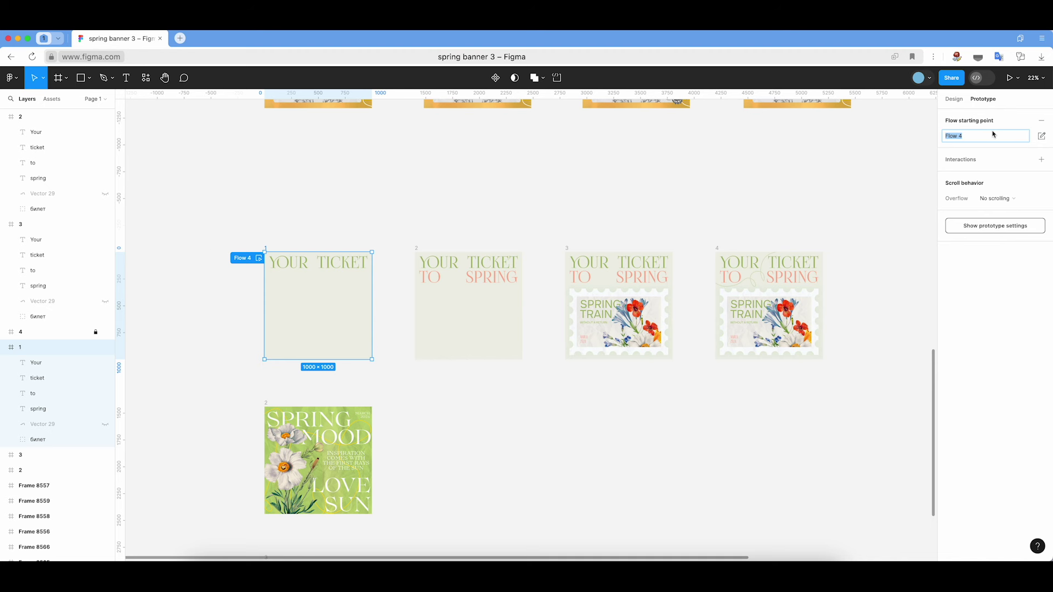
click(994, 274)
drag(372, 306, 423, 312)
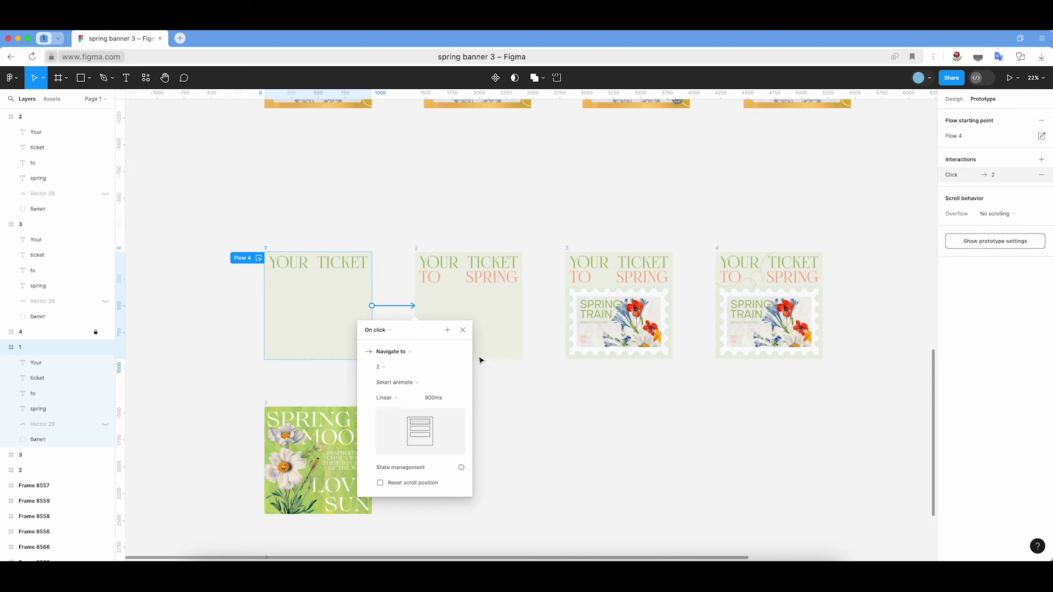
- Set the 1→2 transition to After delay 1ms with Slow easing, 600ms
click(380, 331)
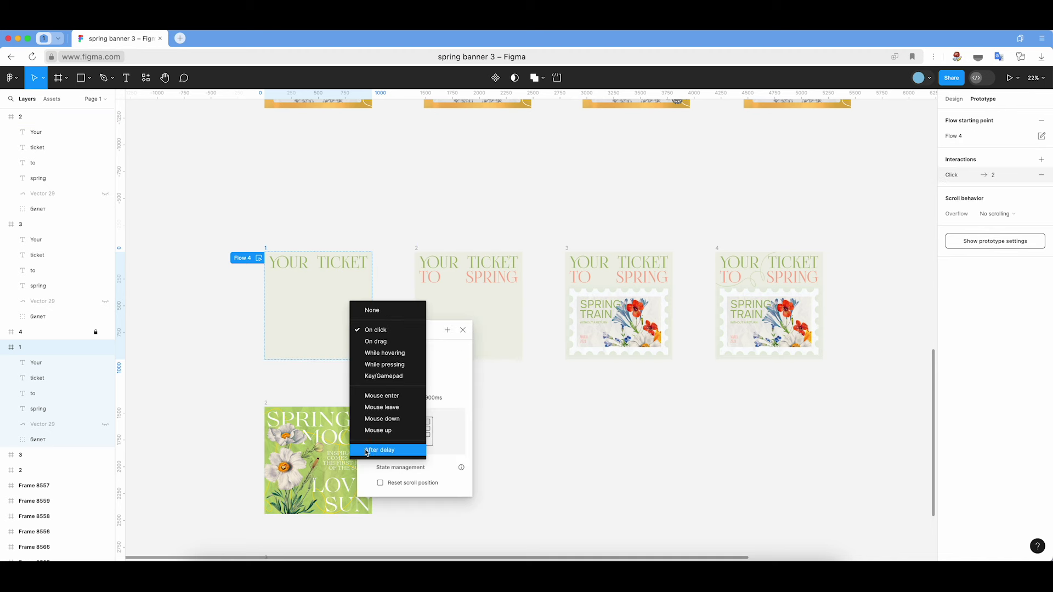
click(397, 447)
click(389, 348)
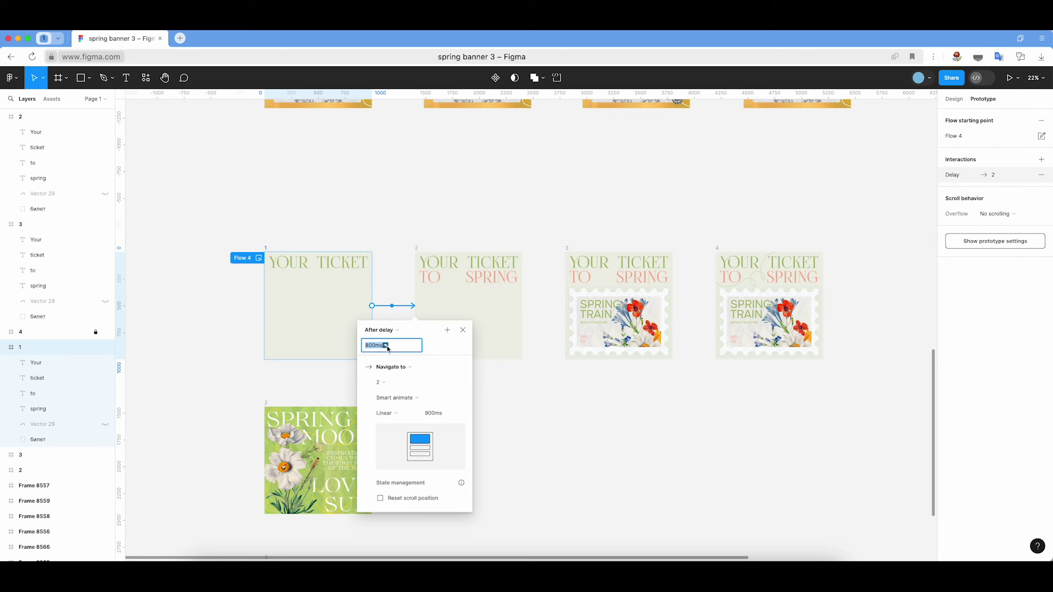
text(1)
key(Return)
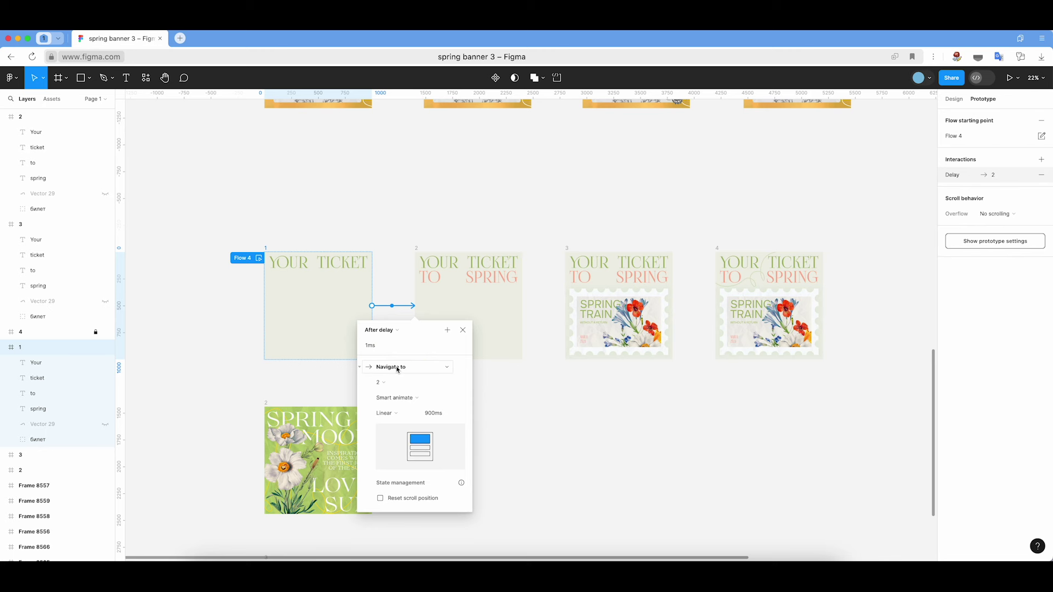
scroll(401, 373, right, 1)
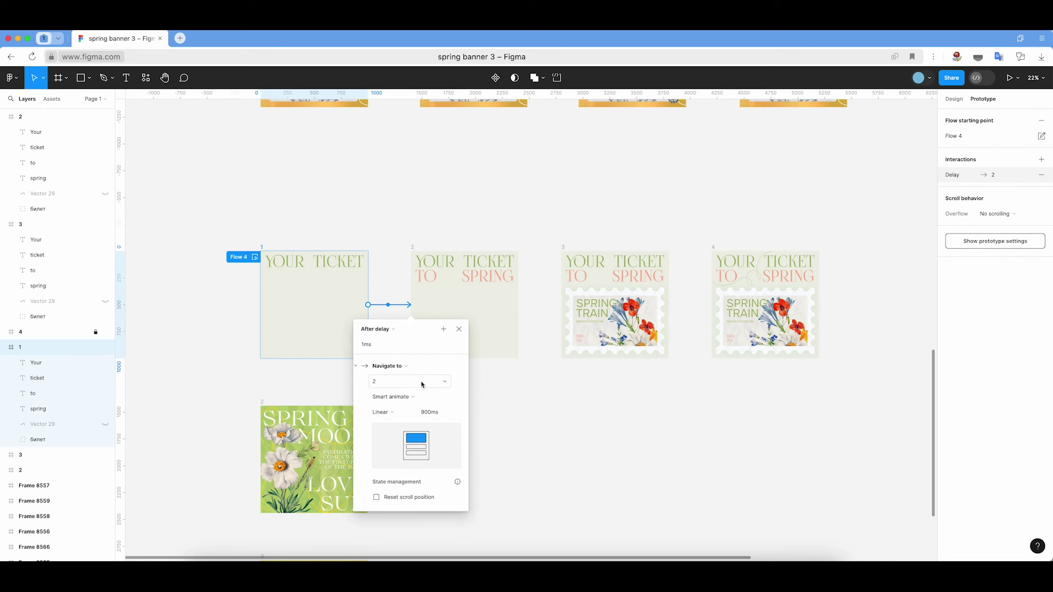
click(410, 415)
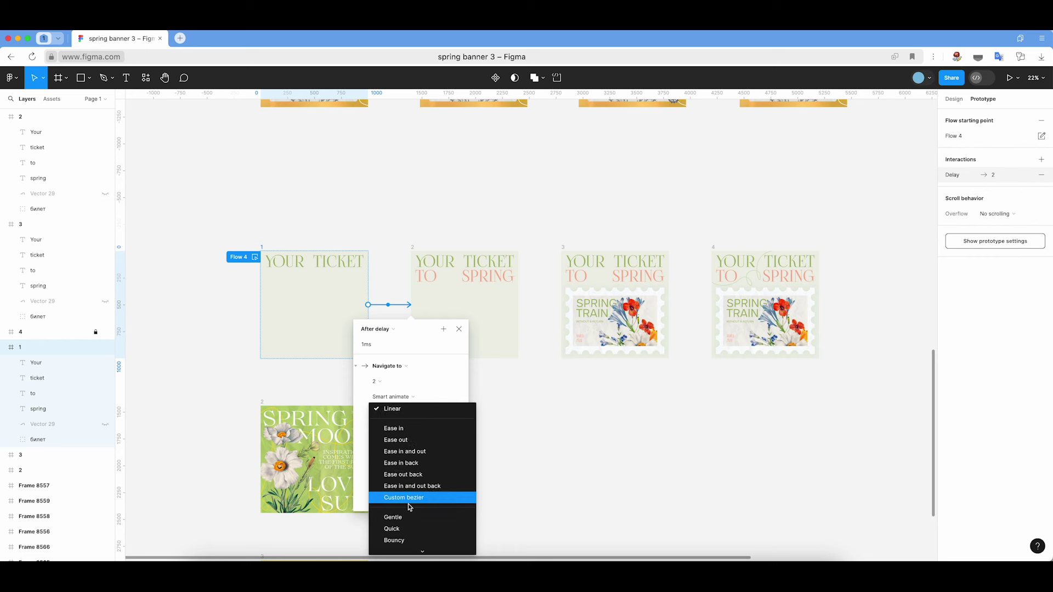
scroll(409, 507, down, 1)
click(407, 535)
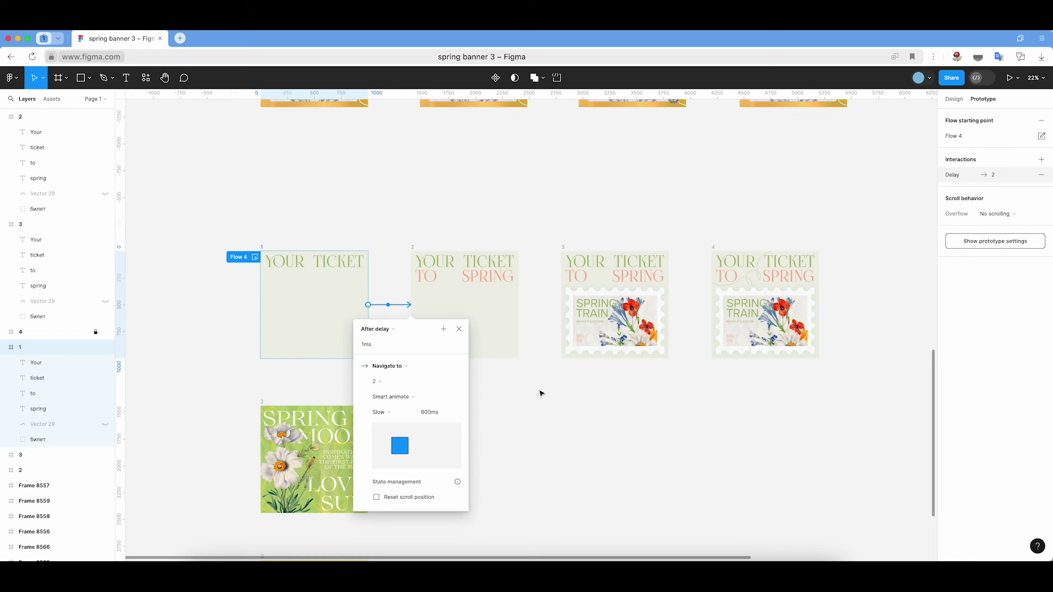
click(542, 393)
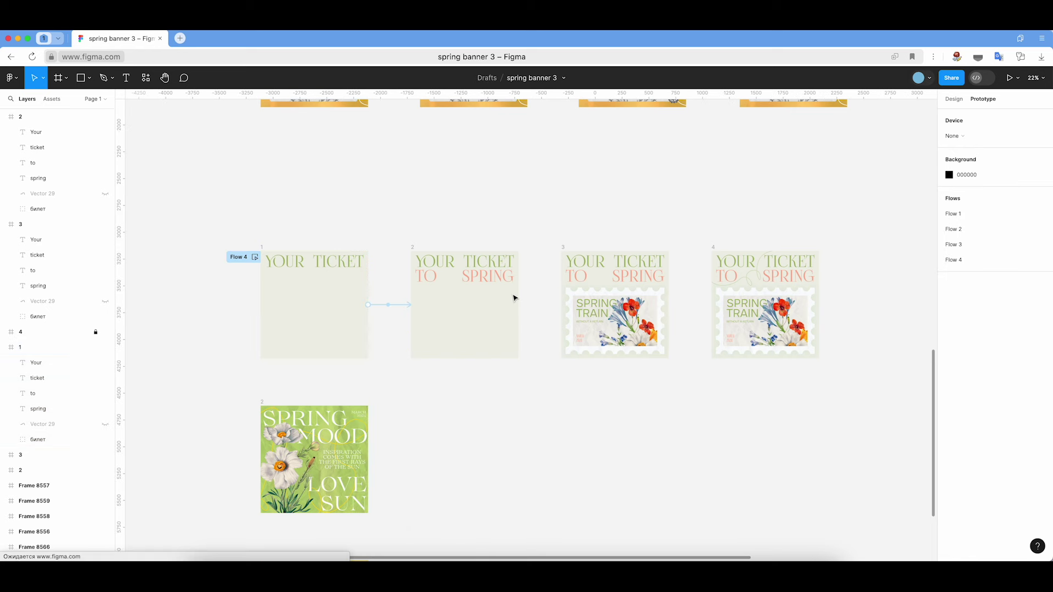
- Link frame 2 to frame 3, triggered after a 1ms delay
click(413, 250)
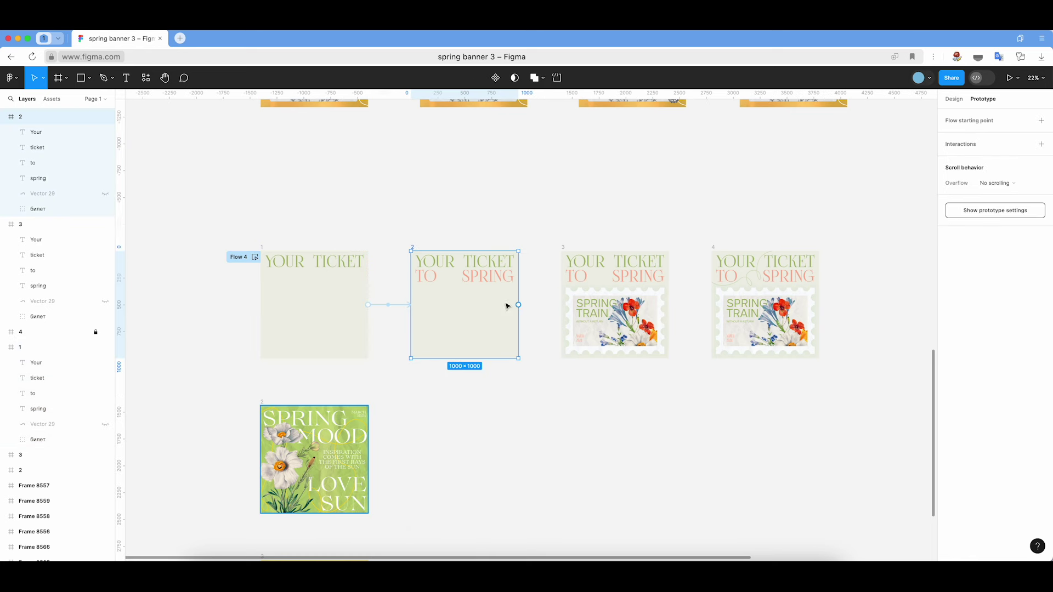
drag(518, 305, 577, 305)
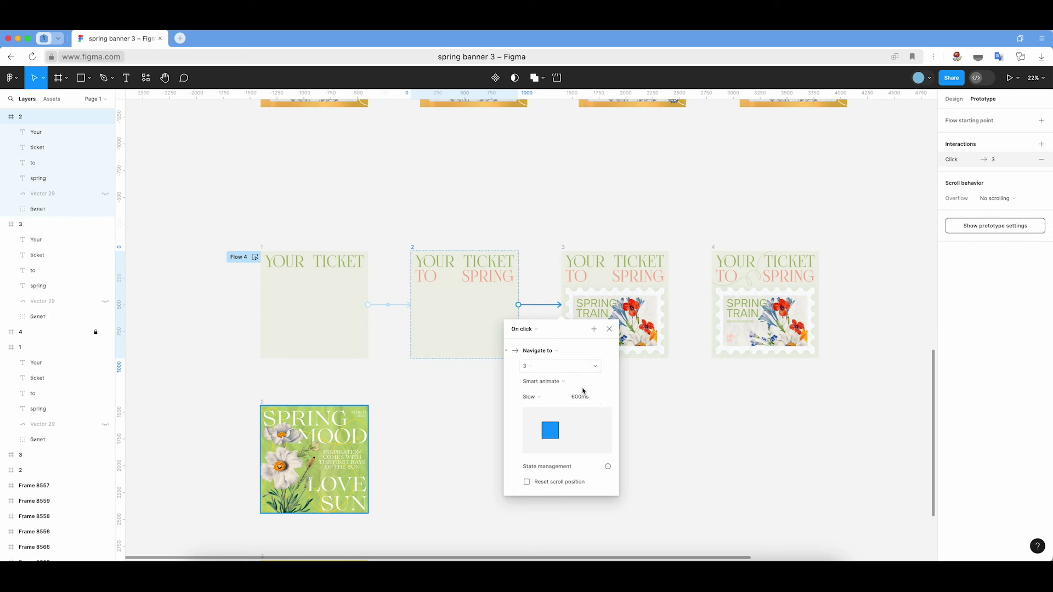
click(535, 330)
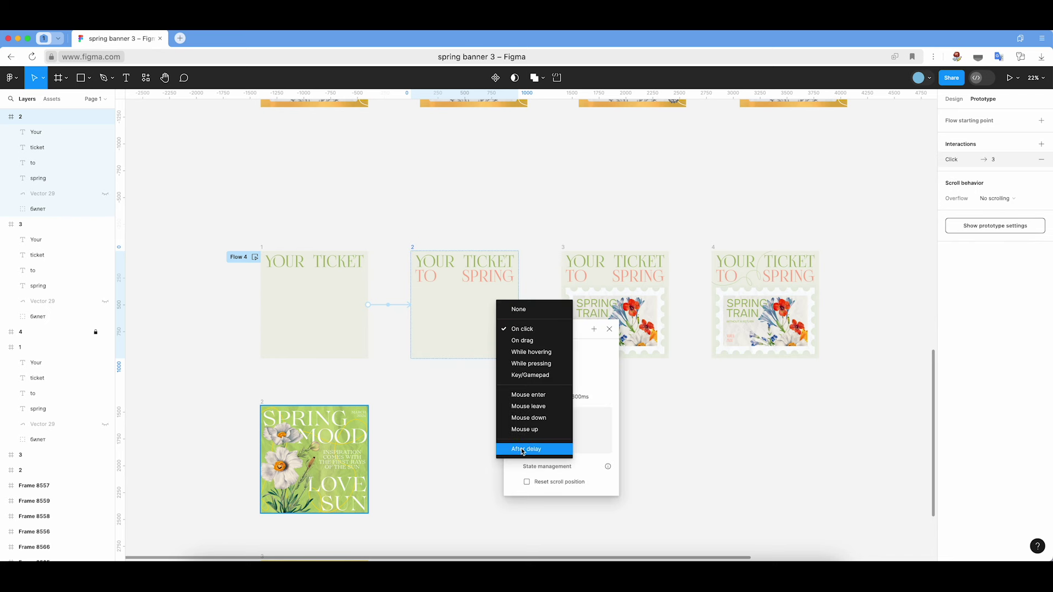
click(544, 450)
text(1)
key(Return)
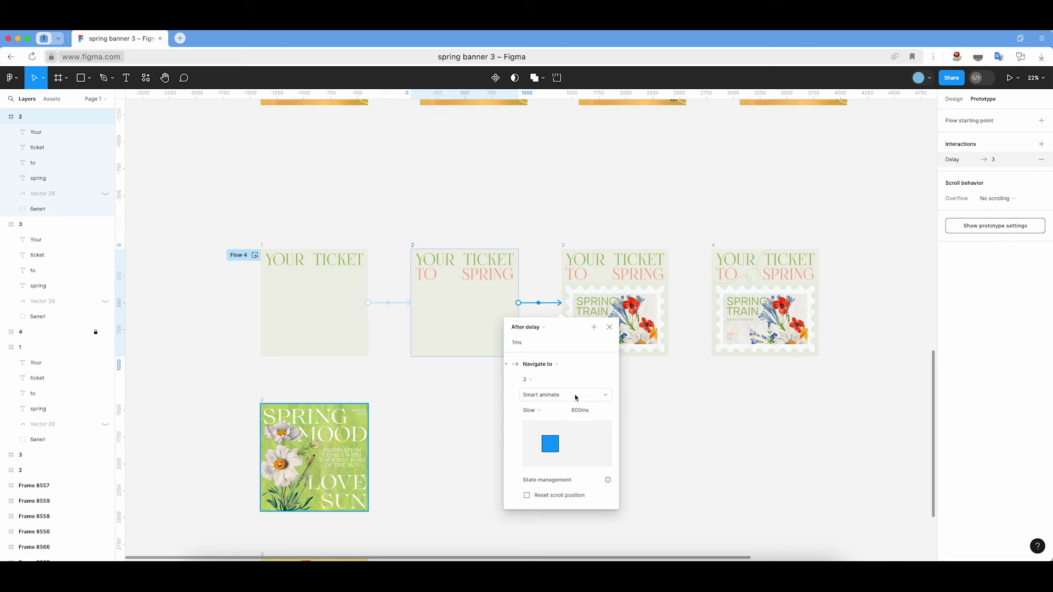
- Set the 2→3 transition easing to Bouncy, 800ms
scroll(497, 311, down, 1)
scroll(496, 311, left, 1)
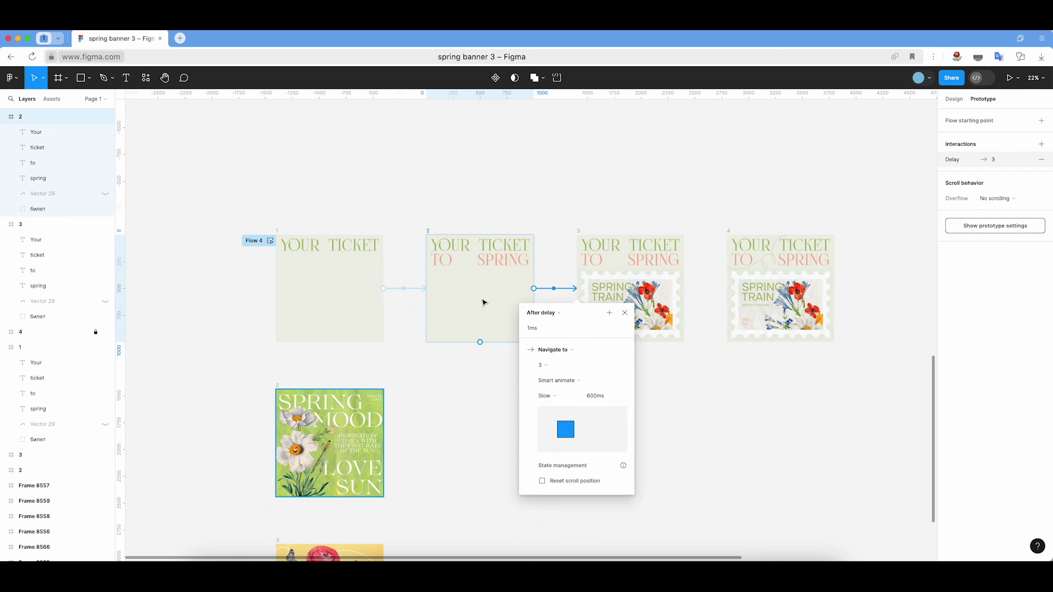
scroll(482, 302, left, 2)
scroll(482, 302, down, 1)
scroll(521, 299, down, 1)
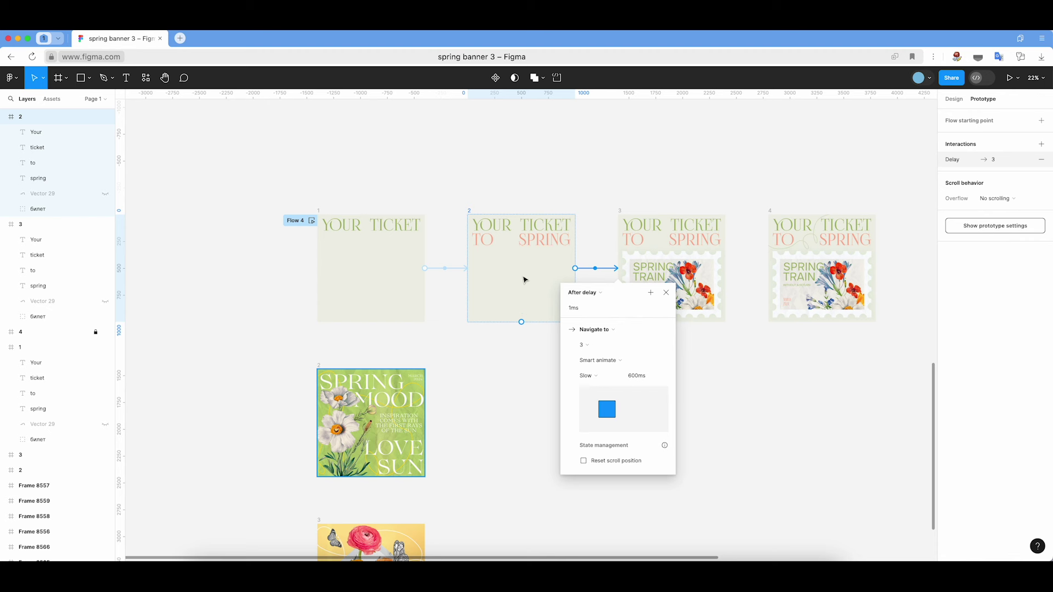
click(597, 375)
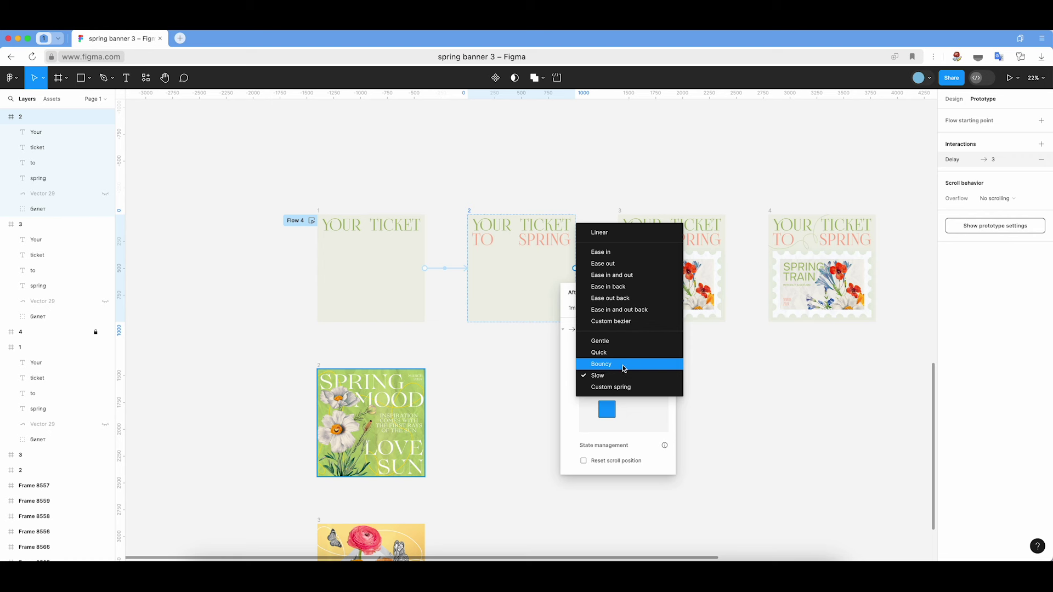
click(615, 364)
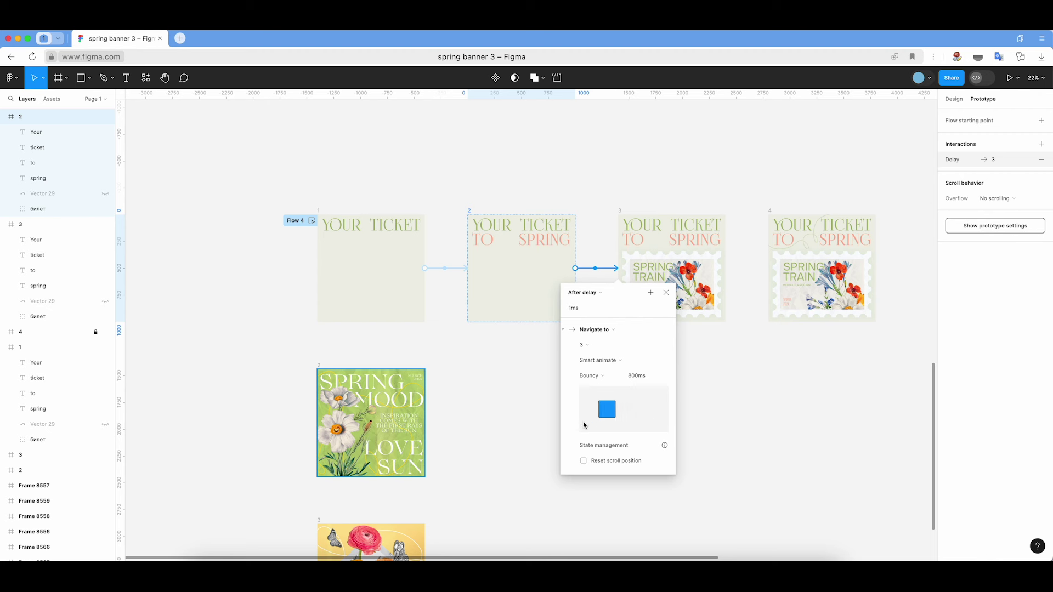
click(592, 375)
click(611, 383)
click(627, 388)
scroll(639, 199, right, 3)
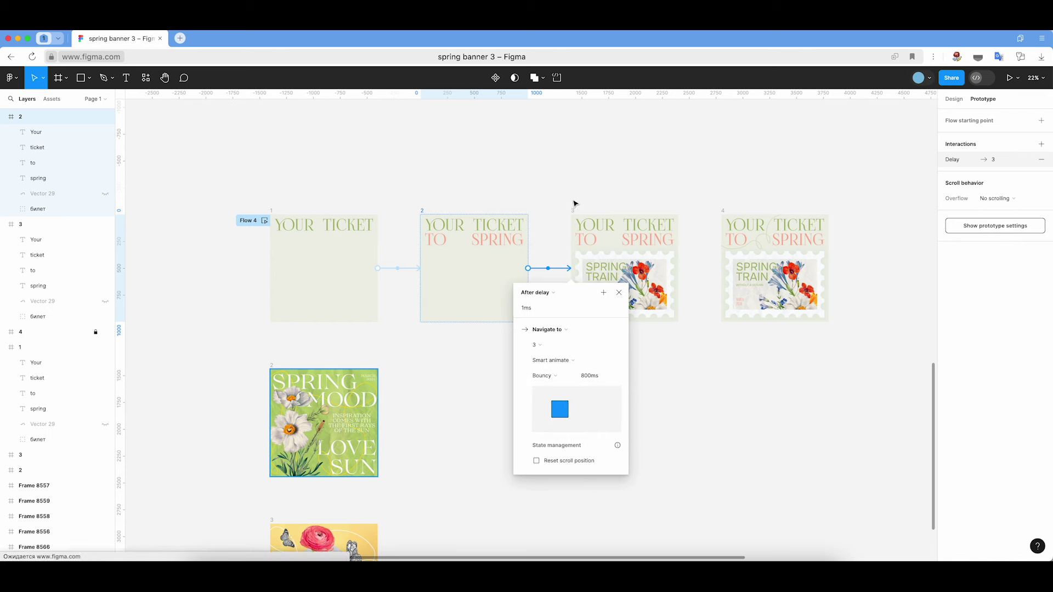
- Connect frame 3 to frame 4 with an After delay trigger
click(573, 210)
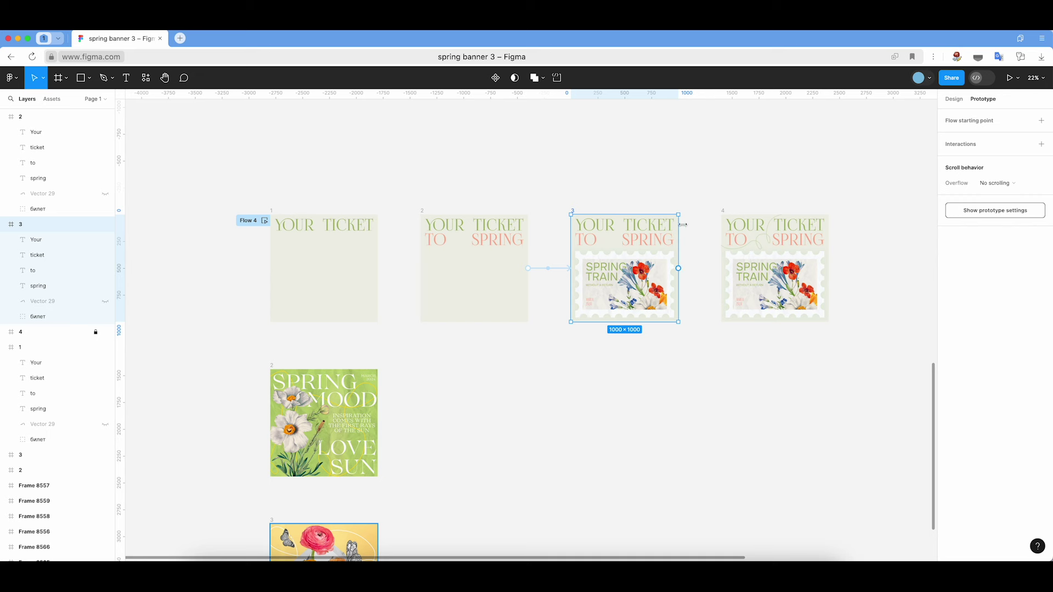
drag(678, 268, 727, 266)
click(699, 296)
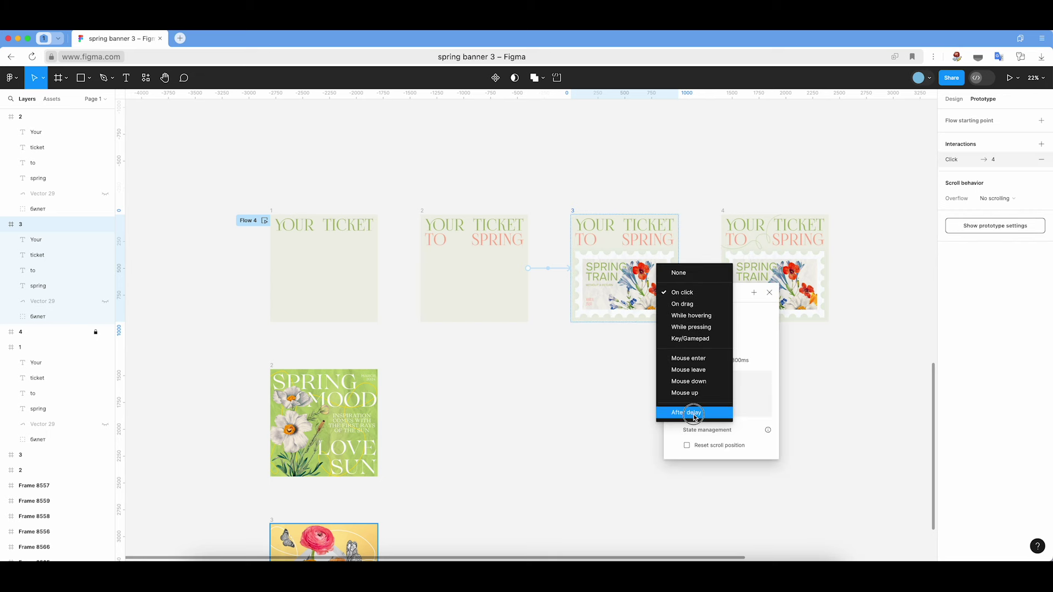
click(692, 413)
text(0)
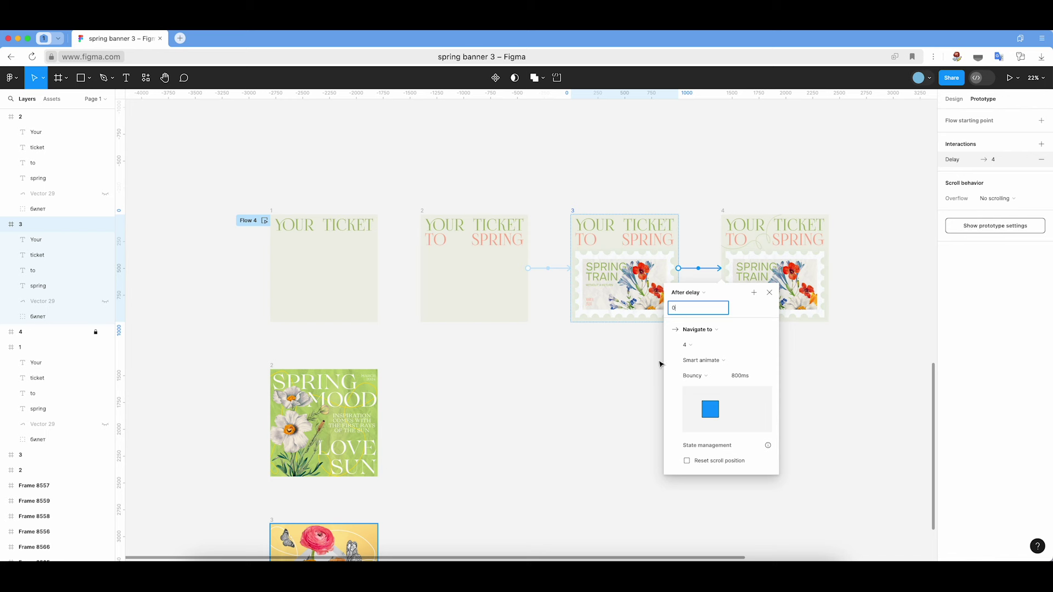
click(659, 362)
- Switch the 3→4 transition easing to Slow, 600ms
click(712, 270)
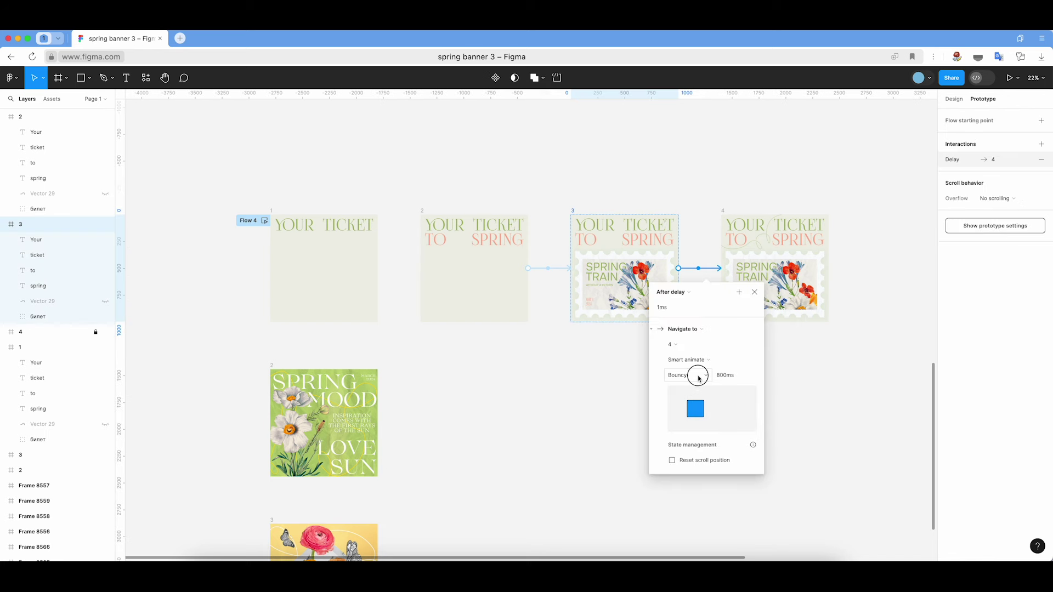
click(696, 375)
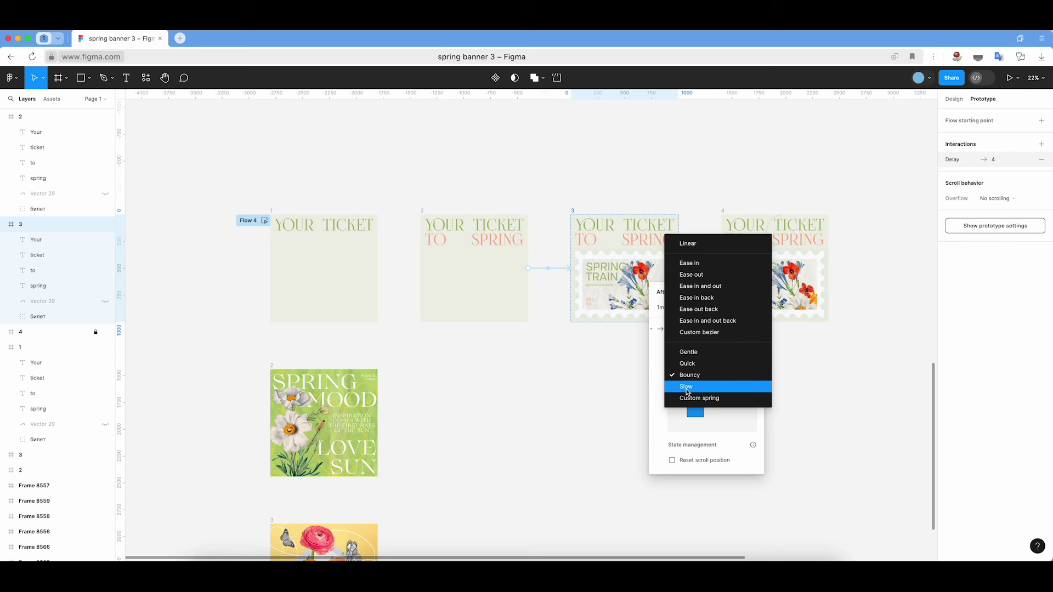
click(687, 388)
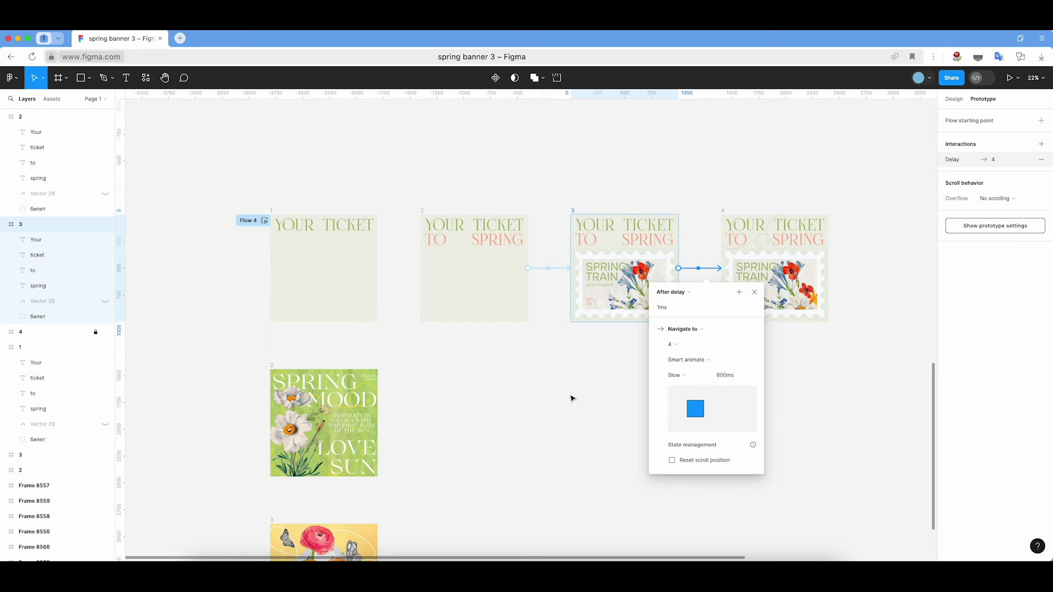
click(720, 378)
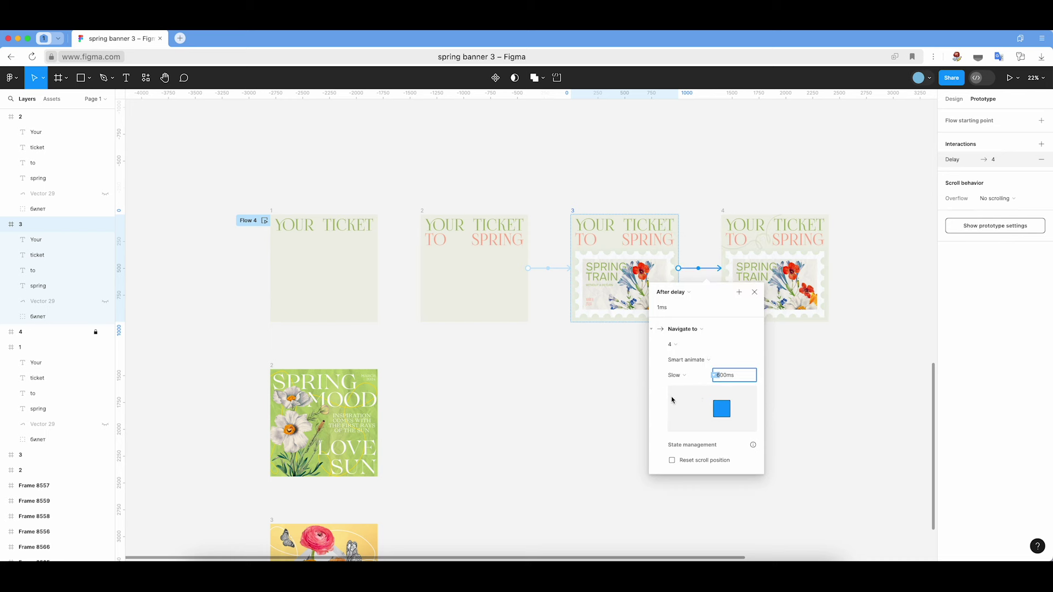
click(602, 377)
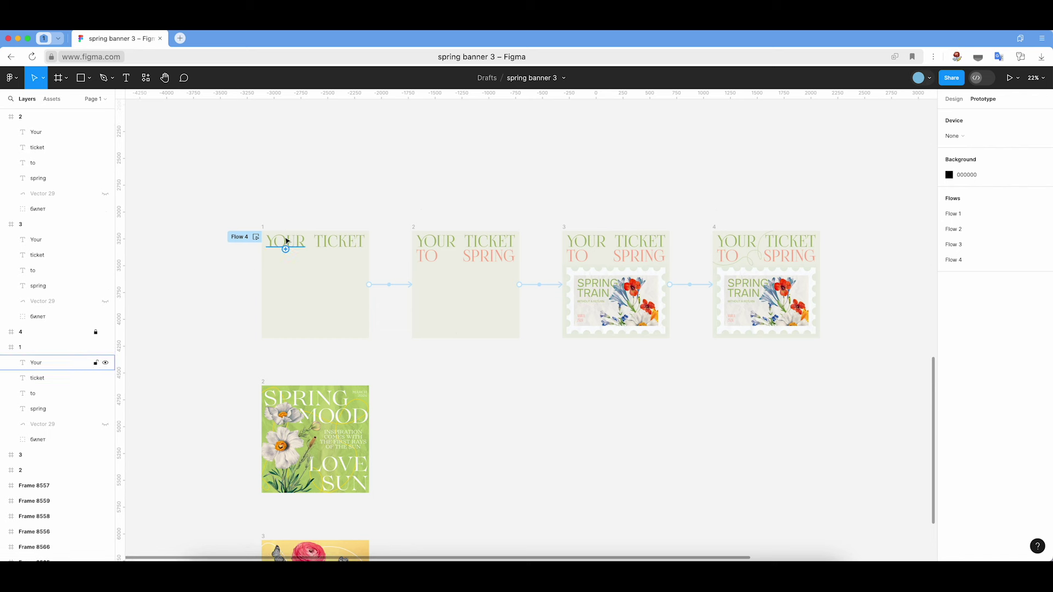
click(256, 238)
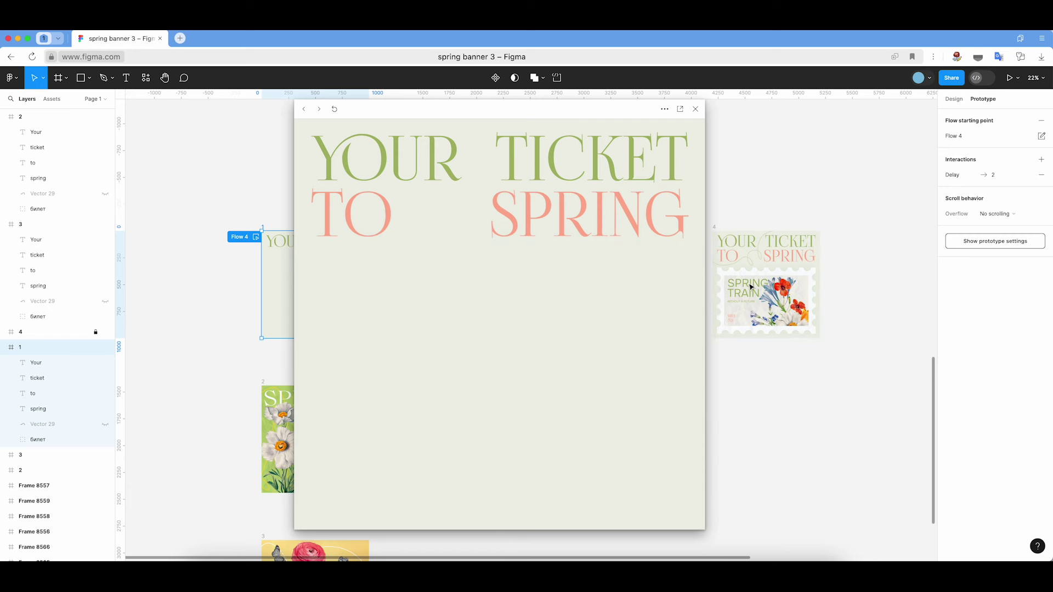
scroll(751, 286, right, 1)
scroll(751, 287, right, 1)
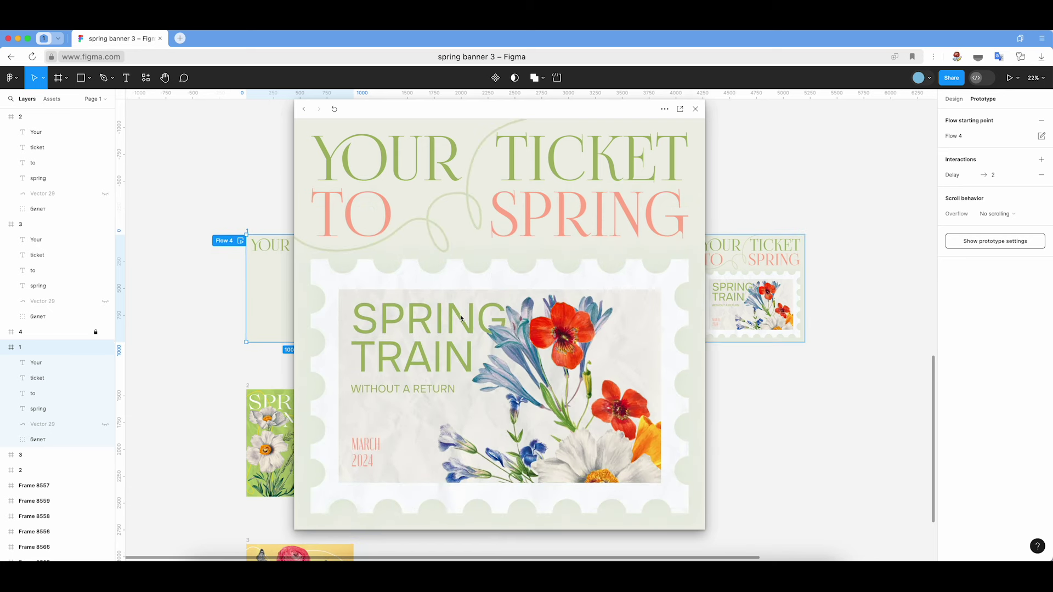
click(696, 108)
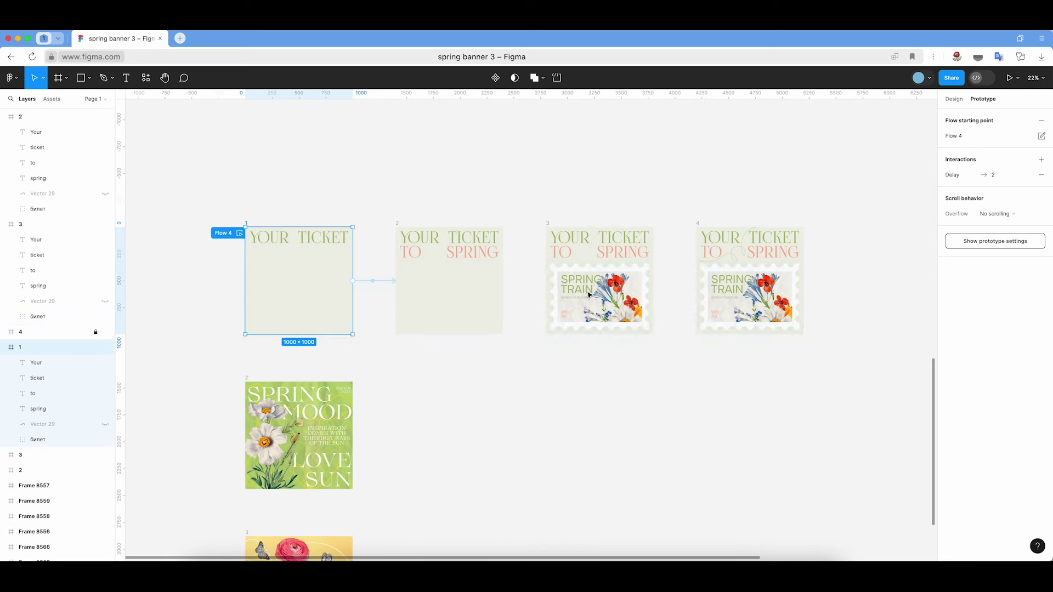
scroll(582, 258, down, 2)
- Move frame 3's билет stamp layer above the to and spring text layers
click(596, 272)
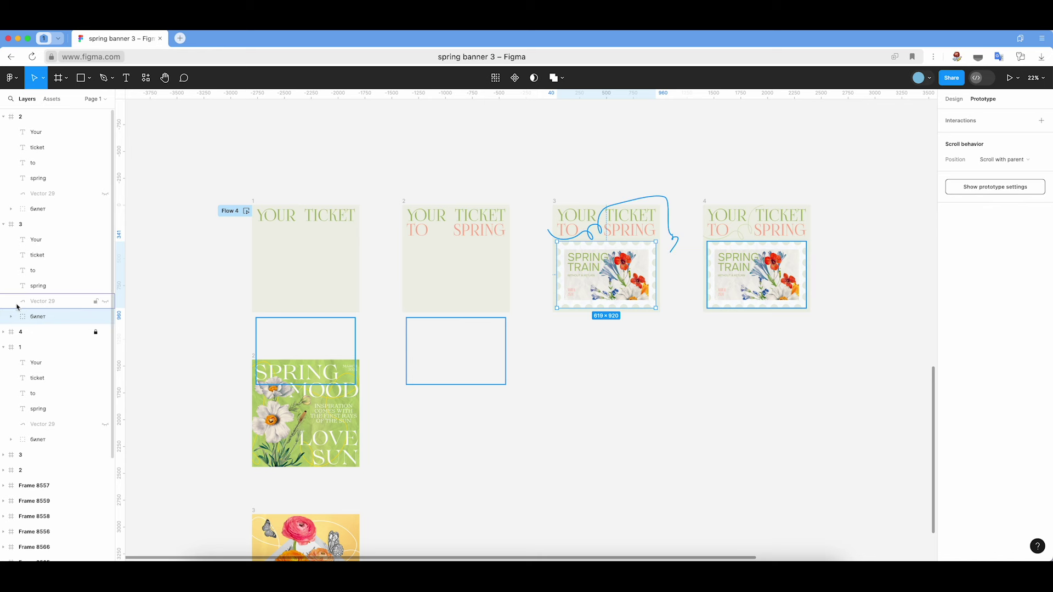
click(42, 317)
drag(44, 318, 48, 269)
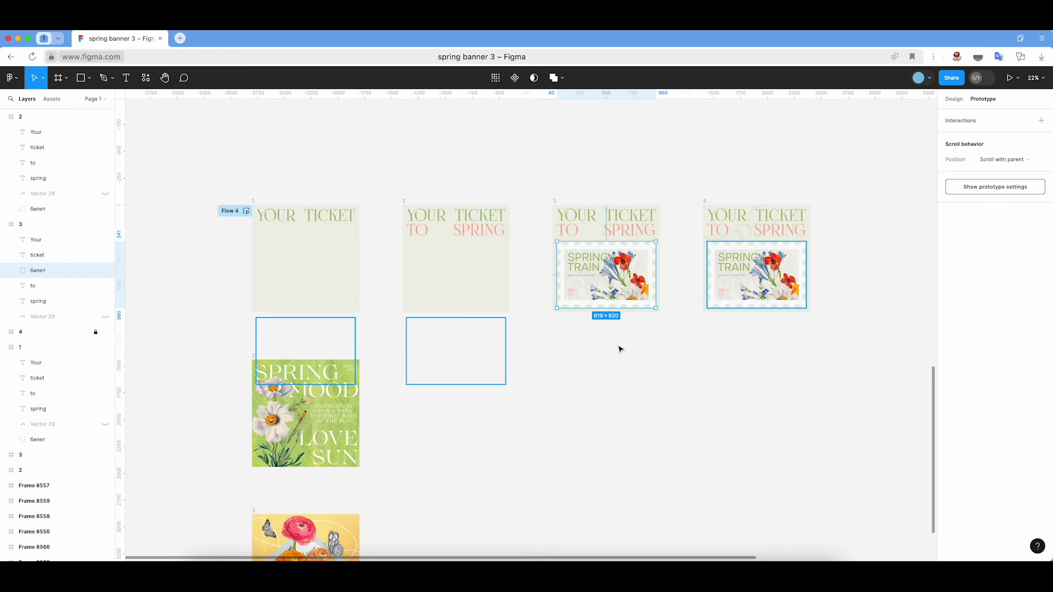
click(619, 349)
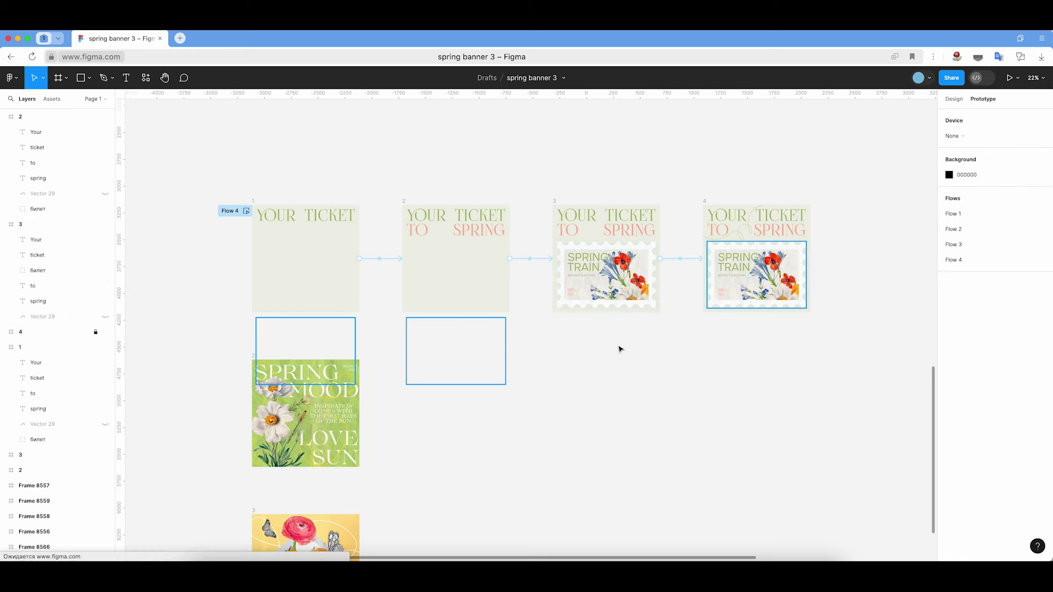
- Play the Flow 4 preview once and close it
click(246, 210)
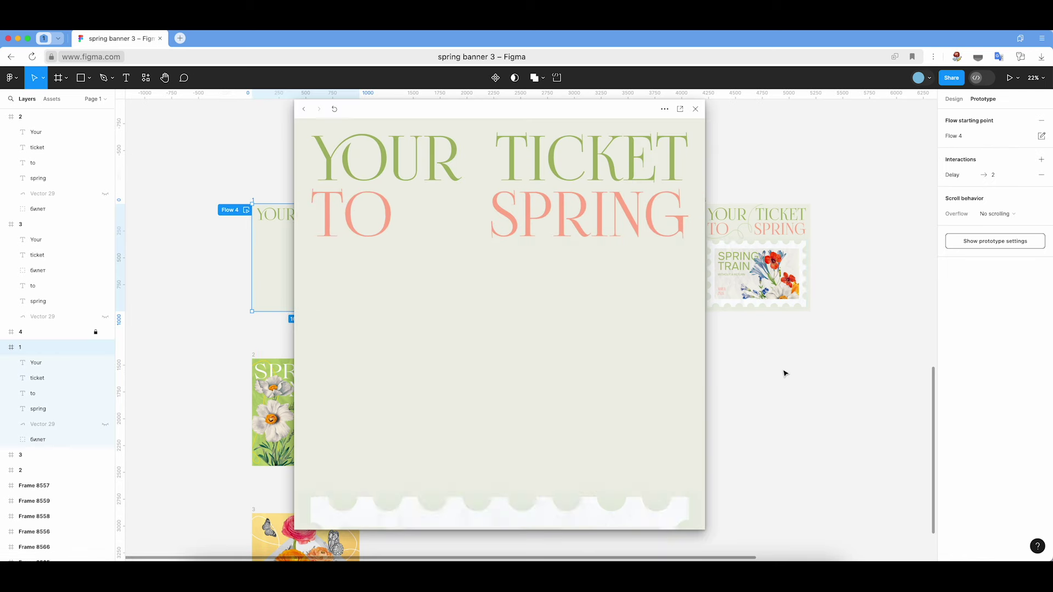
click(696, 109)
click(537, 268)
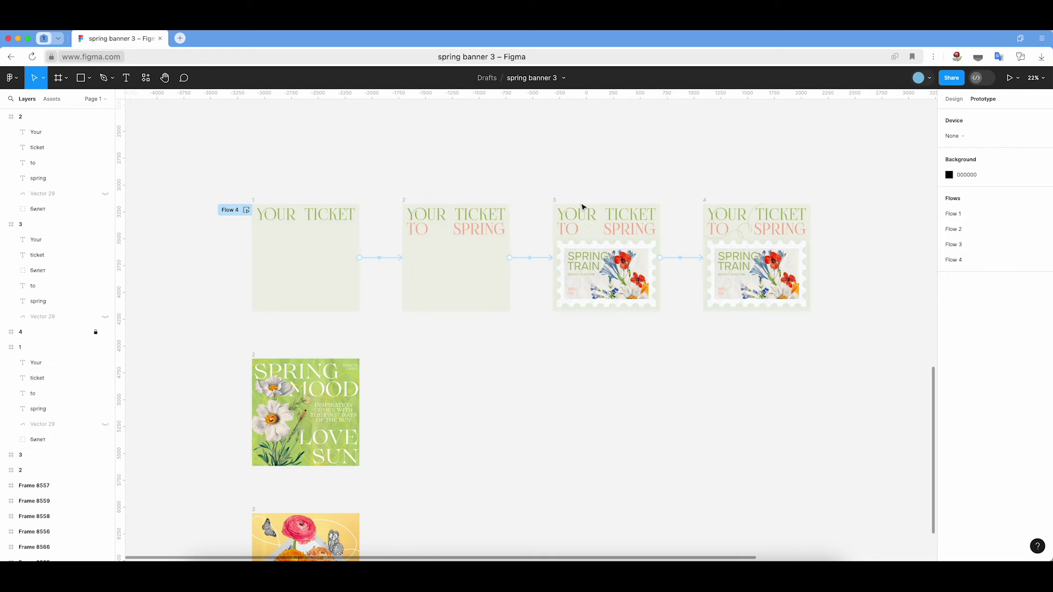
- Enter 56 as the 2→3 transition duration and preview Flow 4
click(524, 261)
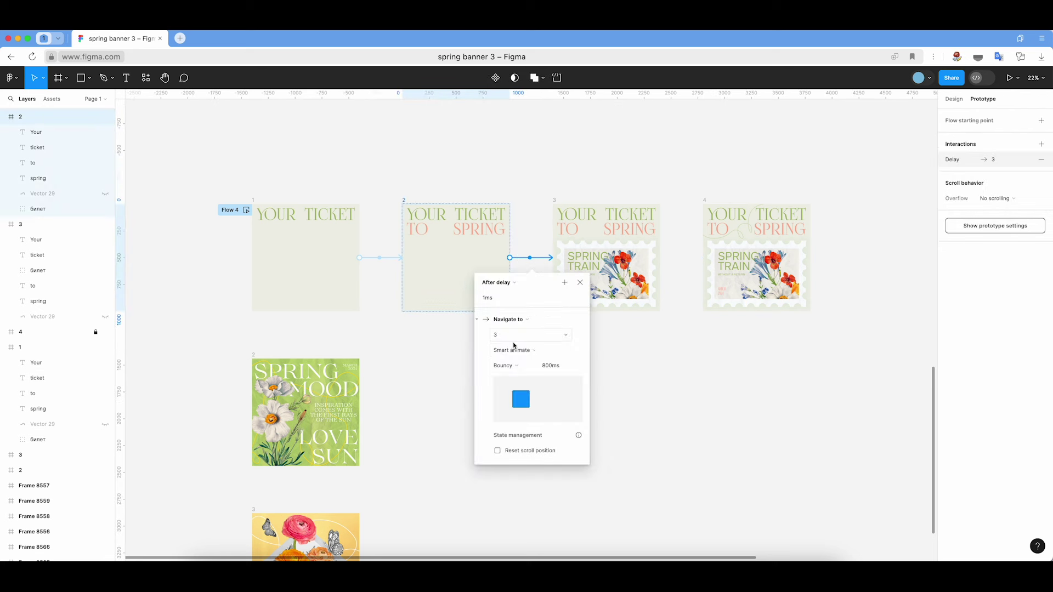
drag(546, 369, 539, 368)
text(56)
click(634, 389)
click(254, 215)
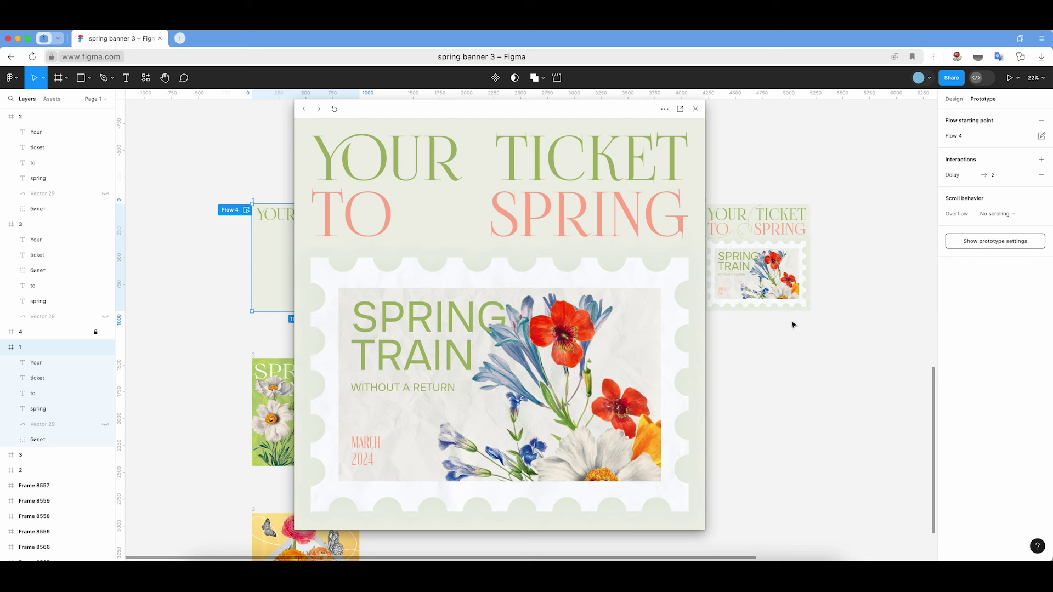
click(696, 108)
- Try Gentle and other easings on the 2→3 transition, previewing Flow 4
click(531, 228)
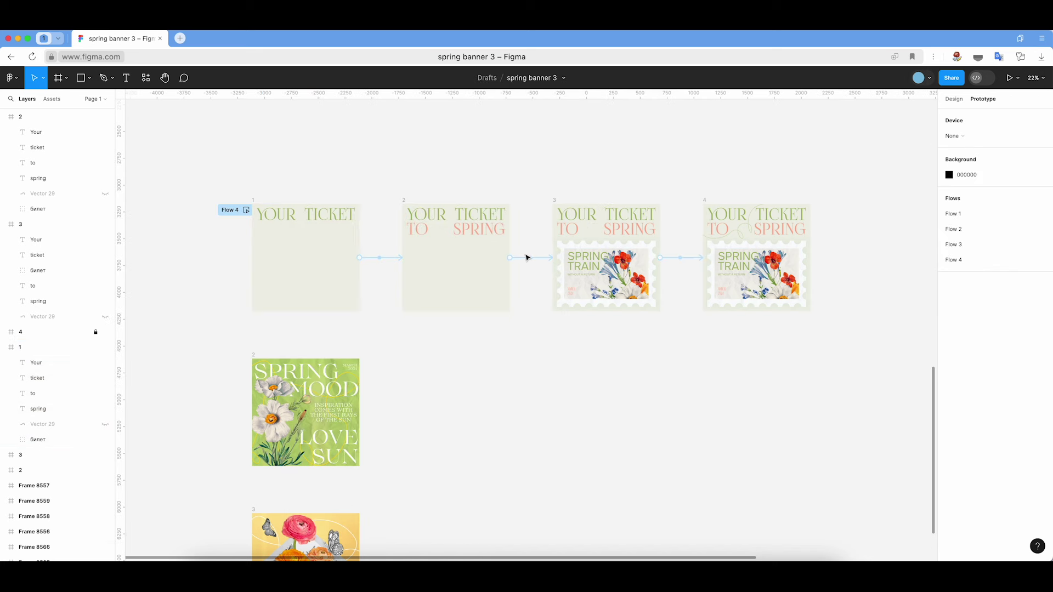
click(508, 257)
click(497, 369)
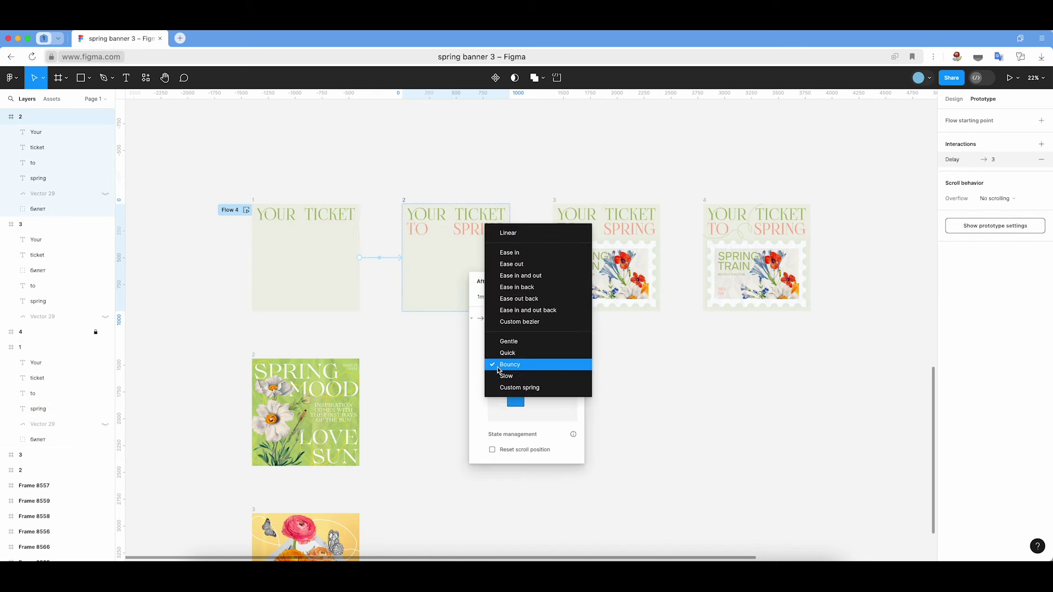
click(506, 354)
click(502, 365)
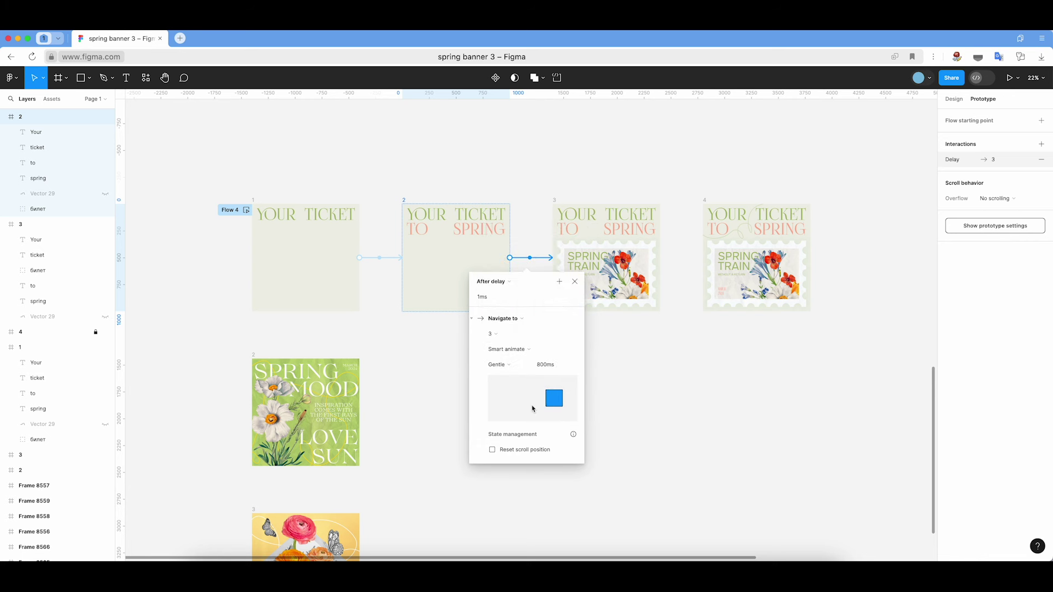
click(524, 366)
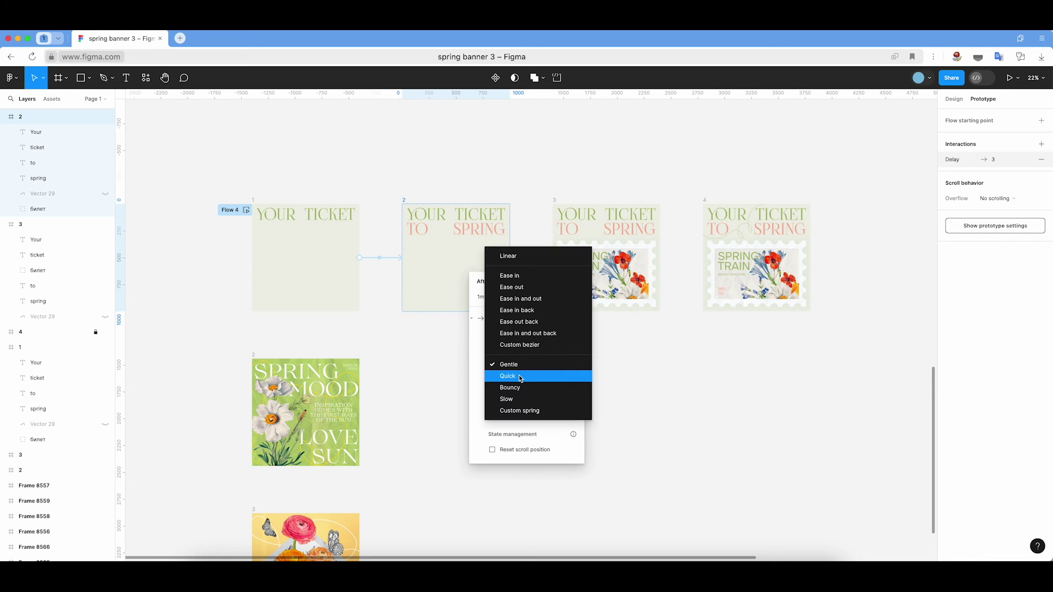
click(502, 387)
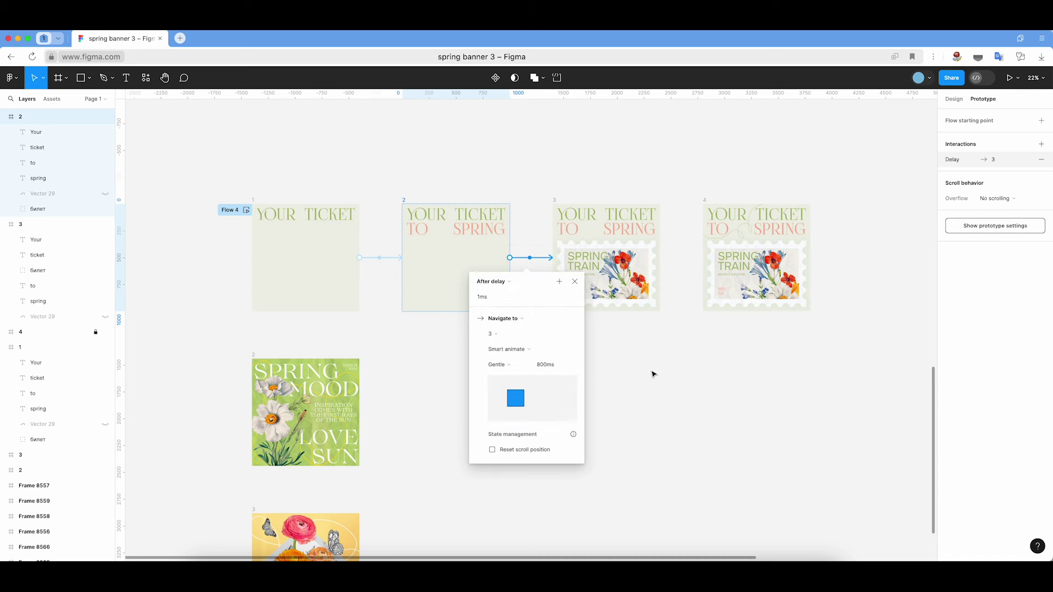
click(519, 267)
click(246, 211)
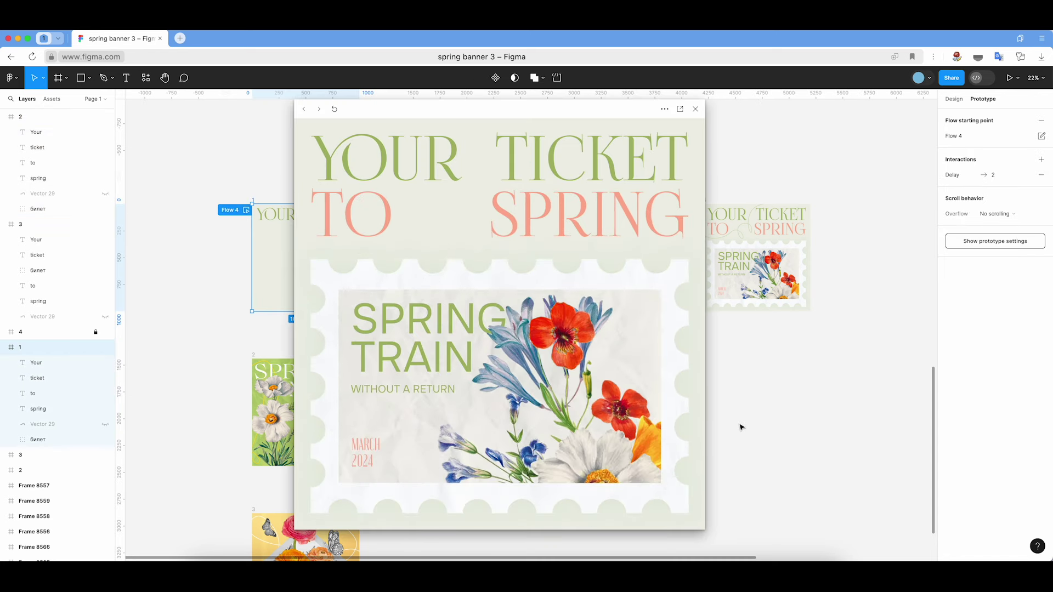
click(695, 108)
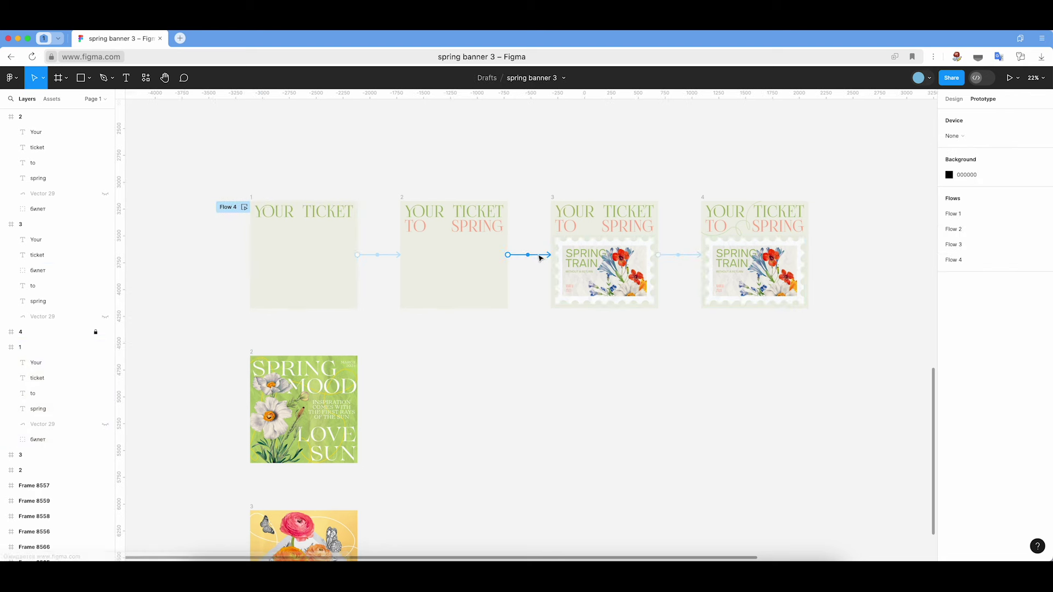
- Keep Quick easing on the 2→3 transition and replay the preview
click(538, 261)
click(507, 364)
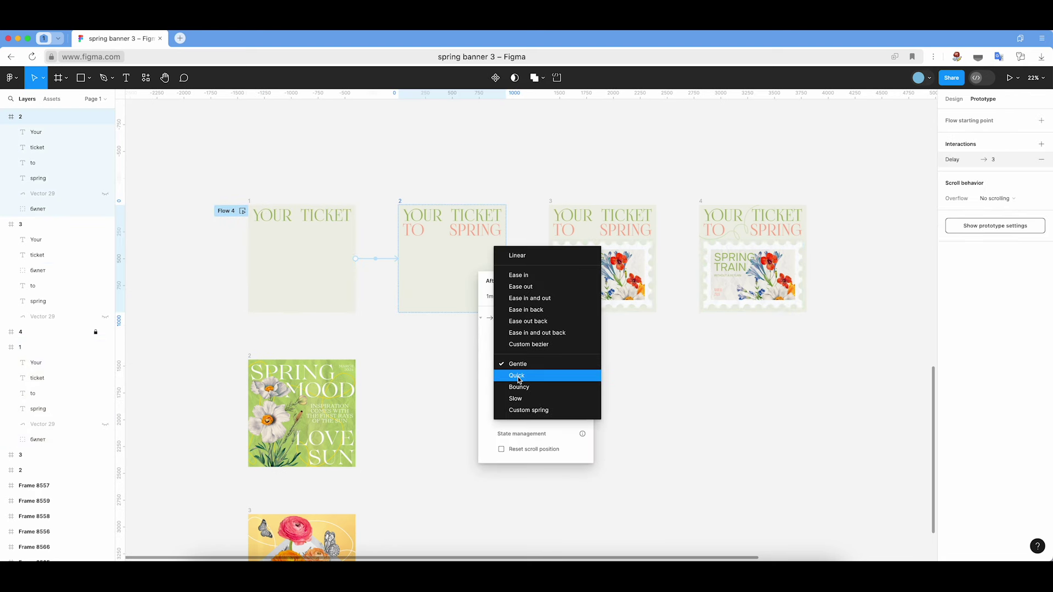
key(Escape)
key(Escape)
click(242, 210)
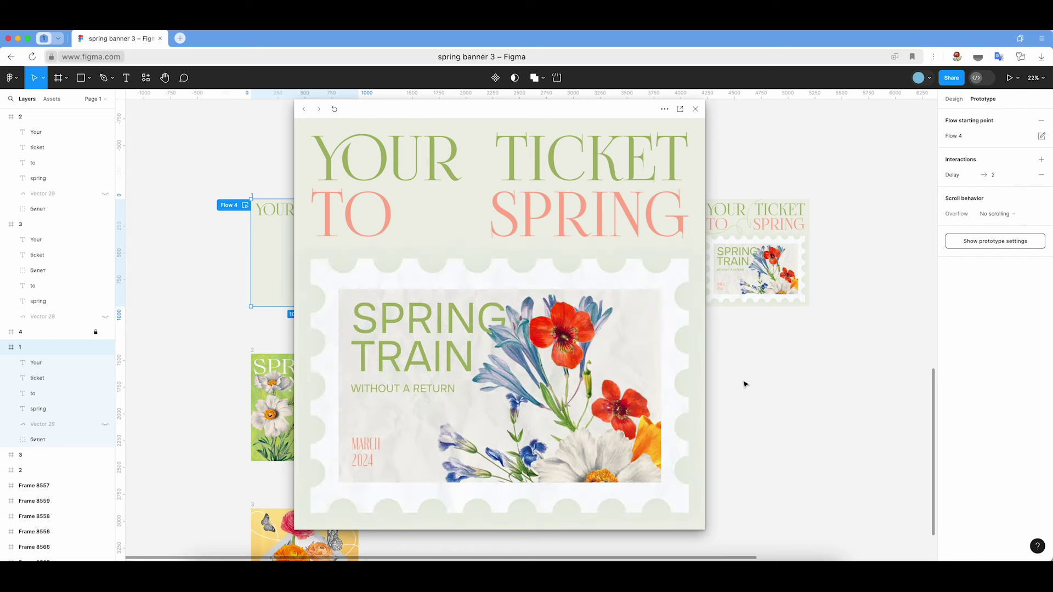
click(695, 108)
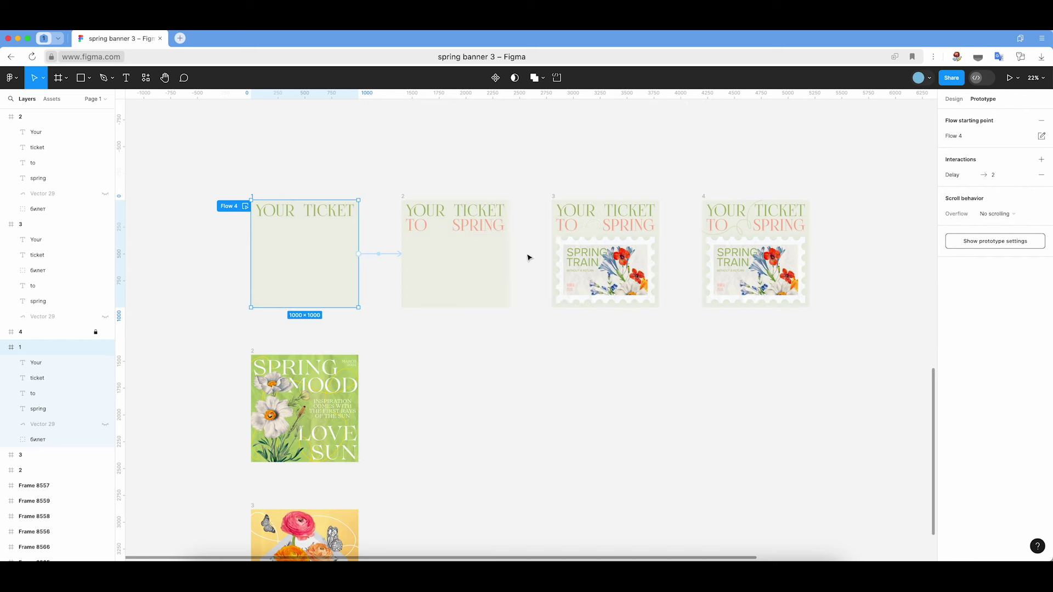
key(Escape)
- Set the 2→3 transition duration to 2000ms and play Flow 4
click(533, 255)
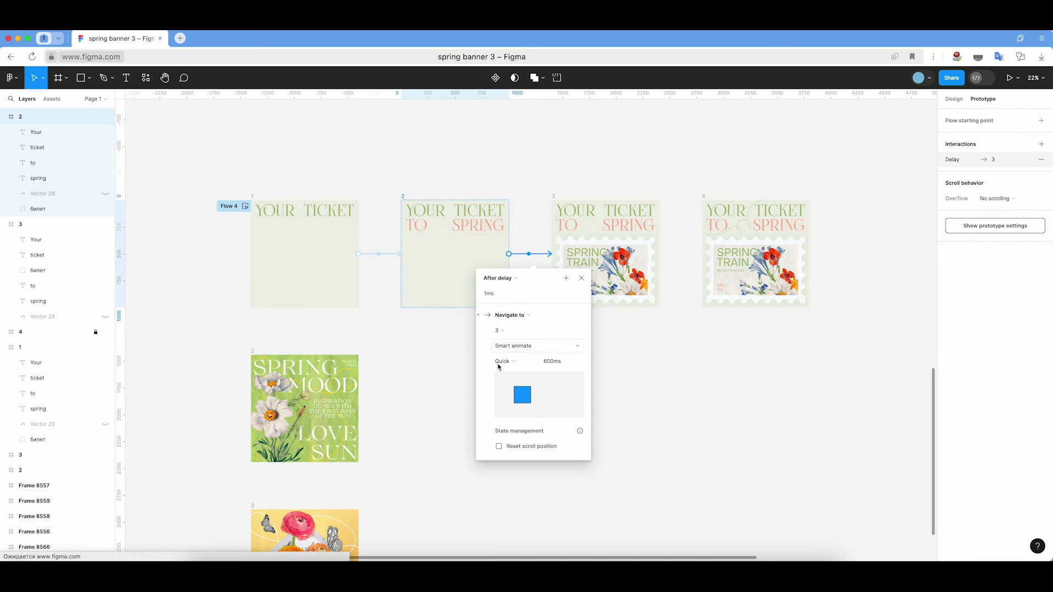
click(550, 363)
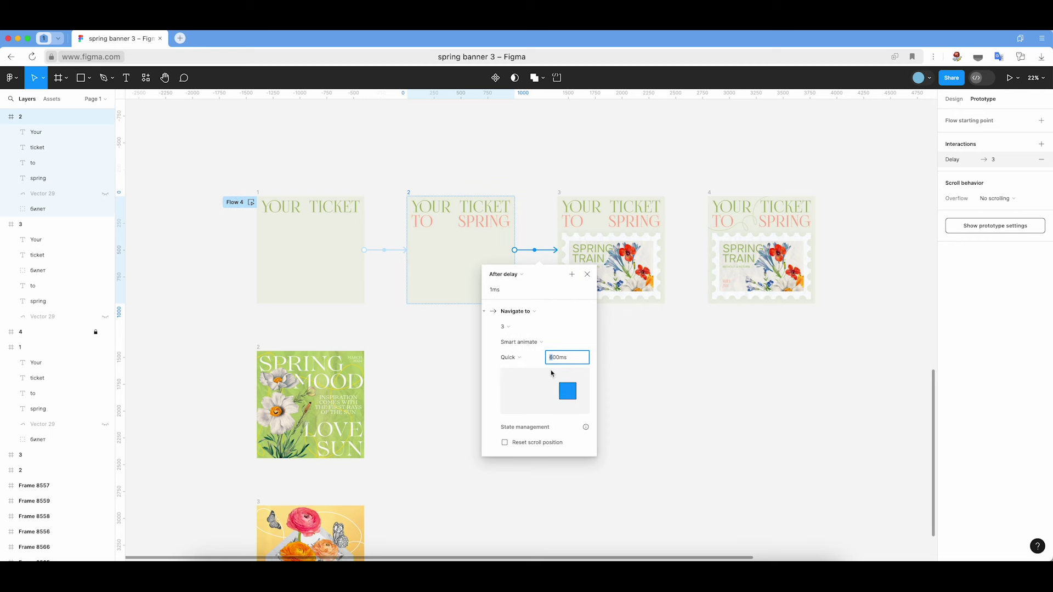
text(2000)
click(659, 375)
click(251, 203)
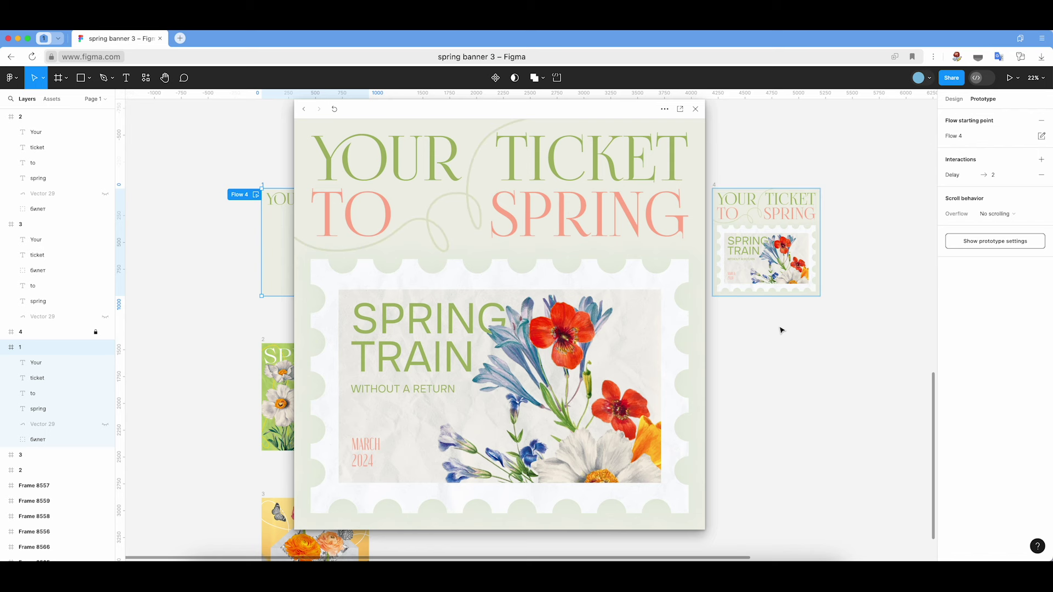
- Close the preview and review frame 1→2's after-1ms, Slow 600ms smart-animate transition
click(695, 109)
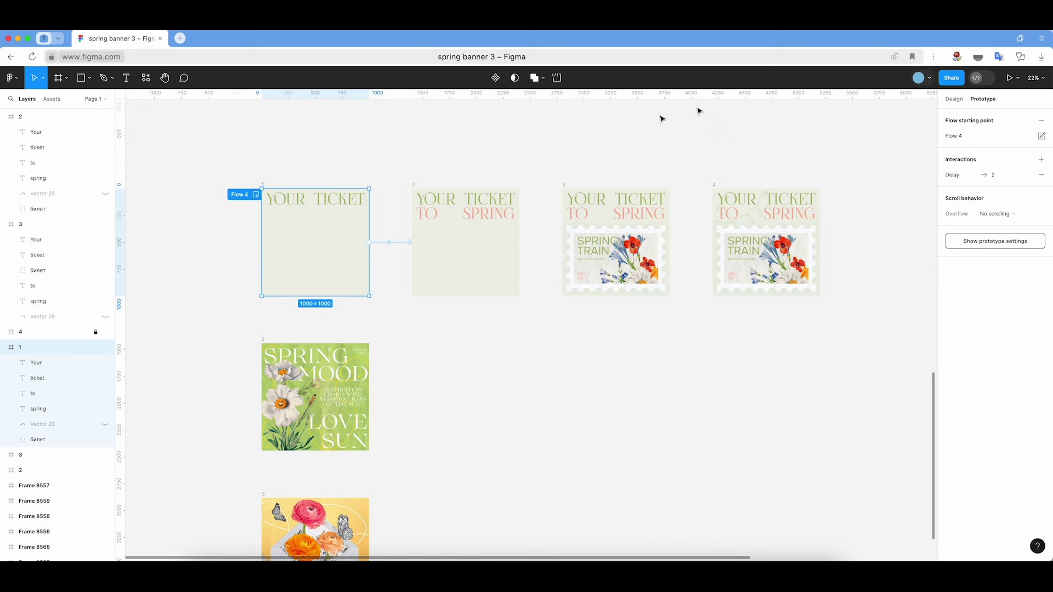
click(390, 243)
click(365, 350)
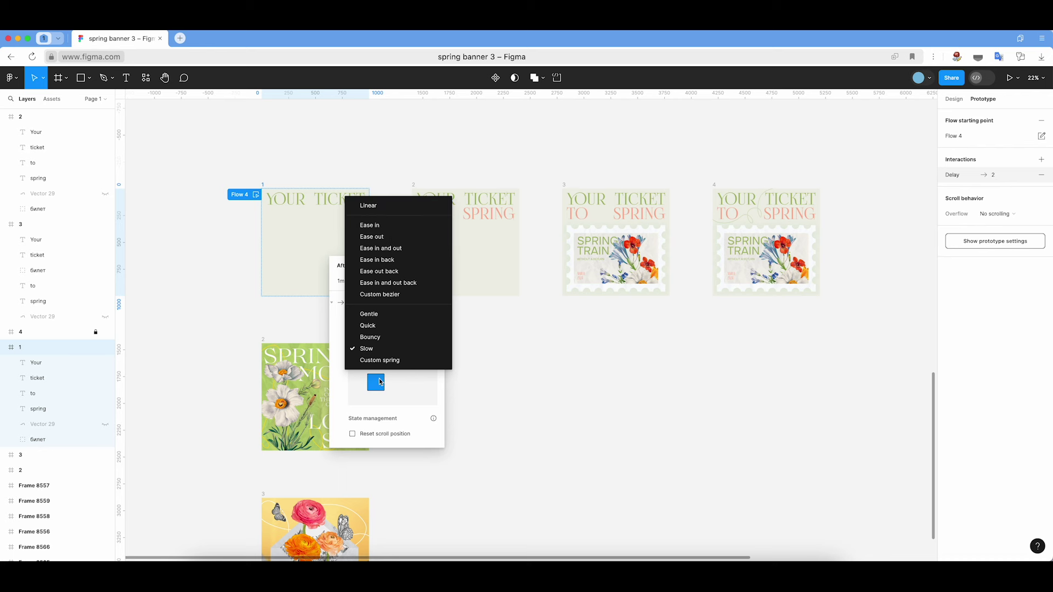
click(336, 383)
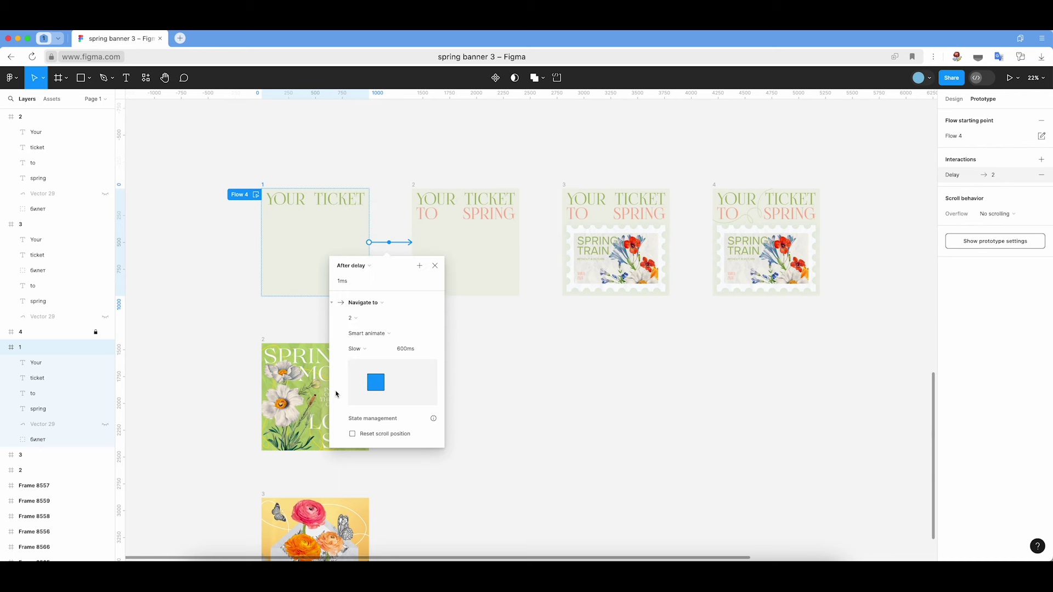
scroll(337, 394, right, 2)
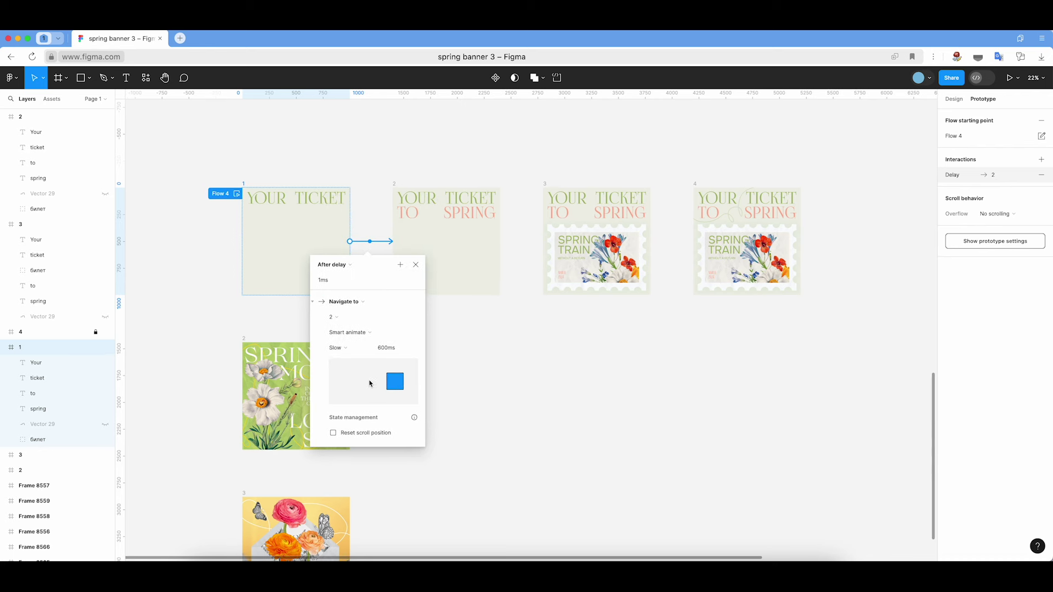
scroll(370, 383, up, 1)
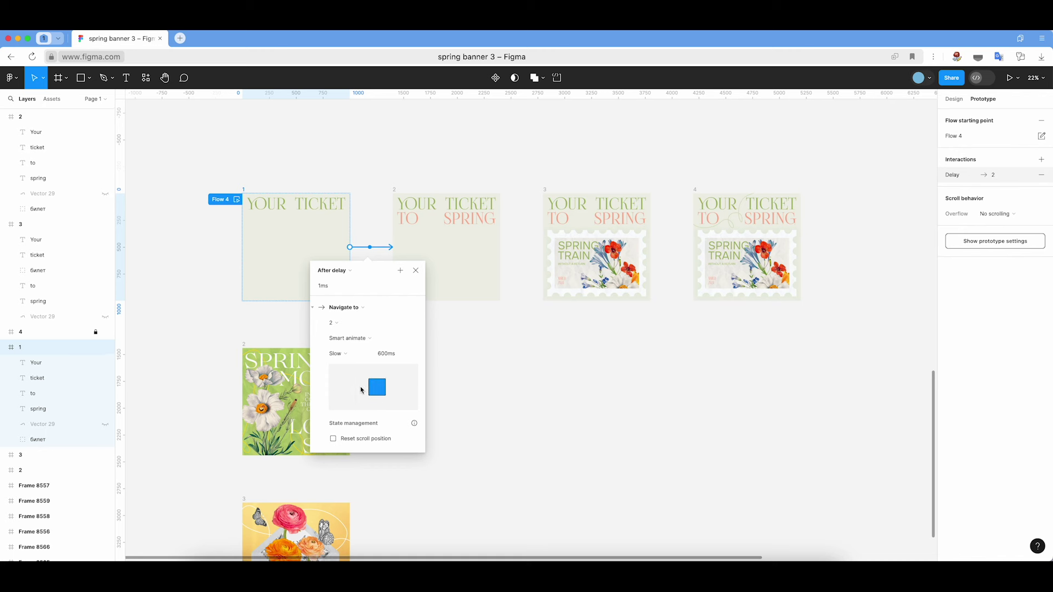
scroll(367, 390, down, 2)
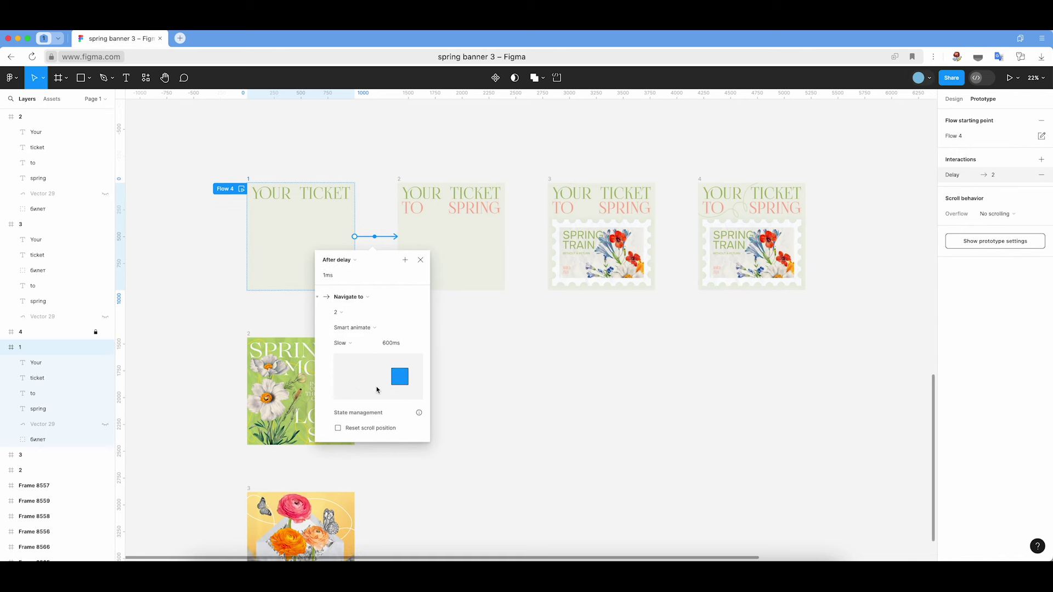
scroll(377, 390, left, 1)
scroll(510, 356, right, 1)
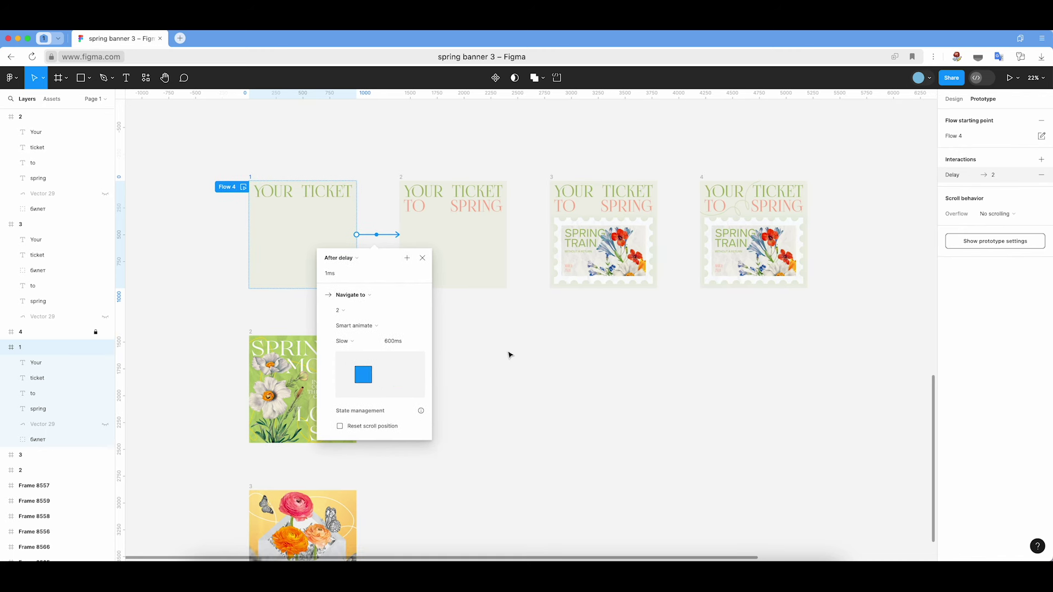
click(510, 356)
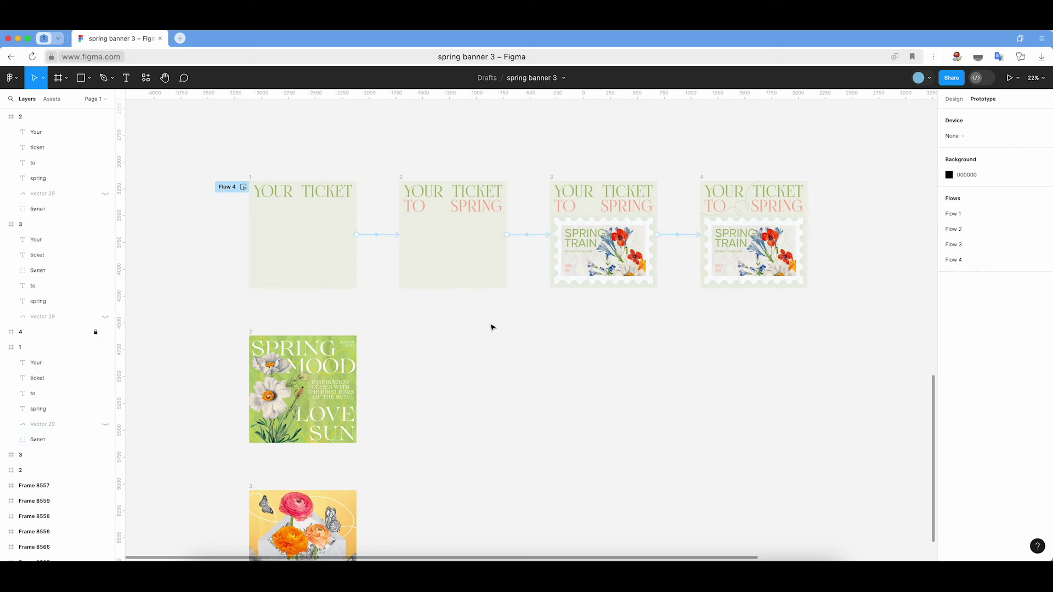
- Change the frame 1→2 transition easing to Linear
click(387, 239)
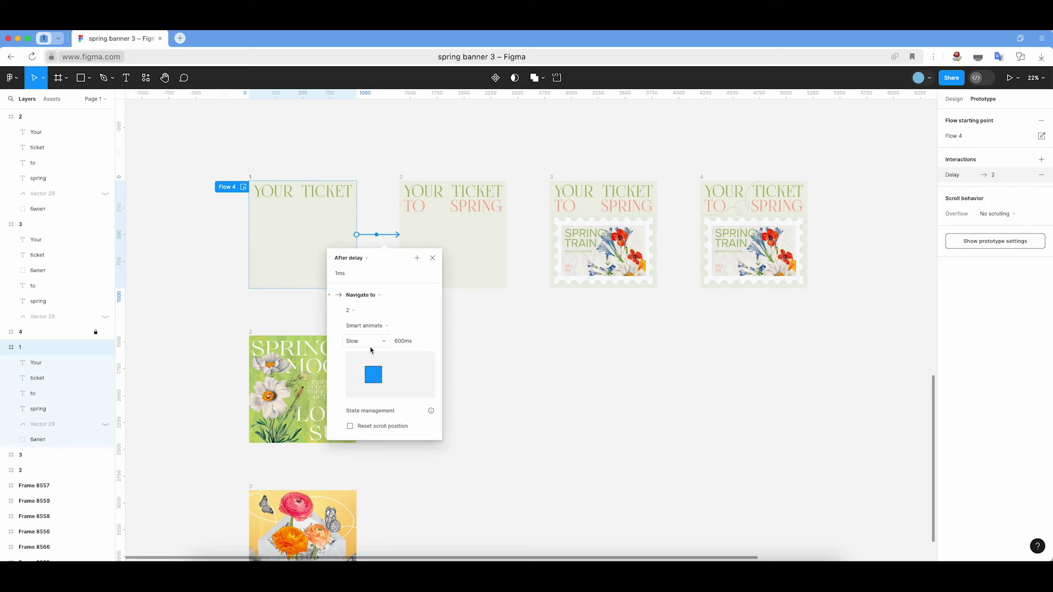
click(376, 342)
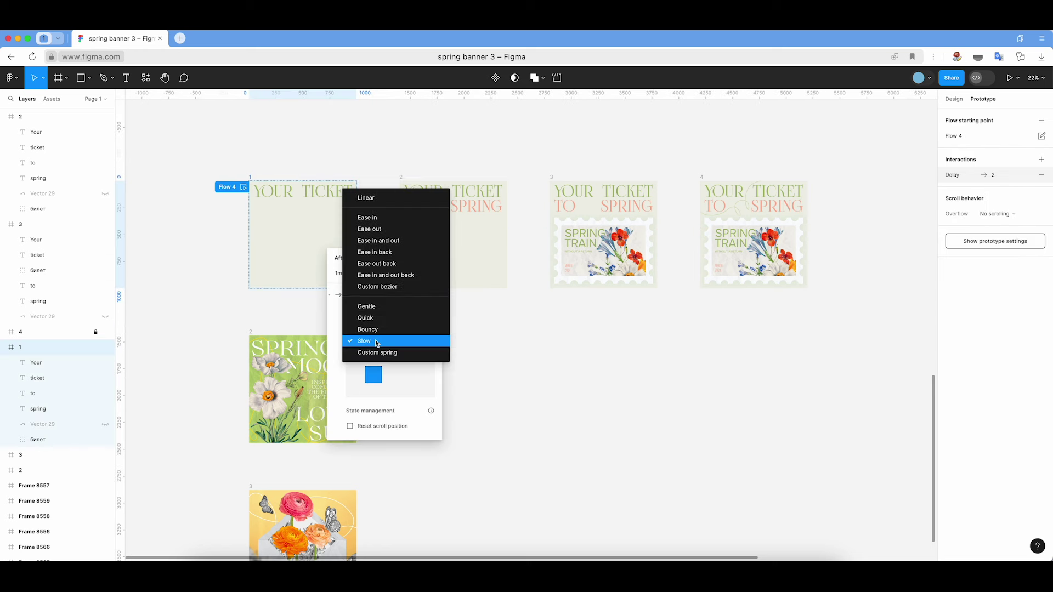
click(383, 199)
click(553, 327)
- Set the frame 3→4 transition to Linear easing at 300ms
click(528, 237)
click(677, 244)
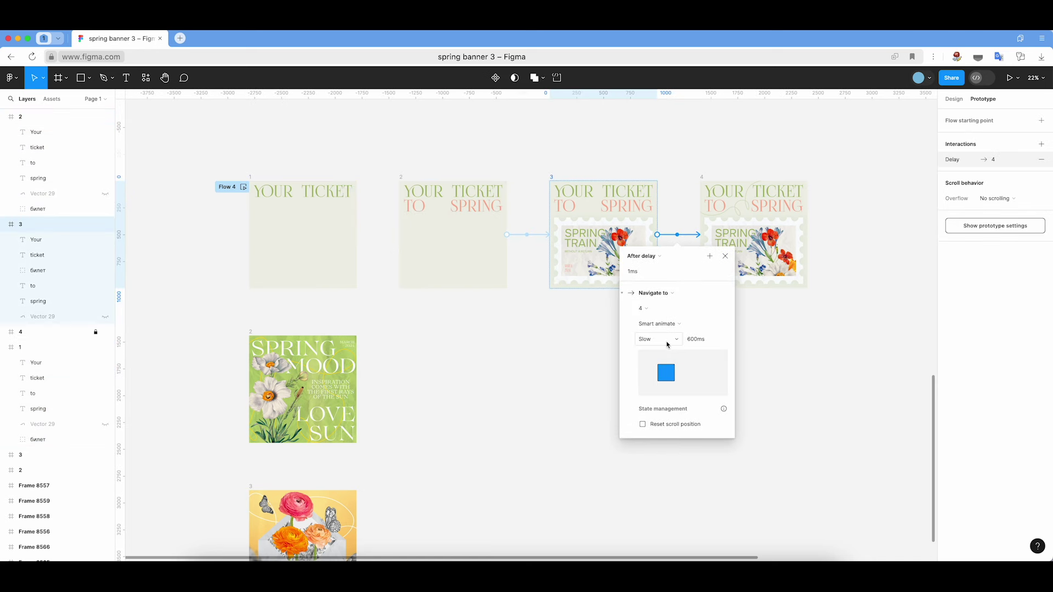
click(667, 345)
click(667, 209)
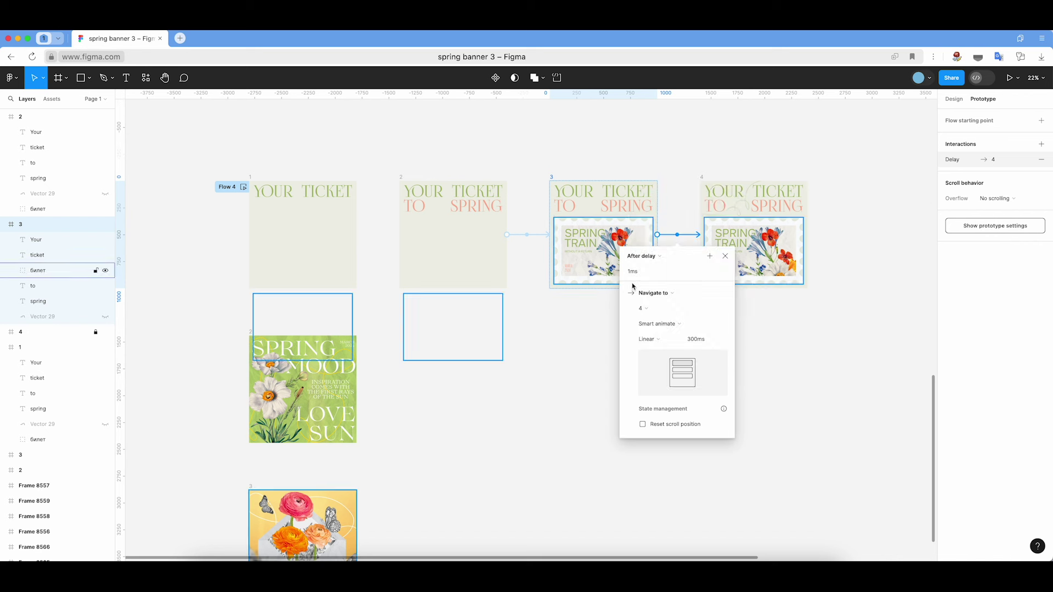
click(694, 340)
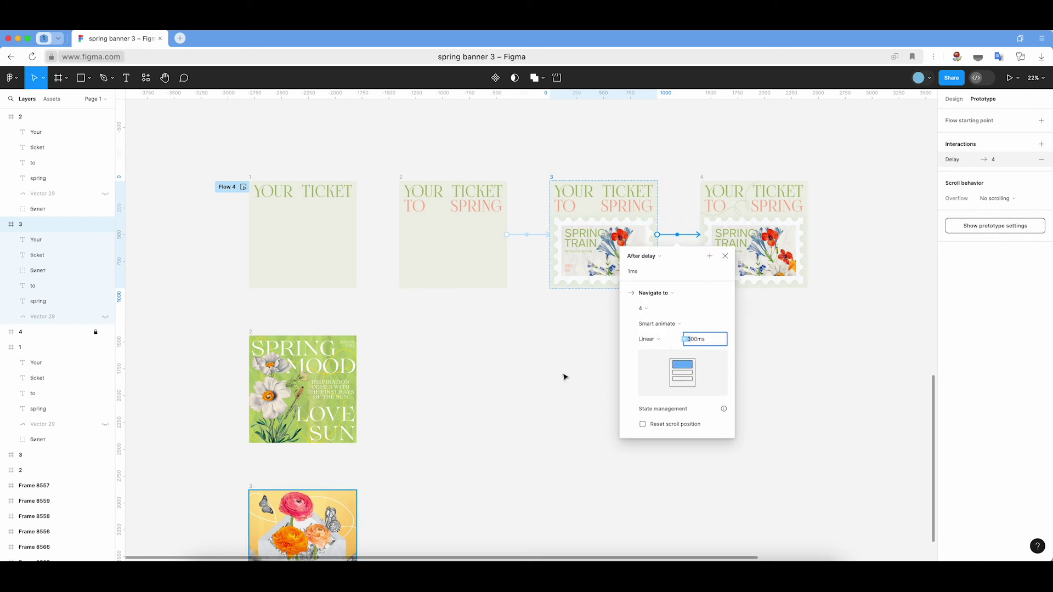
click(542, 251)
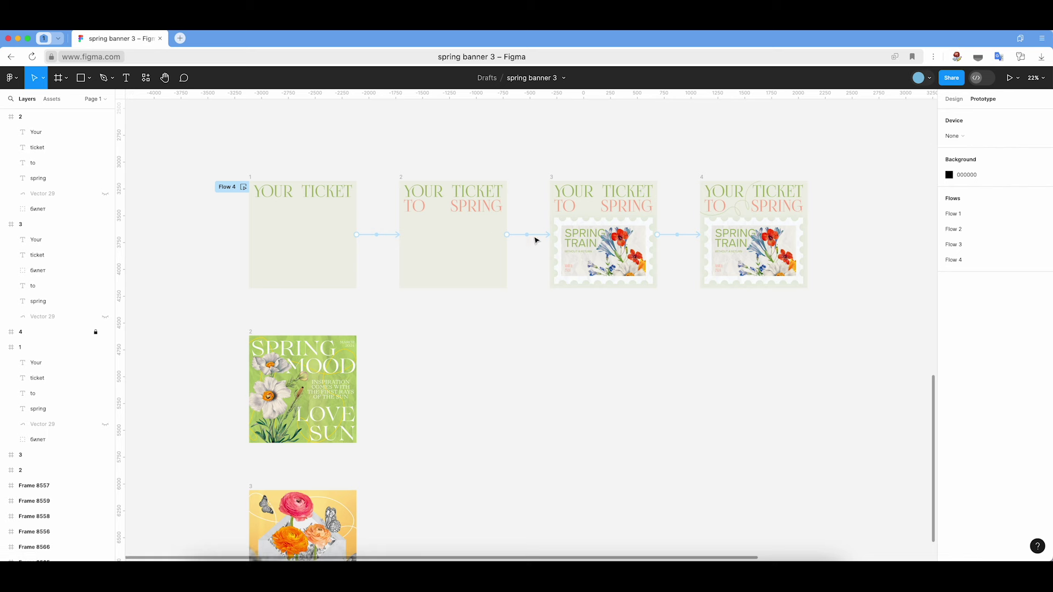
- Set the frame 1→2 transition duration to 600ms and play the Flow 4 preview
click(534, 235)
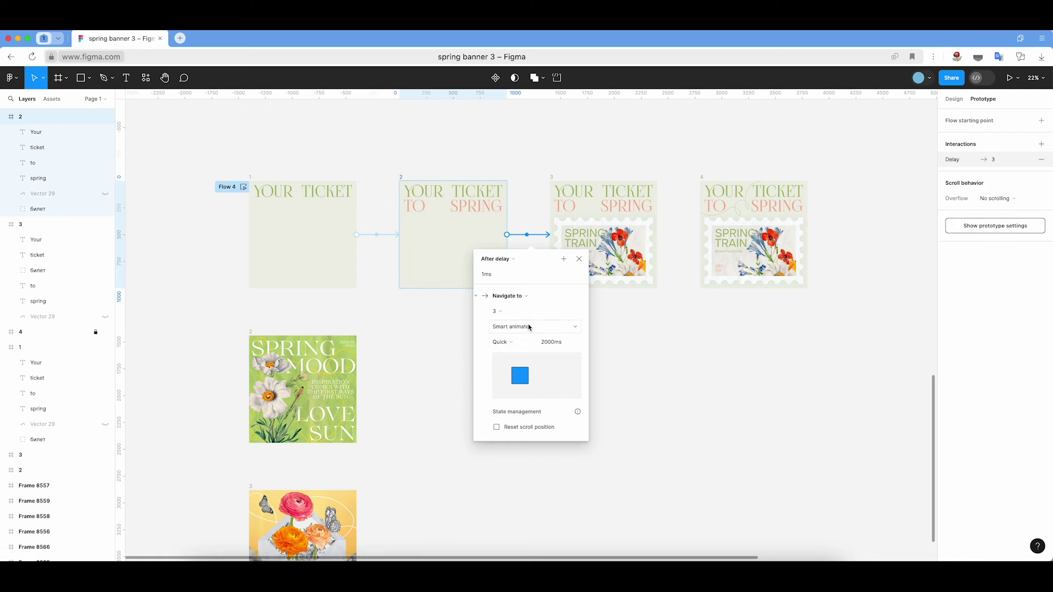
click(365, 354)
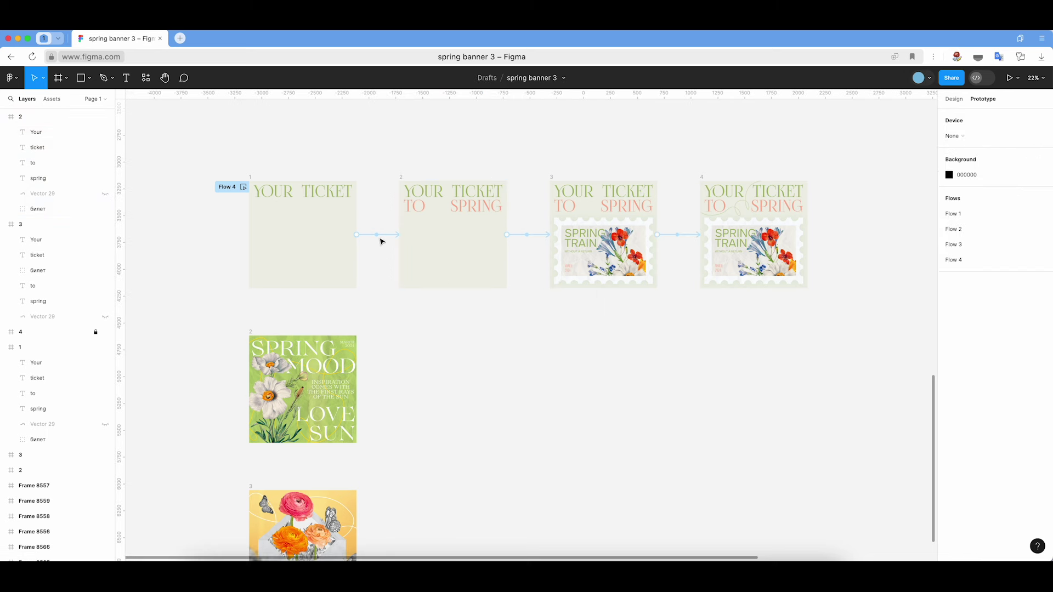
click(380, 235)
click(404, 342)
text(600)
key(Return)
click(542, 368)
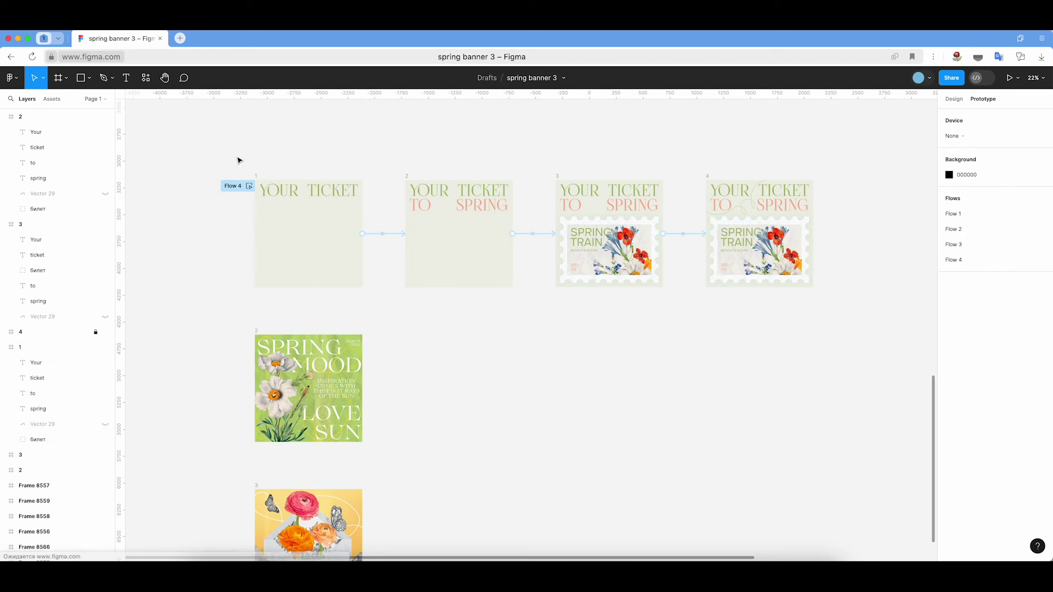
scroll(246, 181, down, 1)
click(243, 173)
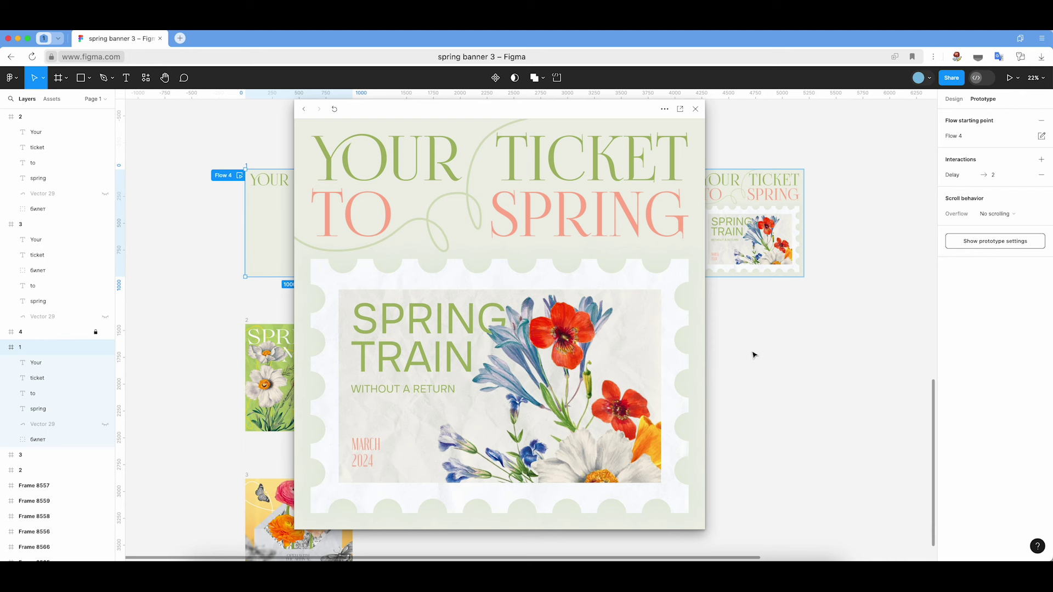
- Switch the frame 2→3 transition to Linear easing, then replay and close Flow 4
click(696, 108)
click(522, 236)
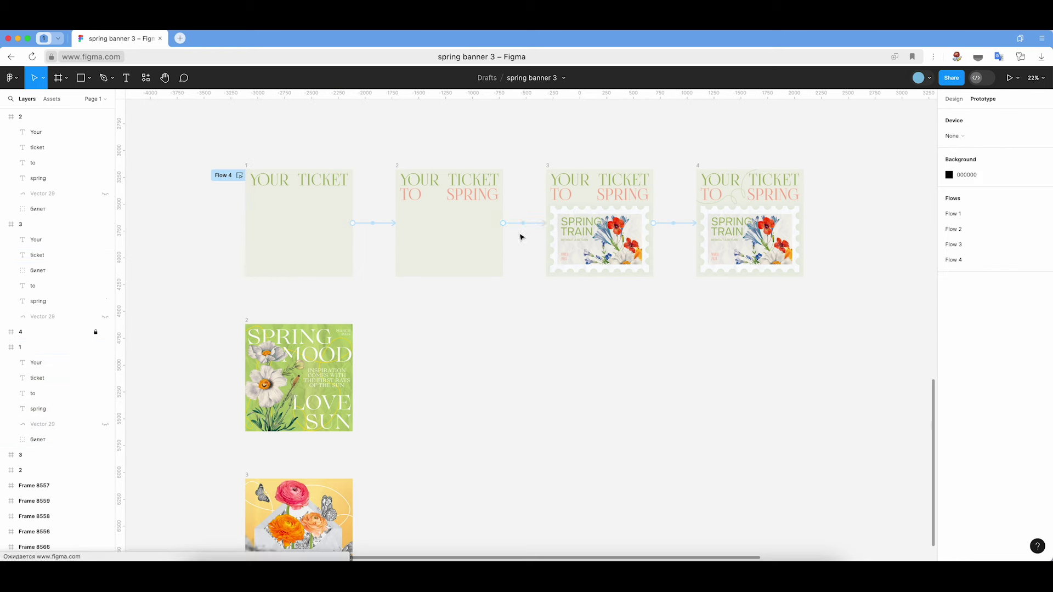
click(527, 225)
click(496, 328)
click(502, 226)
click(660, 356)
click(239, 175)
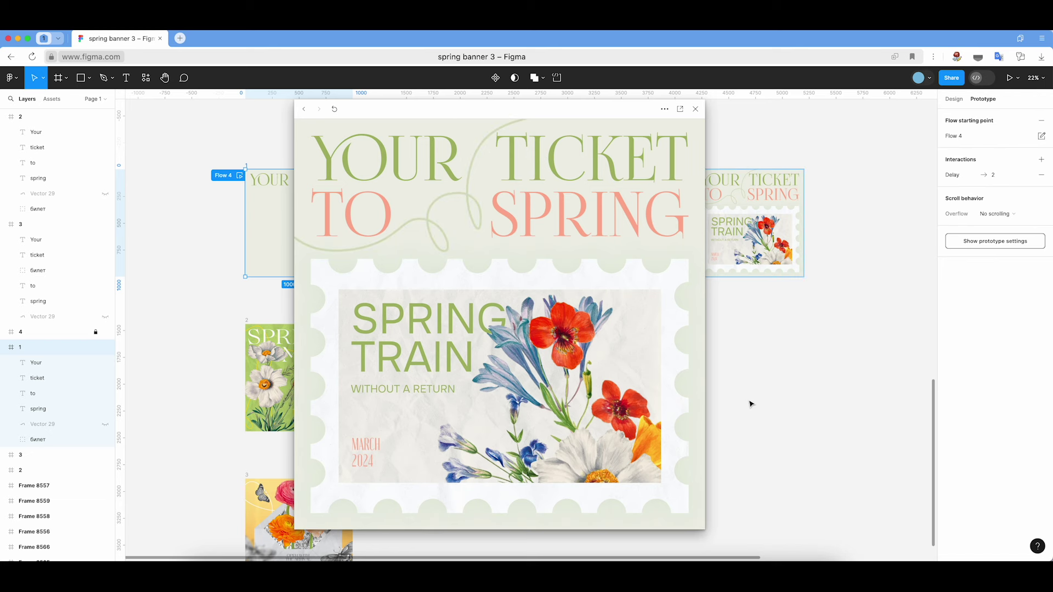
click(696, 109)
- Give the frame 2→3 transition Quick easing with a 600ms duration
click(516, 234)
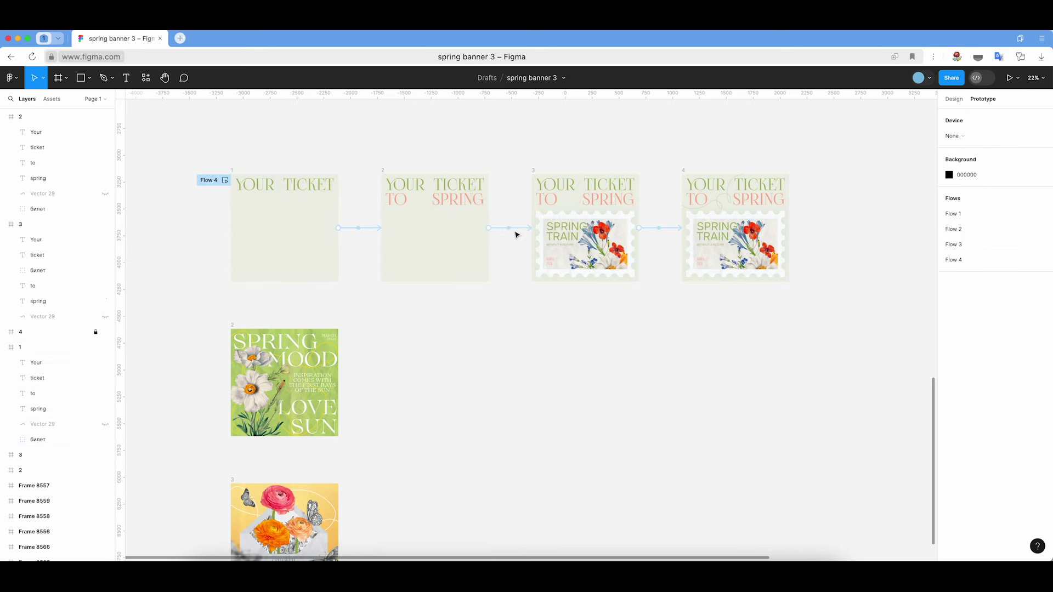
click(506, 233)
click(494, 339)
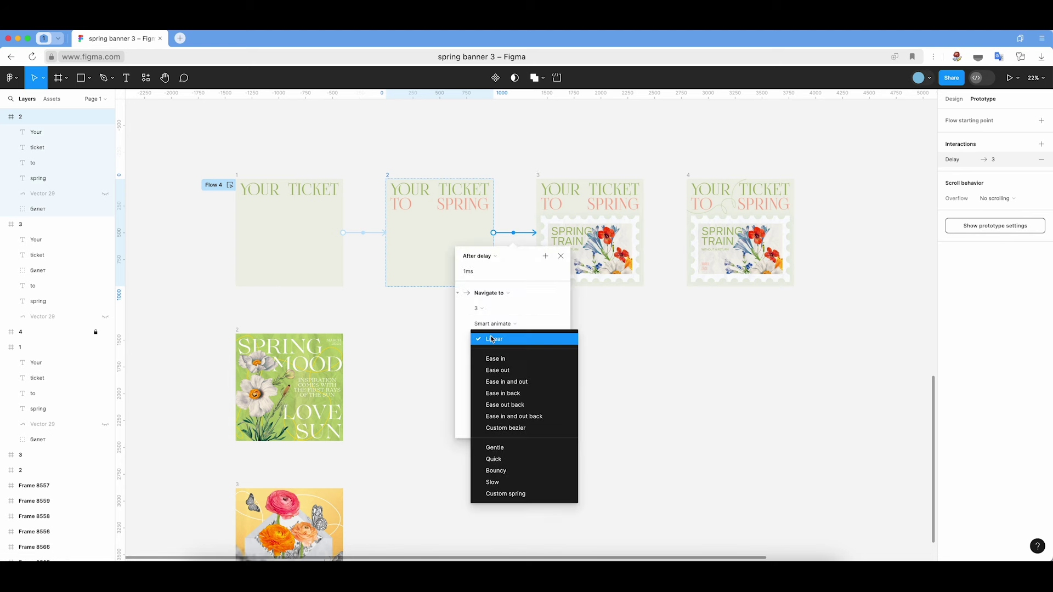
click(507, 459)
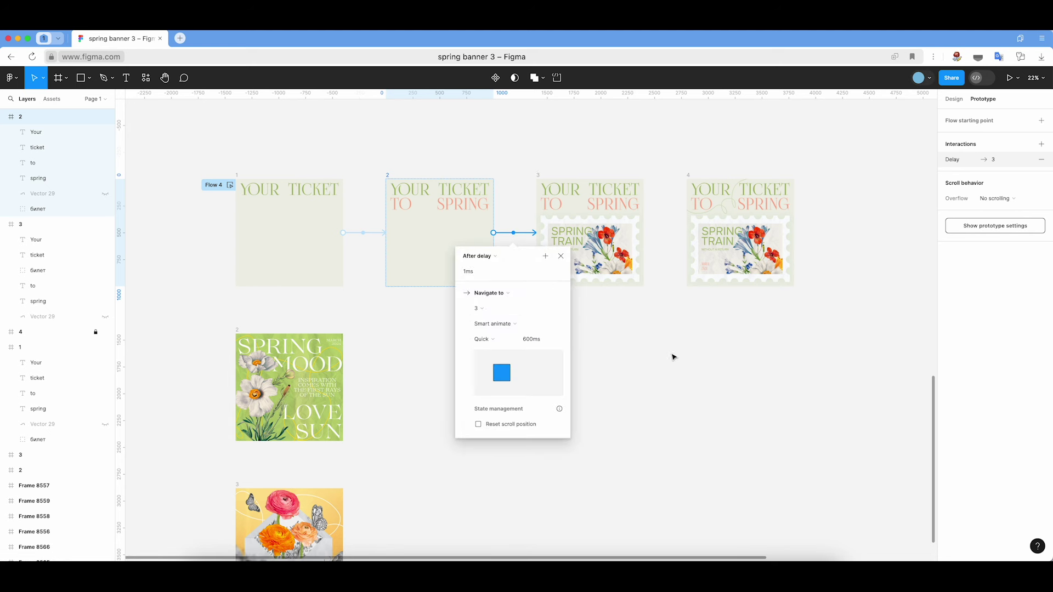
click(522, 341)
click(624, 365)
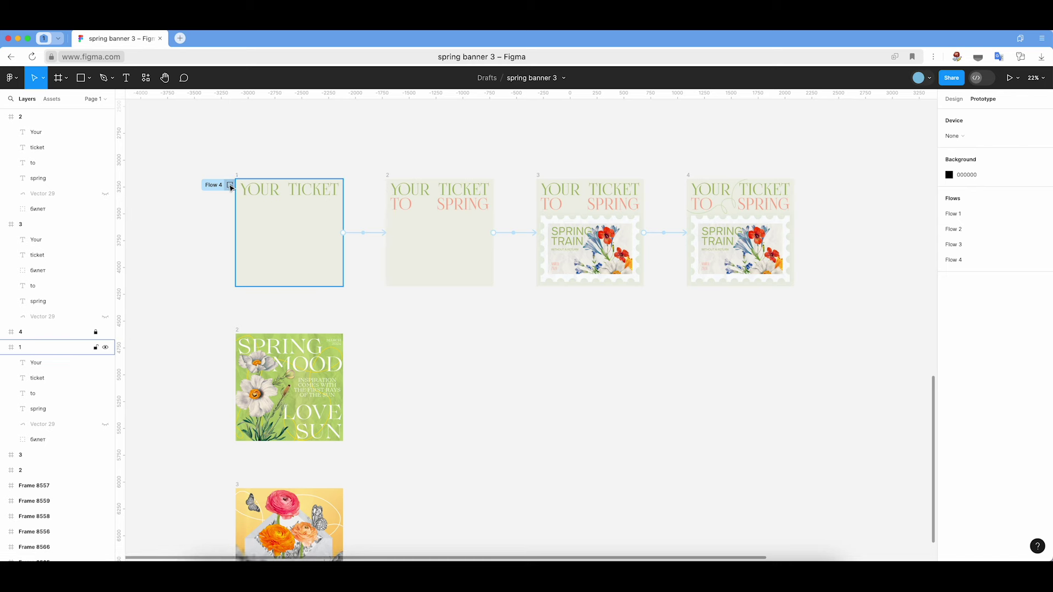
- Play the Flow 4 prototype preview through, then close it
click(230, 185)
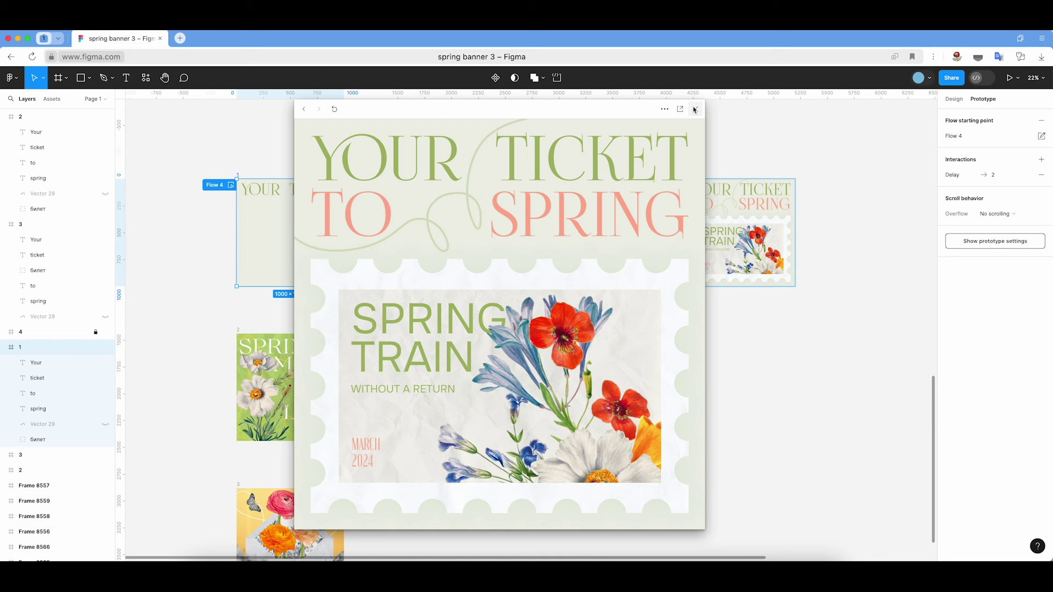
click(695, 109)
click(564, 308)
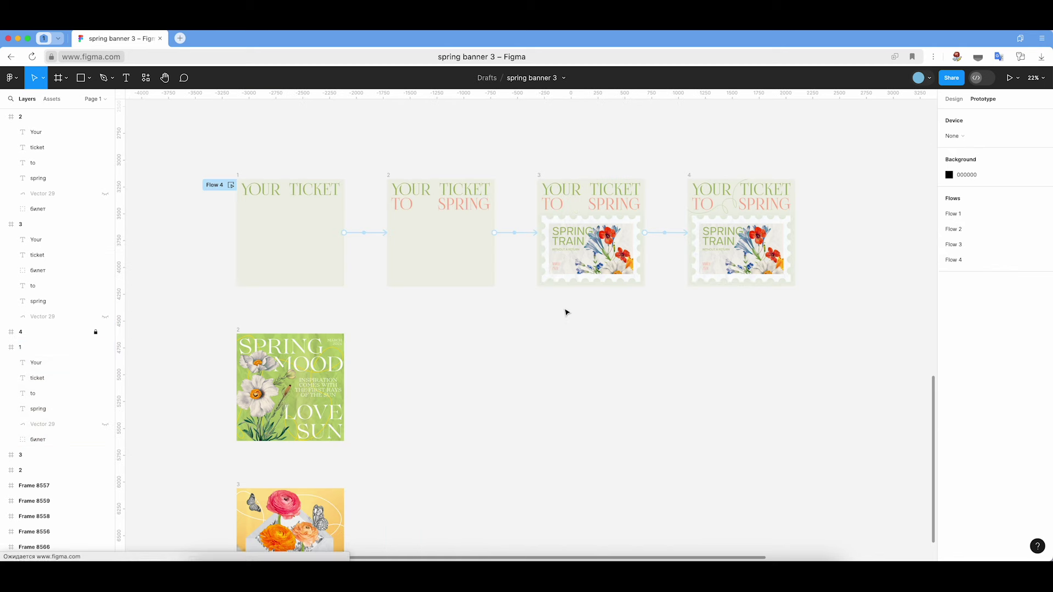
scroll(567, 345, left, 1)
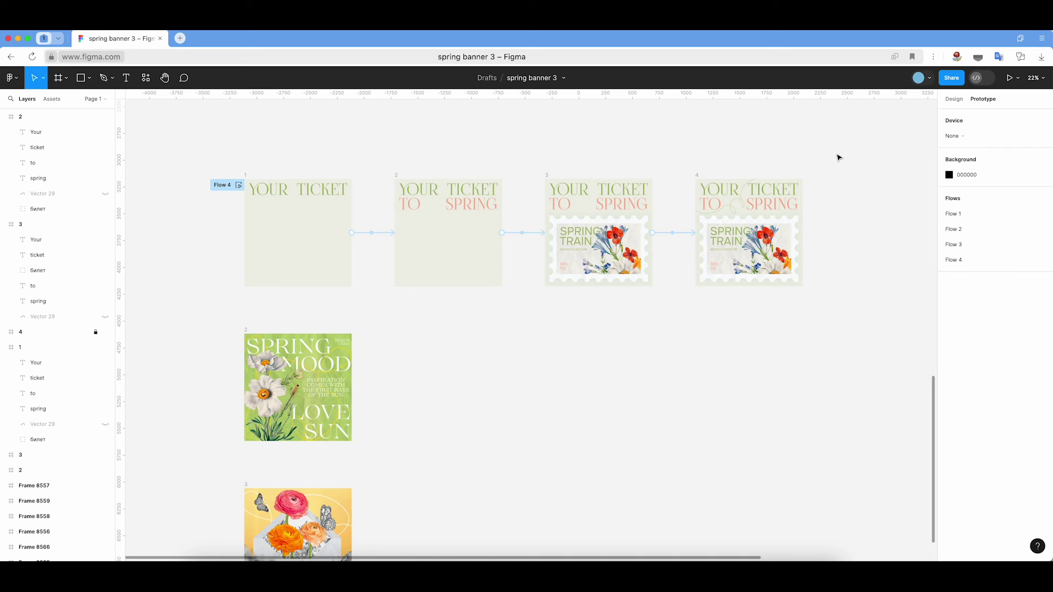
- Duplicate SPRING MOOD frame 2 with Ctrl+D to create copies 5–9
click(245, 335)
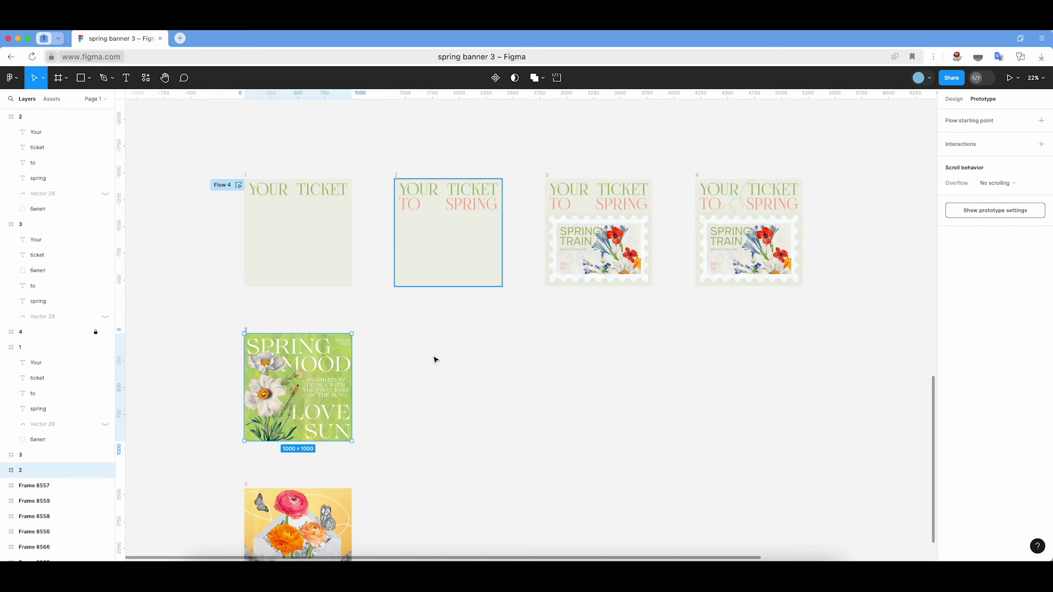
scroll(435, 359, up, 4)
scroll(435, 359, up, 6)
scroll(434, 359, up, 2)
scroll(434, 359, right, 3)
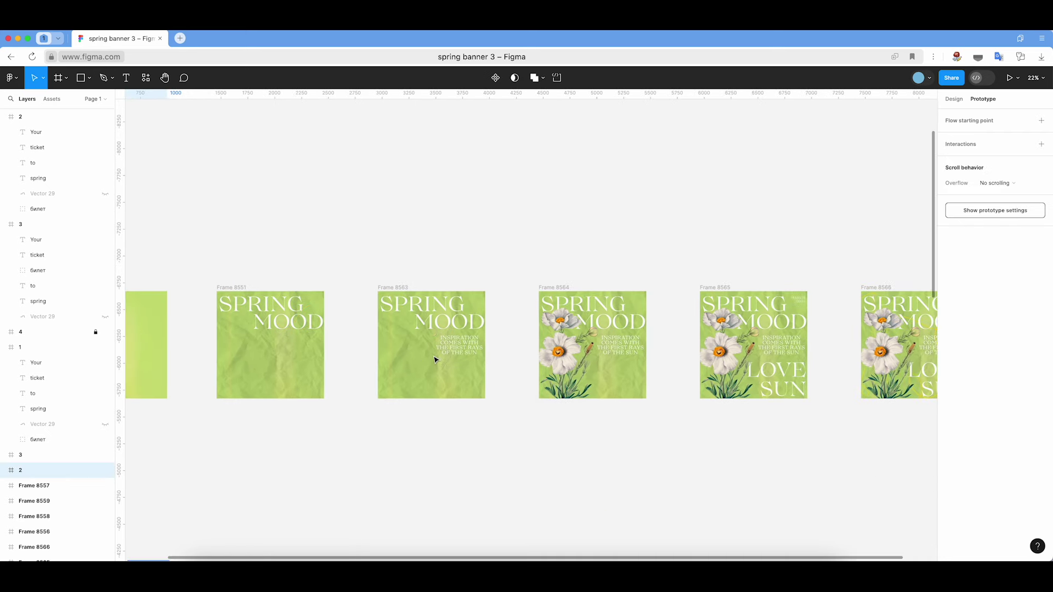
ctrl+scroll(434, 359, down, 3)
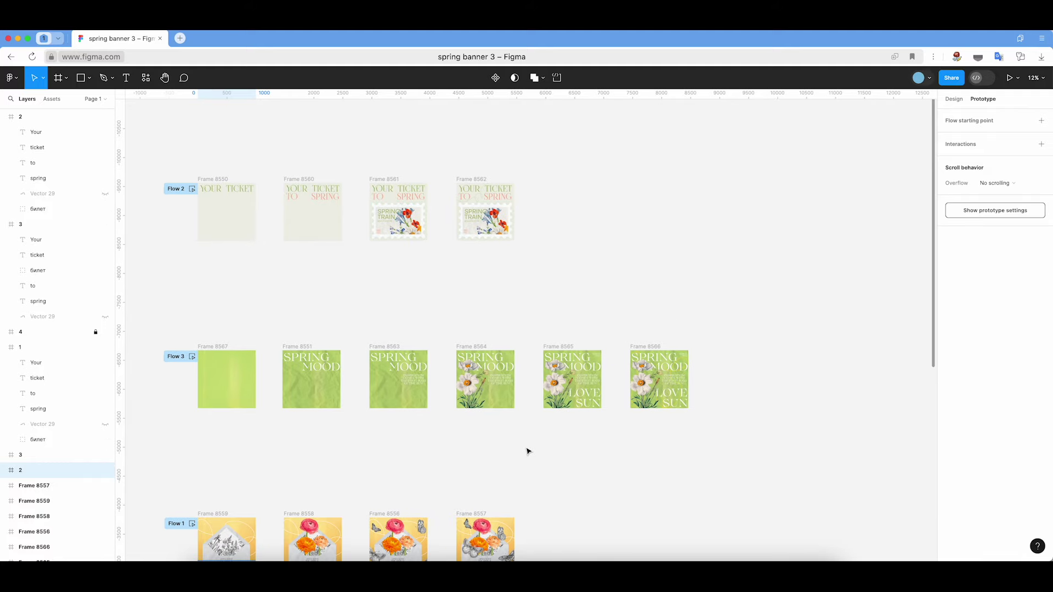
scroll(527, 452, down, 5)
scroll(526, 452, down, 2)
ctrl+scroll(442, 362, up, 3)
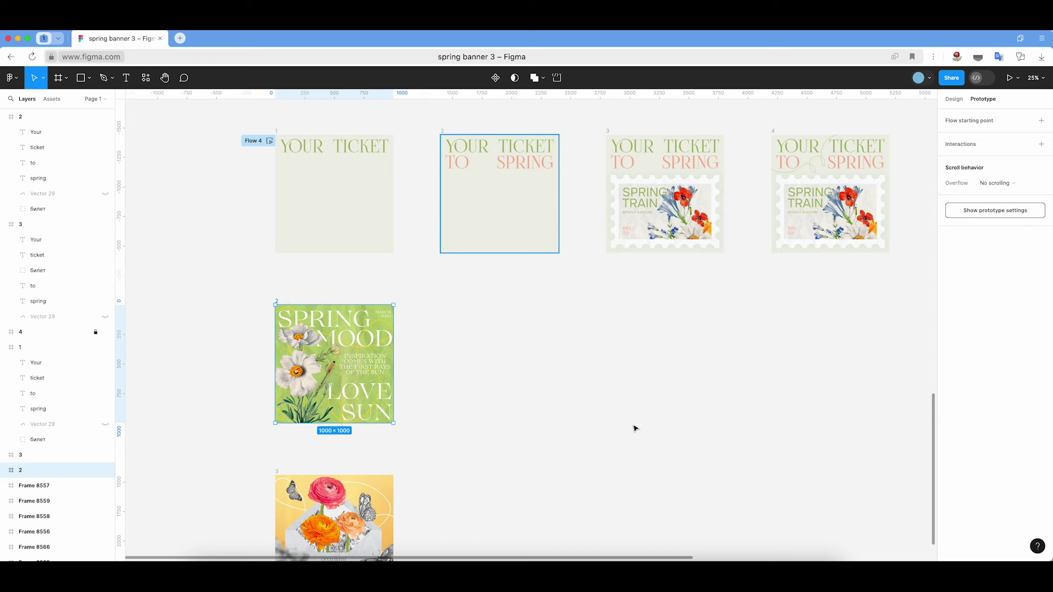
key(ctrl+d)
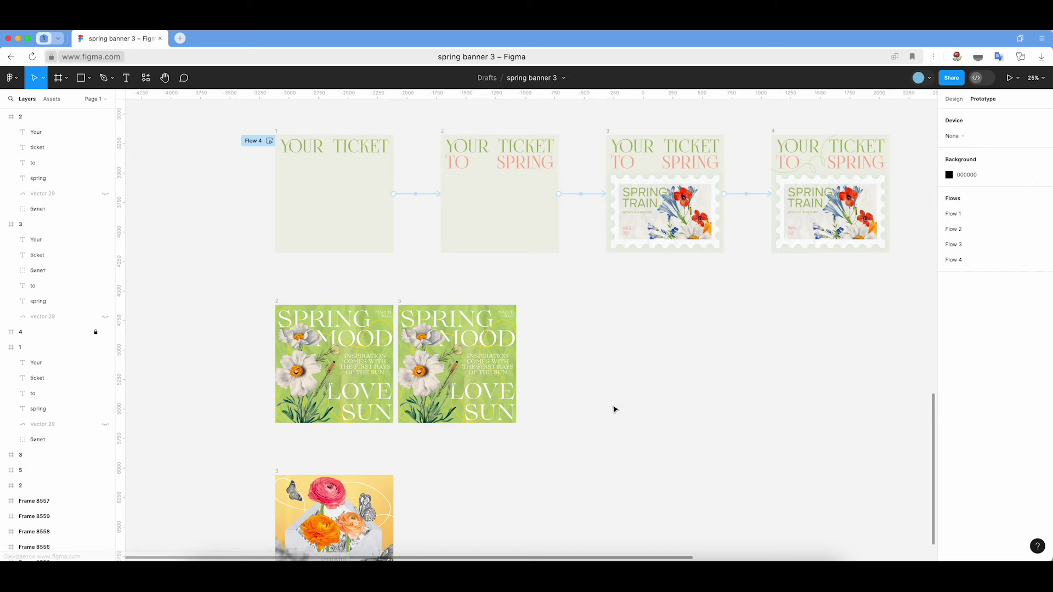
key(ctrl+d)
key(ctrl+d)
key(ctrl+d)
key(ctrl+d)
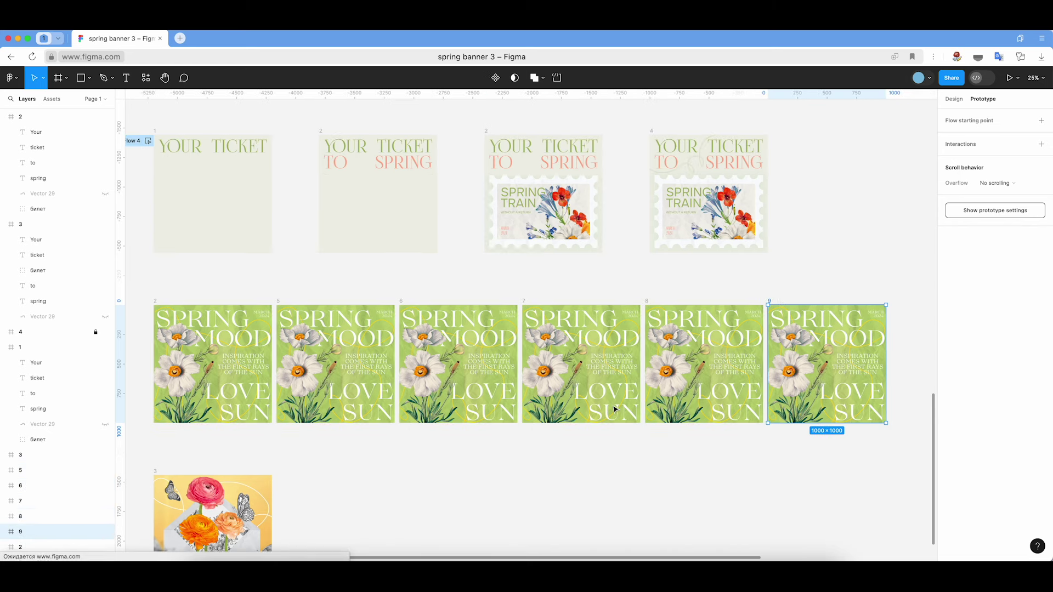
ctrl+scroll(615, 408, down, 3)
- Select all six SPRING MOOD frames and set their spacing to 400
click(801, 373)
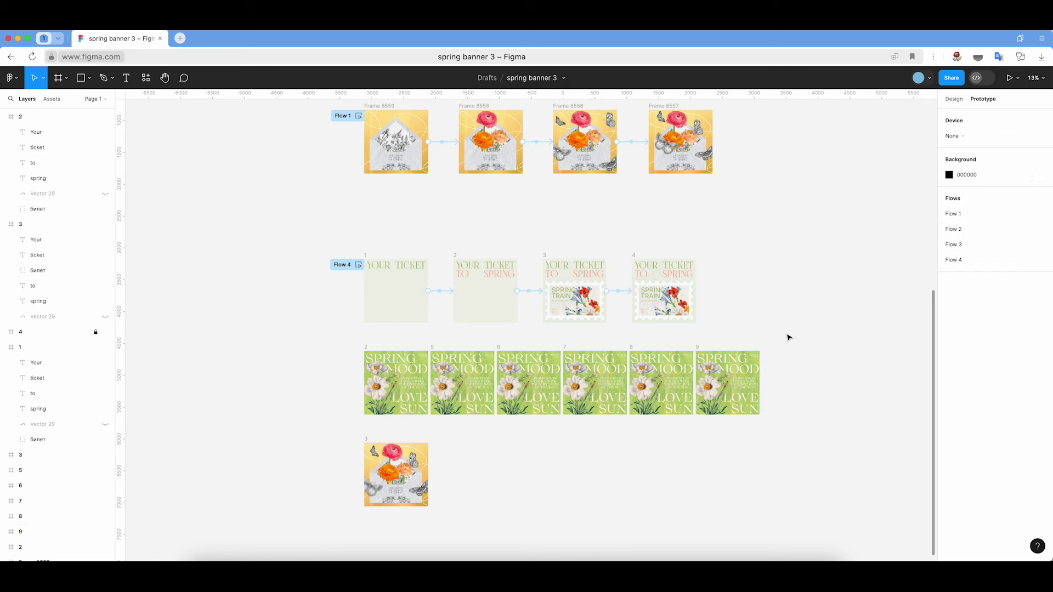
drag(788, 338, 329, 426)
click(954, 99)
click(967, 222)
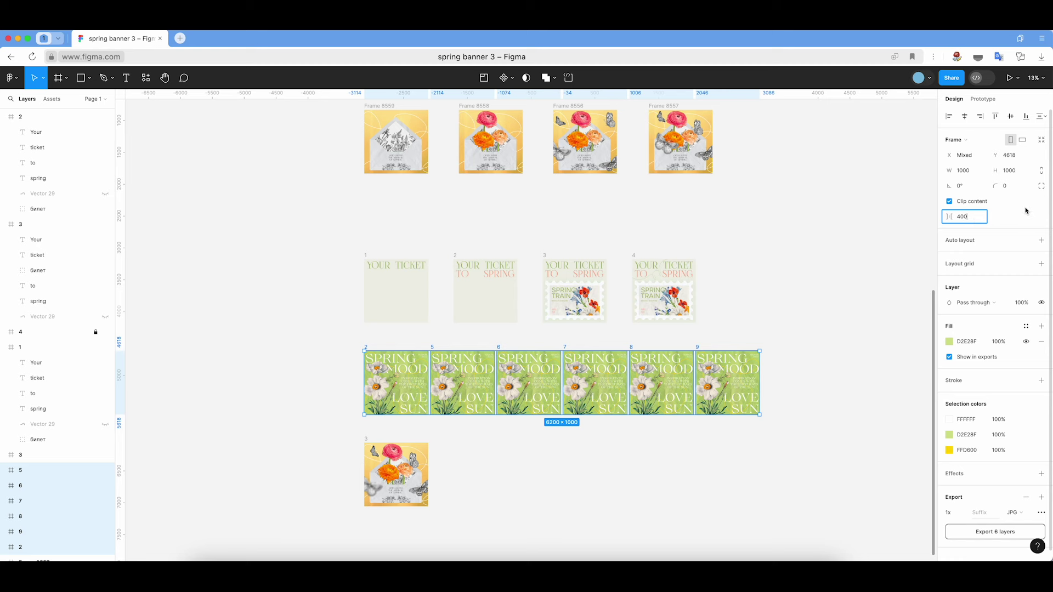
key(Return)
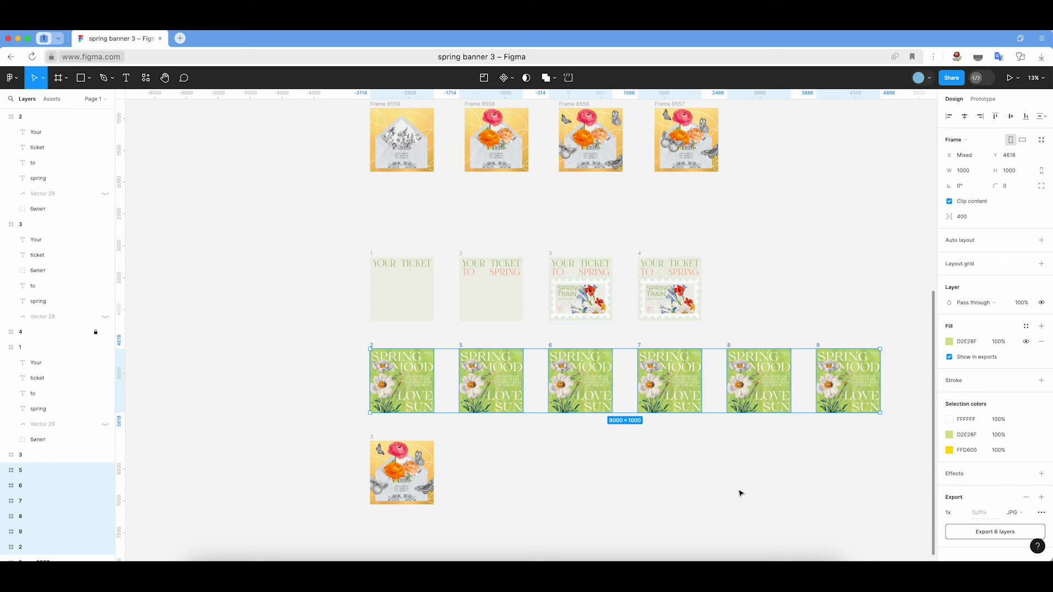
click(582, 533)
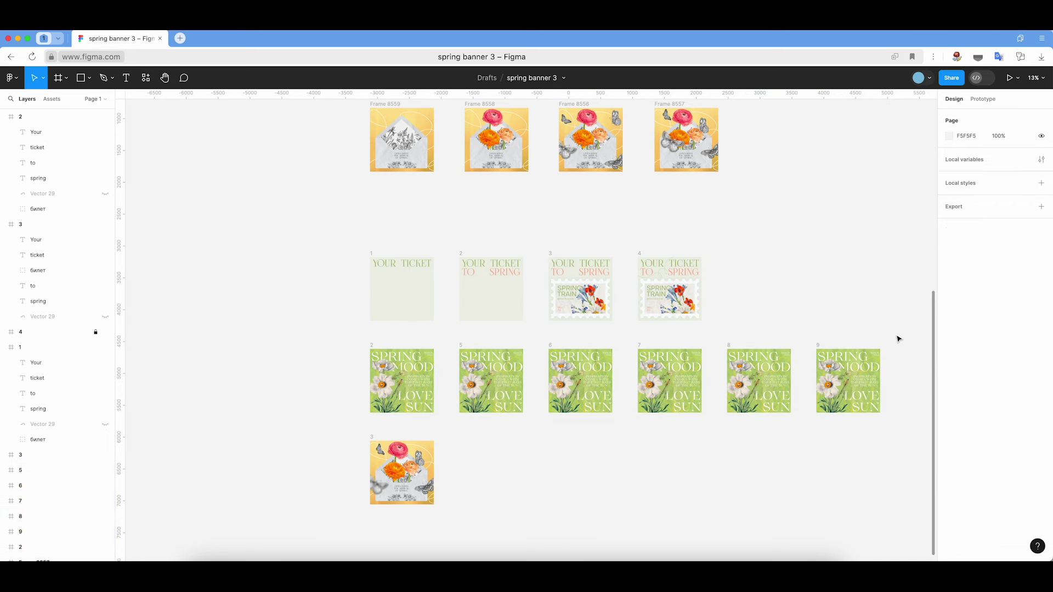
- Begin renumbering the Spring Mood frames left to right, naming the third frame 3
click(461, 345)
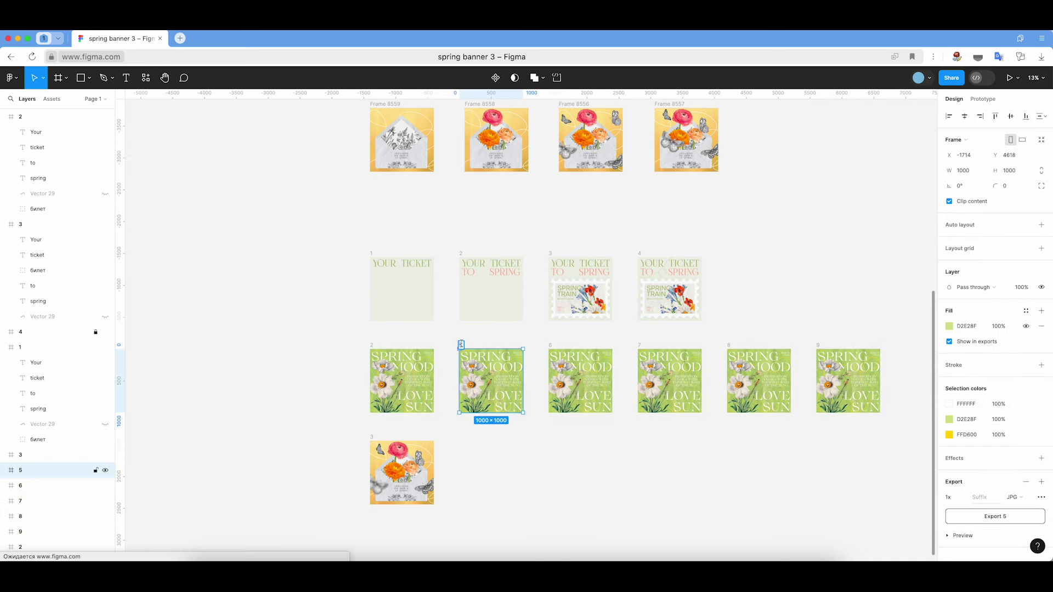
click(371, 345)
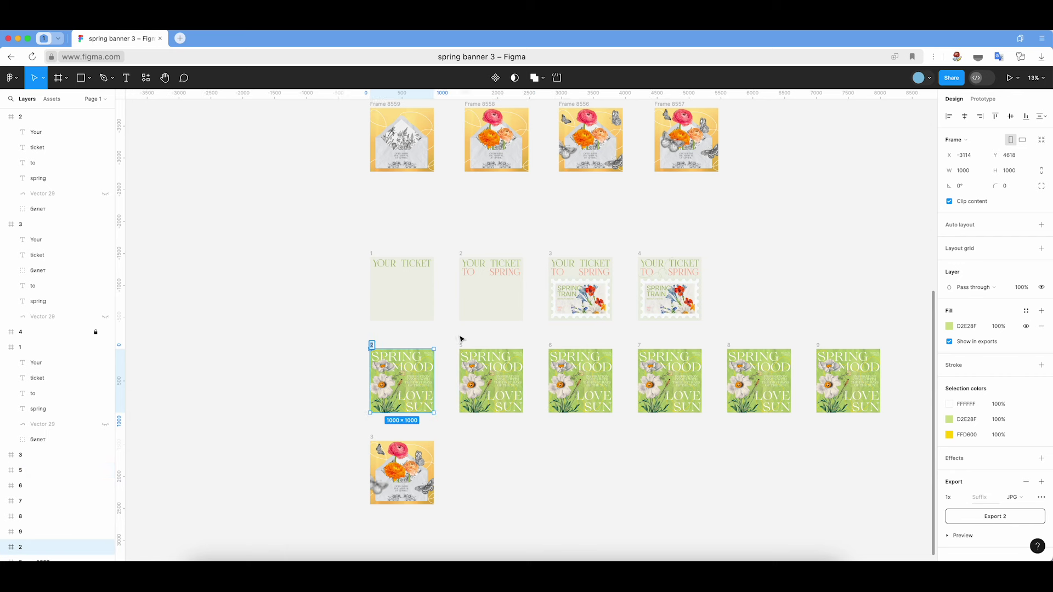
click(462, 345)
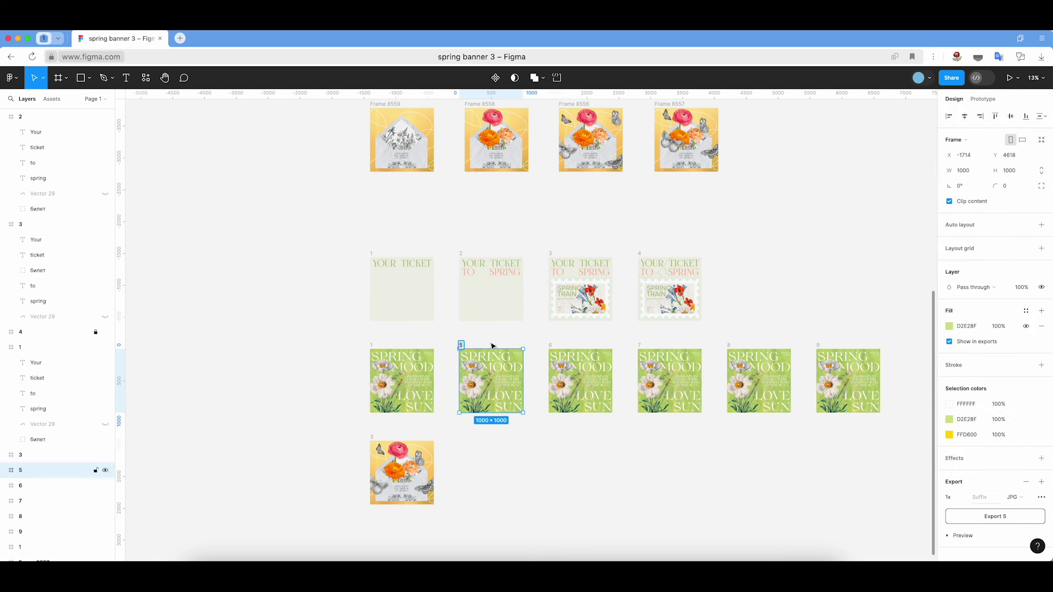
text(2)
key(Return)
double_click(550, 345)
text(3)
key(Return)
- Rename the remaining Spring Mood frames 4, 5 and 6
double_click(640, 345)
text(4)
key(Return)
double_click(729, 346)
text(5)
click(785, 333)
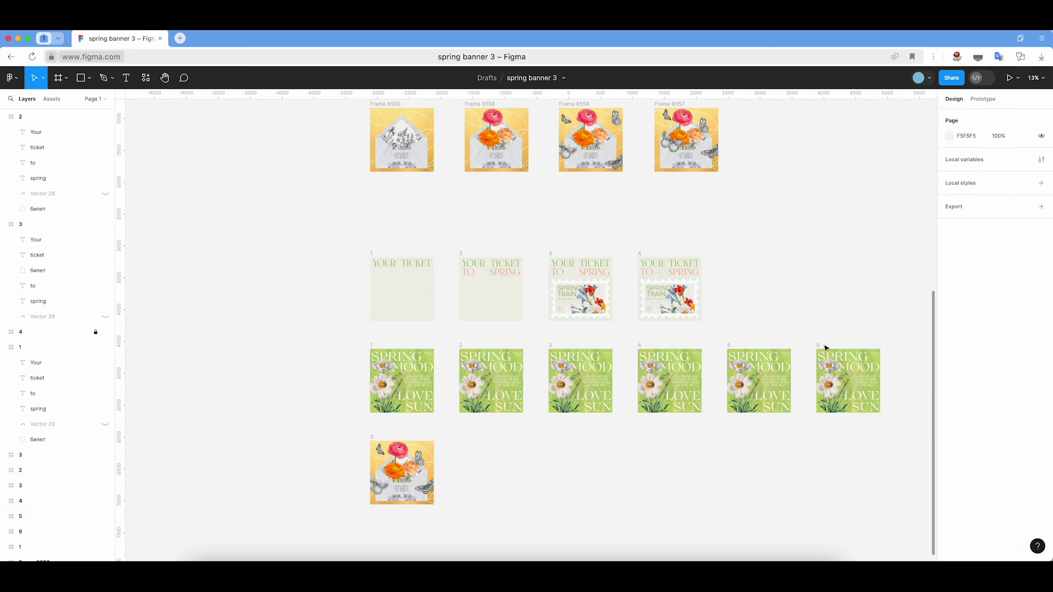
double_click(819, 345)
text(6)
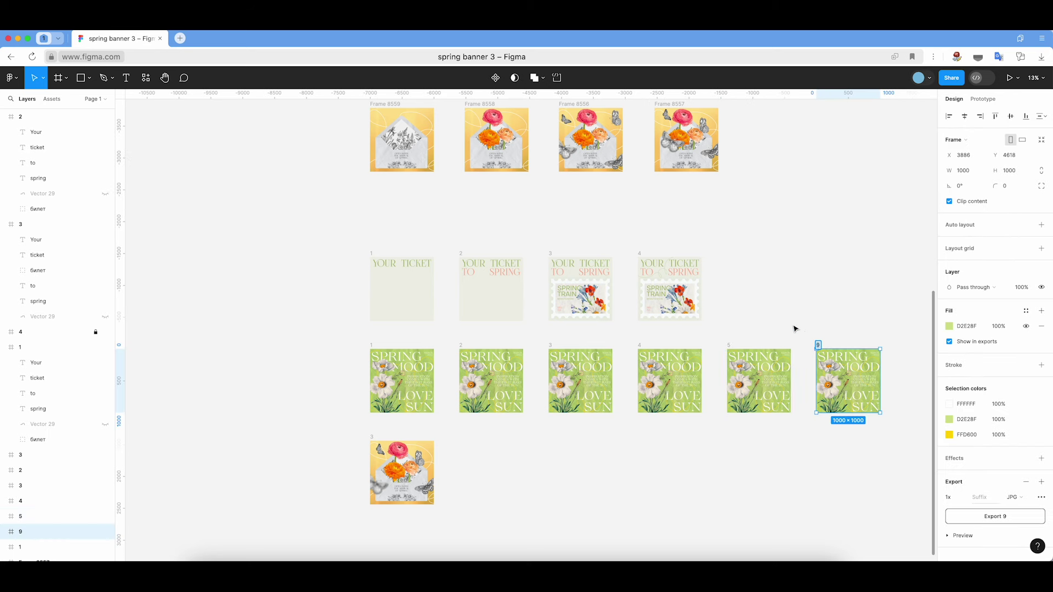
key(Return)
click(795, 328)
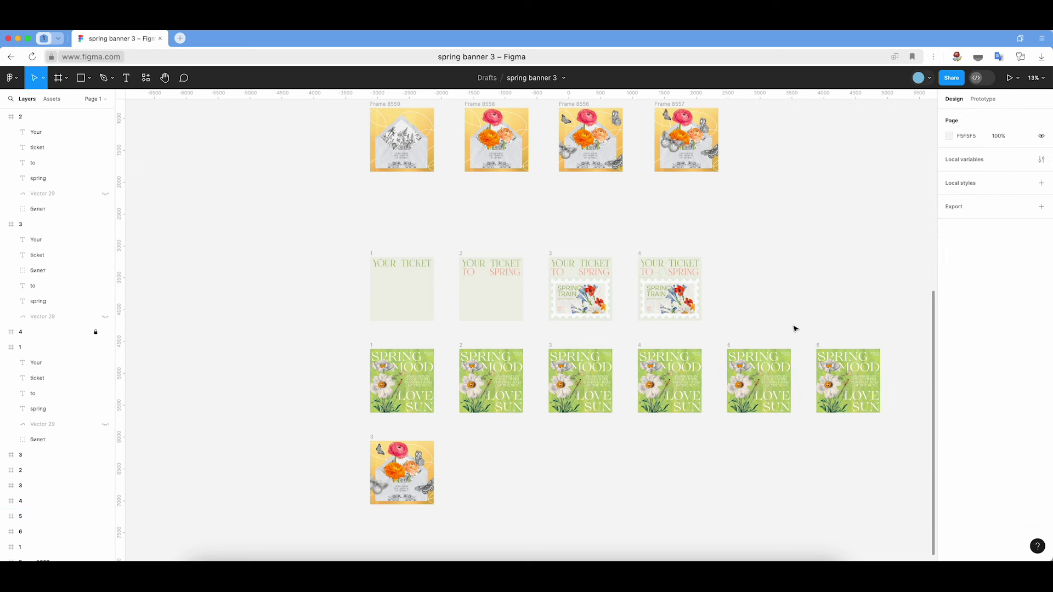
- Lock frame 6 from the layers panel
scroll(796, 328, right, 4)
scroll(795, 328, down, 1)
click(715, 310)
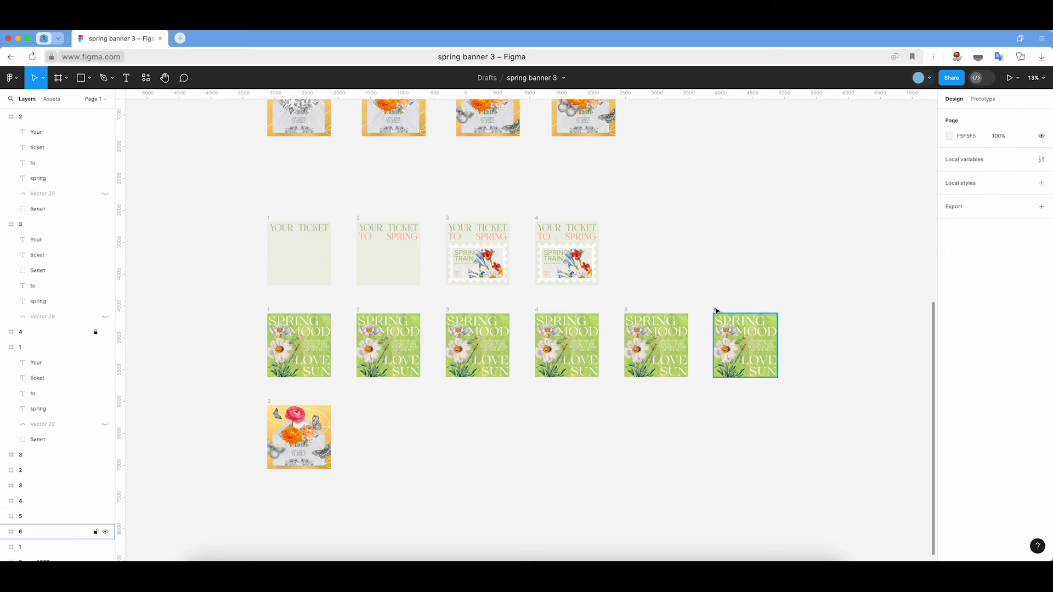
click(96, 532)
click(642, 416)
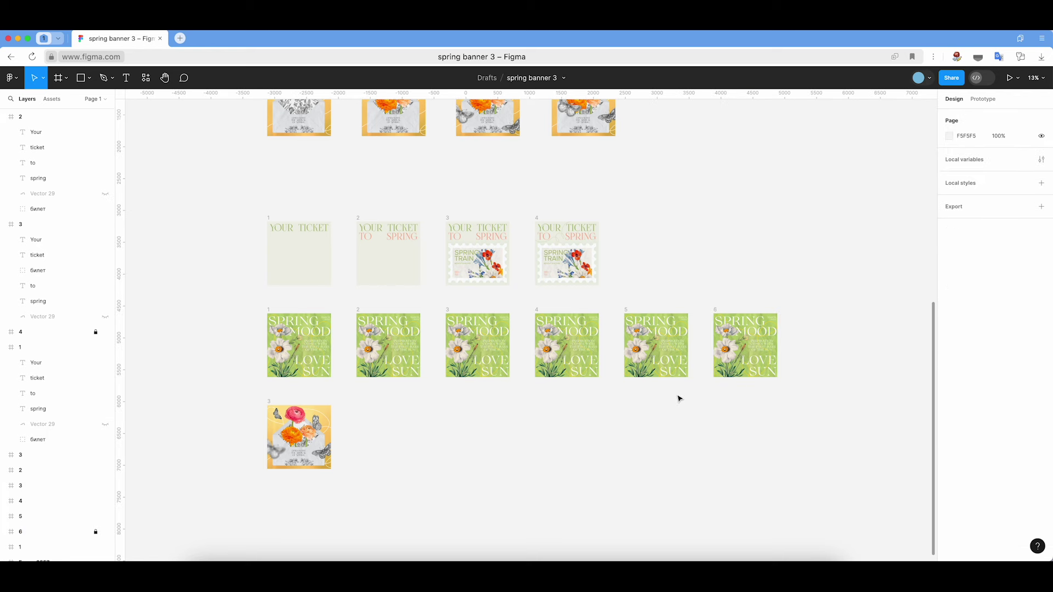
- Select the yellow curve Vector 30 and all its matching layers across the frames
scroll(691, 364, up, 5)
scroll(691, 364, up, 1)
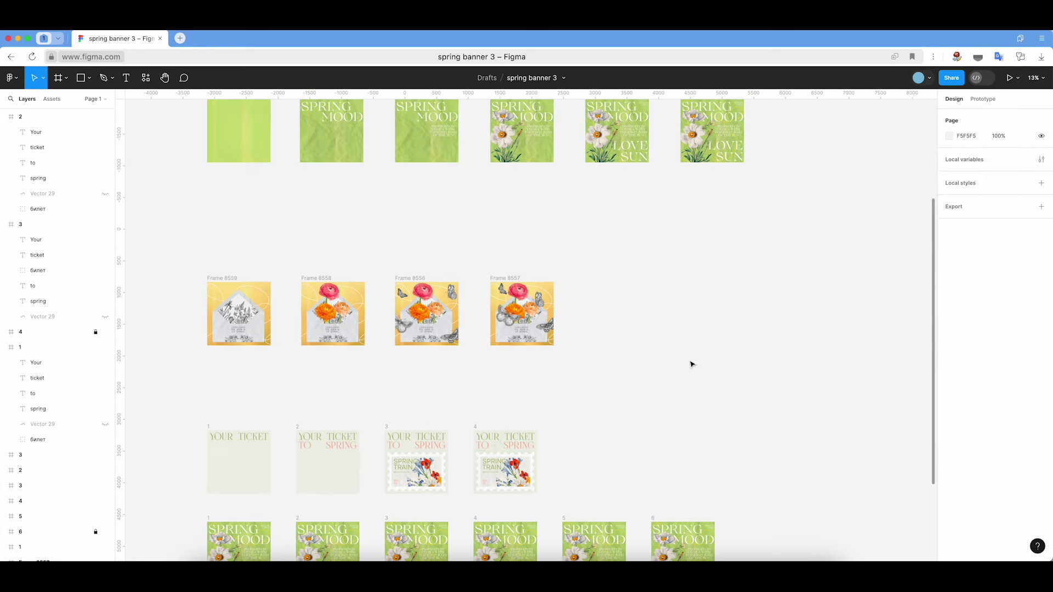
scroll(691, 365, down, 2)
scroll(684, 402, up, 1)
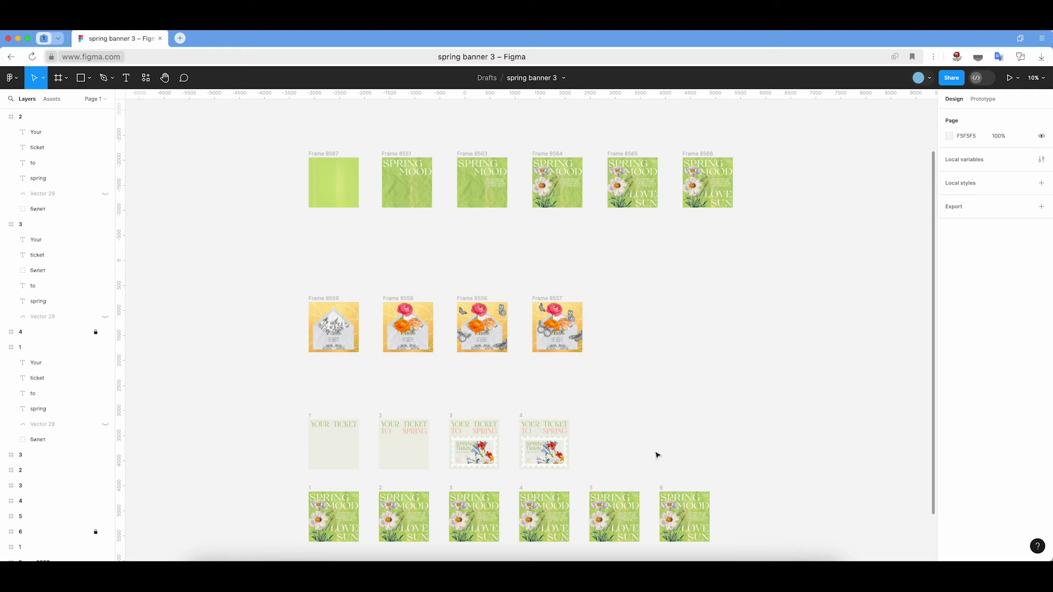
scroll(657, 456, down, 5)
scroll(648, 392, up, 5)
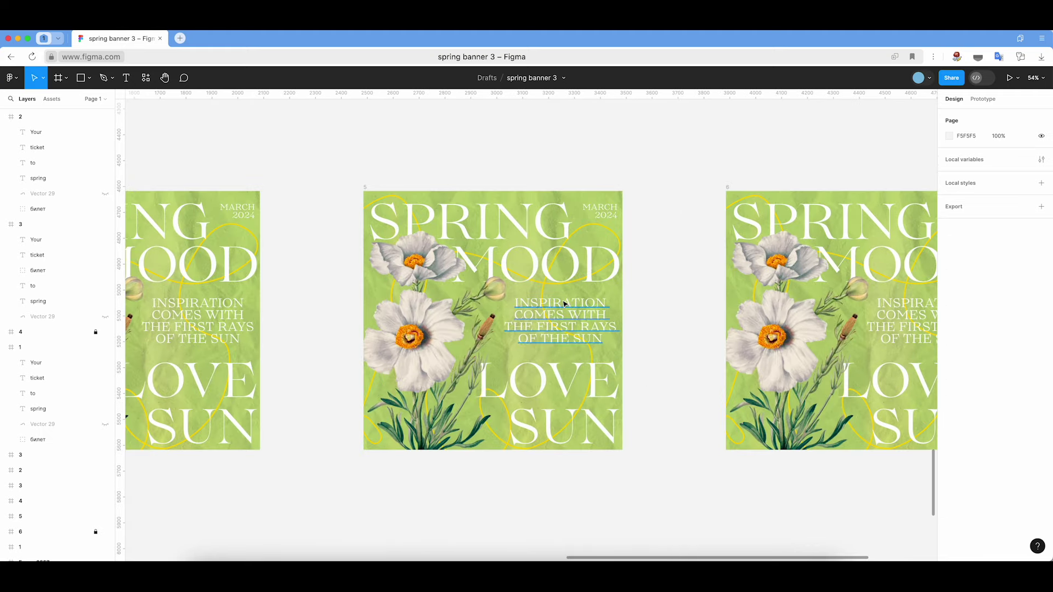
click(366, 409)
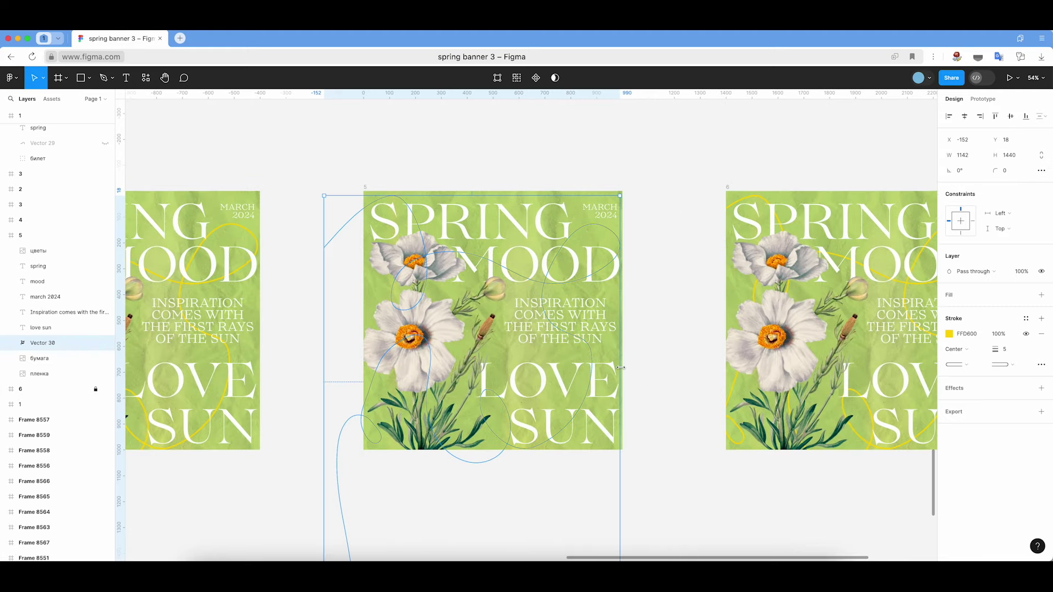
scroll(623, 372, down, 10)
scroll(623, 372, down, 2)
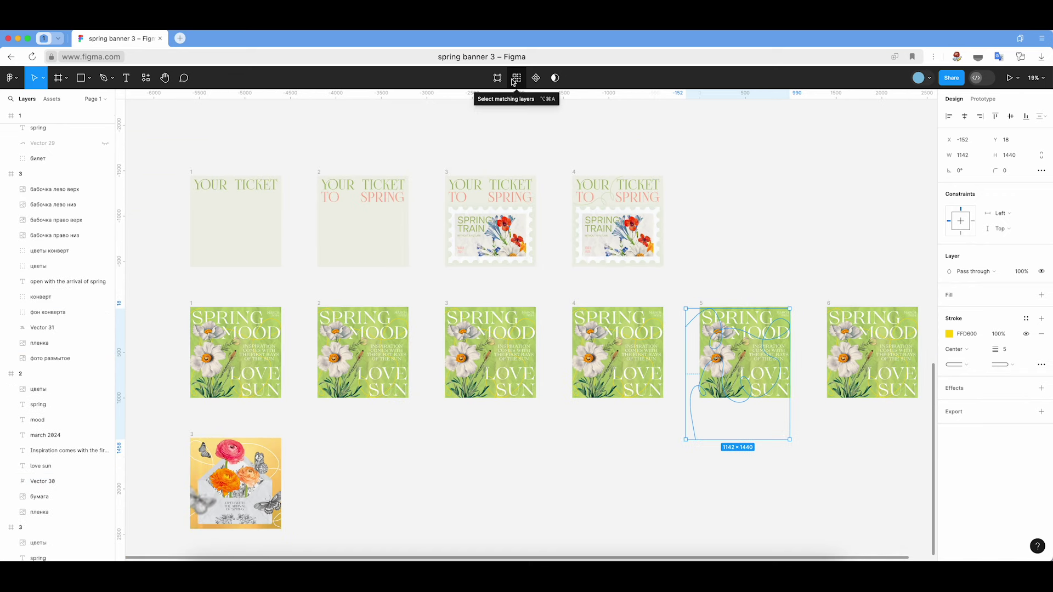
click(513, 81)
- Hide the selected yellow curves, including the one in frame 2
scroll(53, 454, down, 5)
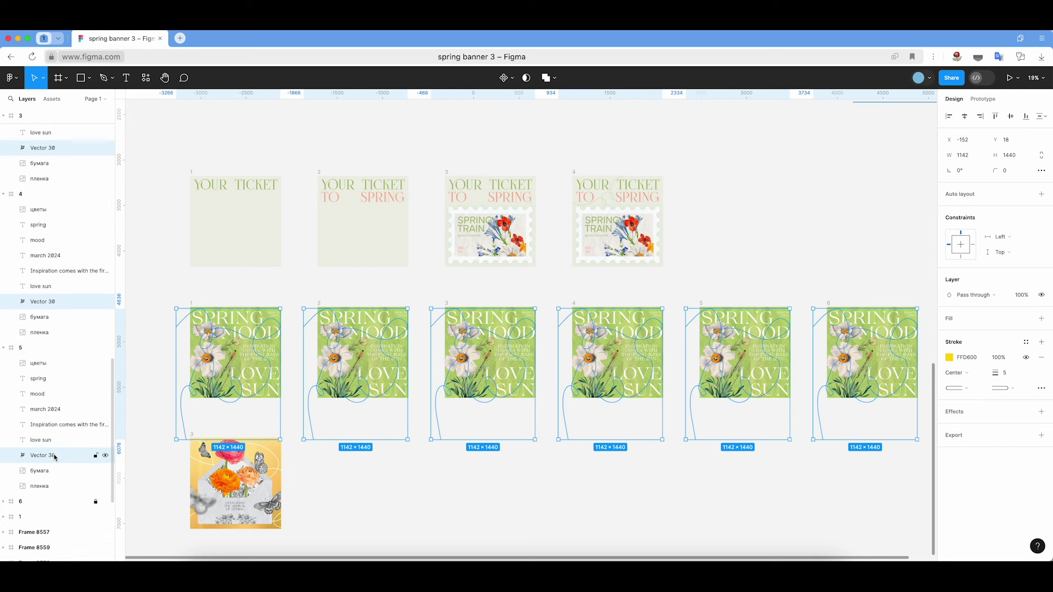
scroll(53, 454, down, 3)
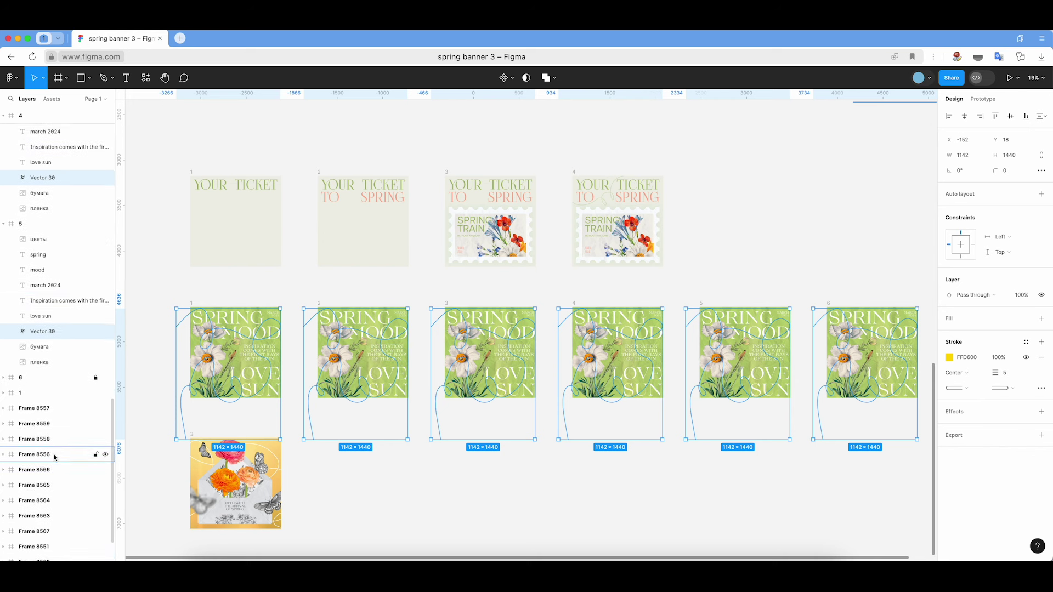
click(106, 333)
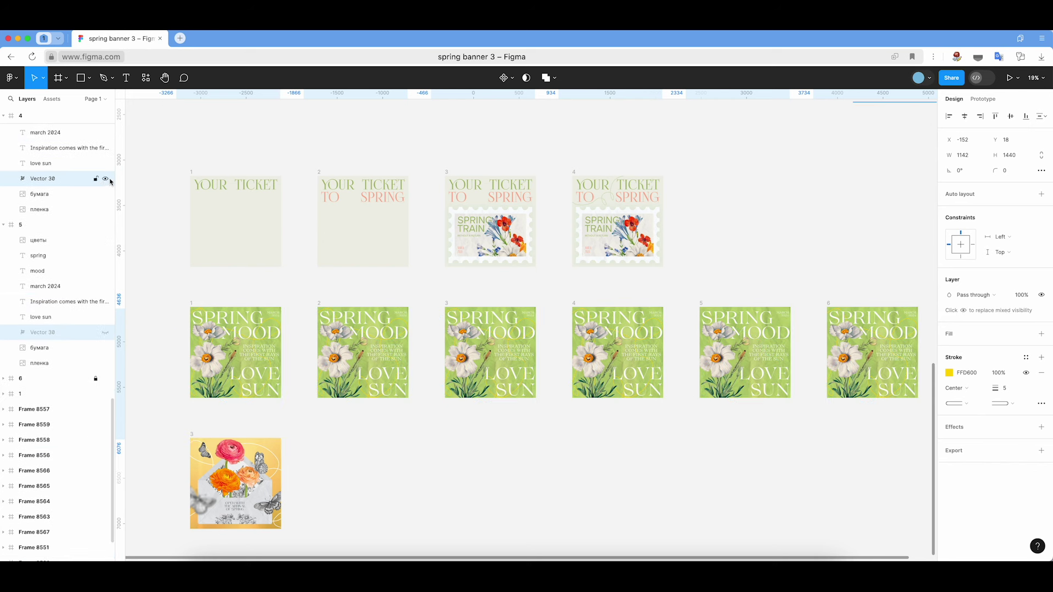
scroll(90, 202, up, 6)
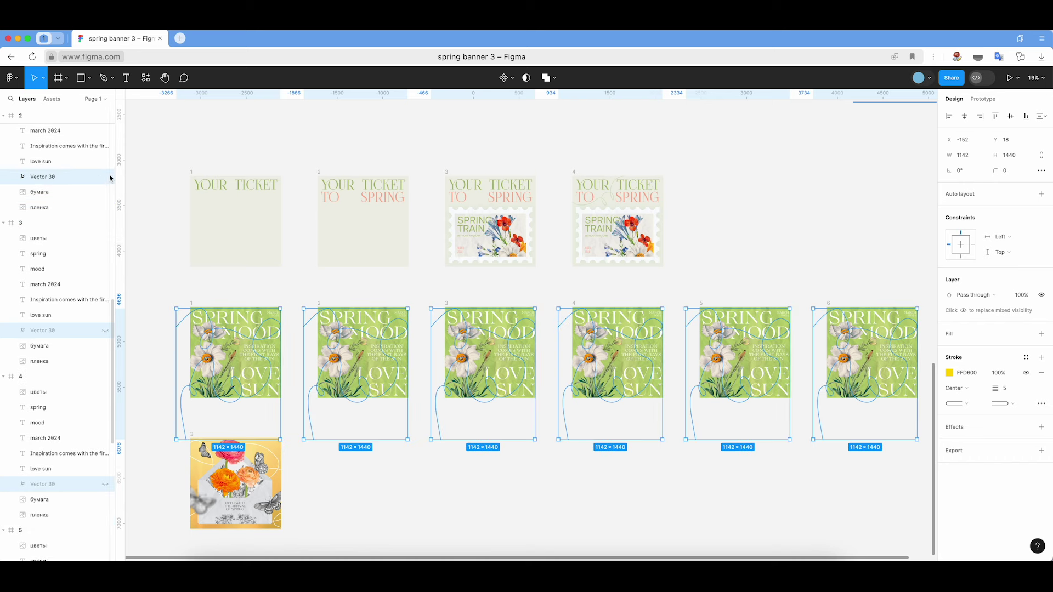
click(106, 177)
scroll(107, 192, up, 4)
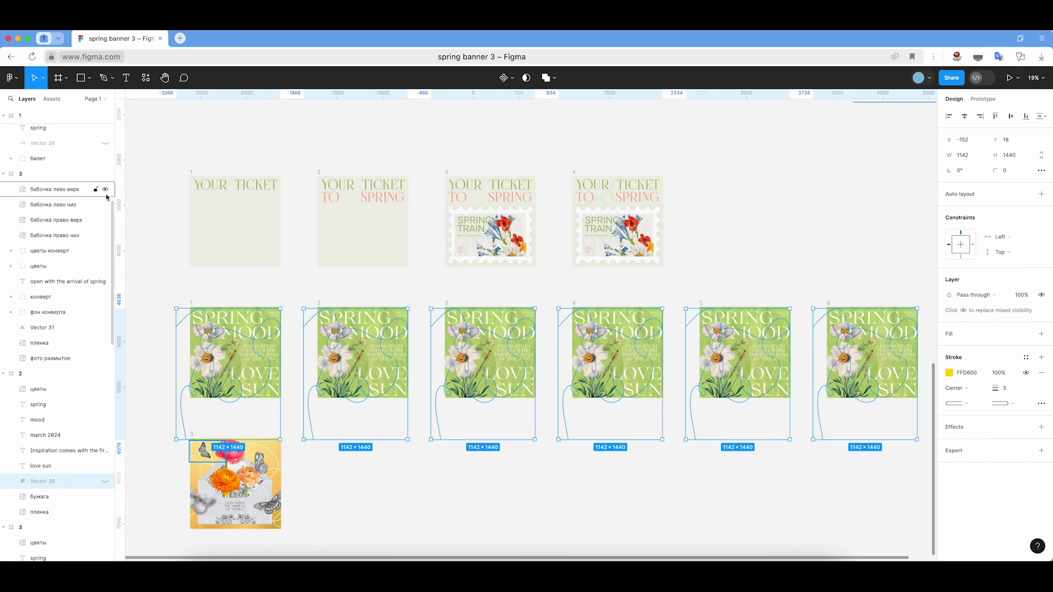
scroll(107, 198, down, 5)
scroll(107, 198, down, 5)
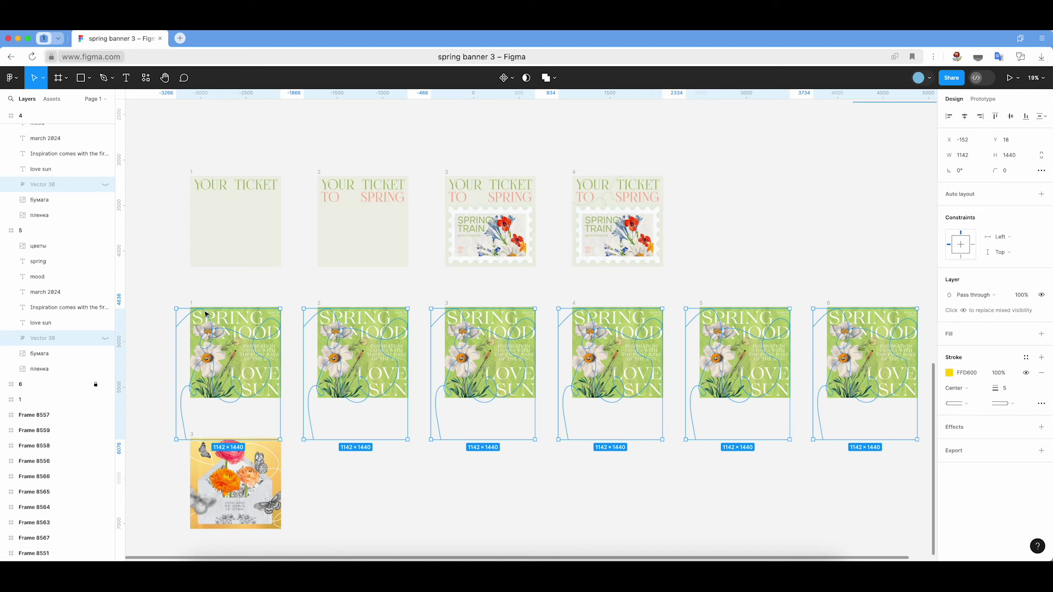
- Hide the yellow curve in frame 1 as well
click(482, 522)
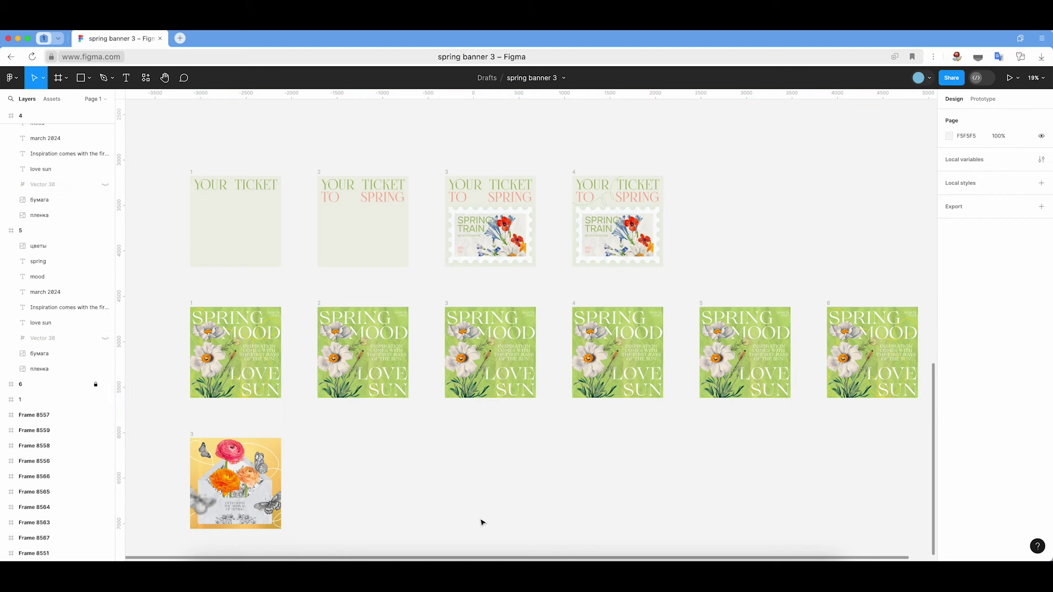
click(268, 323)
click(104, 507)
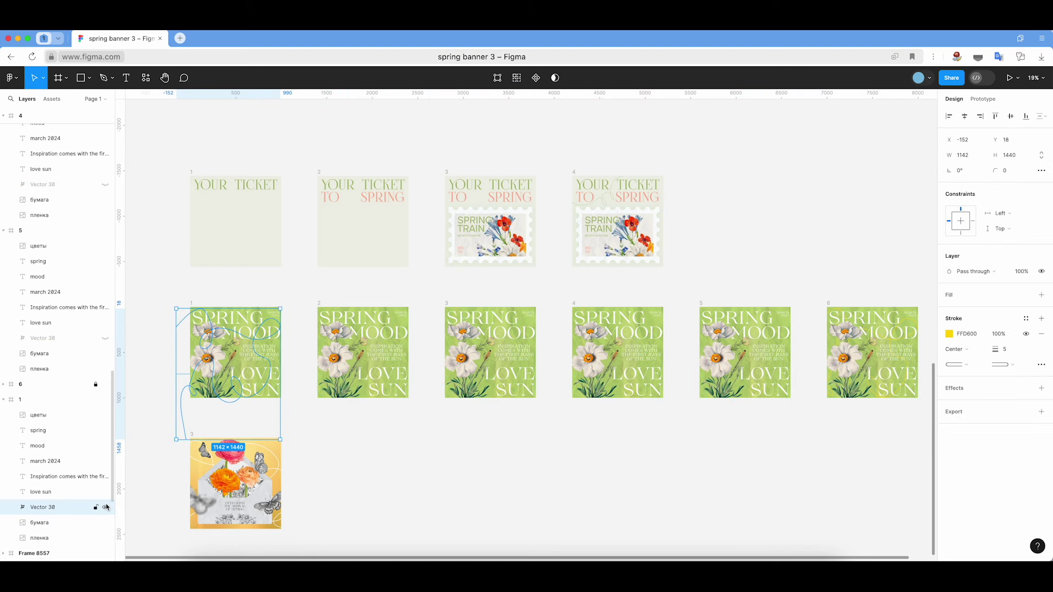
click(470, 486)
- Select the LOVE SUN text in frames 4, 3, 2 and 1 together
scroll(475, 486, right, 5)
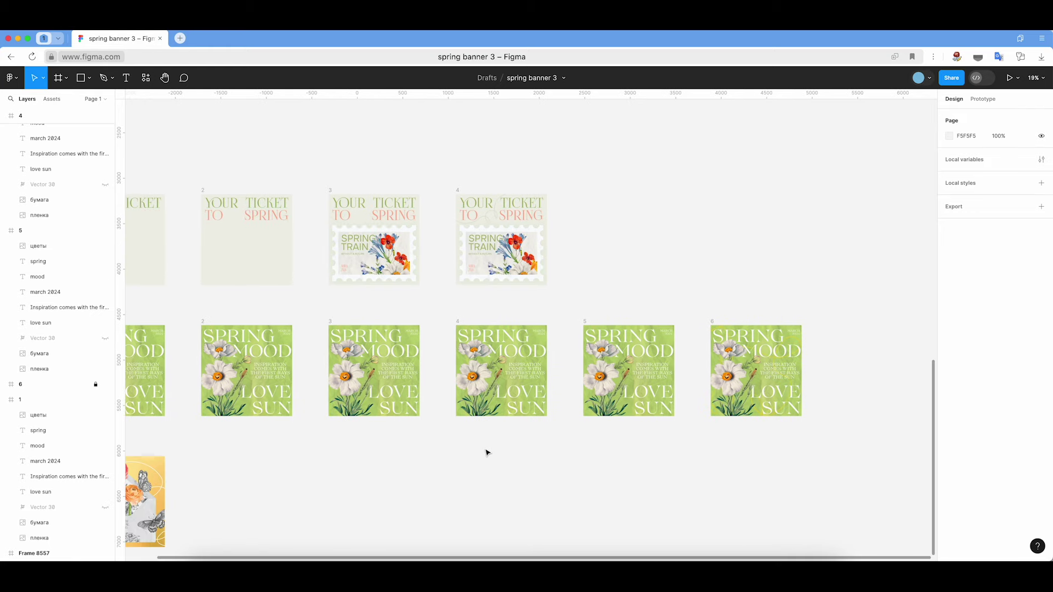
scroll(487, 453, up, 10)
scroll(488, 453, up, 2)
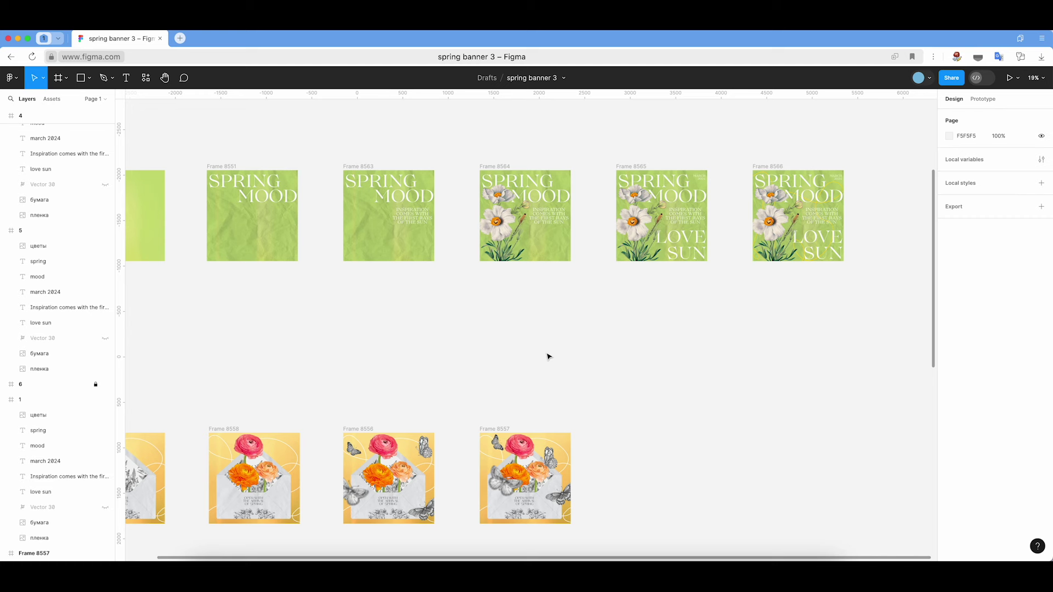
scroll(549, 357, down, 3)
scroll(547, 352, down, 6)
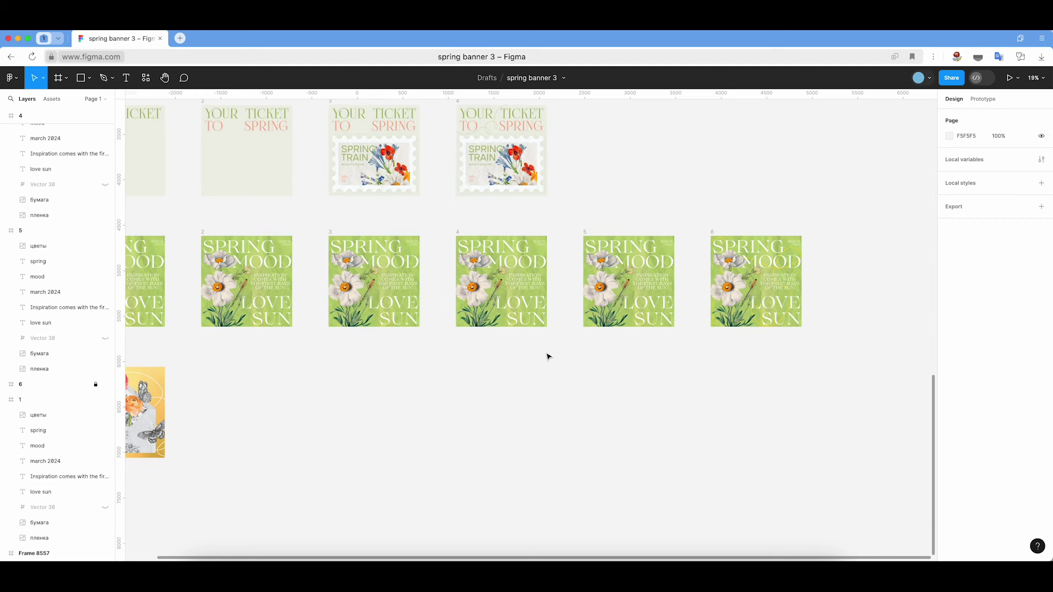
click(534, 324)
scroll(529, 323, left, 1)
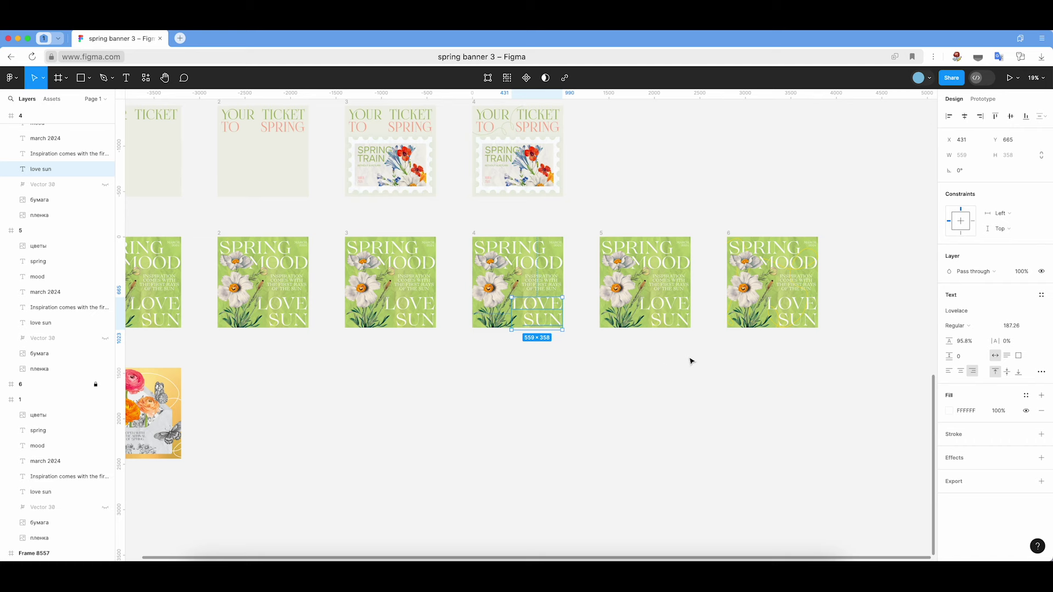
scroll(690, 360, left, 4)
shift+click(538, 315)
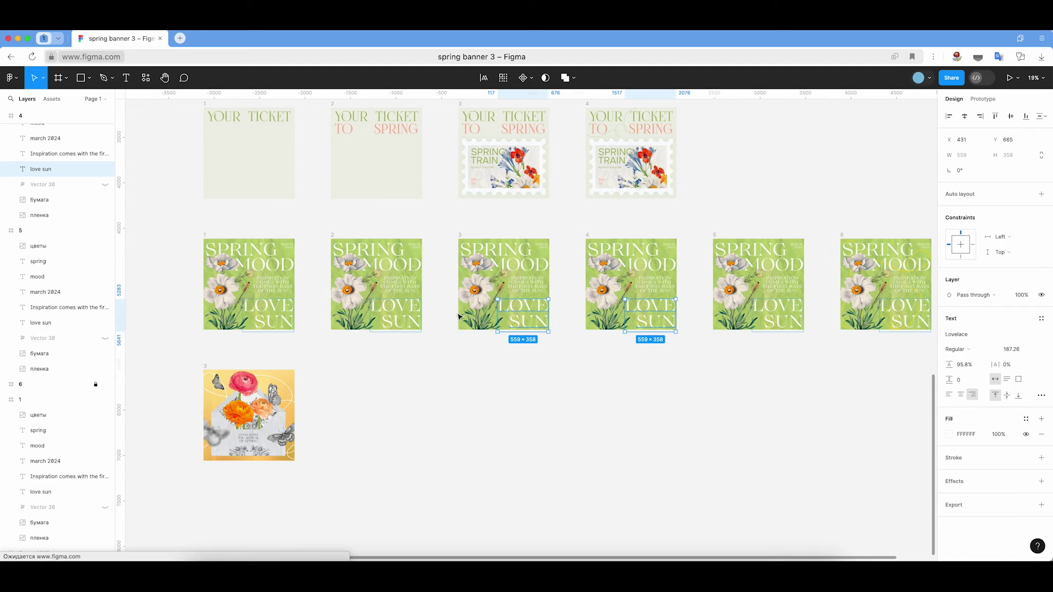
shift+click(397, 316)
shift+click(277, 317)
- Move the four LOVE SUN texts right until the frame edges clip them
scroll(380, 406, left, 1)
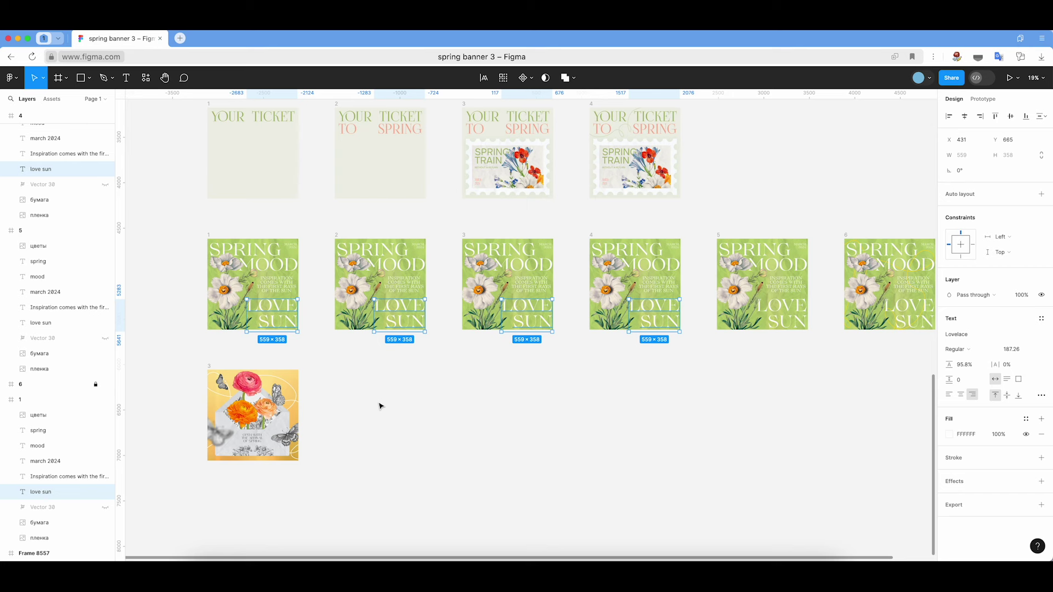
drag(405, 317, 466, 321)
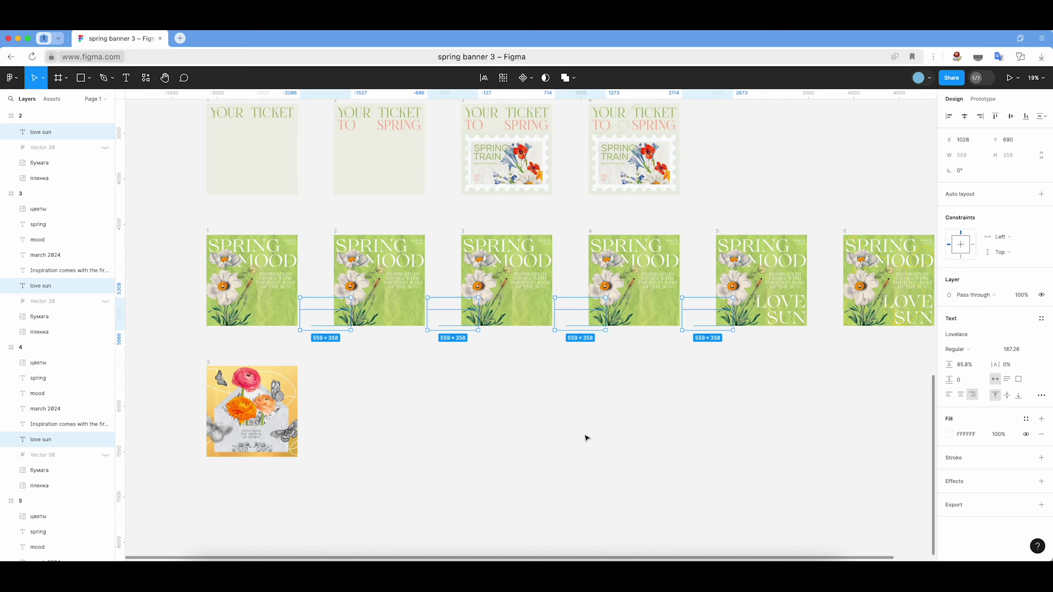
click(587, 438)
scroll(599, 391, up, 1)
scroll(606, 395, right, 1)
scroll(607, 395, up, 1)
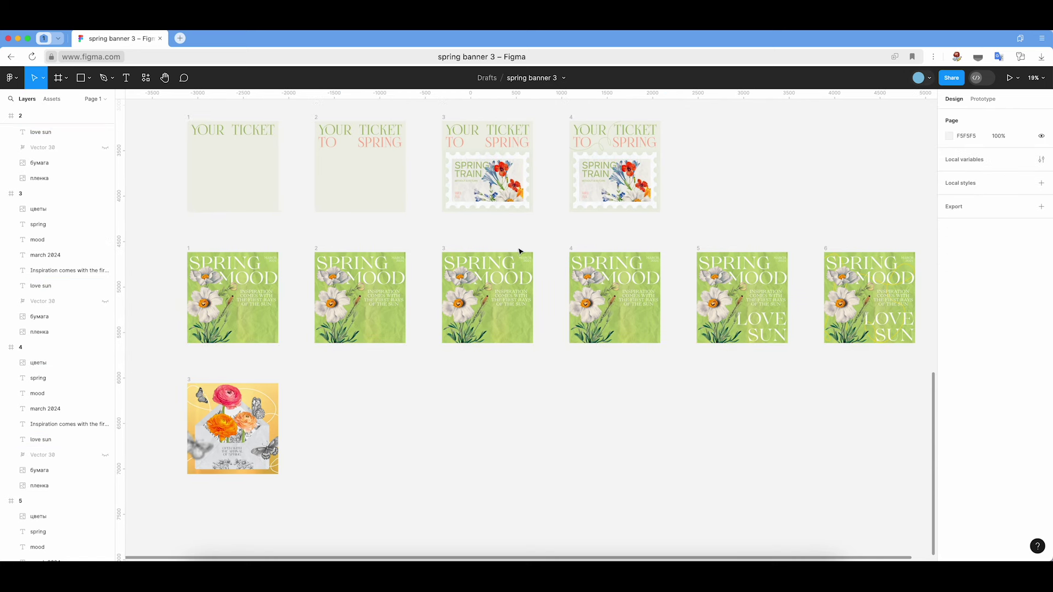
- Select the цветы flower images in Spring Mood frames 3, 2 and 1 together
click(447, 253)
scroll(483, 244, up, 1)
scroll(484, 244, up, 5)
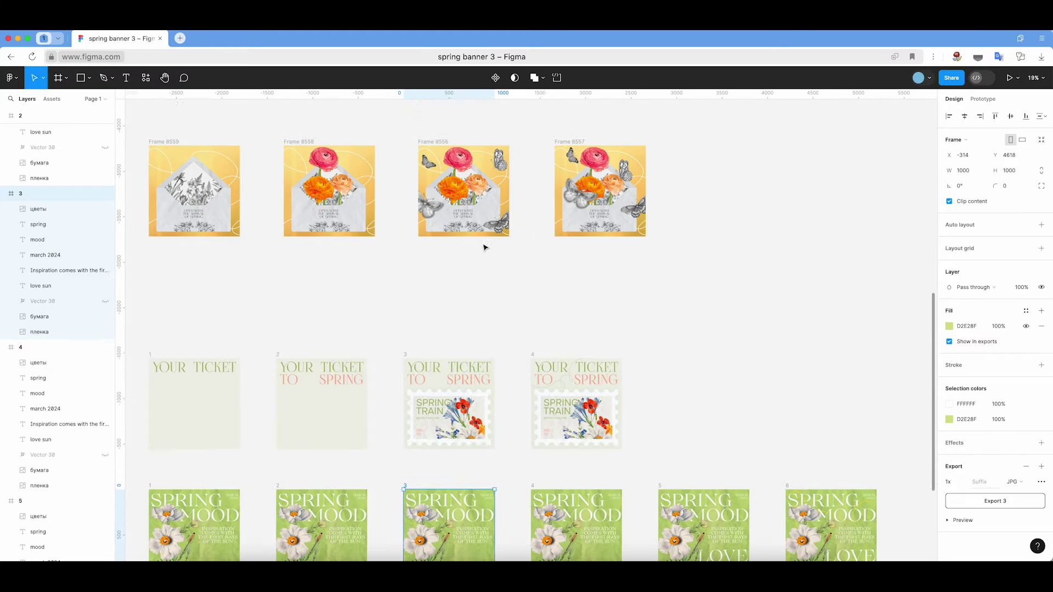
scroll(484, 247, up, 10)
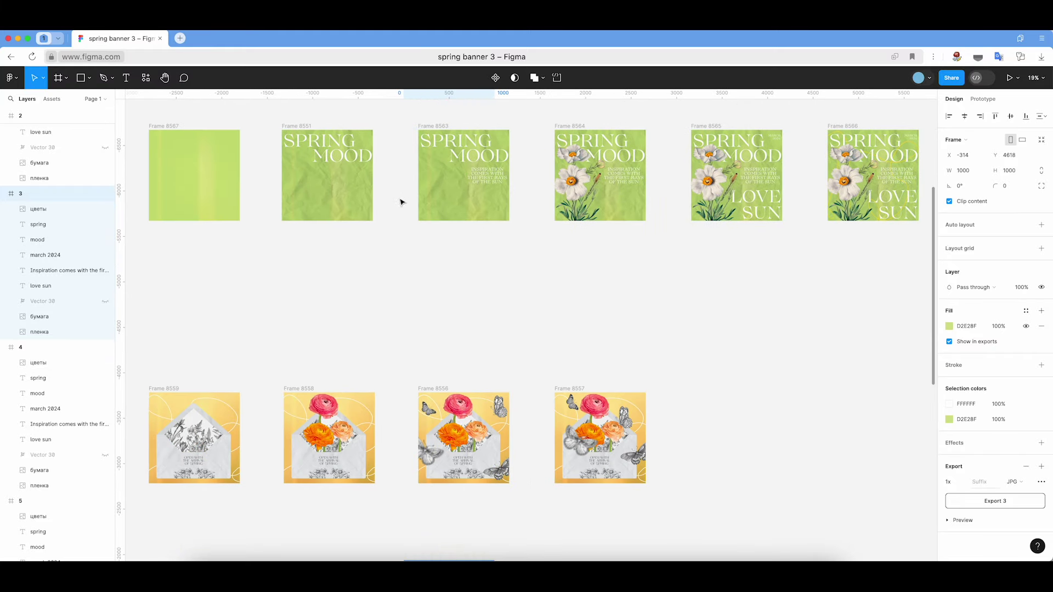
scroll(404, 202, down, 2)
scroll(404, 202, left, 1)
scroll(534, 284, up, 2)
scroll(533, 284, right, 1)
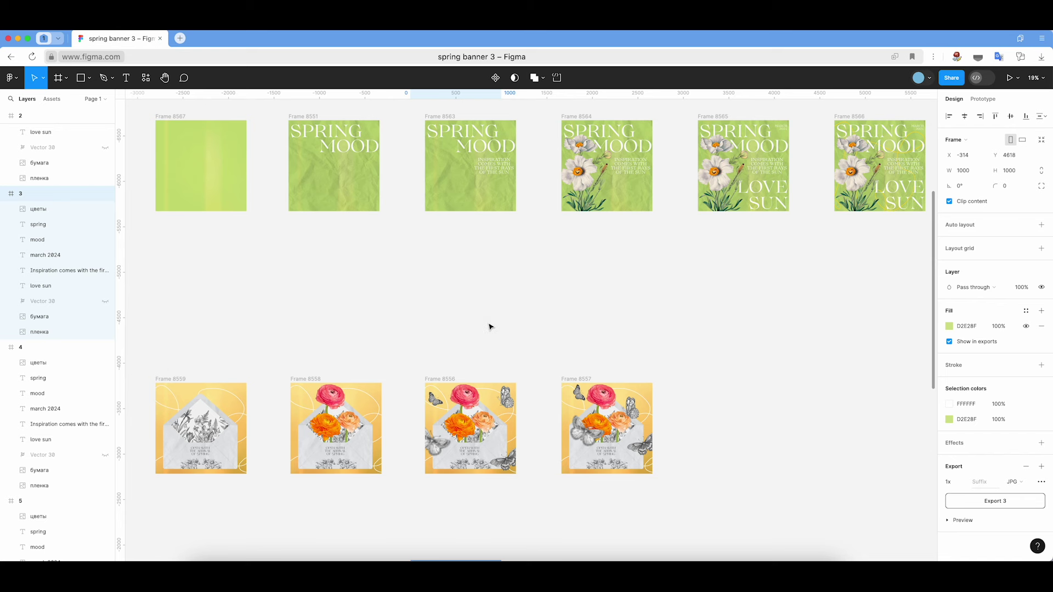
scroll(490, 328, down, 10)
scroll(490, 326, down, 3)
scroll(489, 329, left, 1)
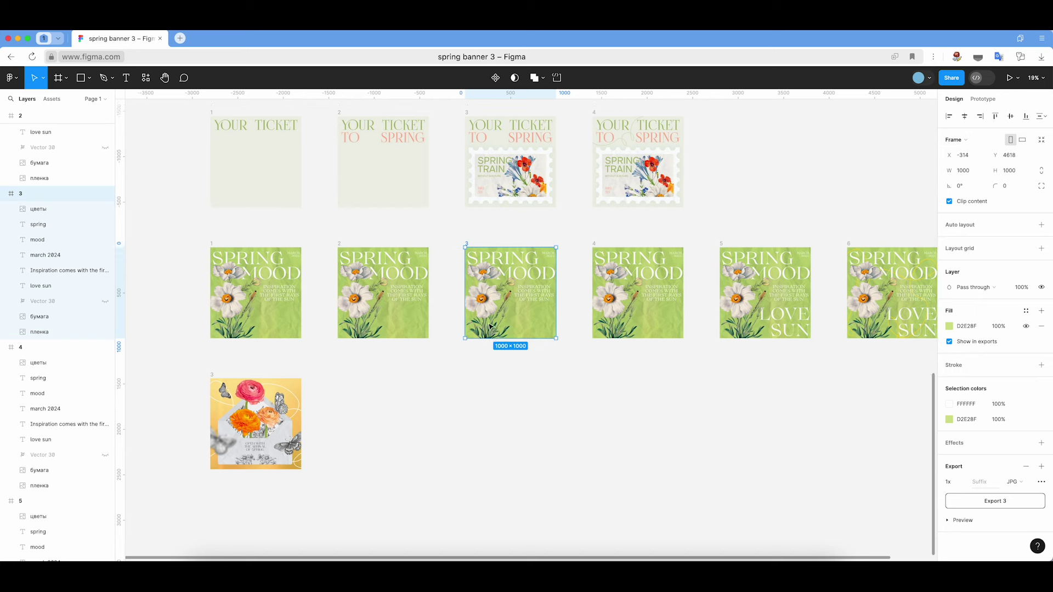
click(483, 298)
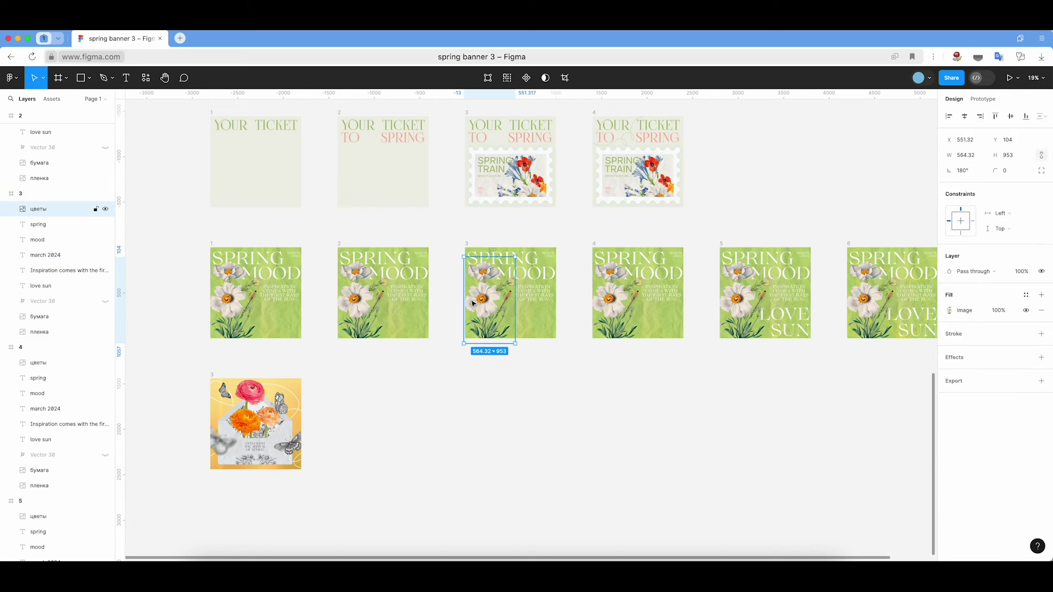
shift+click(360, 302)
shift+click(236, 299)
- Drag the three flower images down below the frame edges and deselect
drag(360, 306, 357, 335)
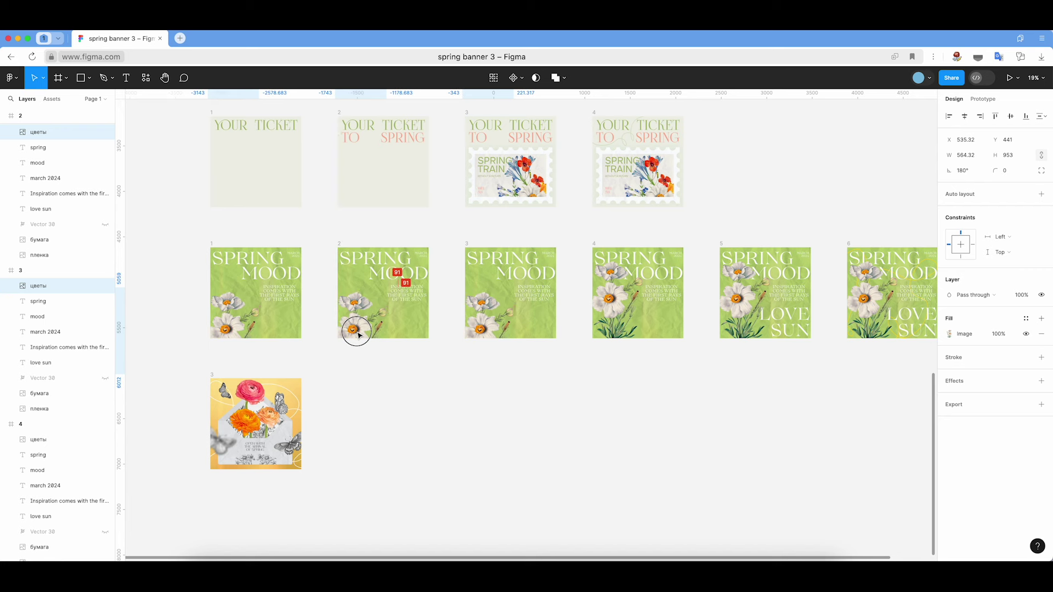
drag(357, 335, 358, 379)
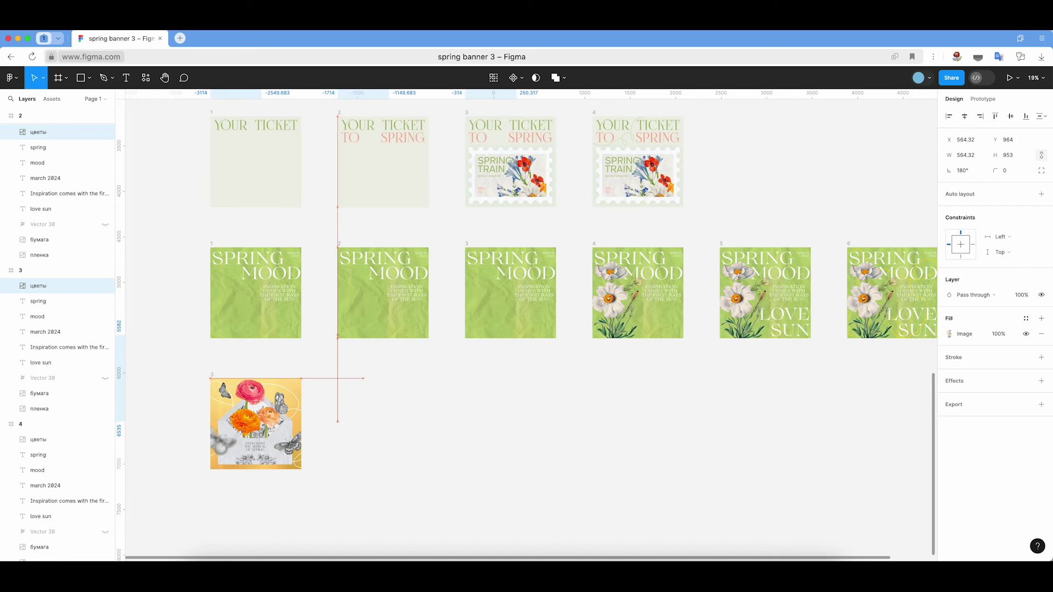
click(713, 395)
scroll(485, 238, up, 15)
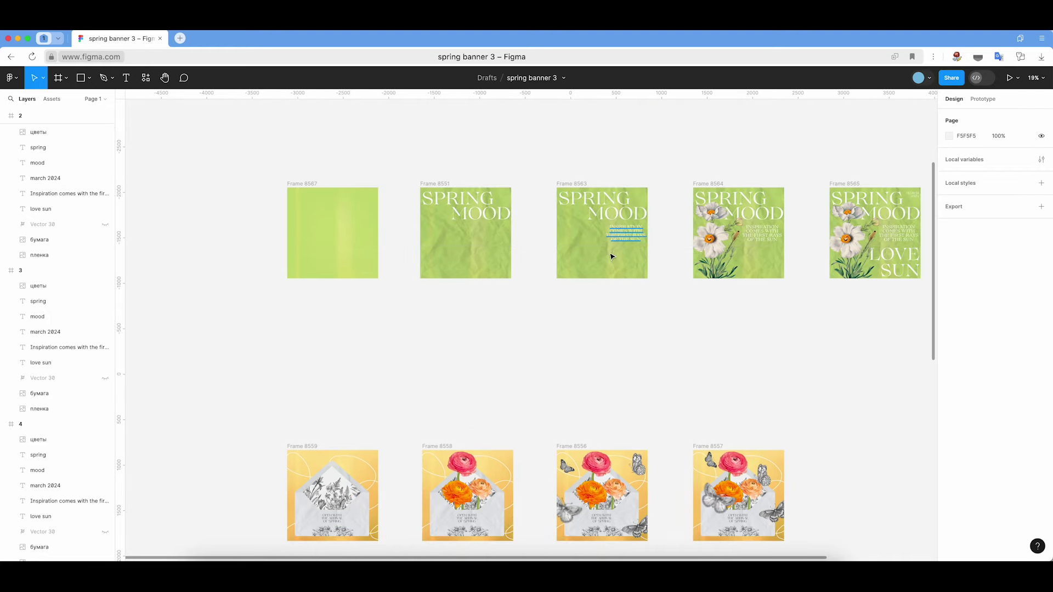
- Hide the Inspiration text in Spring Mood frames 1 and 2
scroll(546, 313, down, 15)
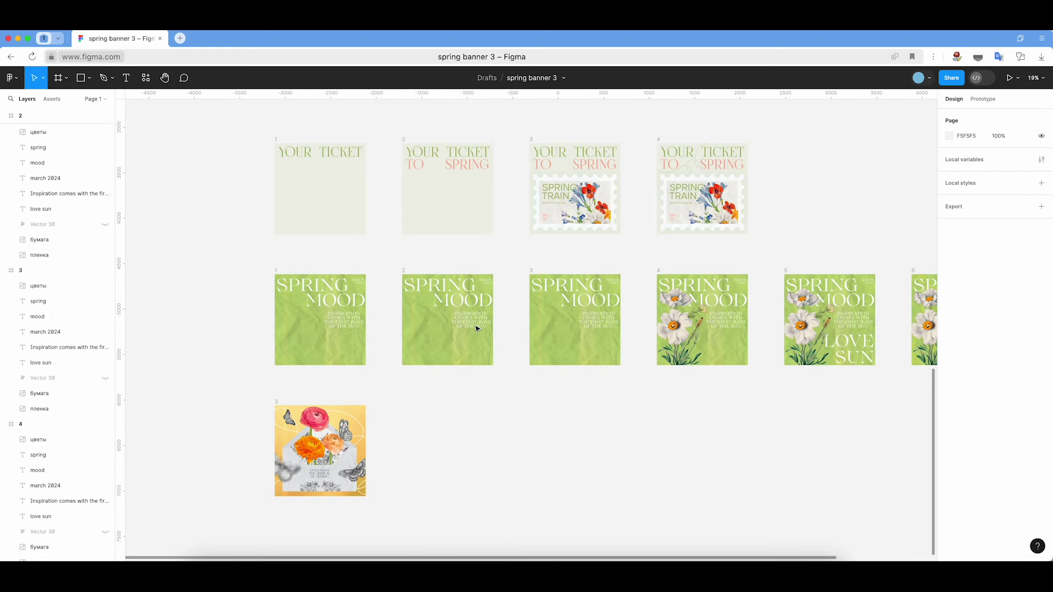
click(461, 319)
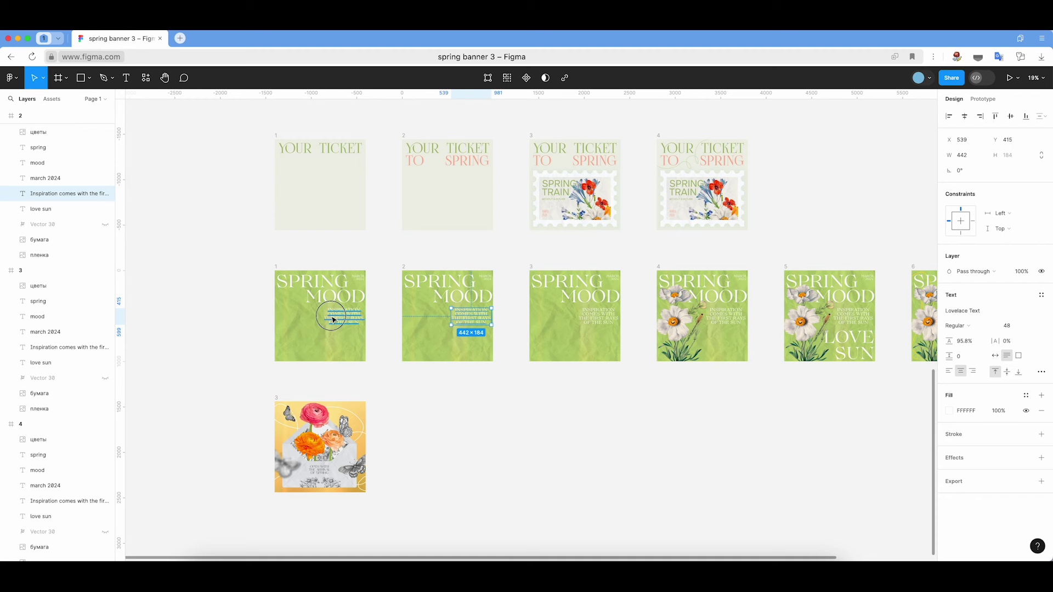
shift+click(333, 319)
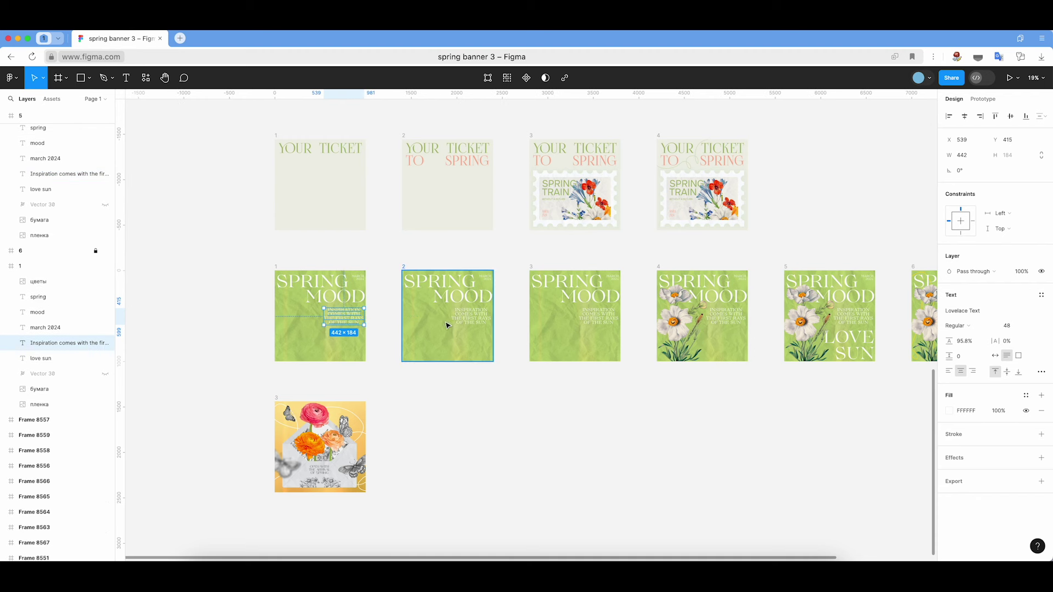
click(105, 343)
click(553, 404)
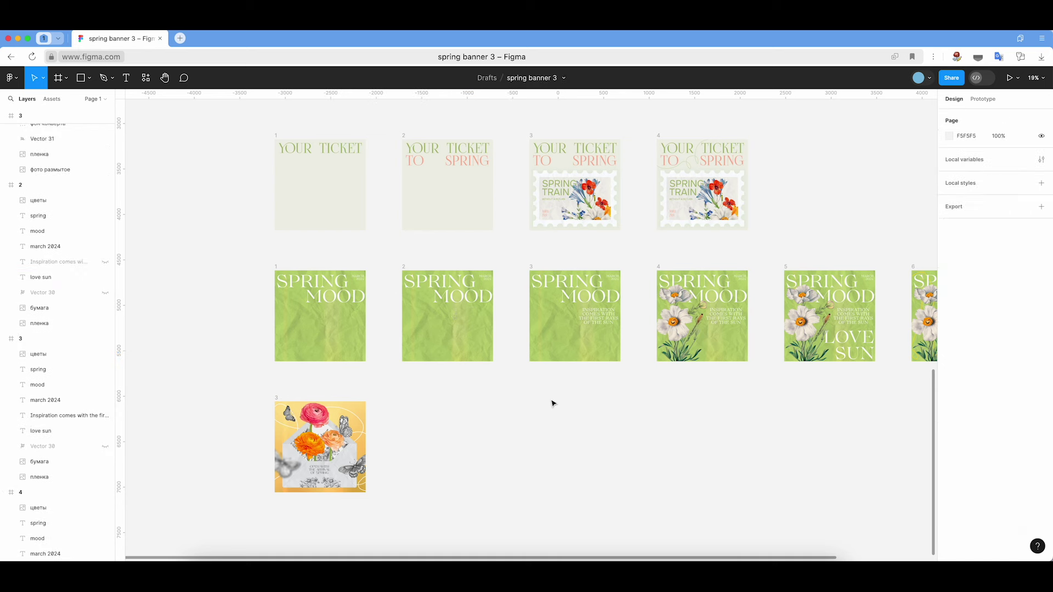
- Hide the march 2024 text layers in frames 1, 3 and 4, leaving frames 5–6 visible
scroll(553, 404, up, 3)
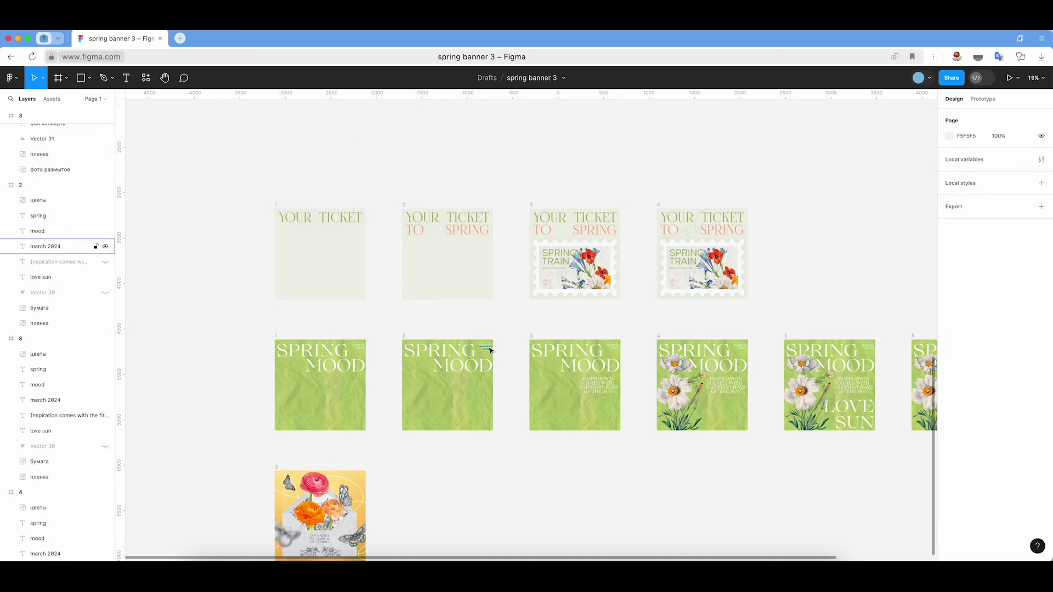
scroll(490, 350, up, 10)
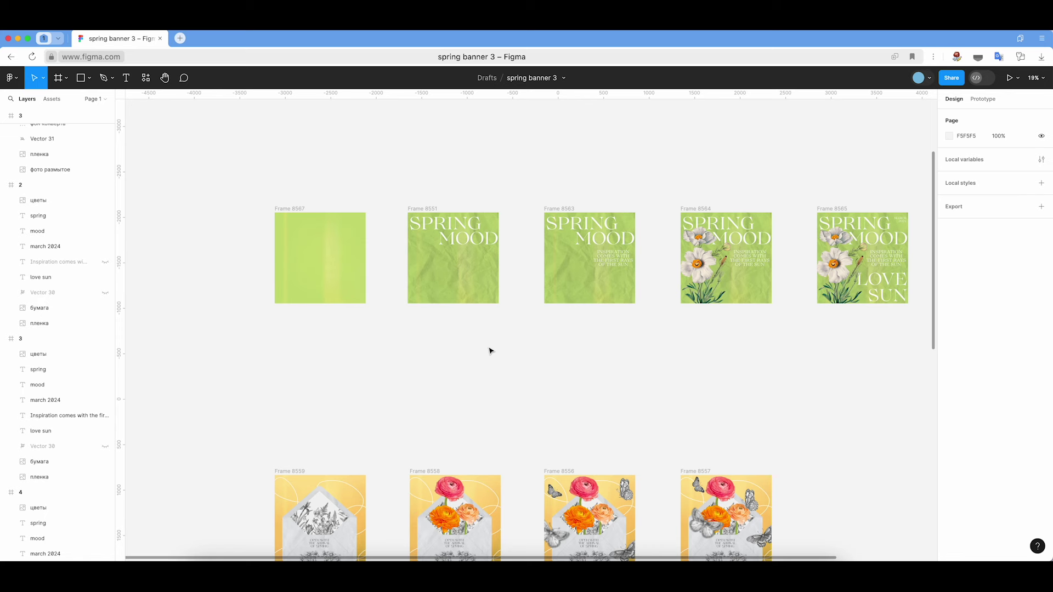
scroll(490, 350, right, 5)
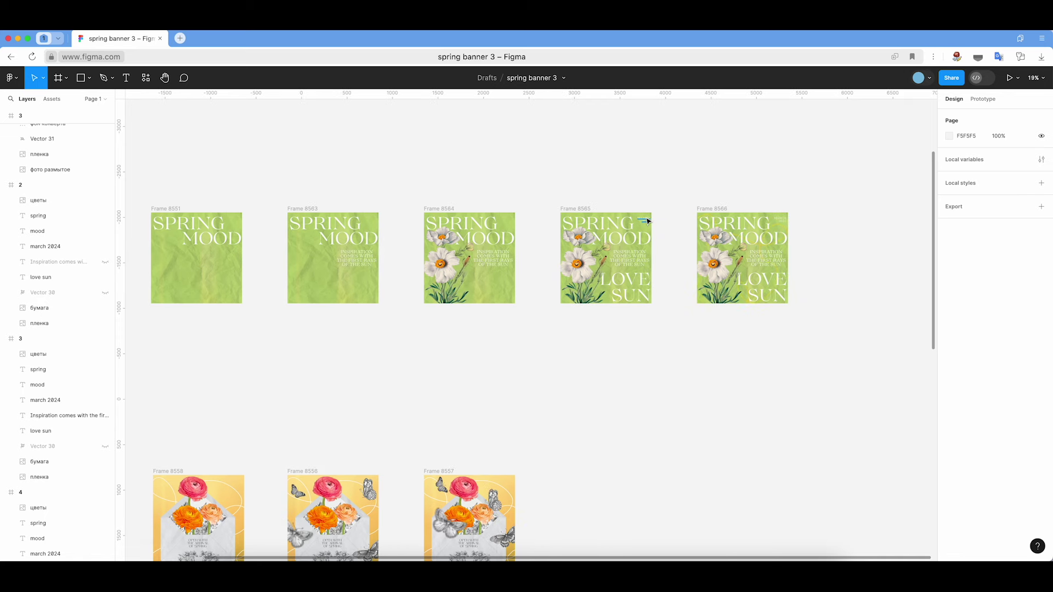
scroll(644, 419, down, 10)
scroll(645, 419, down, 3)
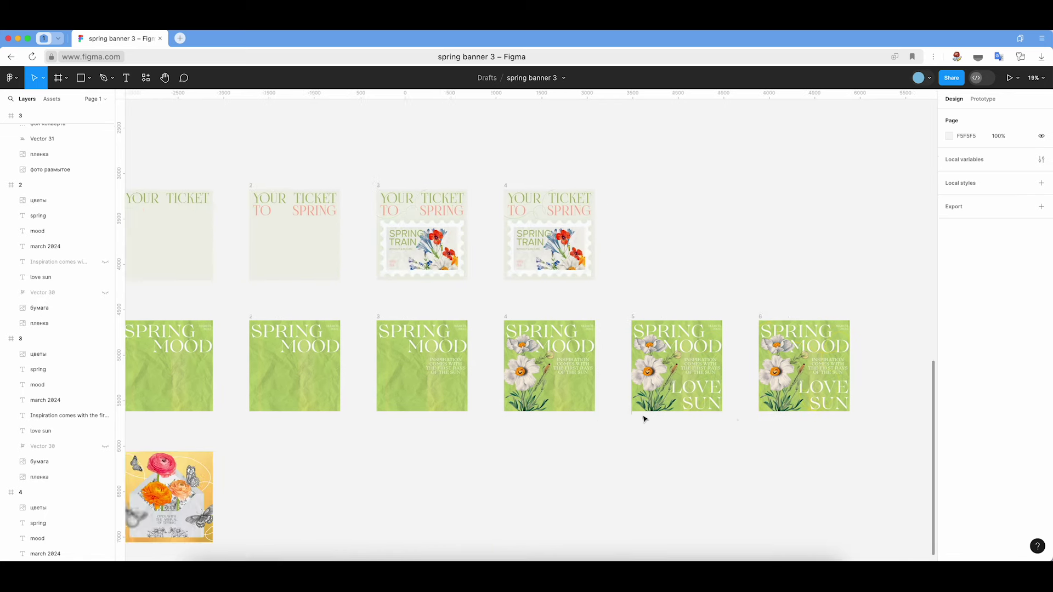
scroll(644, 419, left, 10)
scroll(645, 420, right, 8)
scroll(645, 419, right, 5)
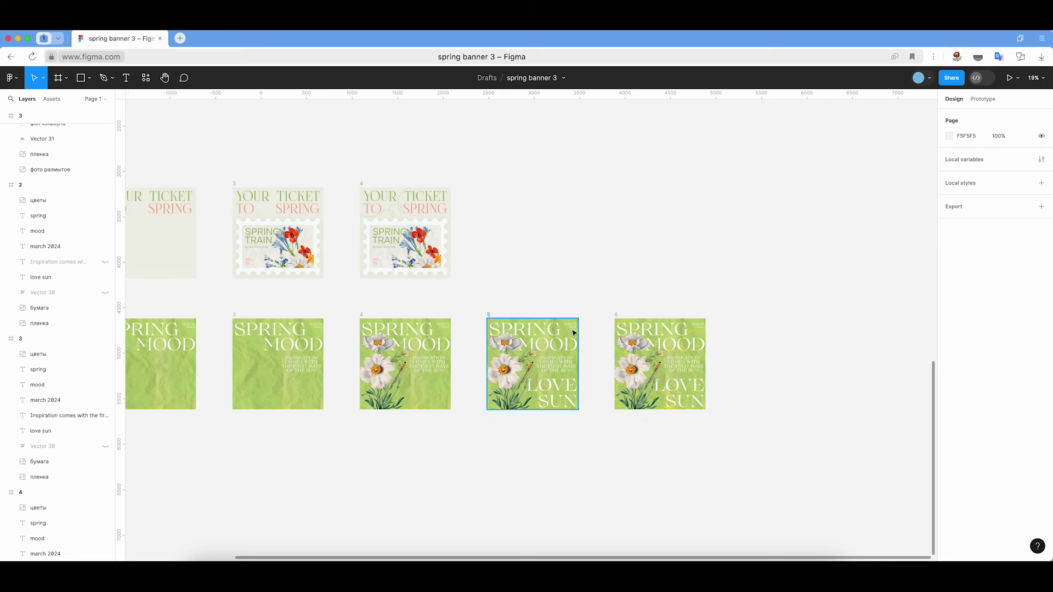
click(571, 327)
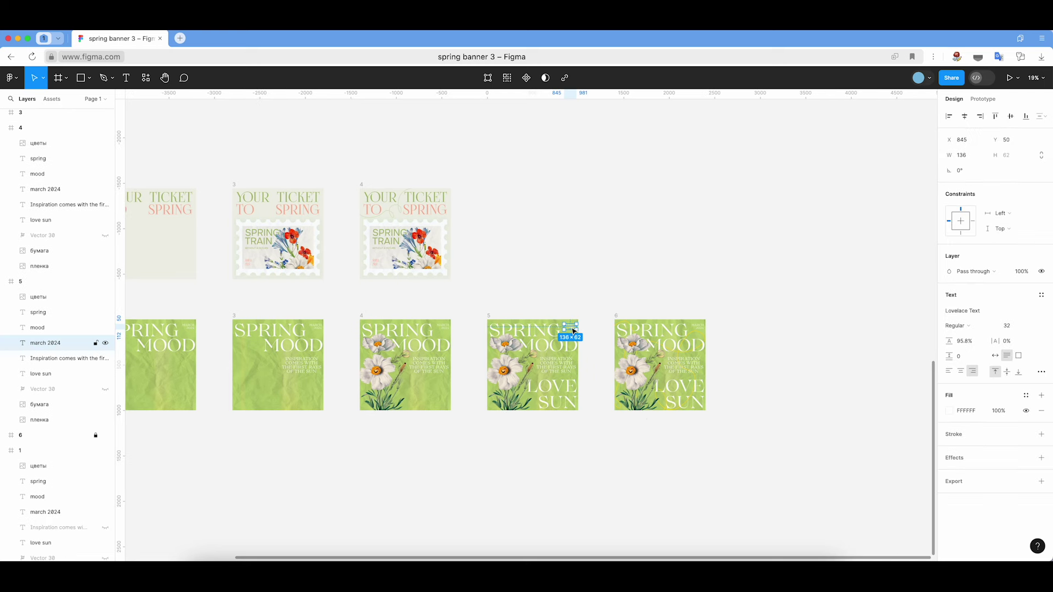
click(508, 78)
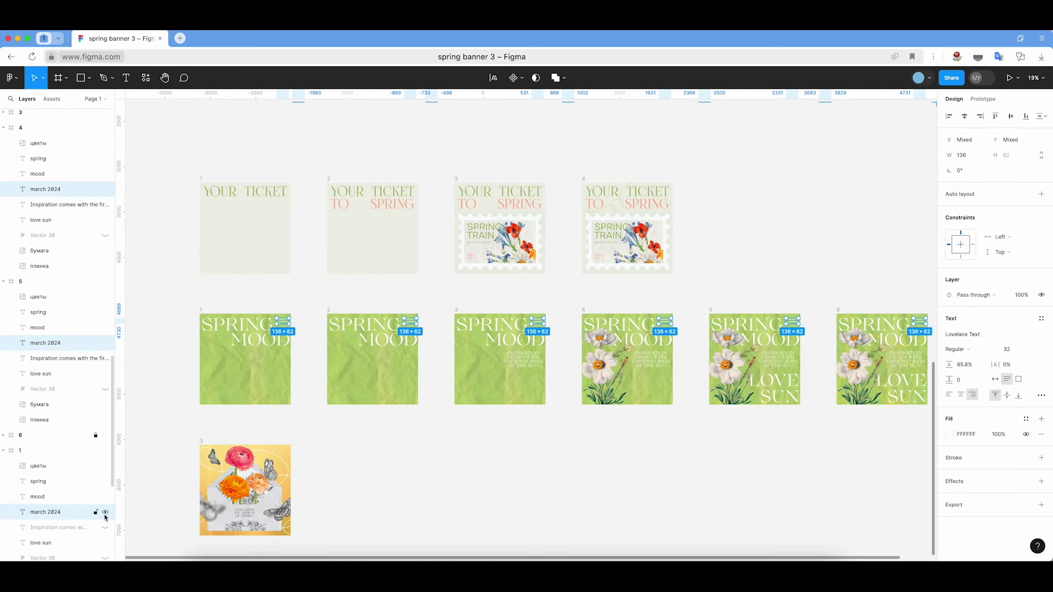
click(105, 513)
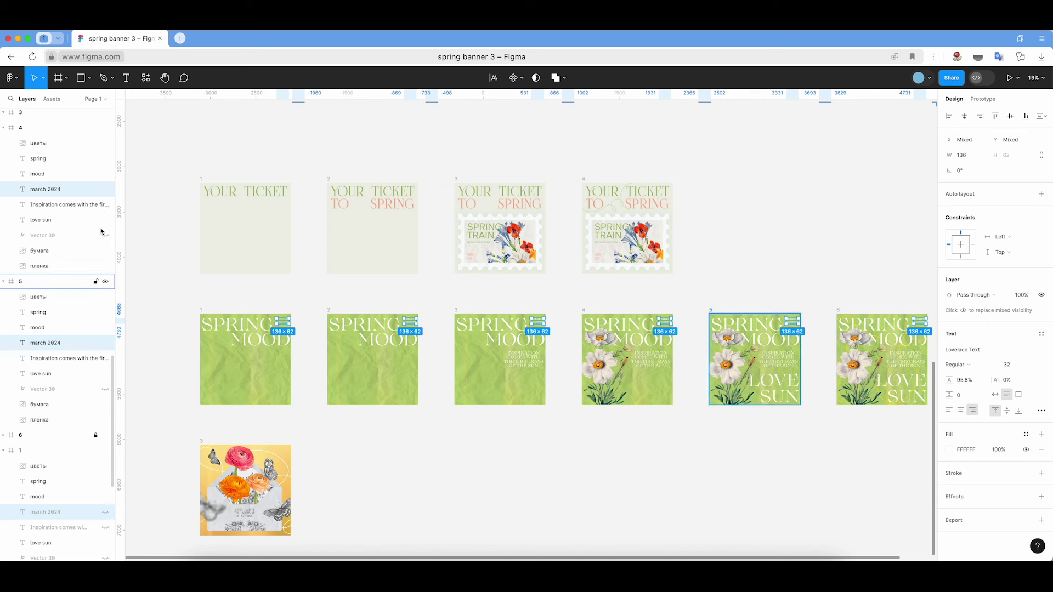
click(106, 189)
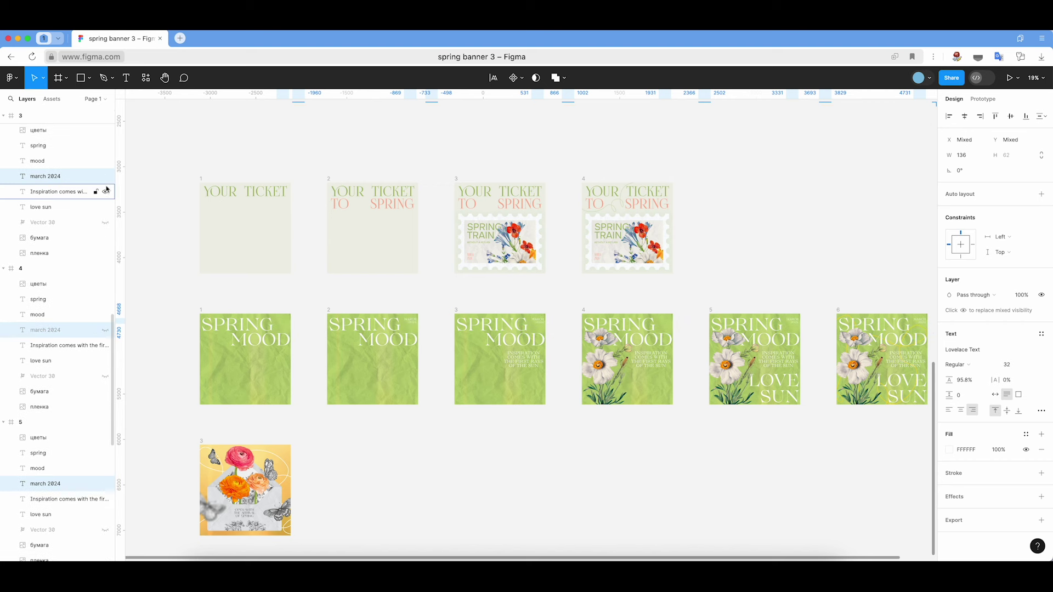
click(105, 178)
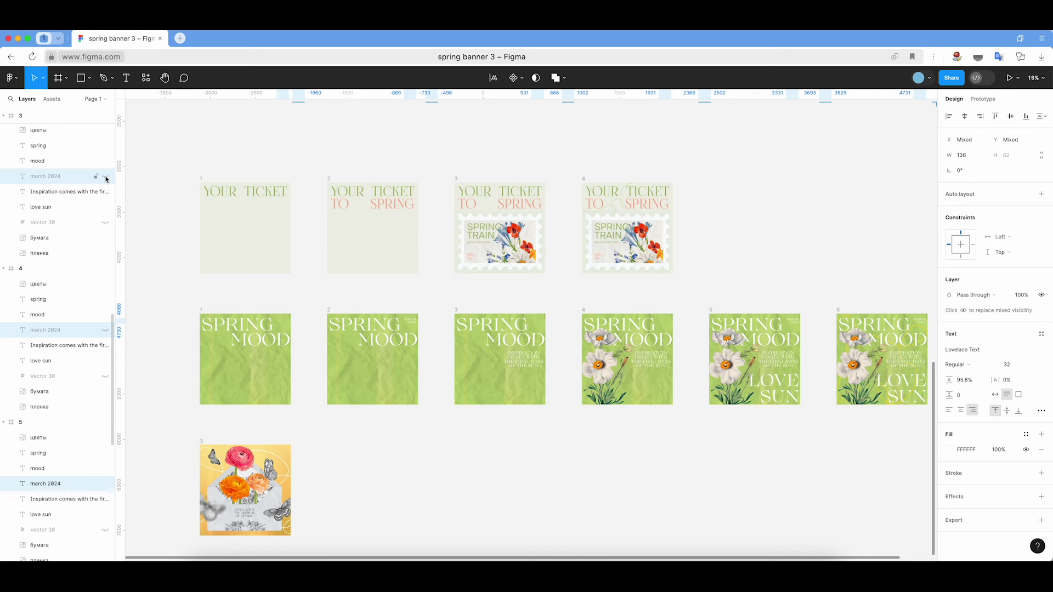
scroll(106, 179, up, 4)
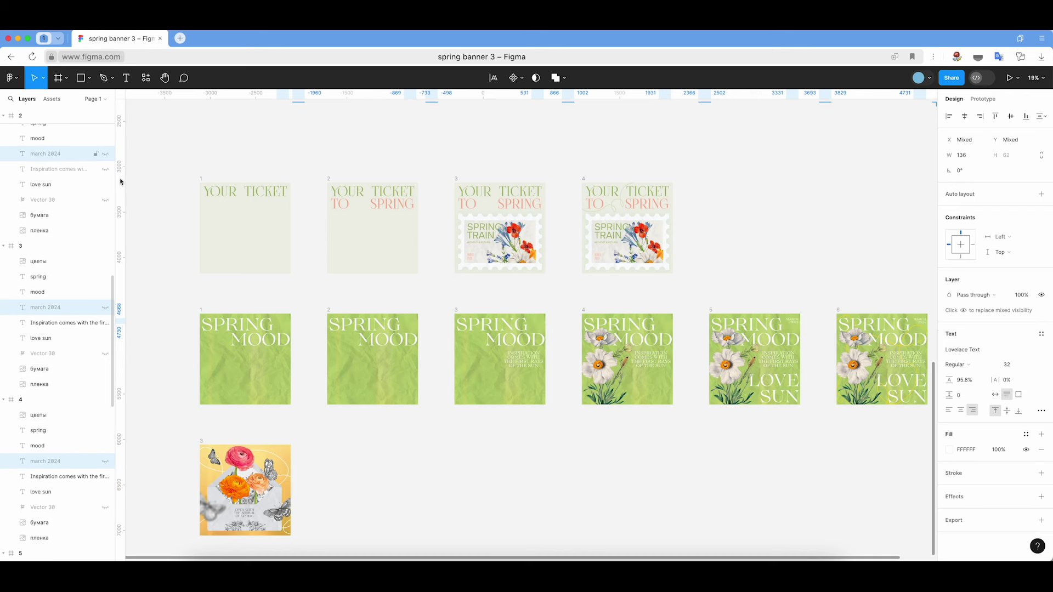
click(543, 470)
- Move frame 1's SPRING title out to the left and MOOD title out to the right
scroll(543, 468, left, 3)
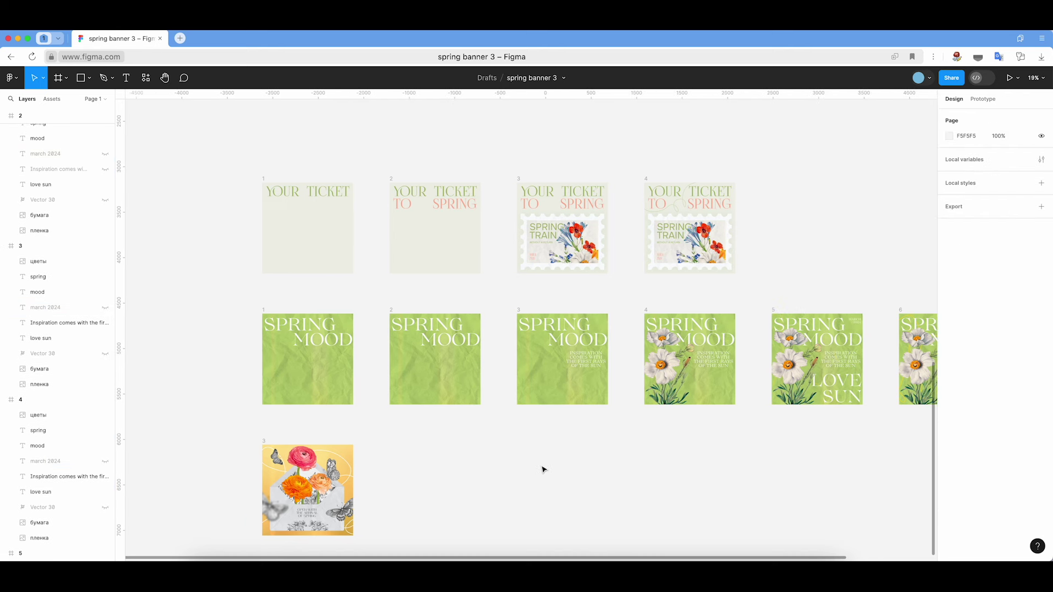
scroll(499, 344, down, 2)
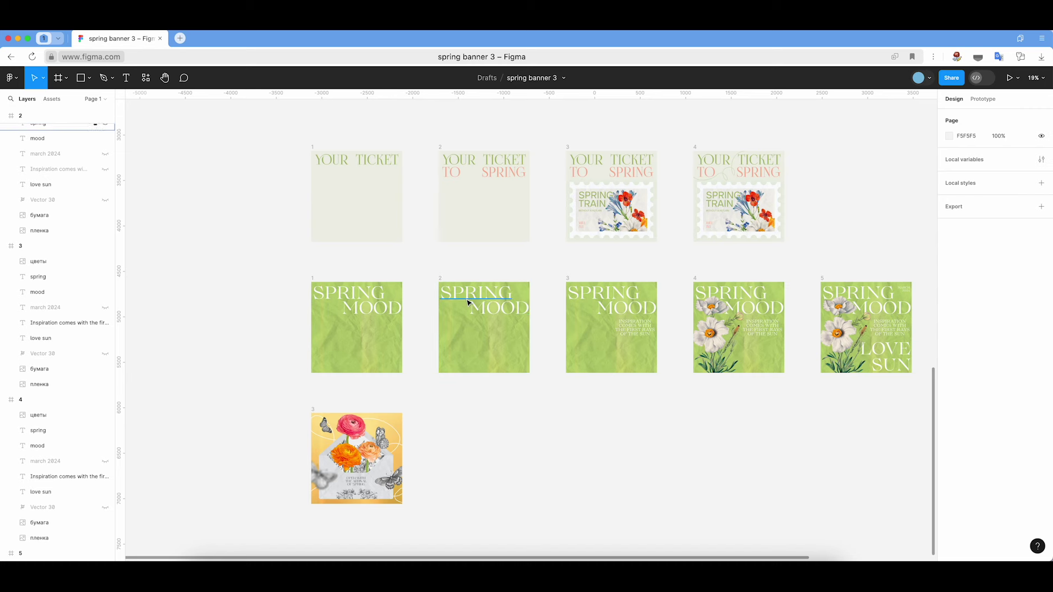
scroll(406, 321, up, 5)
scroll(406, 321, left, 3)
scroll(405, 321, up, 1)
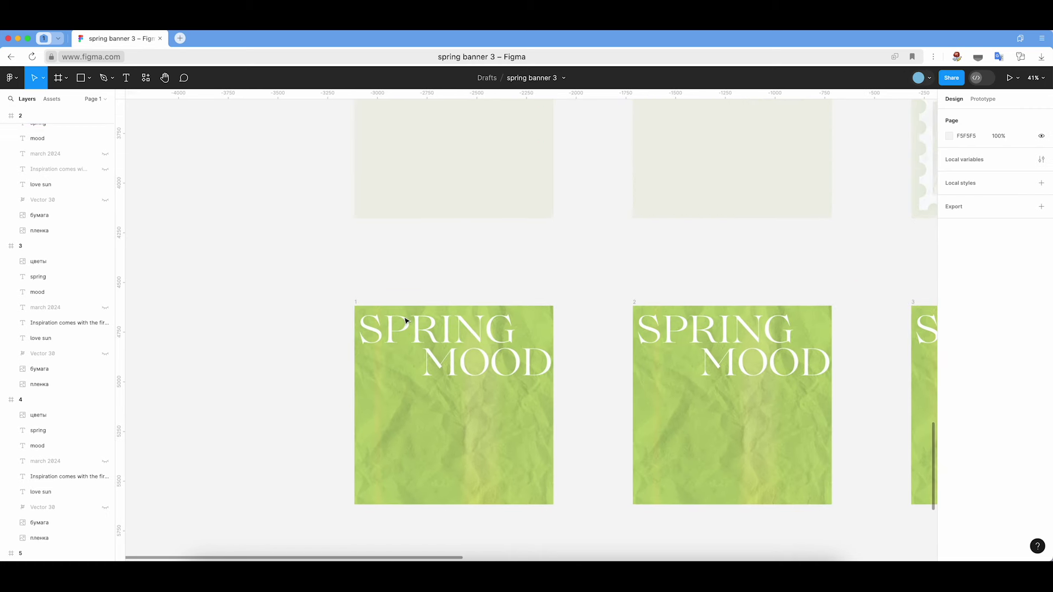
click(493, 332)
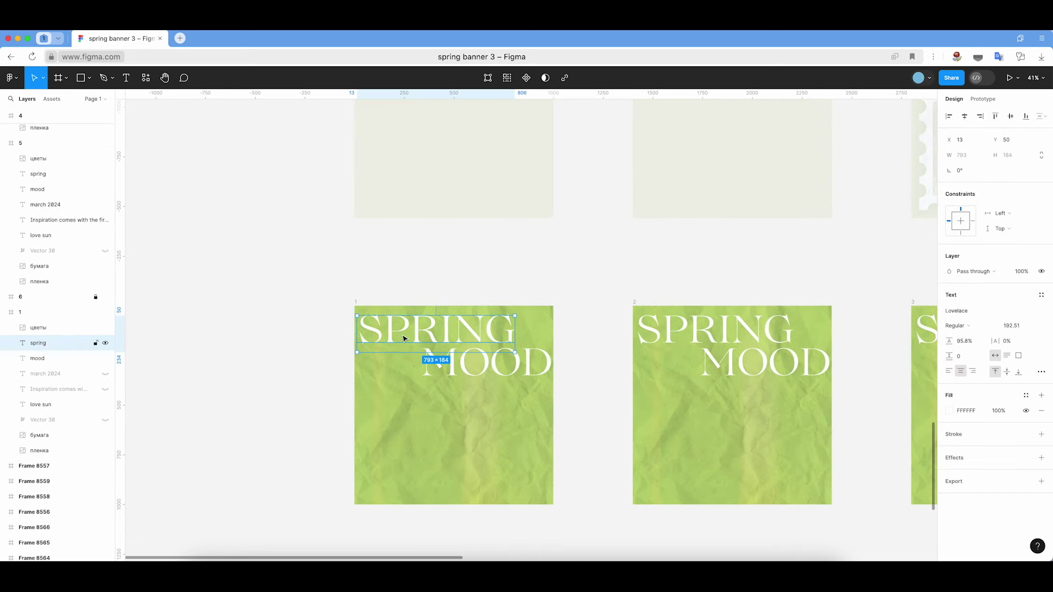
drag(470, 336, 301, 336)
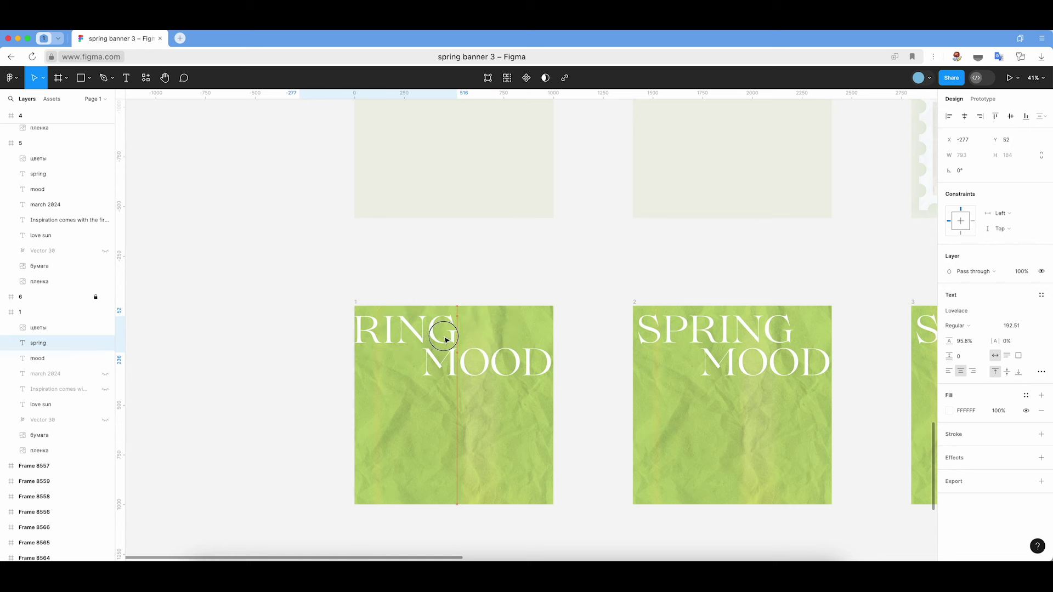
drag(448, 364, 565, 364)
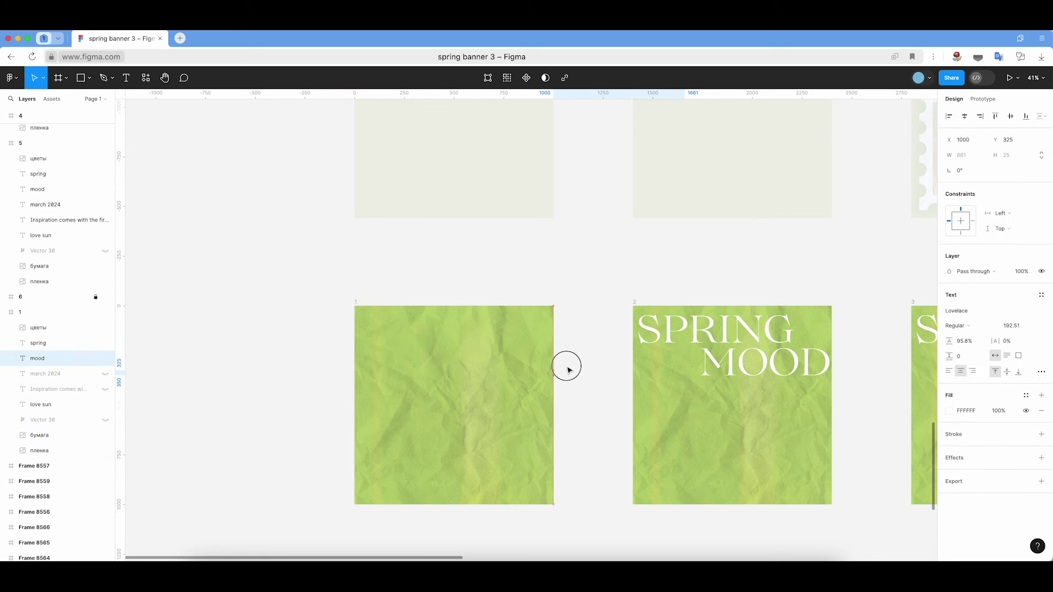
click(561, 290)
- Hide the бумага paper texture layer in frame 1
click(357, 301)
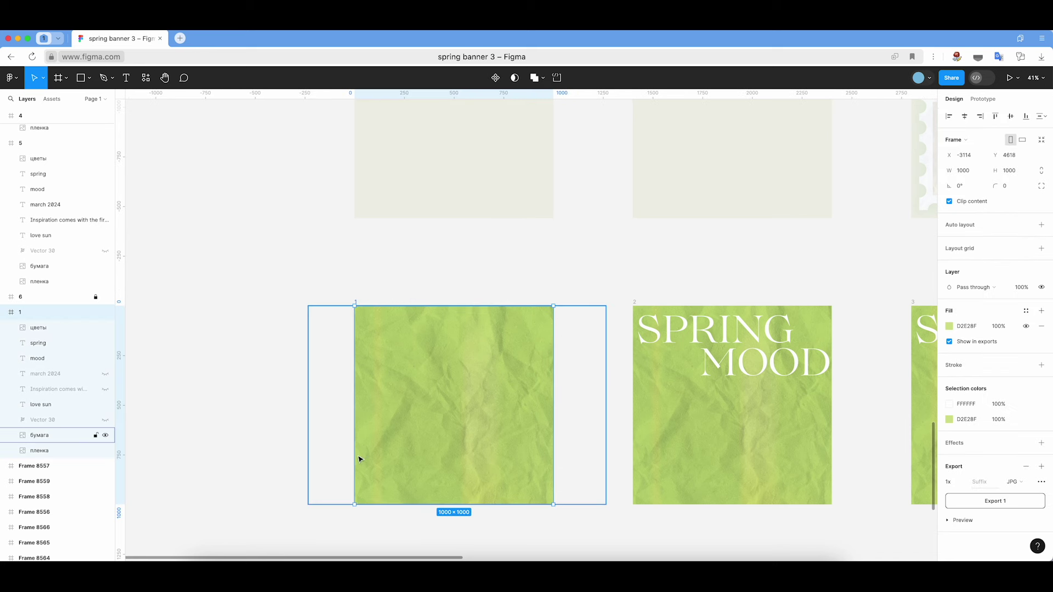
click(108, 441)
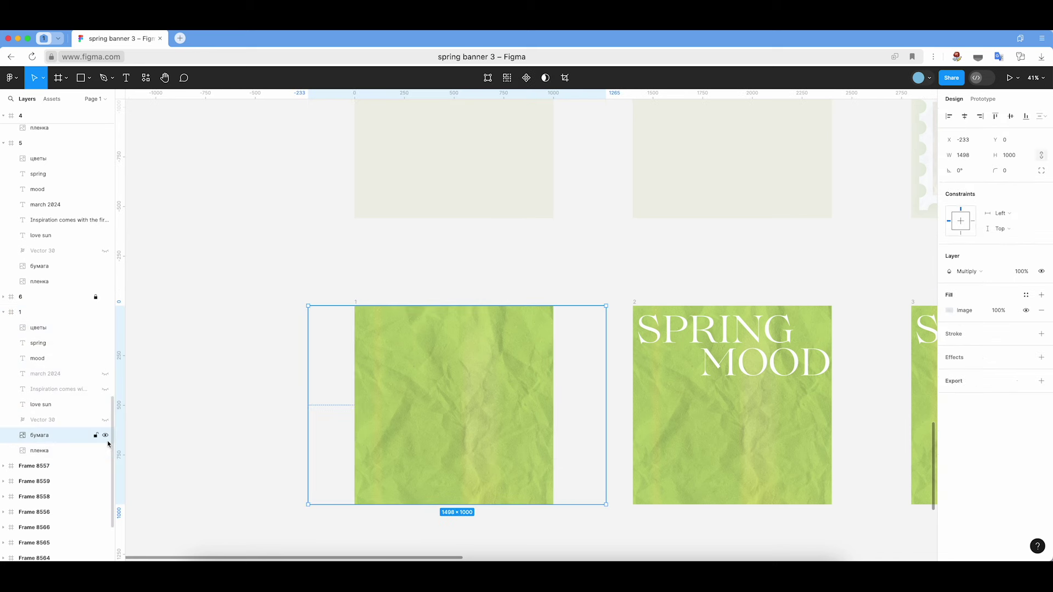
click(105, 434)
click(259, 433)
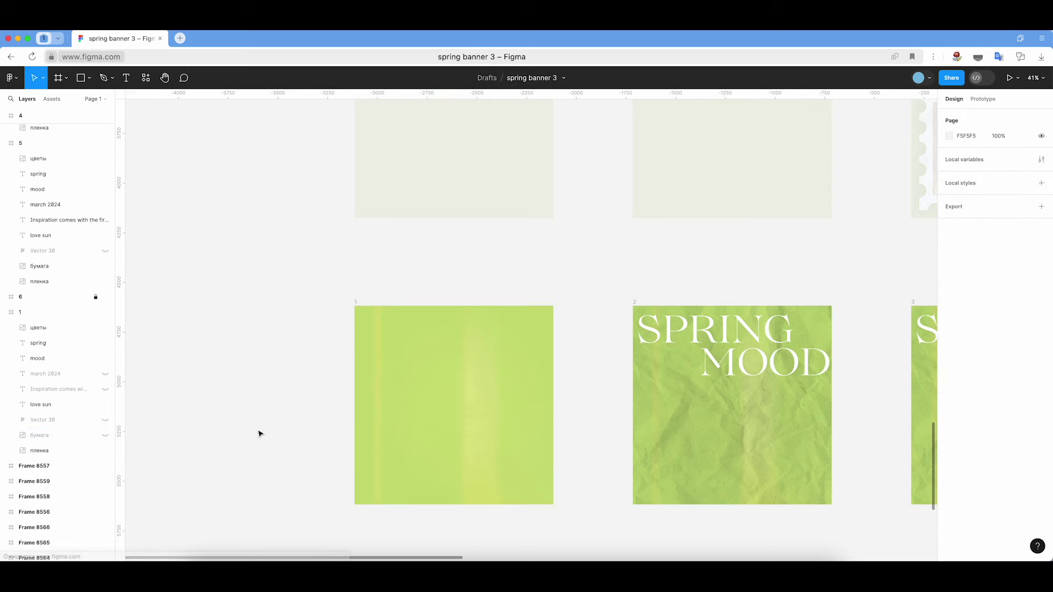
scroll(260, 434, down, 5)
scroll(260, 433, down, 2)
scroll(258, 430, up, 3)
scroll(258, 430, up, 1)
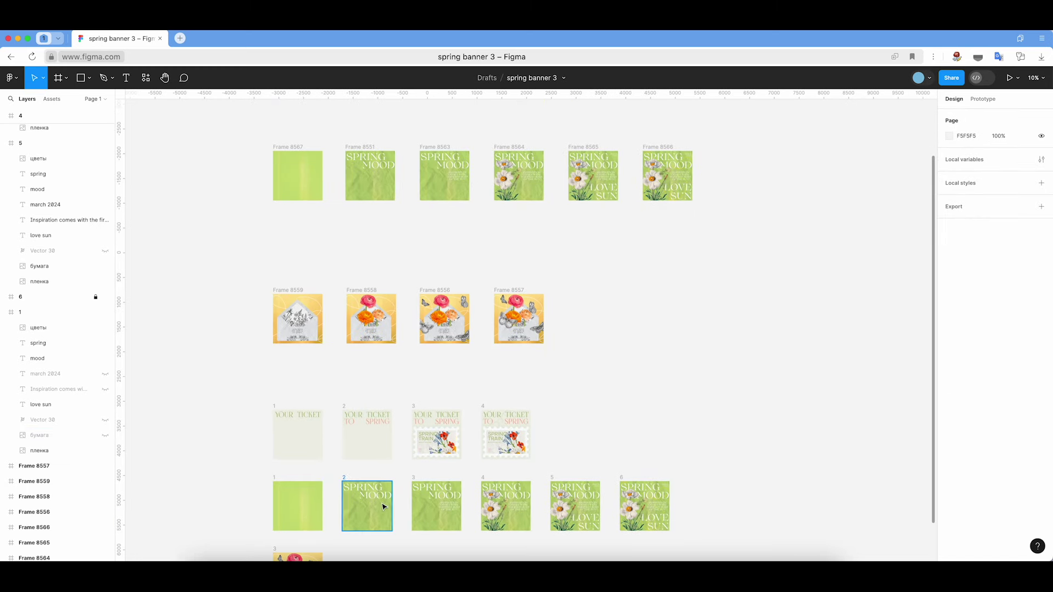
scroll(694, 510, right, 1)
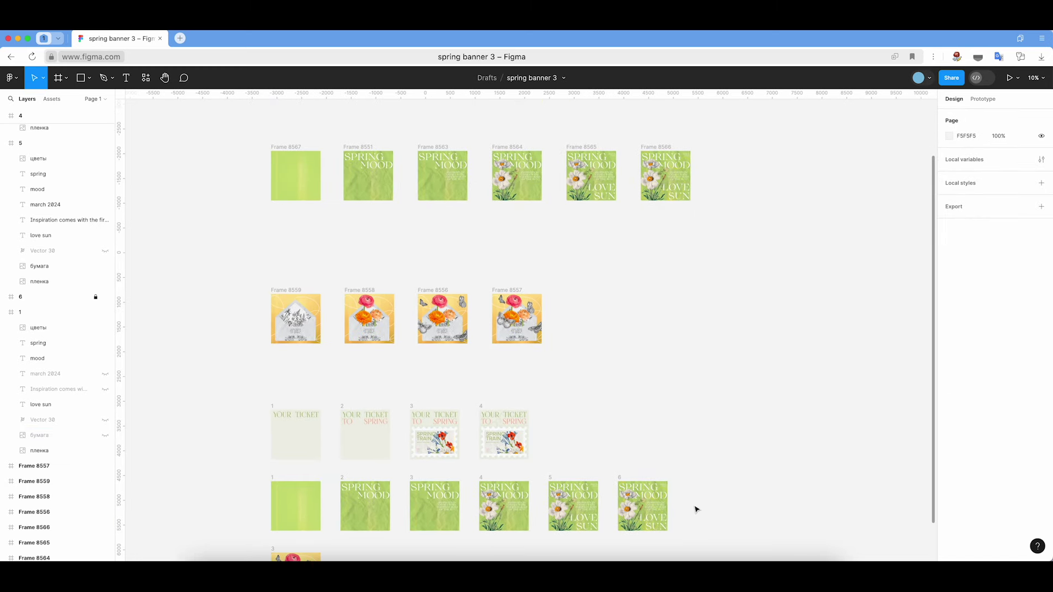
scroll(702, 510, down, 3)
scroll(703, 510, down, 2)
- In Prototype mode, make Spring Mood frame 1 the starting point of Flow 5
scroll(703, 509, up, 3)
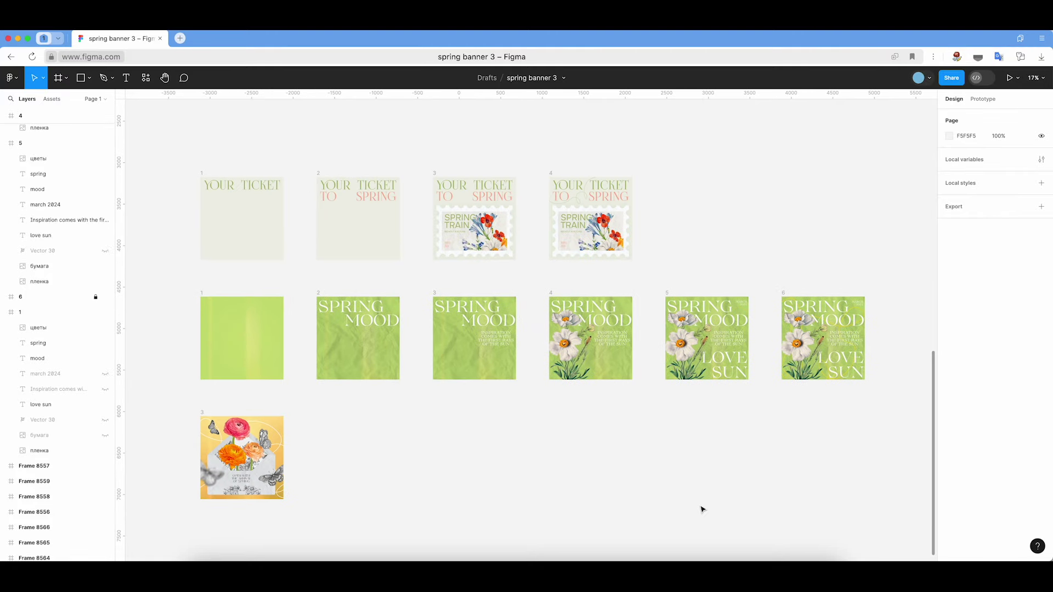
click(984, 99)
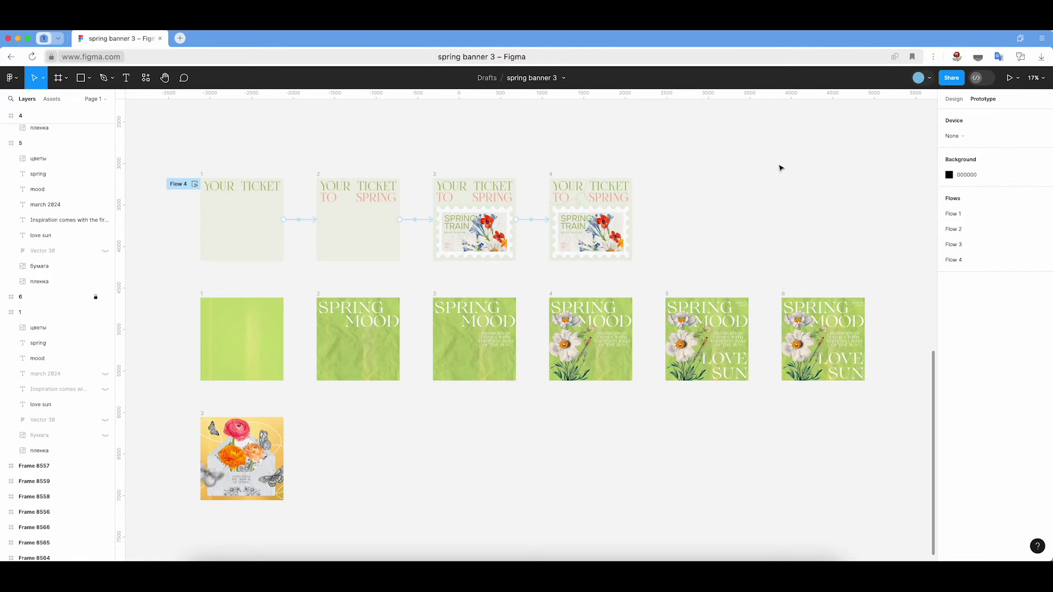
click(208, 294)
scroll(265, 285, left, 3)
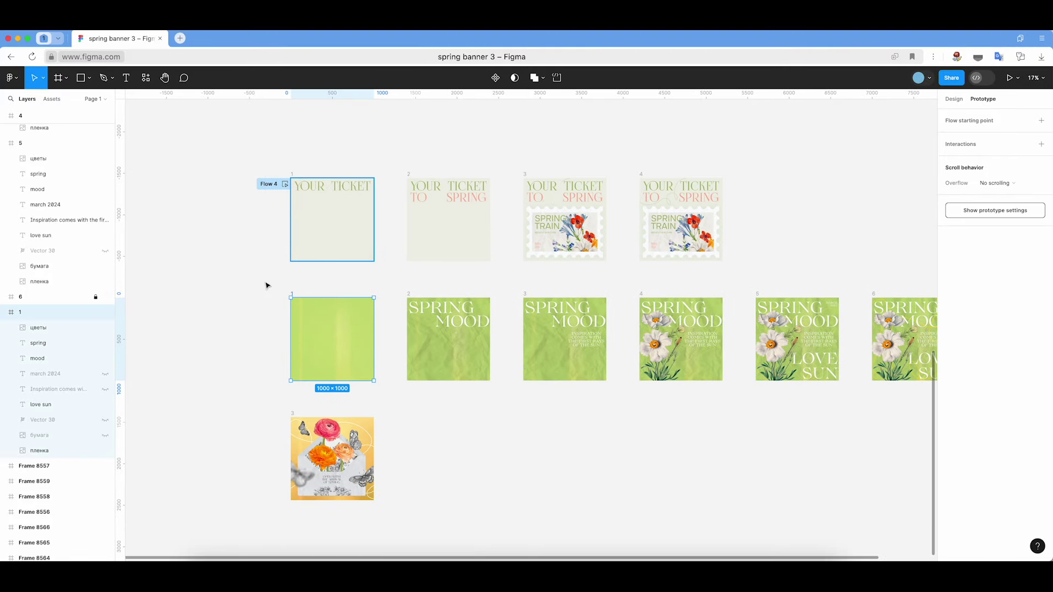
click(1042, 121)
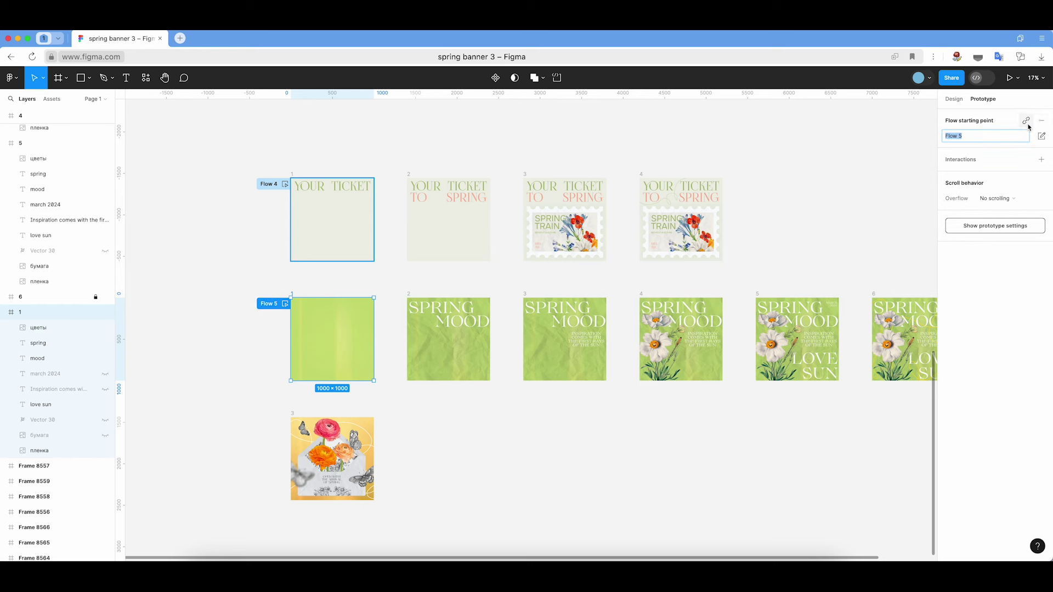
click(993, 319)
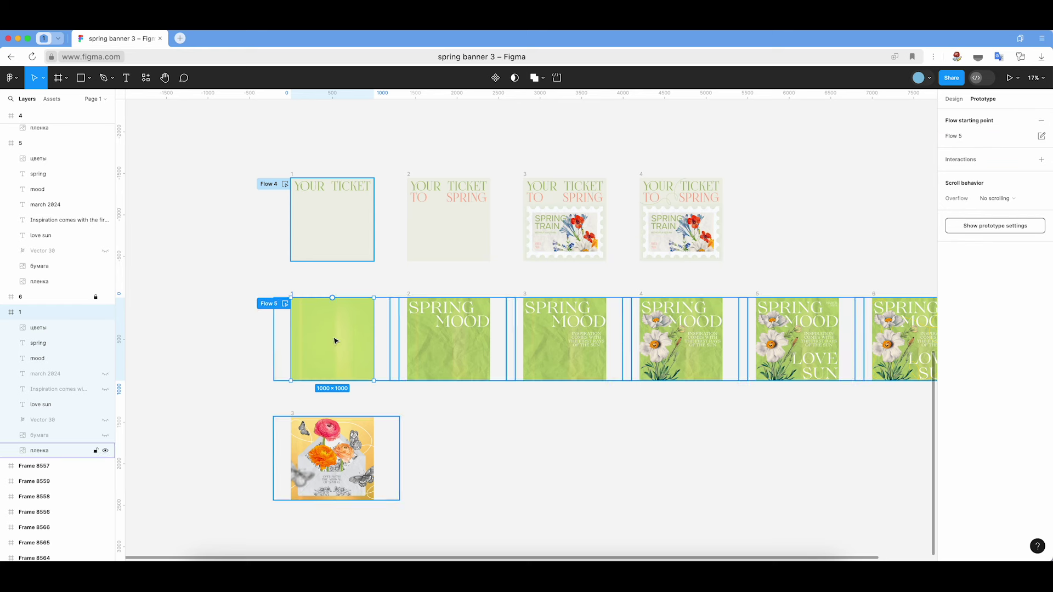
- Link frame 1 to frame 2 with an After delay 1ms trigger and Linear easing
scroll(292, 293, up, 3)
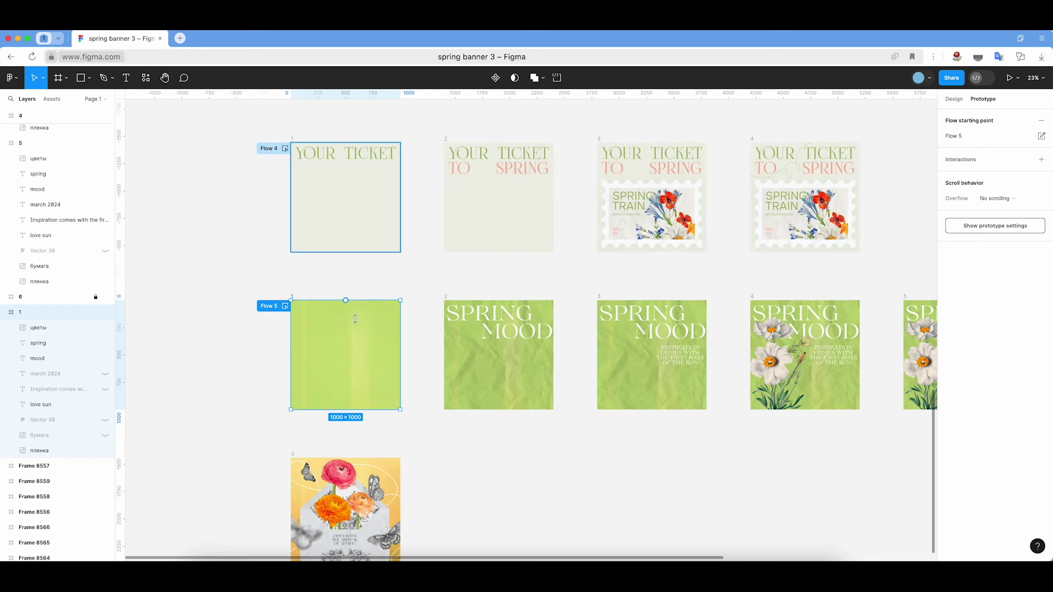
drag(401, 356, 453, 353)
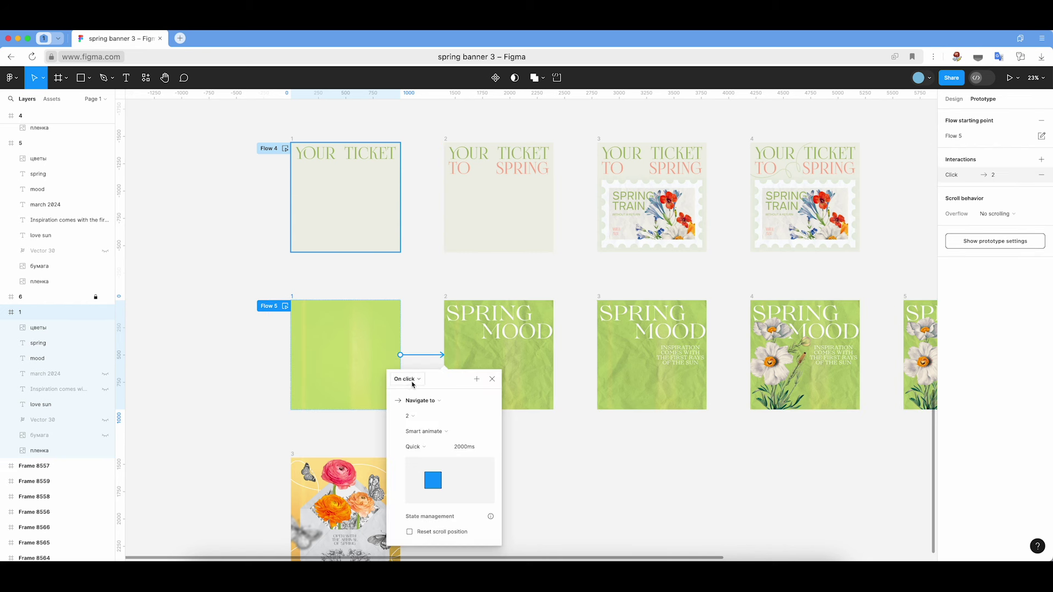
click(413, 381)
click(422, 500)
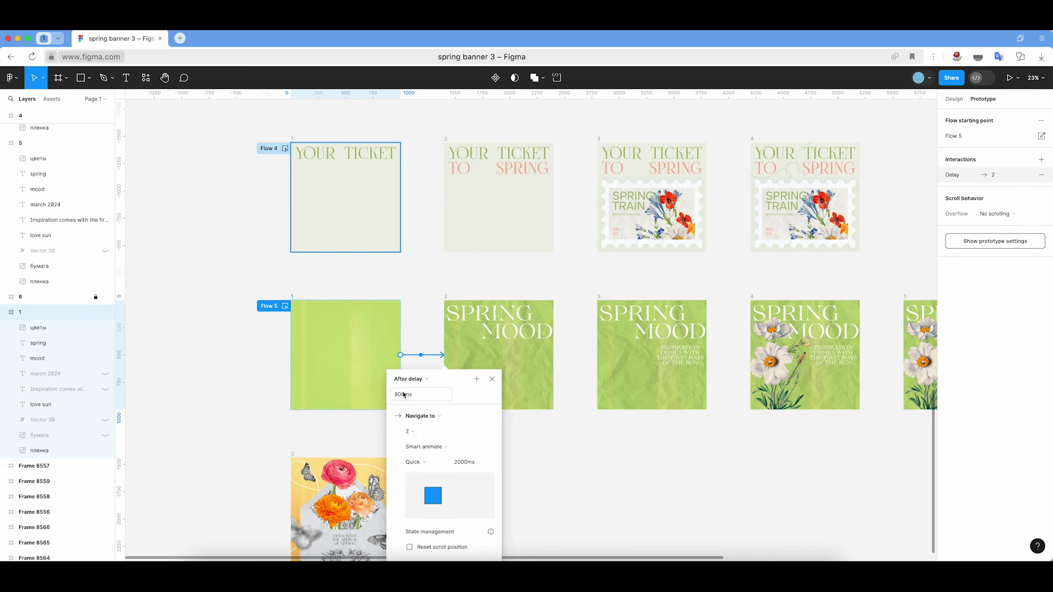
text(0)
key(Return)
click(416, 462)
click(418, 342)
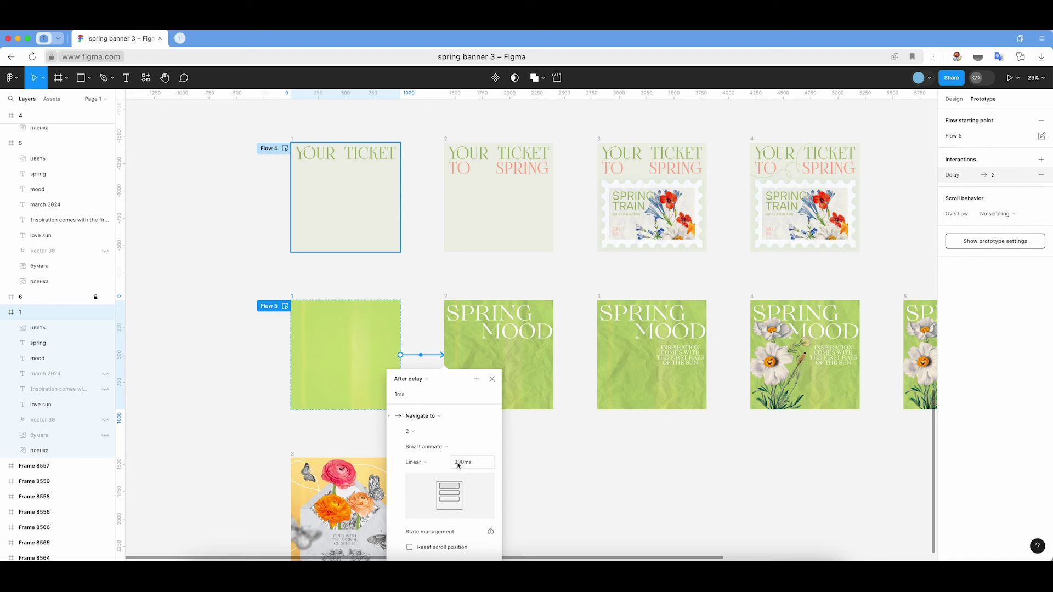
click(459, 463)
scroll(498, 317, right, 2)
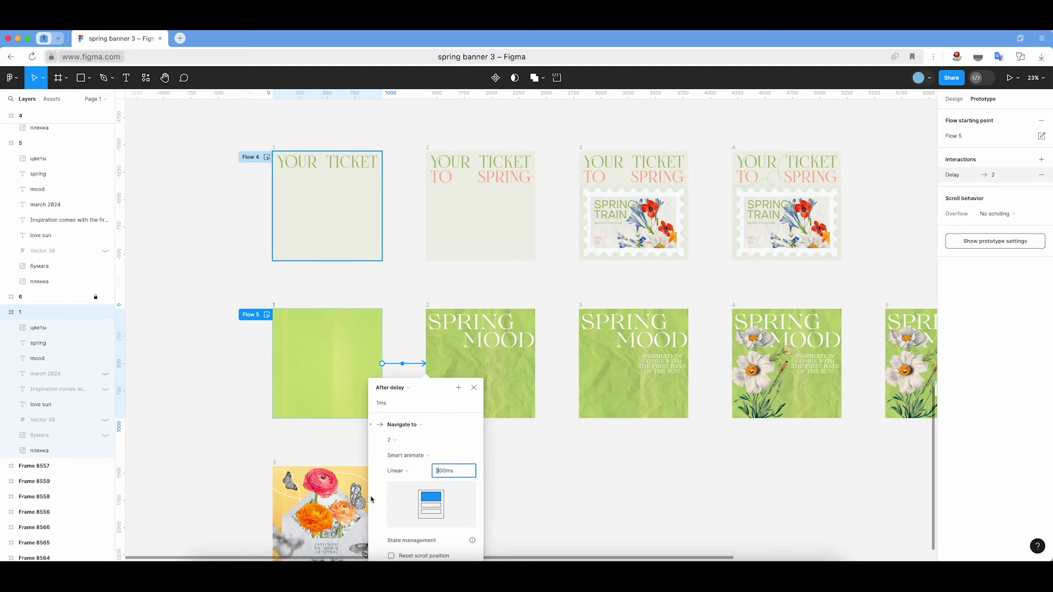
text(600)
click(574, 477)
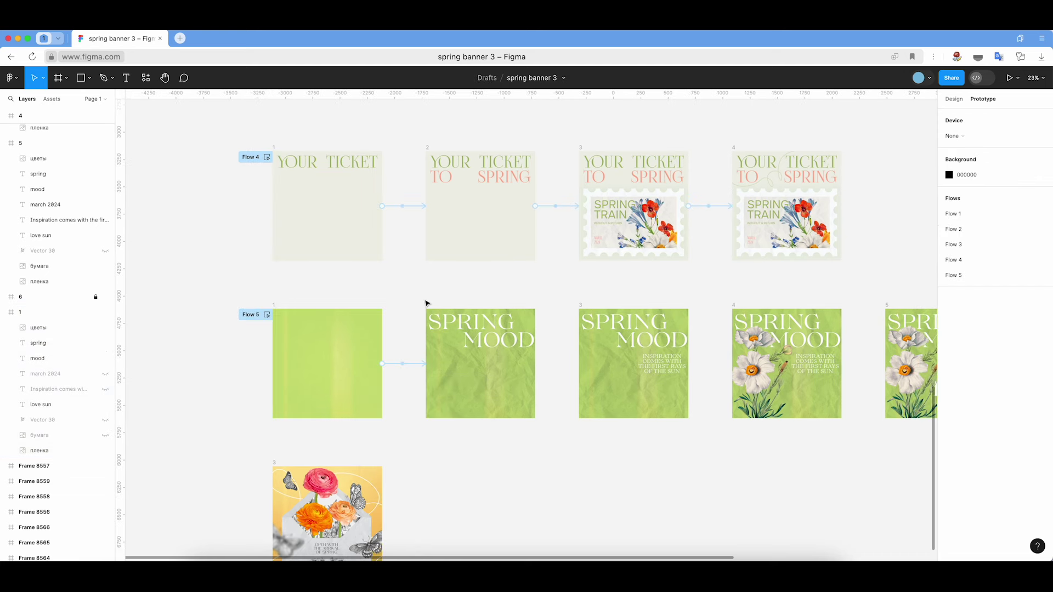
click(427, 305)
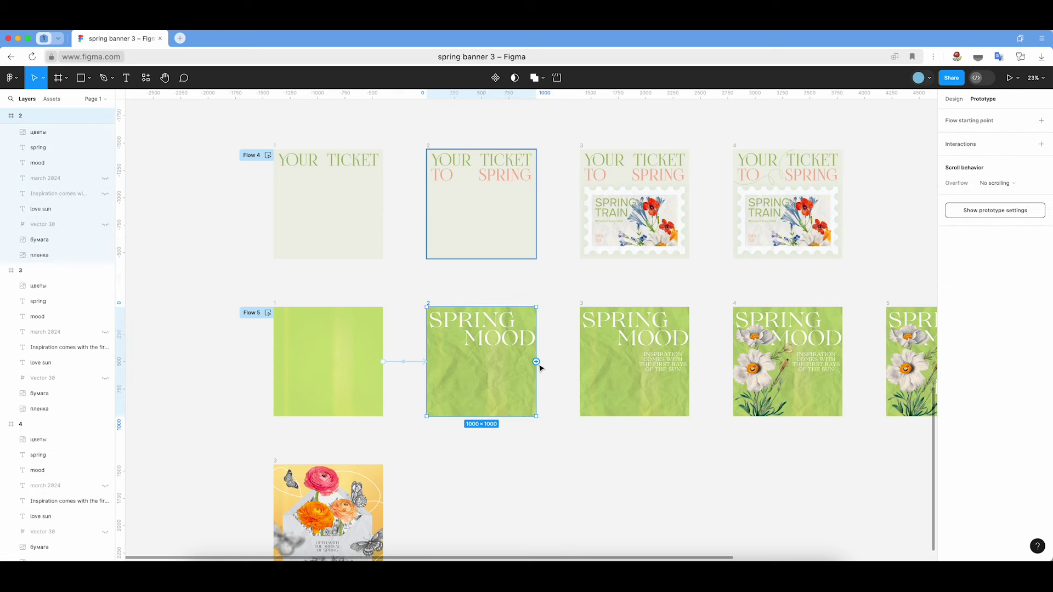
- Link frame 2 to frame 3 with an After delay 1ms trigger
drag(570, 364, 669, 357)
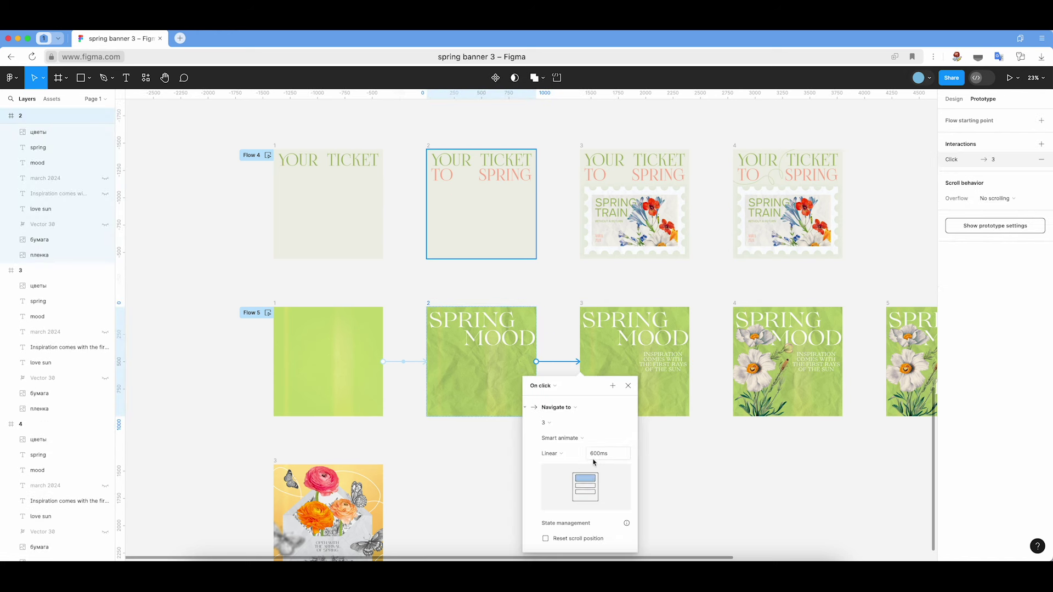
click(594, 456)
text(300)
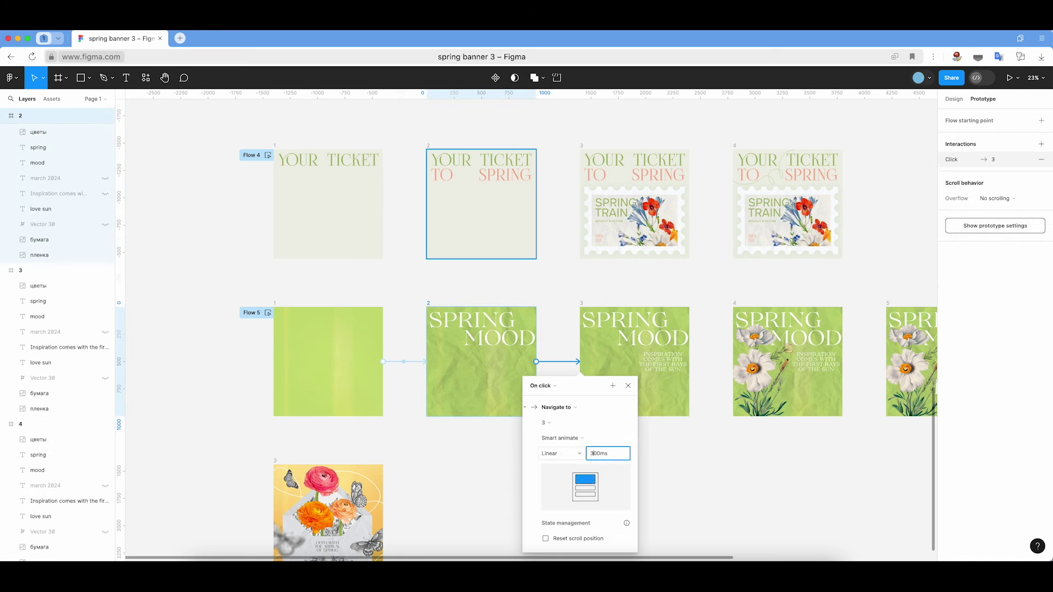
click(549, 387)
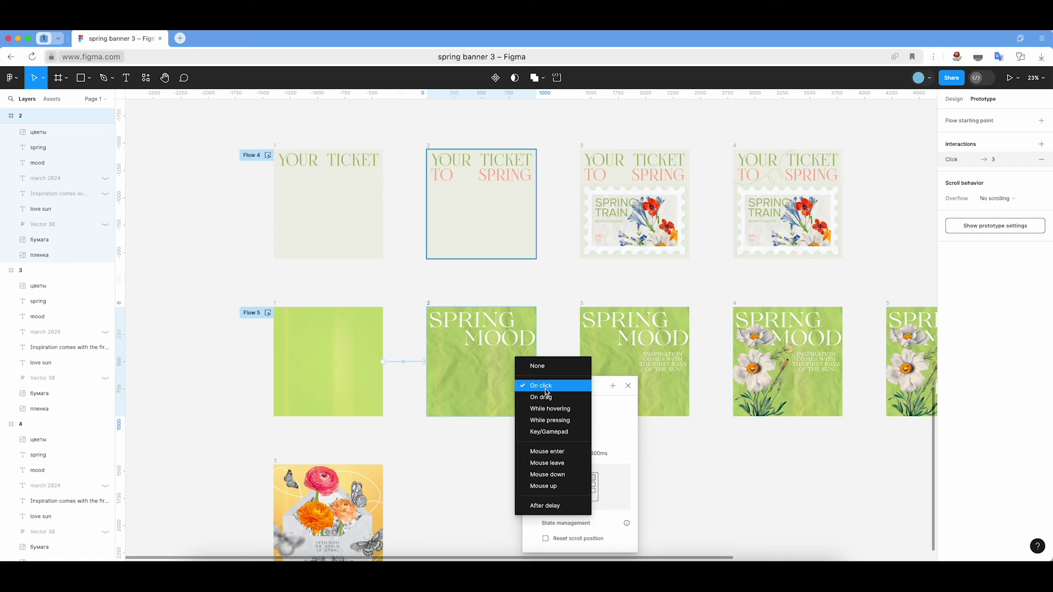
click(543, 510)
click(545, 403)
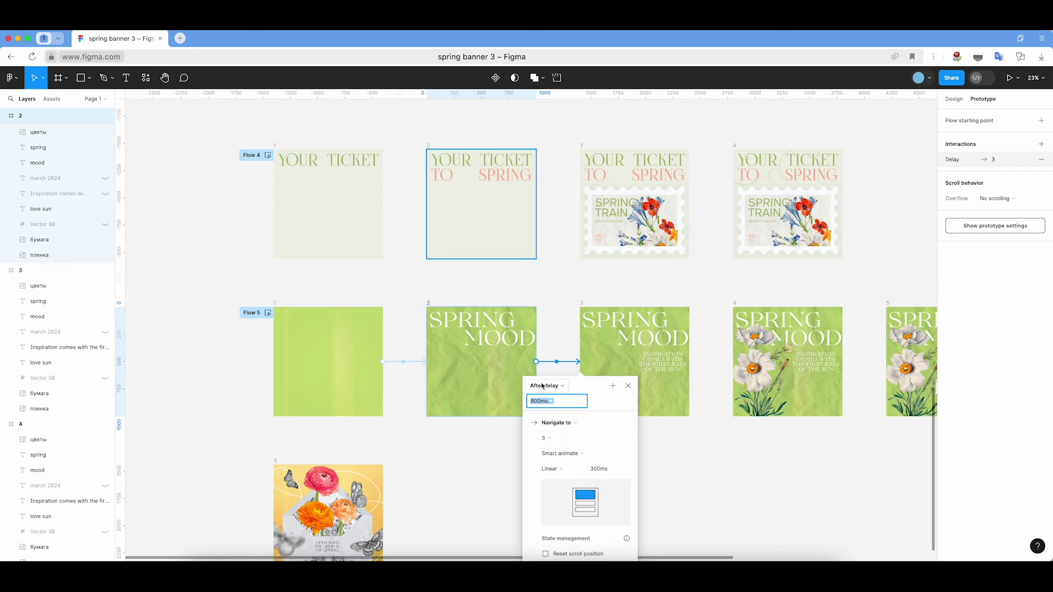
scroll(531, 390, down, 2)
text(1)
key(Return)
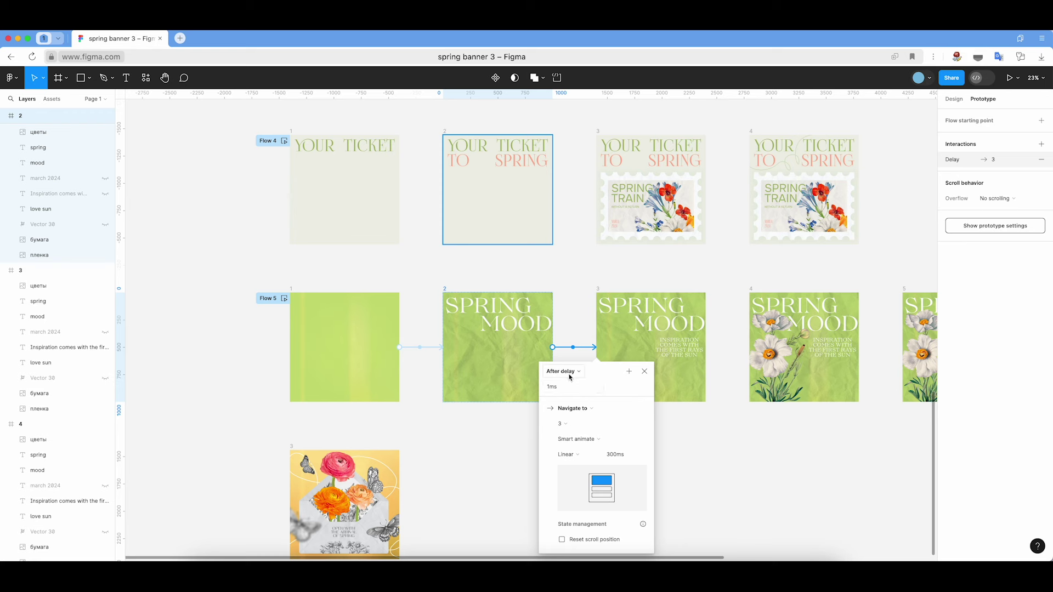
scroll(566, 372, right, 1)
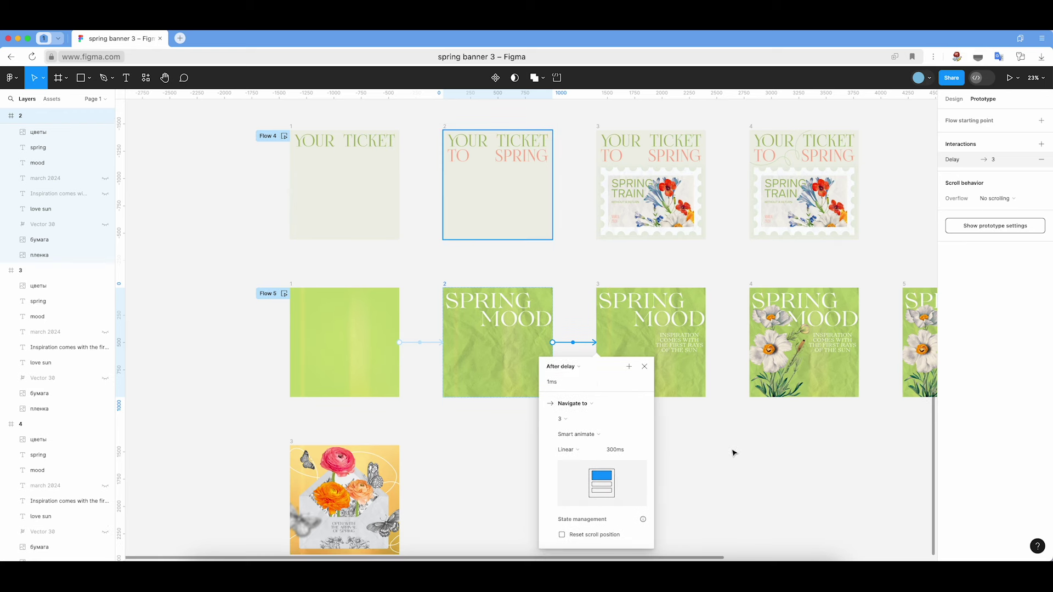
click(733, 454)
scroll(734, 453, right, 5)
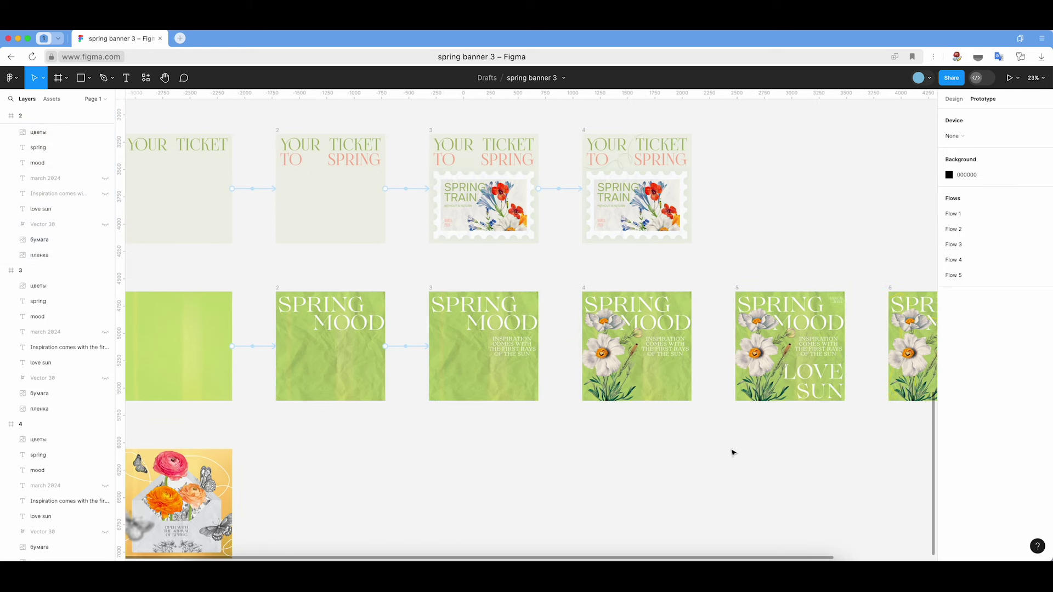
- Link frame 3 to frame 4 after a delay, with a 2500ms transition duration
click(431, 290)
drag(570, 347, 585, 349)
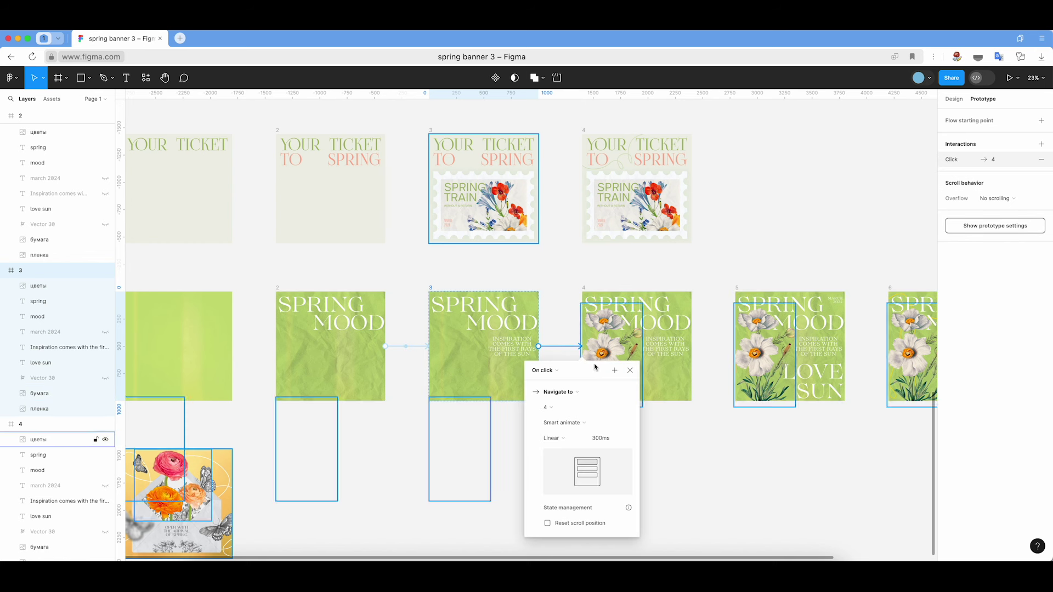
click(556, 376)
click(552, 490)
text(2500)
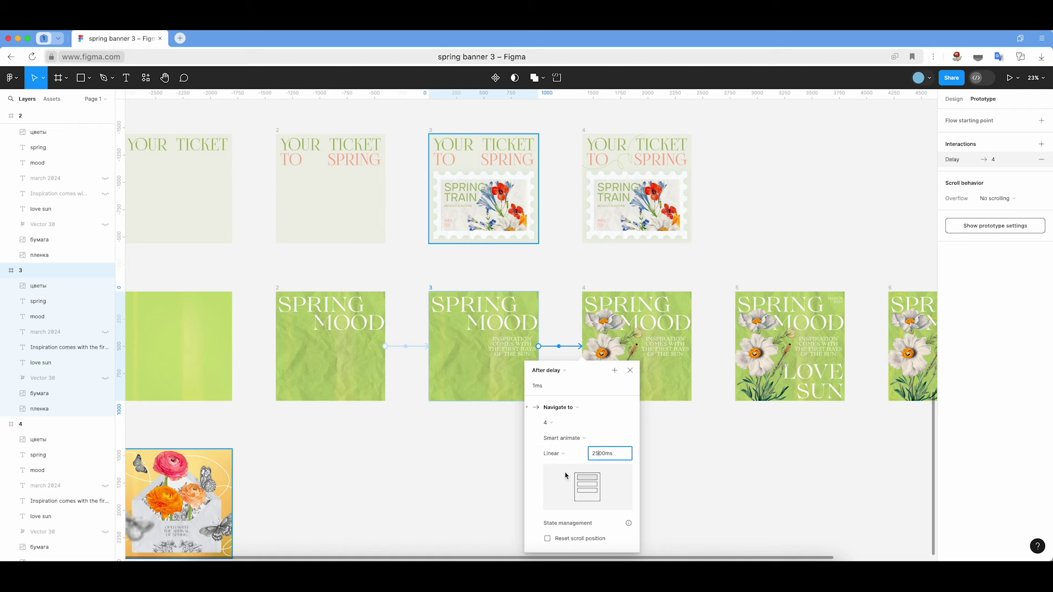
key(Return)
click(705, 445)
scroll(705, 443, right, 3)
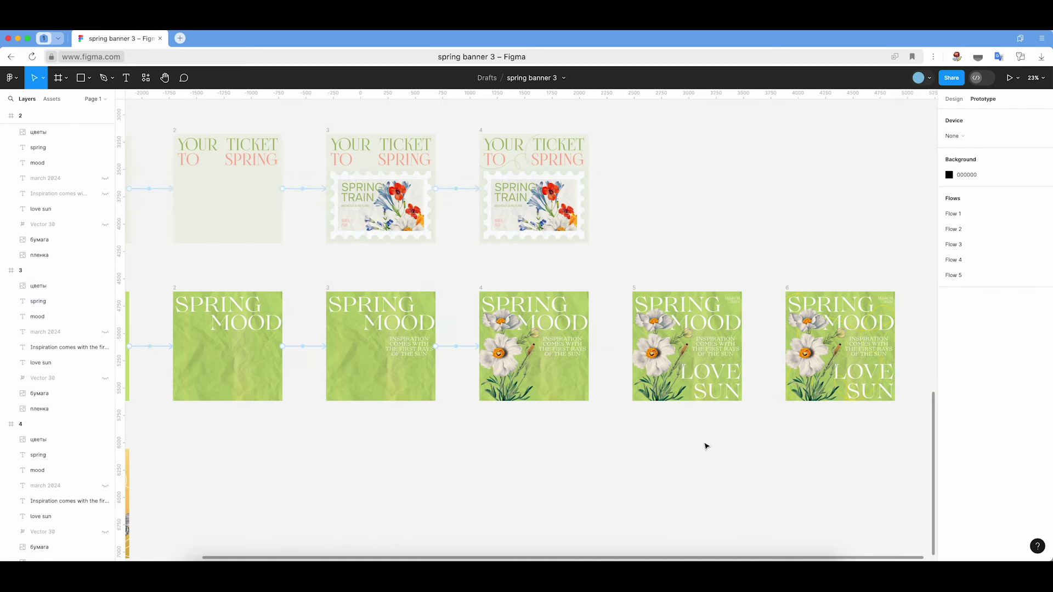
- Link frame 4 to frame 5 with an After delay trigger
click(433, 289)
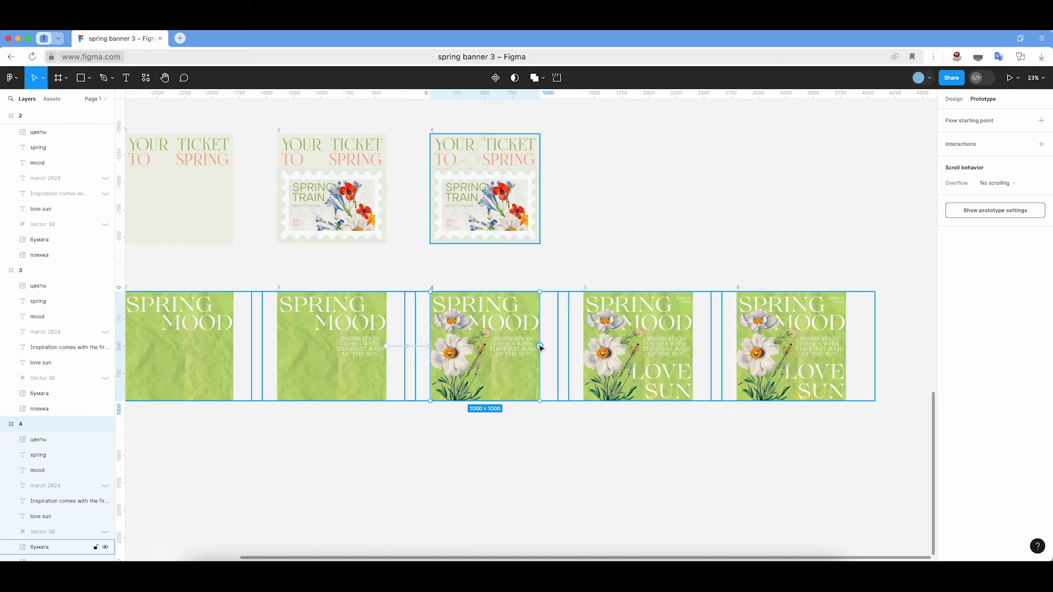
drag(574, 348, 598, 346)
scroll(738, 444, right, 2)
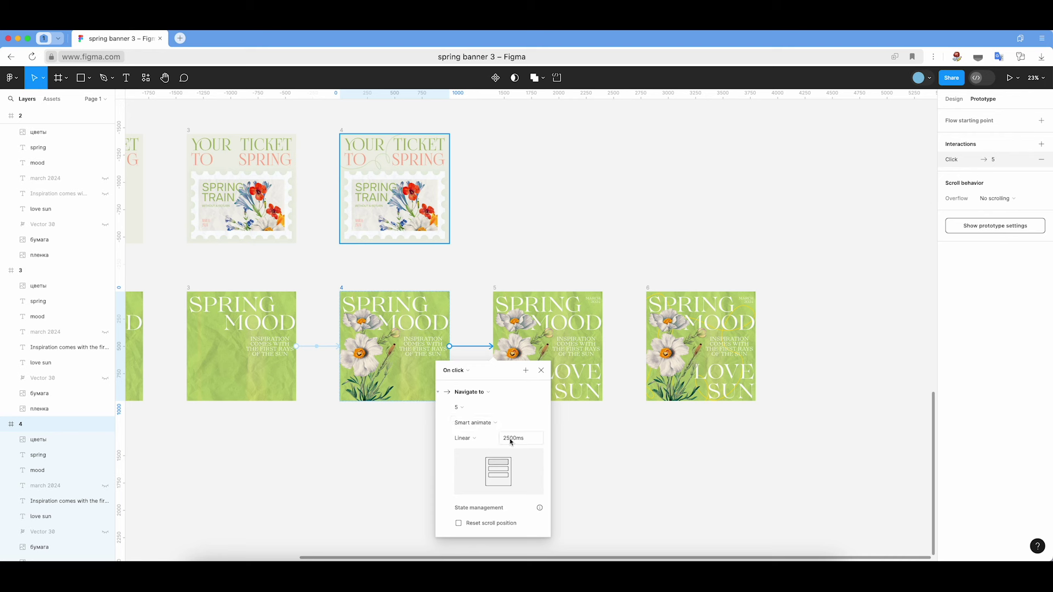
click(477, 371)
click(466, 489)
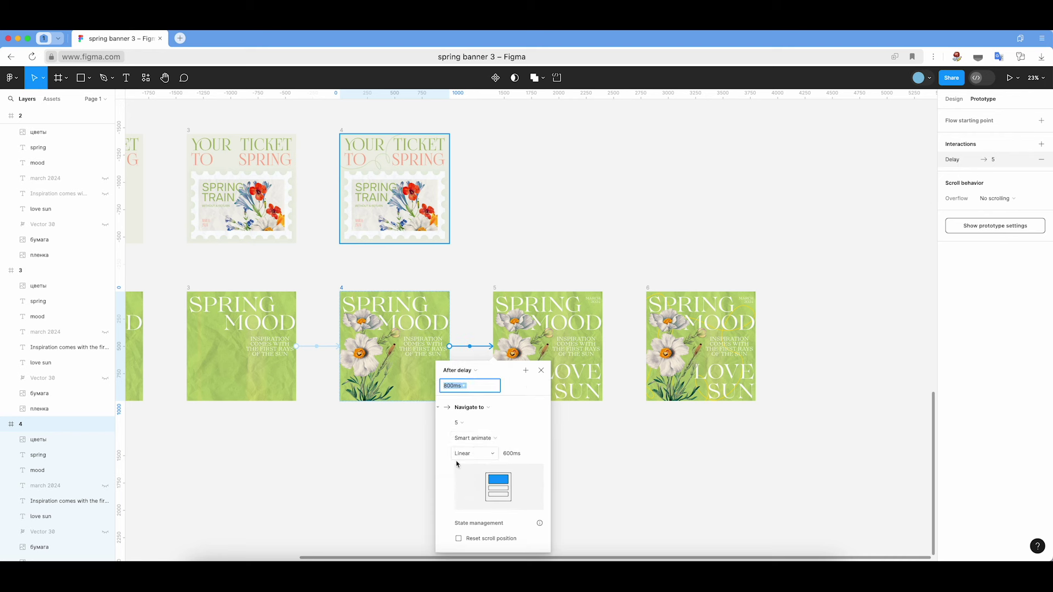
click(479, 252)
- Link frame 5 to frame 6 with an After delay trigger
click(495, 287)
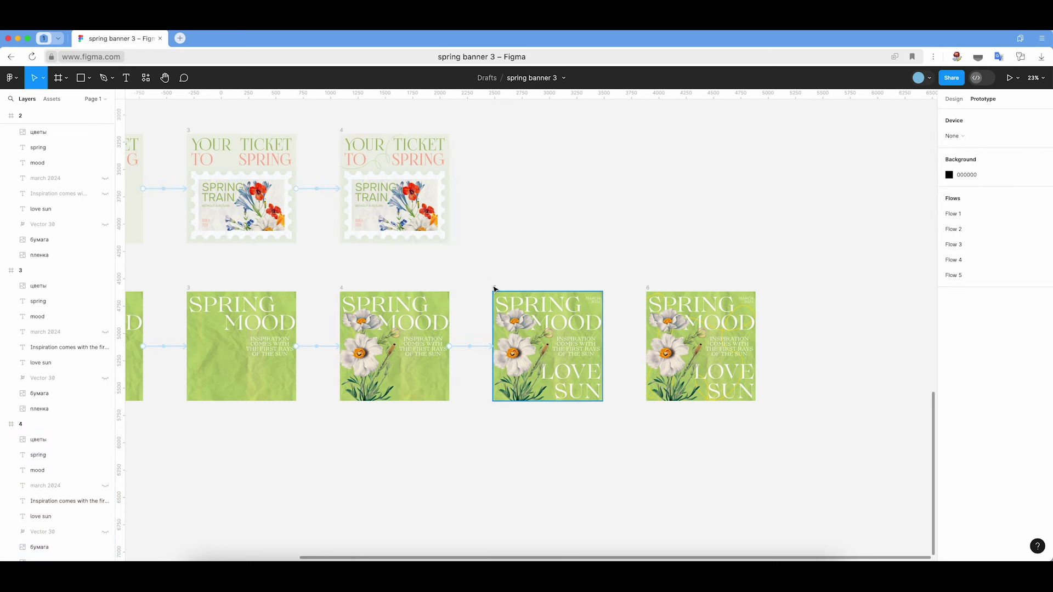
drag(603, 346, 658, 346)
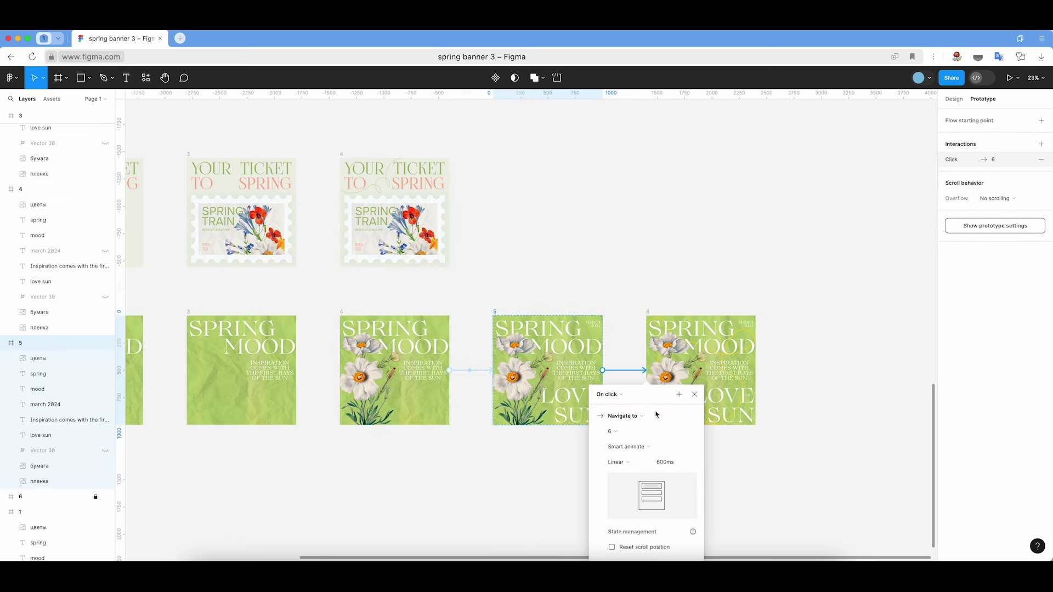
click(621, 395)
click(618, 515)
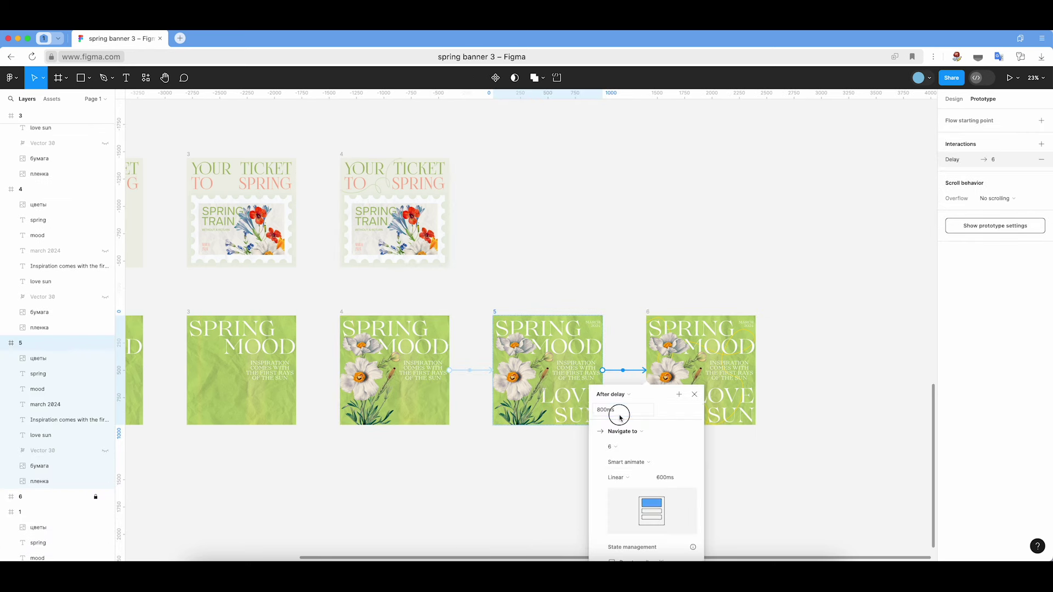
text(0)
click(747, 463)
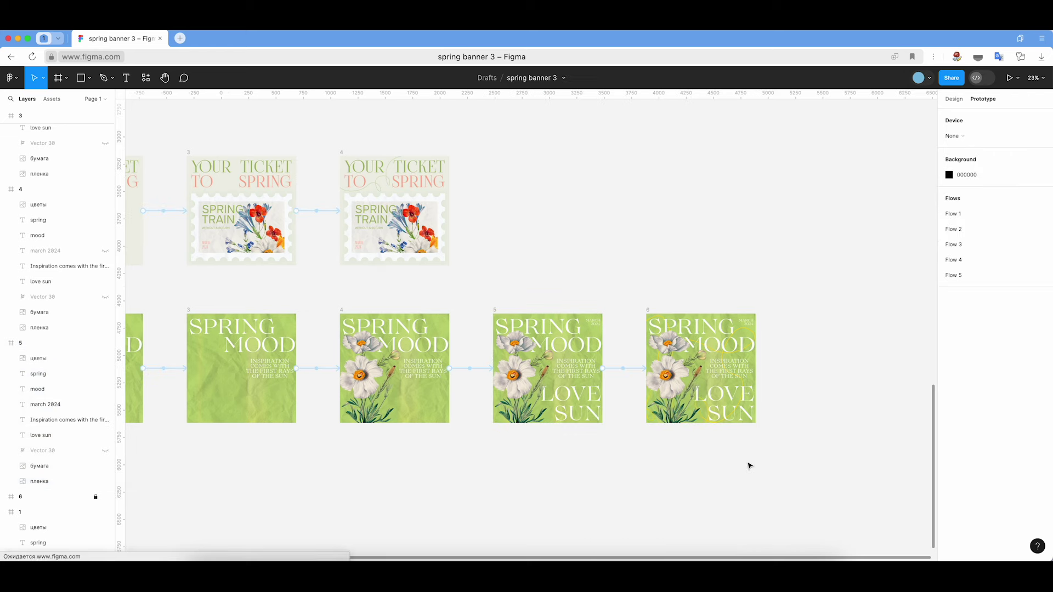
- Play Flow 5 as a prototype preview
scroll(649, 465, left, 5)
scroll(648, 467, left, 5)
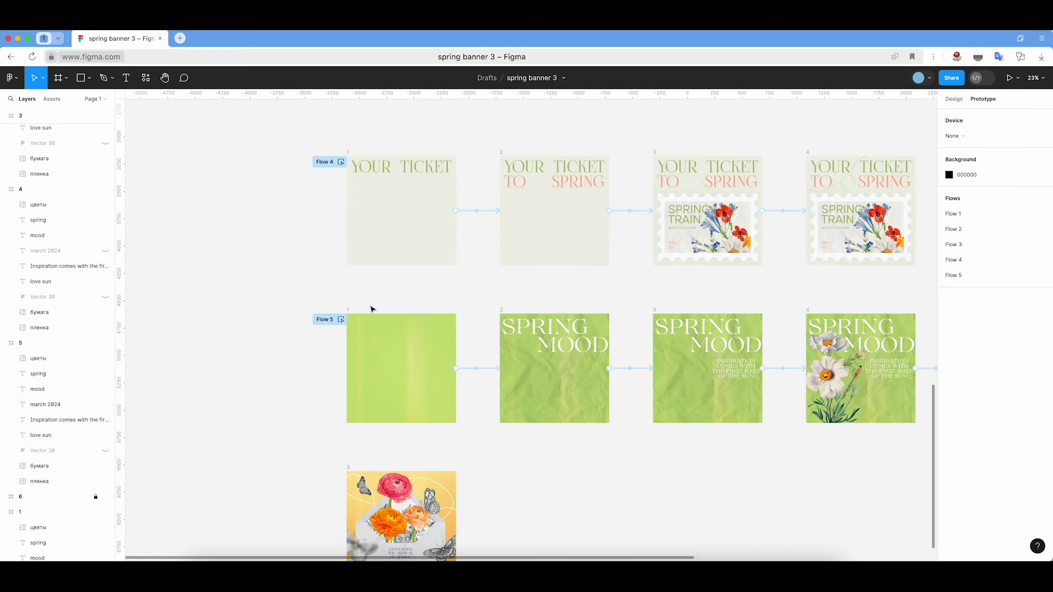
click(341, 319)
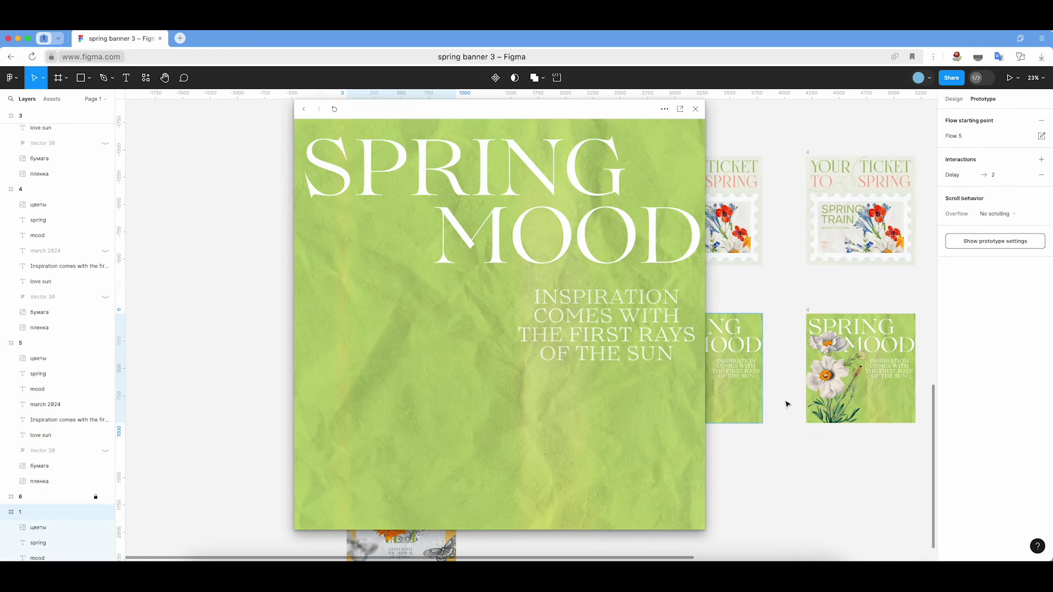
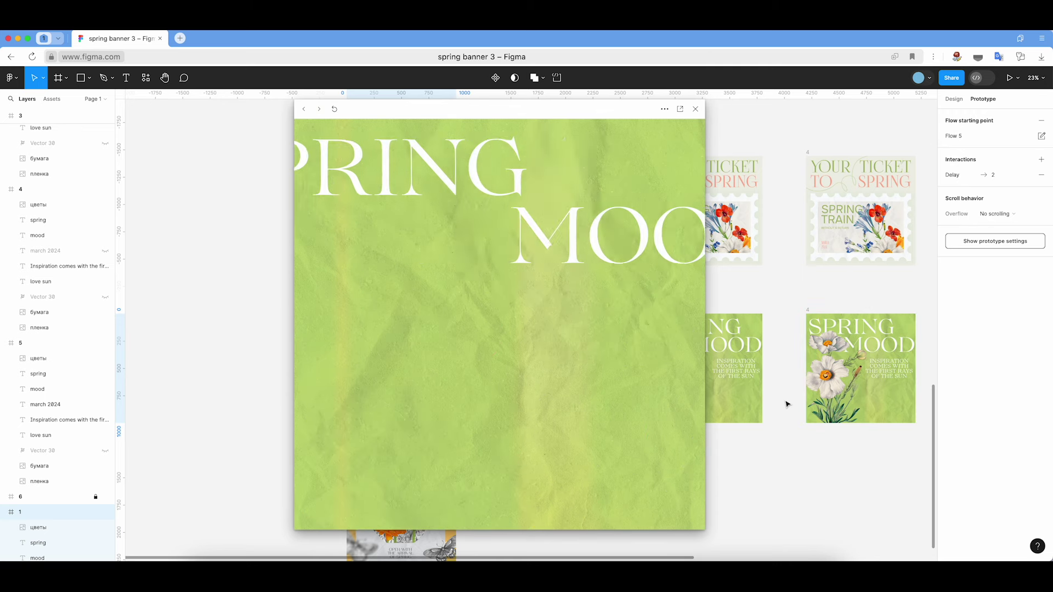
- Set Flow 5's first Smart animate transition duration to 1500ms
click(695, 109)
click(482, 369)
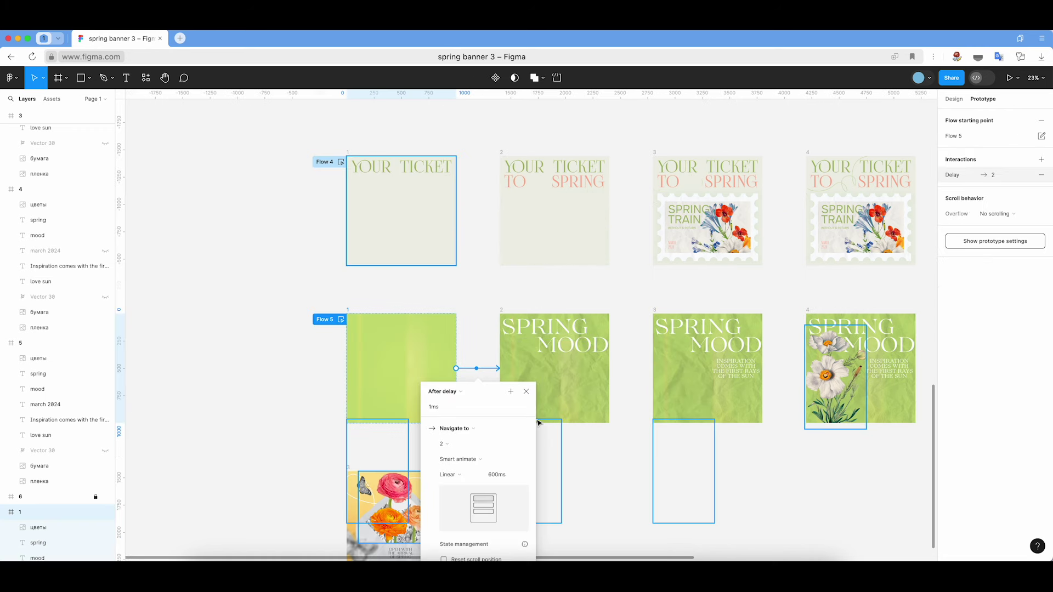
click(483, 478)
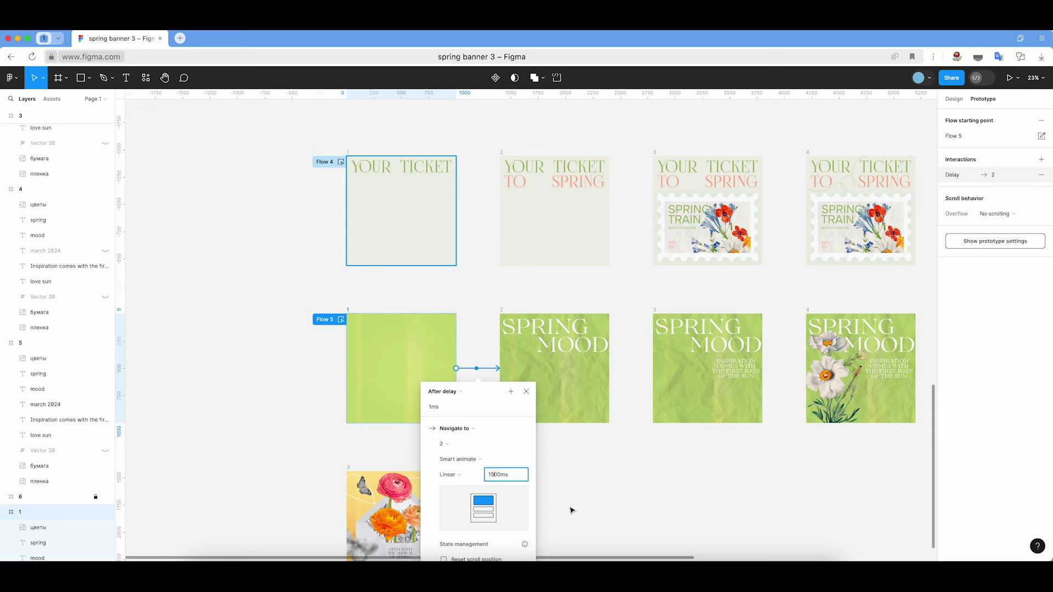
click(593, 514)
- Preview the Flow 5 spring banner prototype, including in its own tab
click(340, 319)
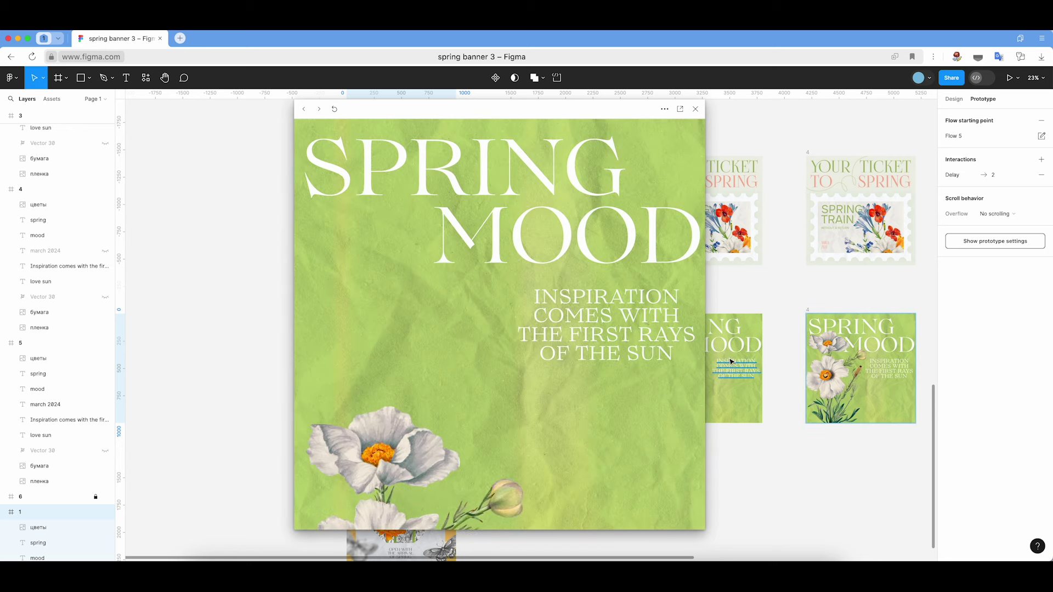
click(680, 108)
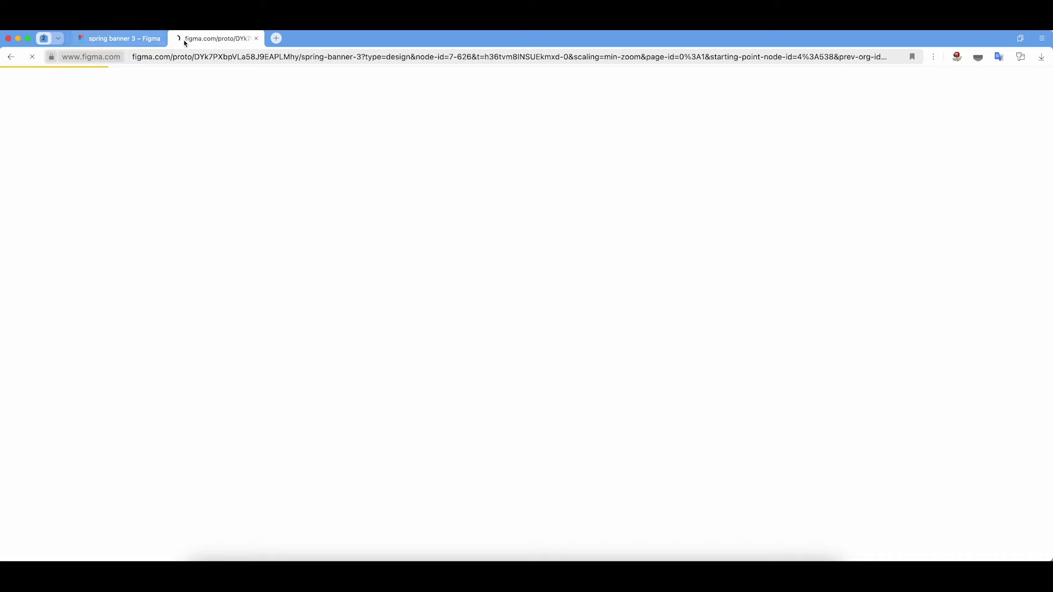
click(257, 37)
click(695, 108)
click(354, 297)
click(340, 319)
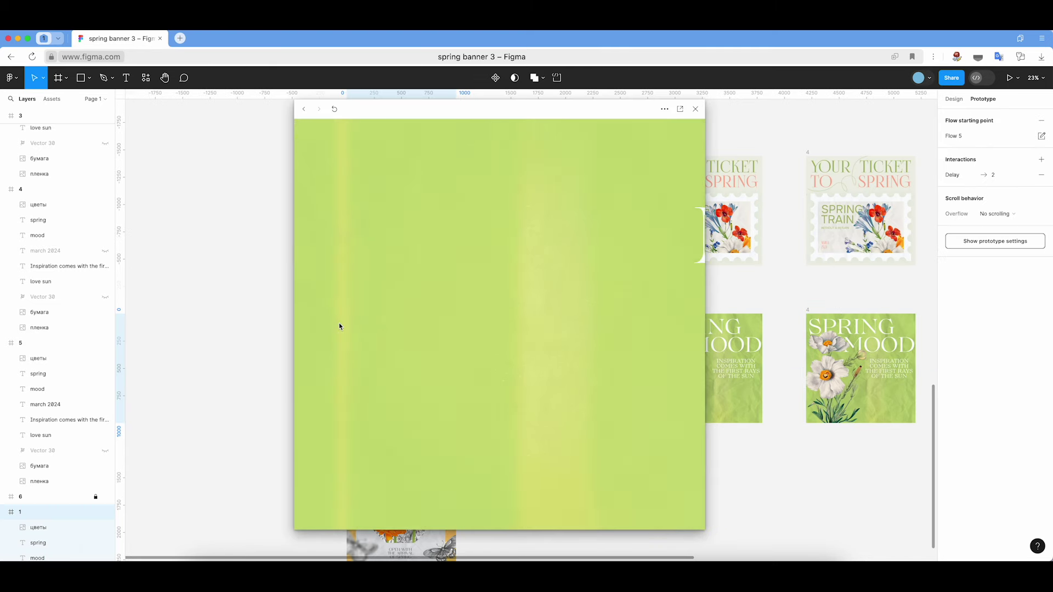
click(680, 110)
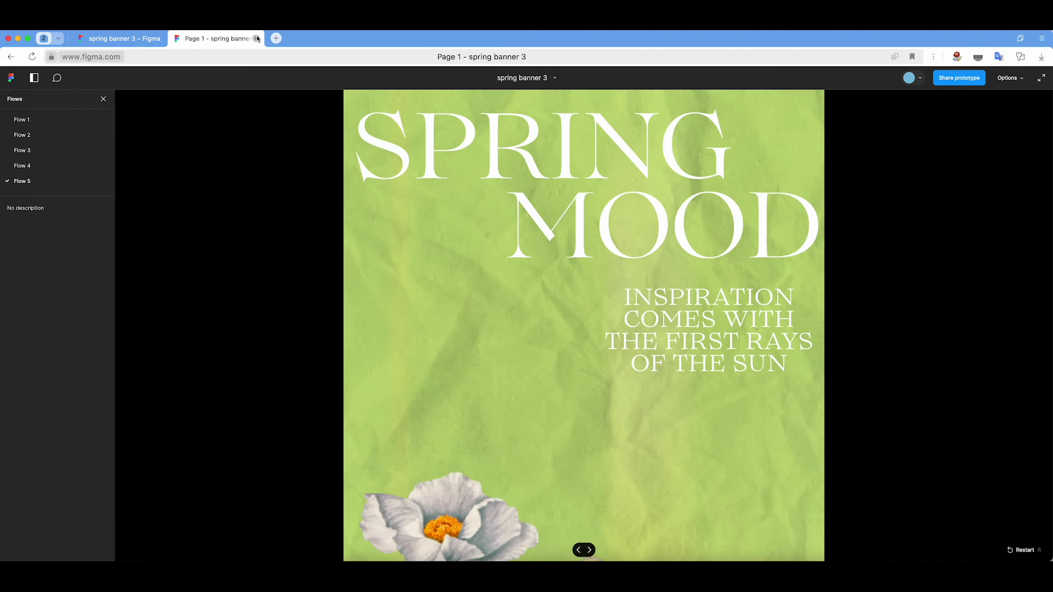
click(256, 38)
- Preview Flow 5, then adjust the delay and duration of the frame 2→3 transition
click(472, 297)
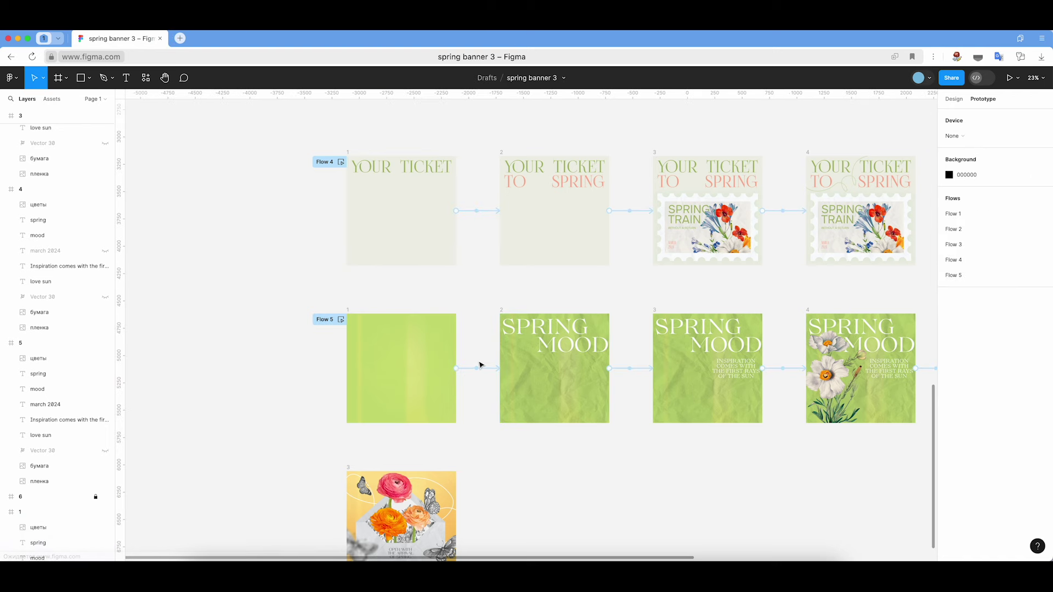
click(340, 320)
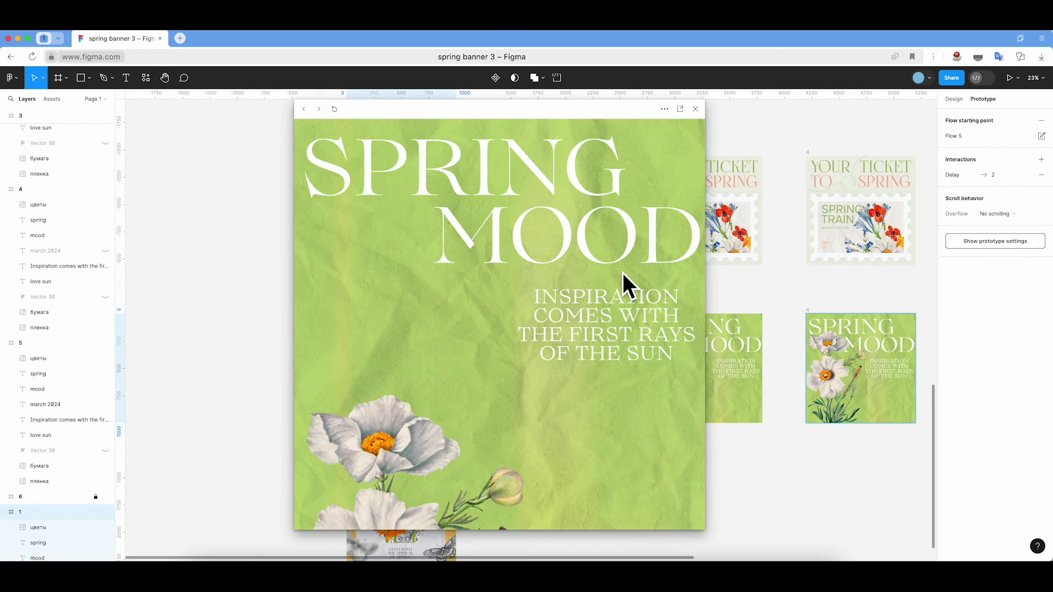
click(696, 108)
click(636, 328)
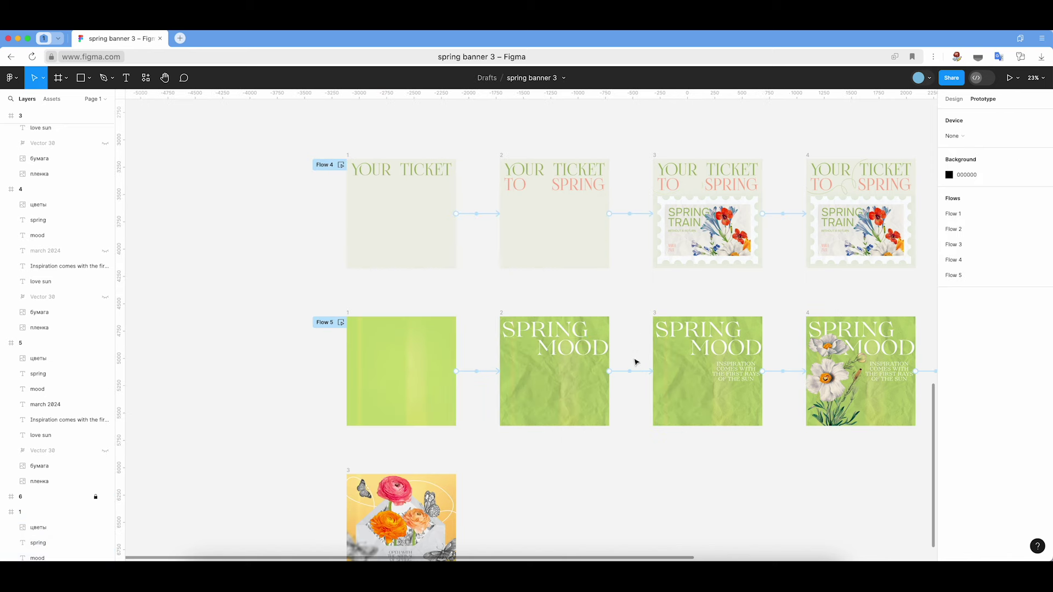
click(630, 371)
text(300)
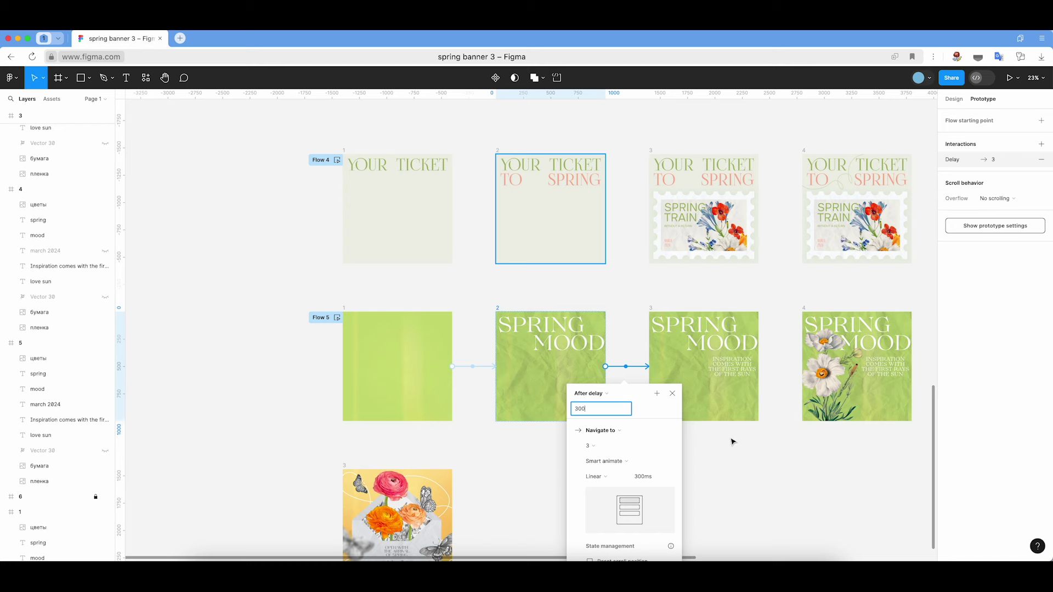
click(732, 442)
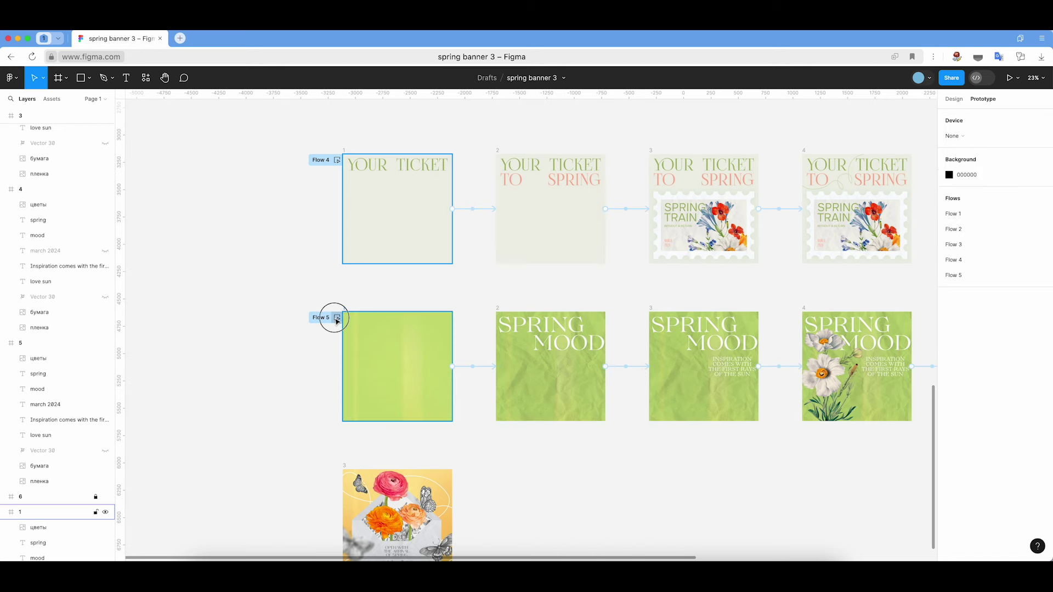
- Set the frame 3→4 transition to 2500ms linear and replay the Flow 5 preview
click(336, 318)
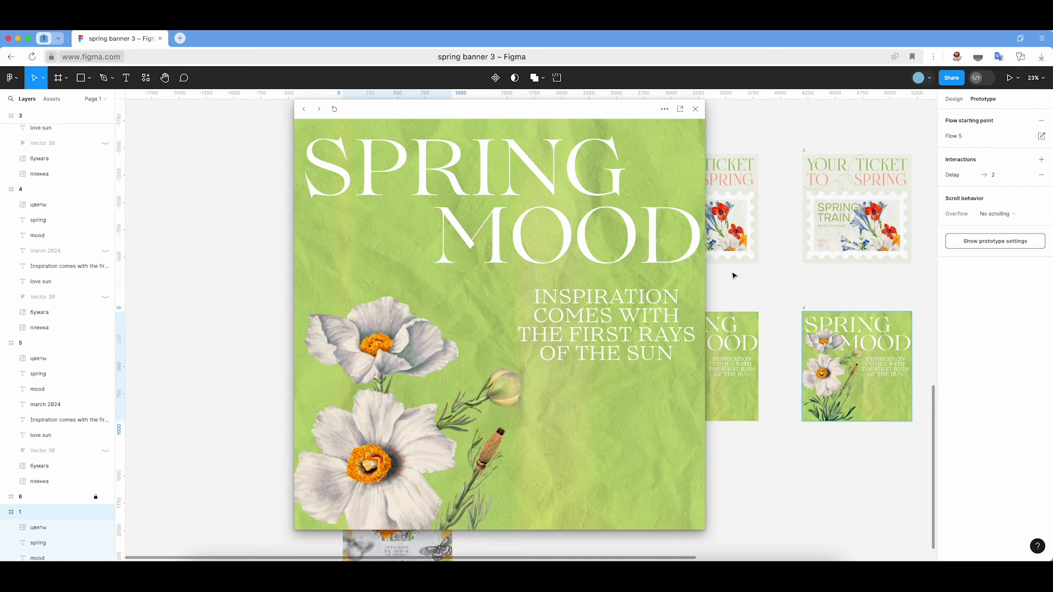
click(696, 109)
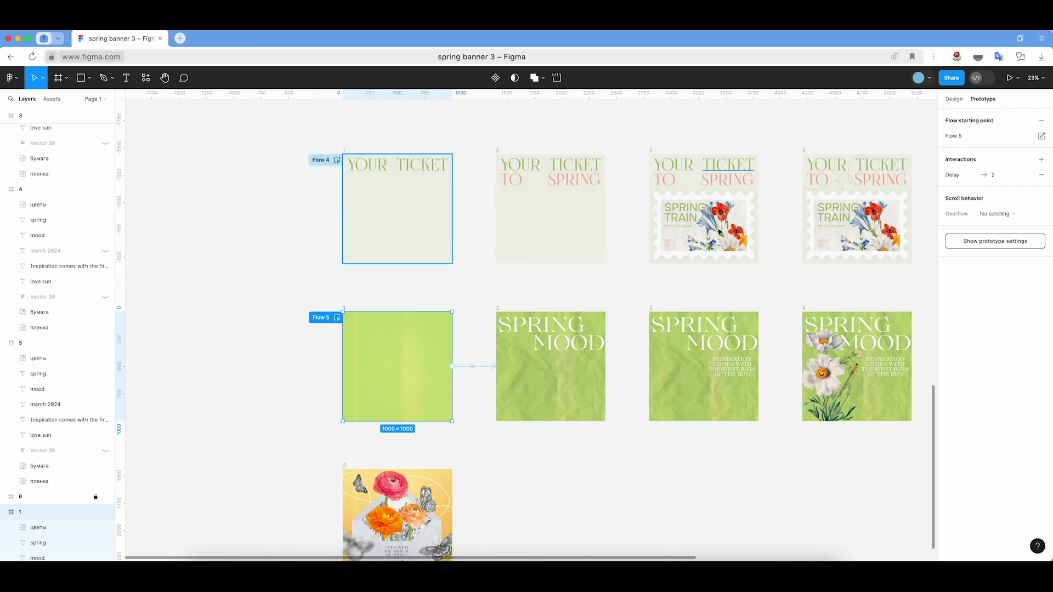
click(787, 395)
click(784, 366)
click(797, 476)
click(890, 503)
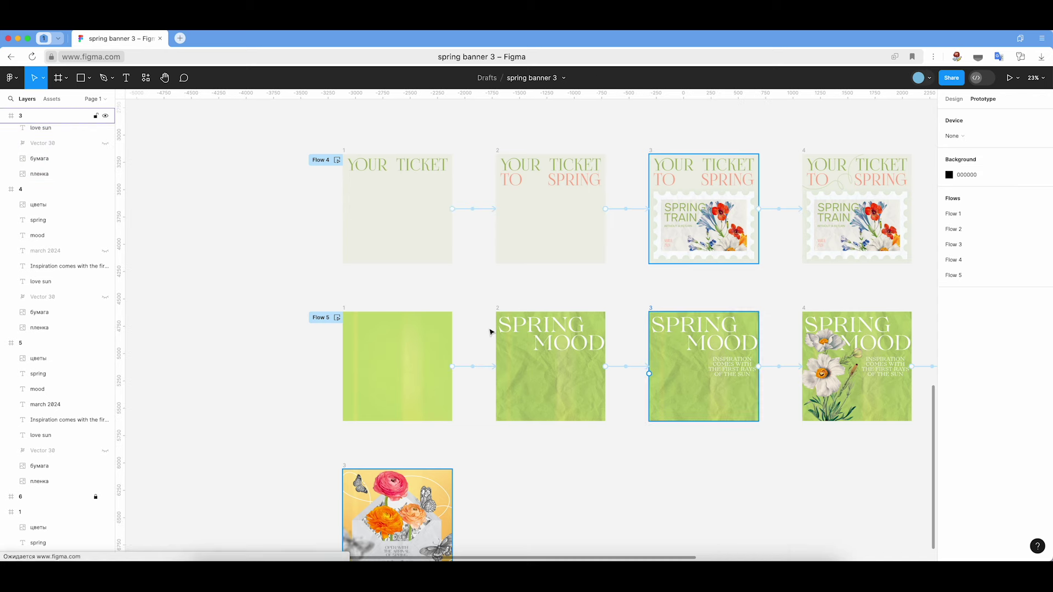
click(337, 318)
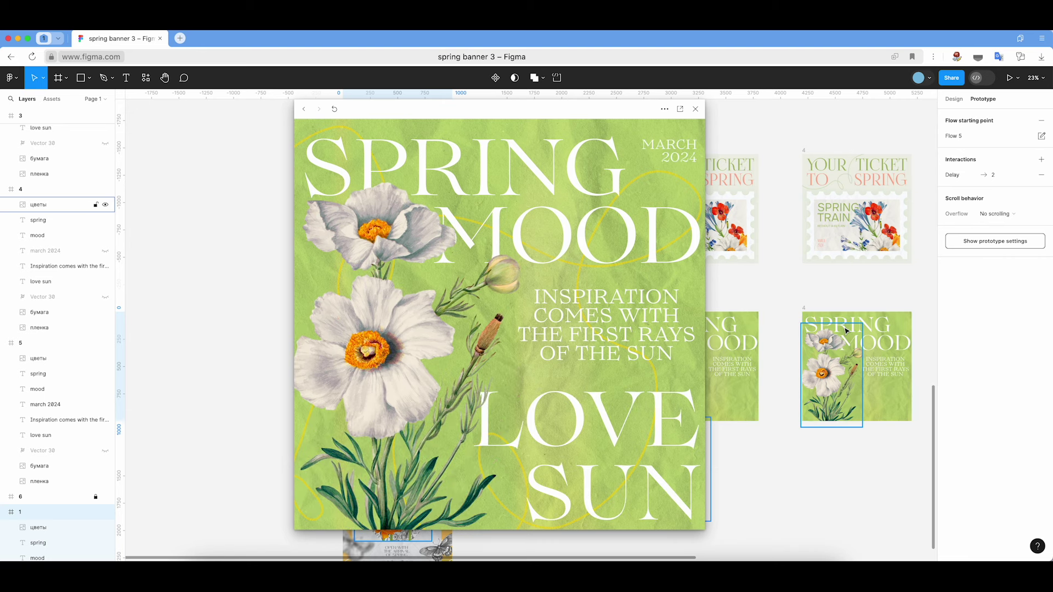
- Give the frame 4→5 transition a 1200ms duration and replay Flow 5 to the LOVE SUN banner
click(783, 444)
scroll(783, 444, down, 10)
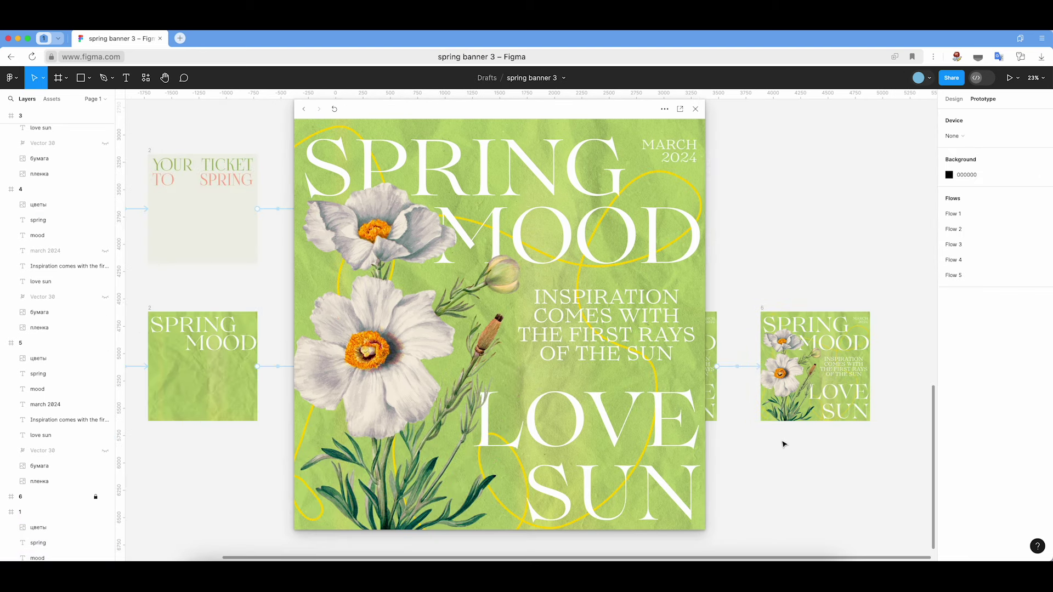
click(697, 110)
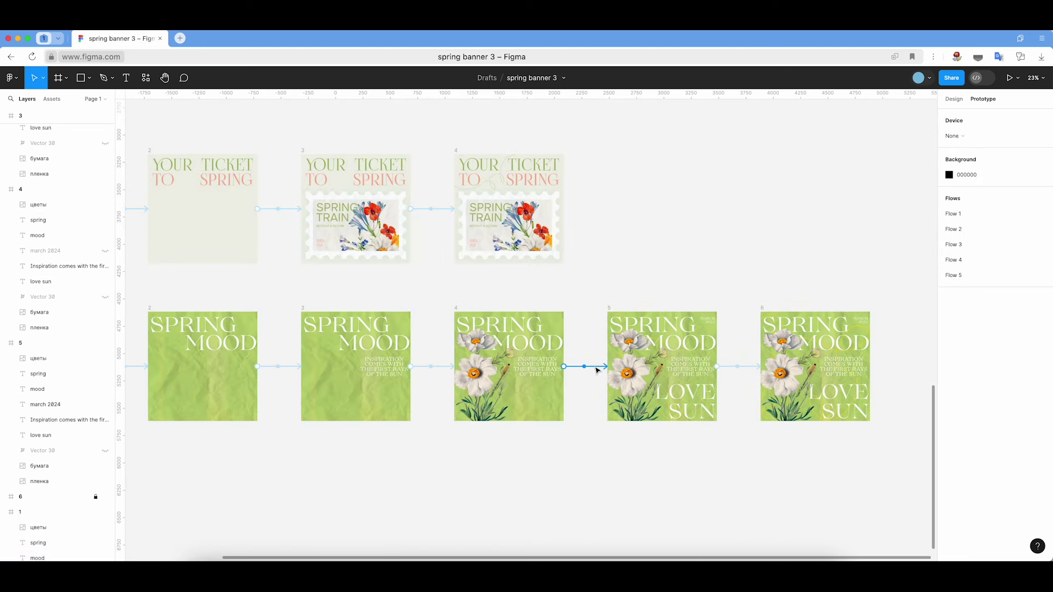
click(597, 371)
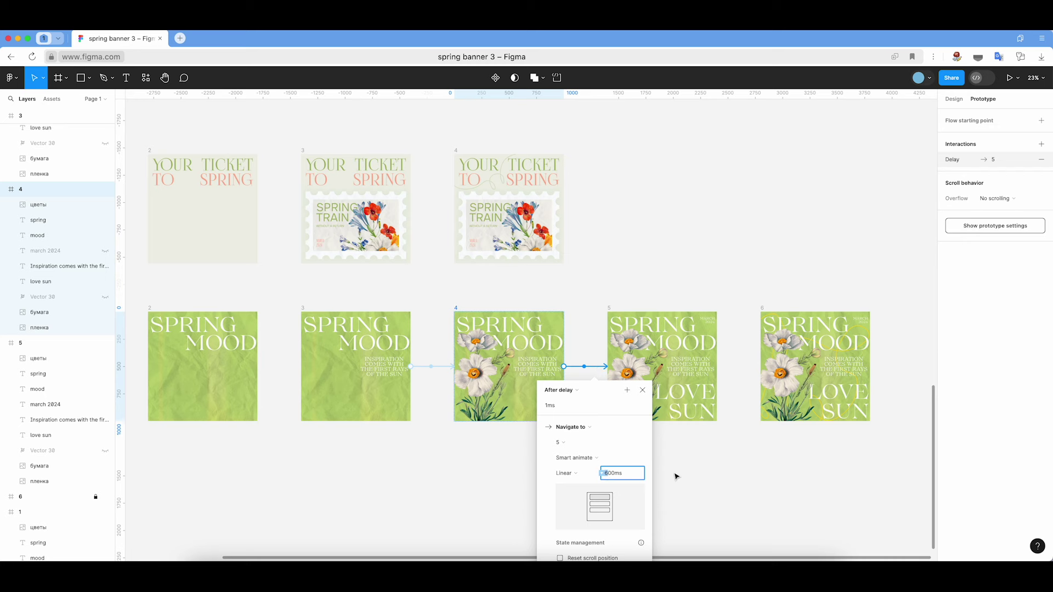
click(706, 467)
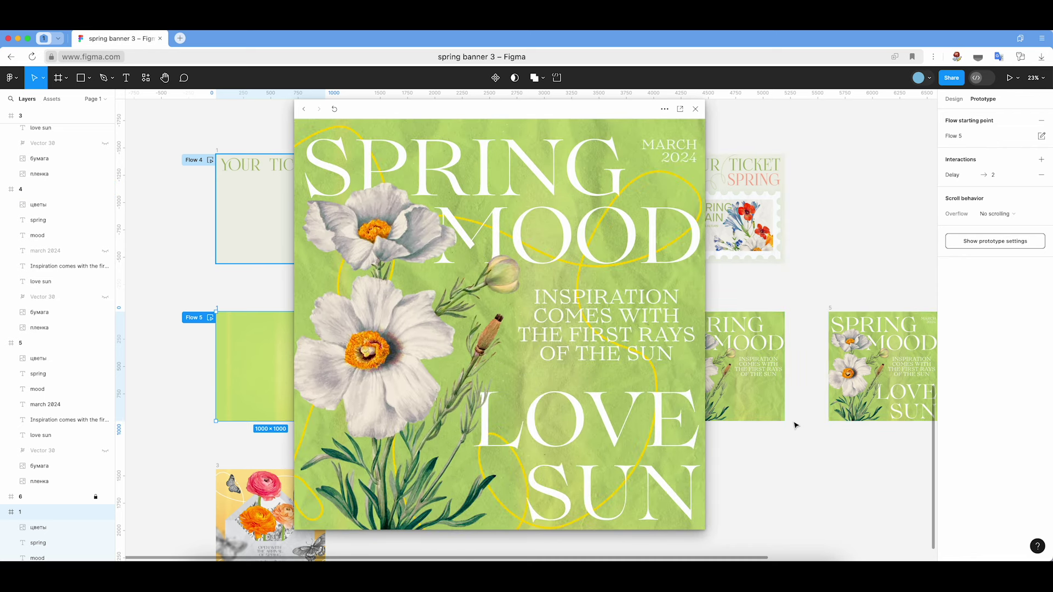
click(696, 109)
scroll(451, 315, down, 5)
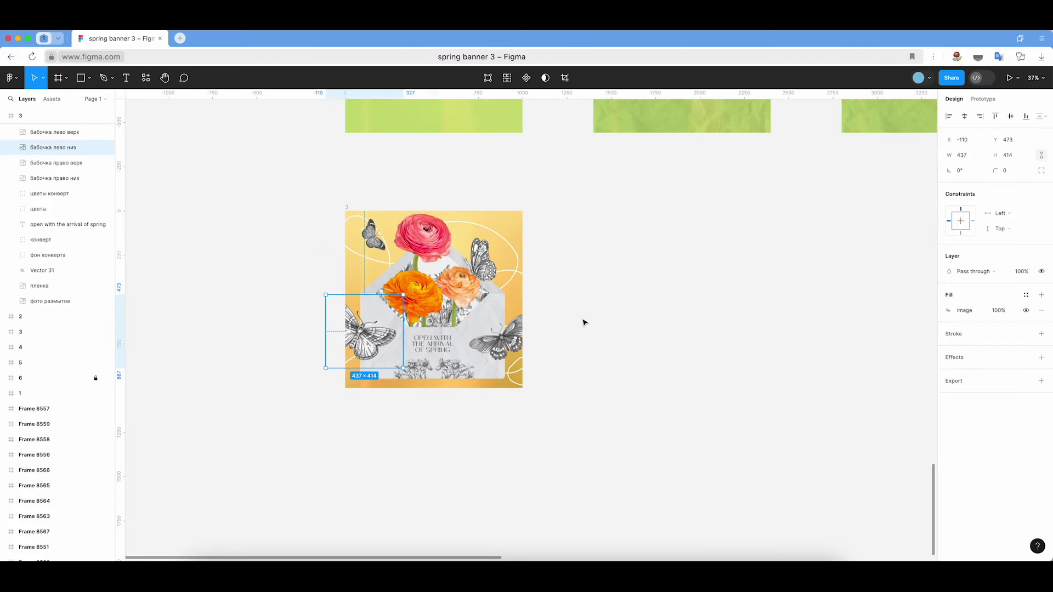
- Move the blurred butterfly from Frame 8557 into Frame 8556 and shrink it to about 484×480
scroll(583, 323, down, 5)
scroll(549, 318, up, 5)
scroll(509, 312, up, 3)
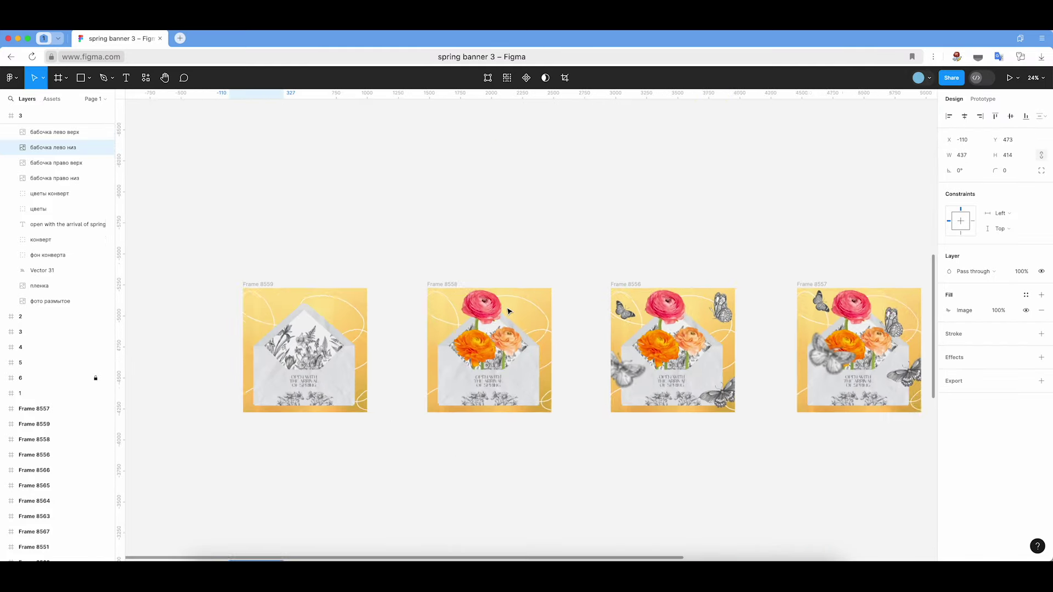
scroll(581, 329, up, 3)
scroll(663, 411, up, 3)
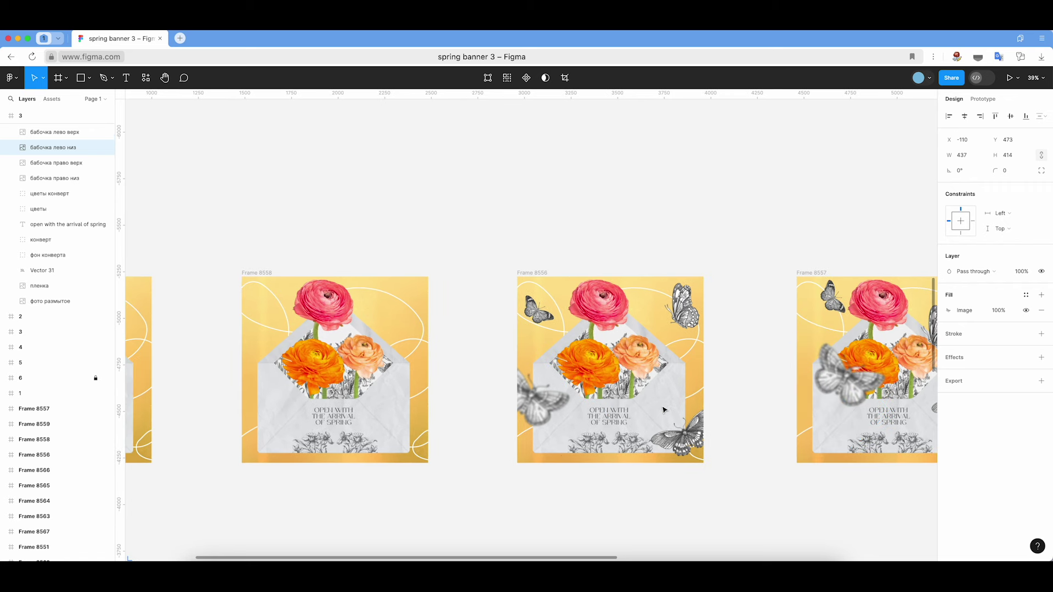
scroll(664, 410, right, 3)
scroll(663, 410, down, 2)
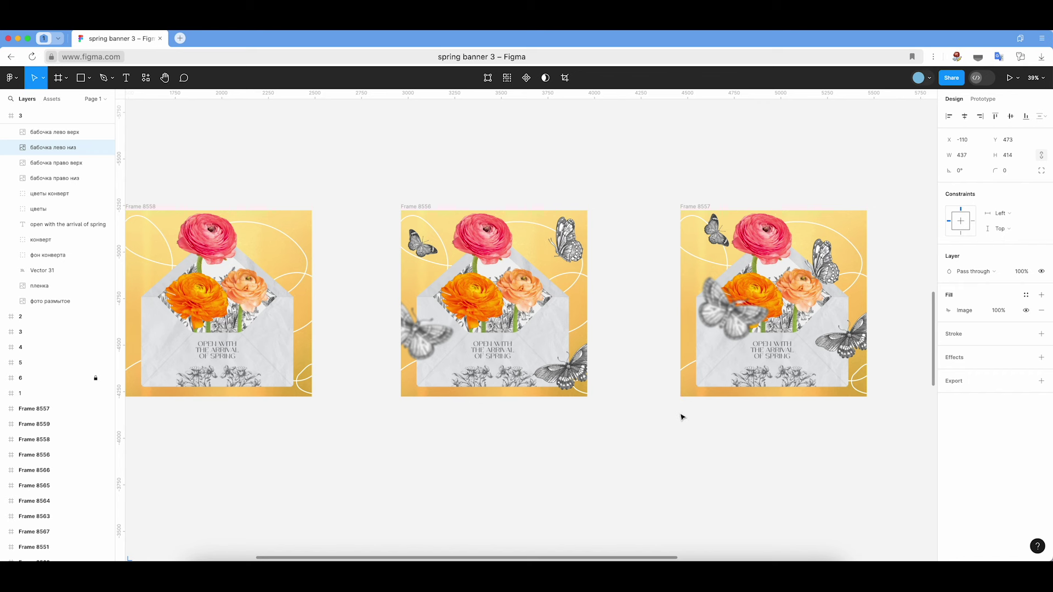
click(709, 383)
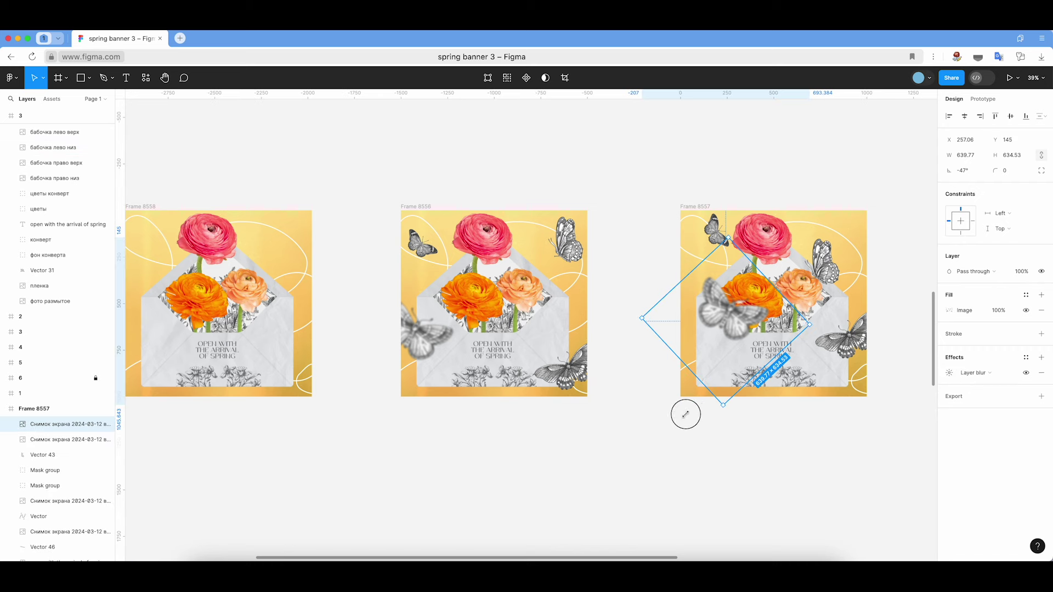
drag(741, 296, 447, 301)
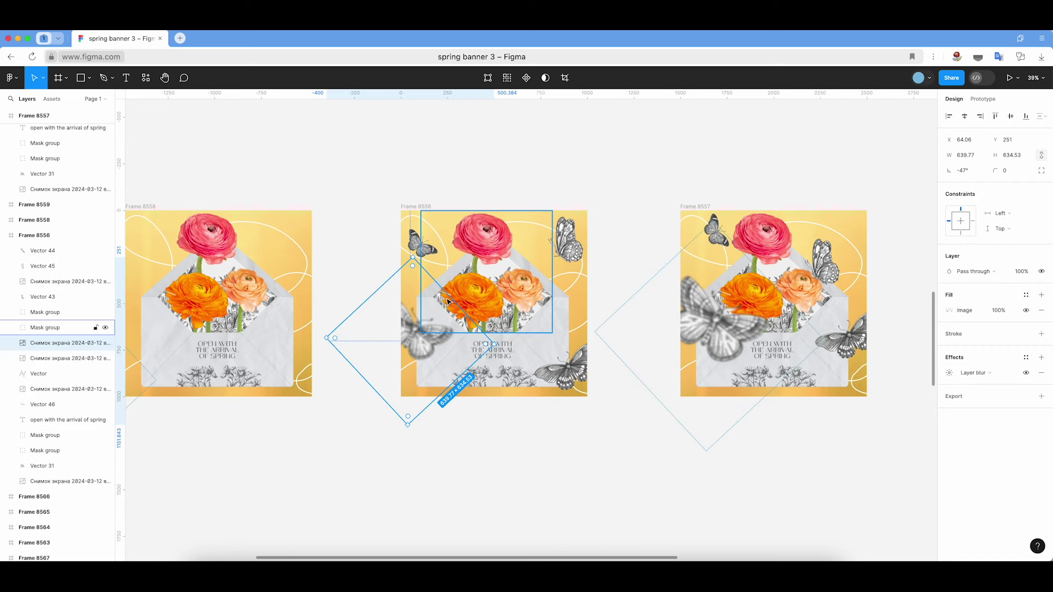
drag(451, 384, 435, 373)
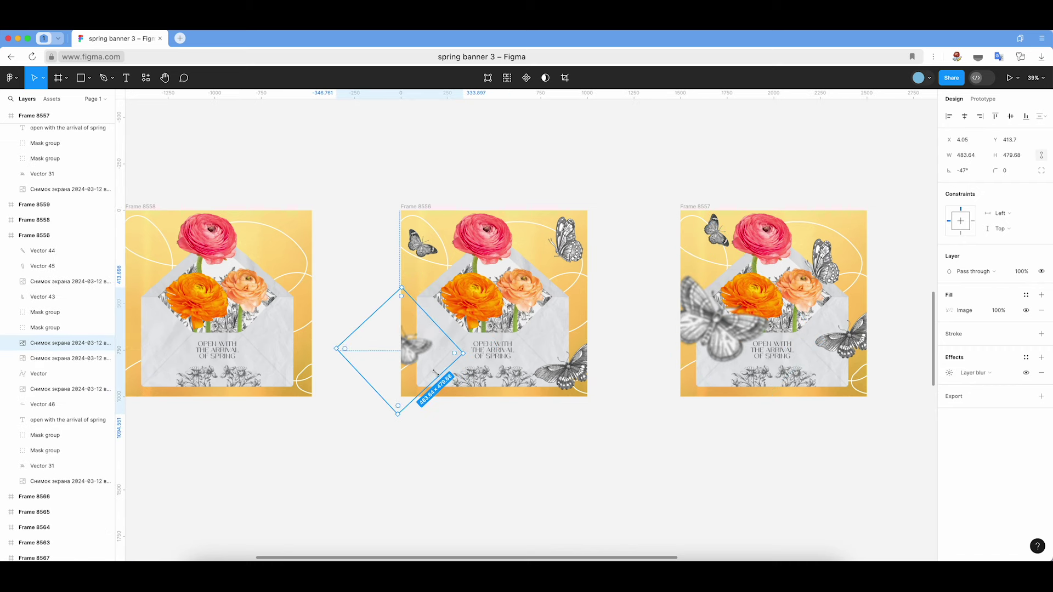
- Set the butterfly's Layer blur to 0
click(945, 372)
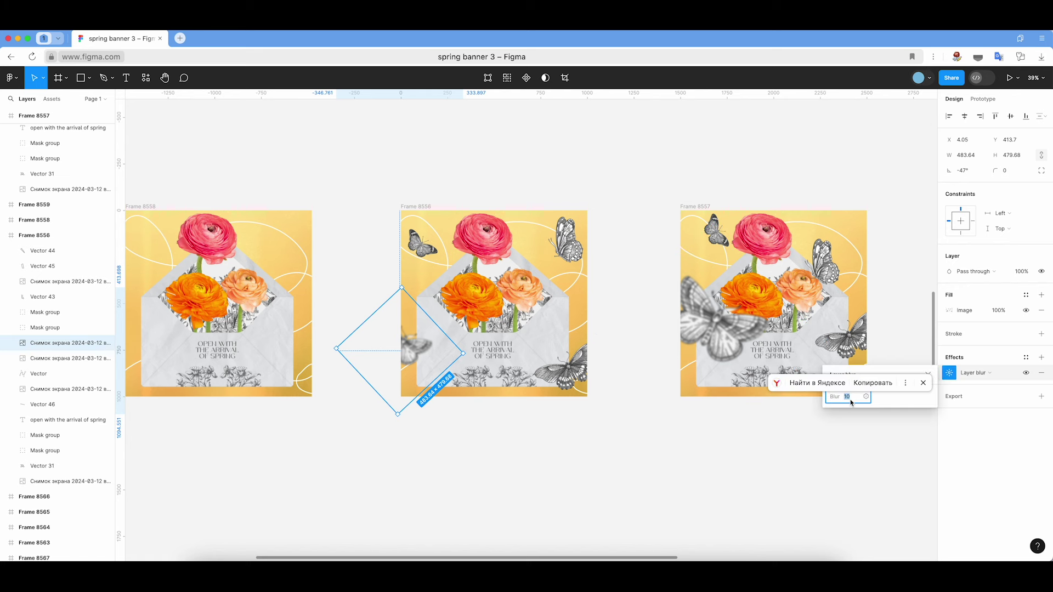
text(0)
click(565, 472)
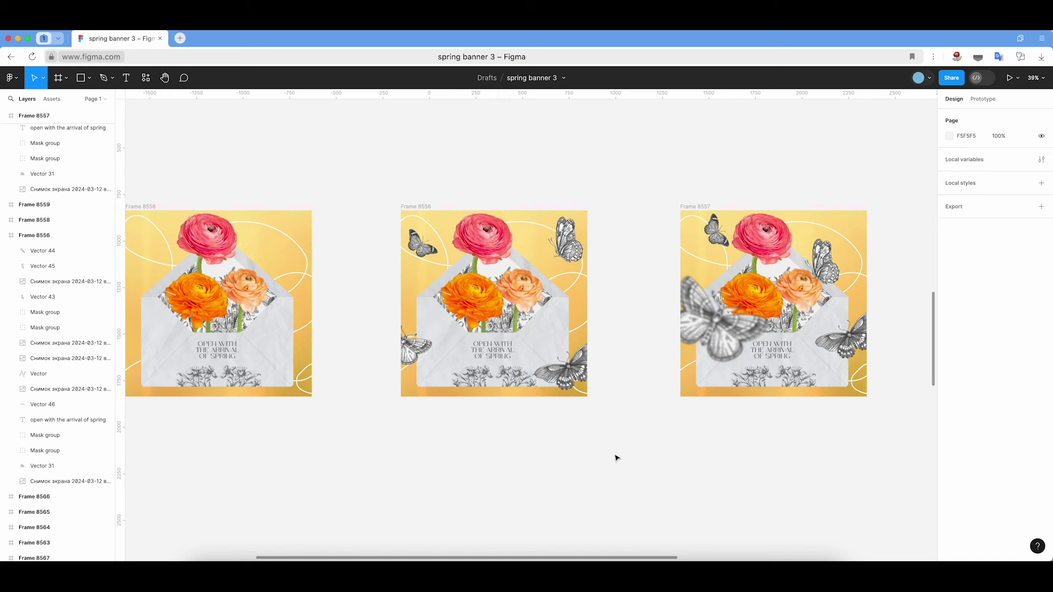
scroll(616, 458, down, 2)
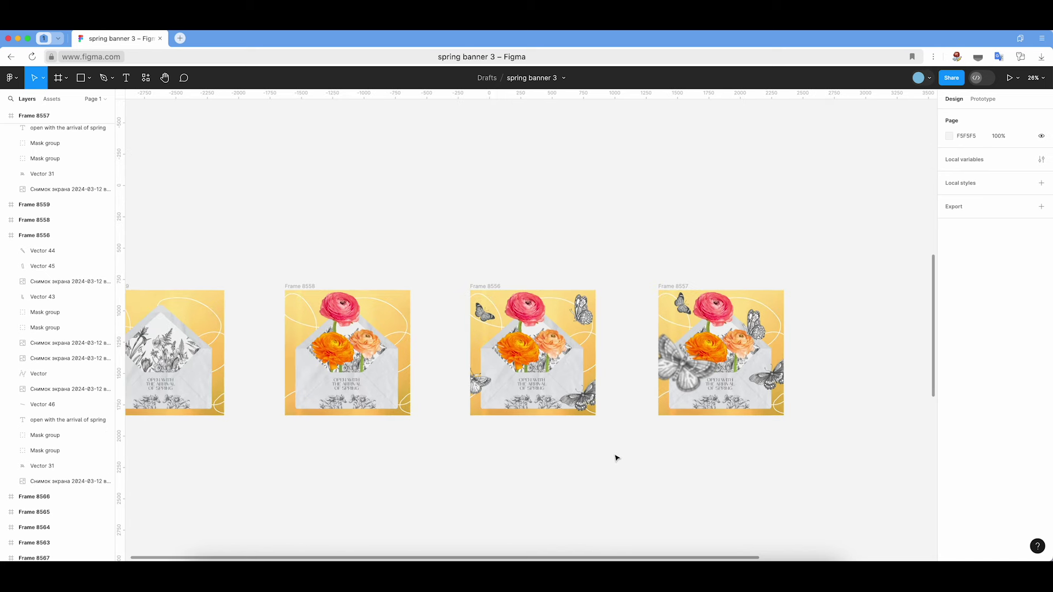
scroll(616, 458, down, 2)
scroll(616, 458, down, 2)
scroll(616, 458, down, 2)
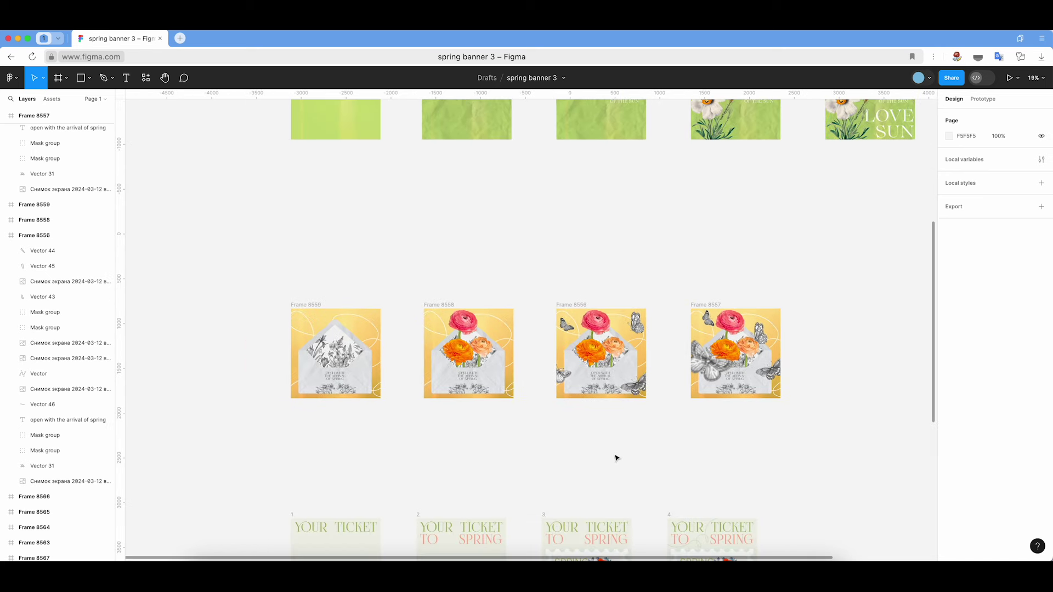
scroll(616, 458, up, 1)
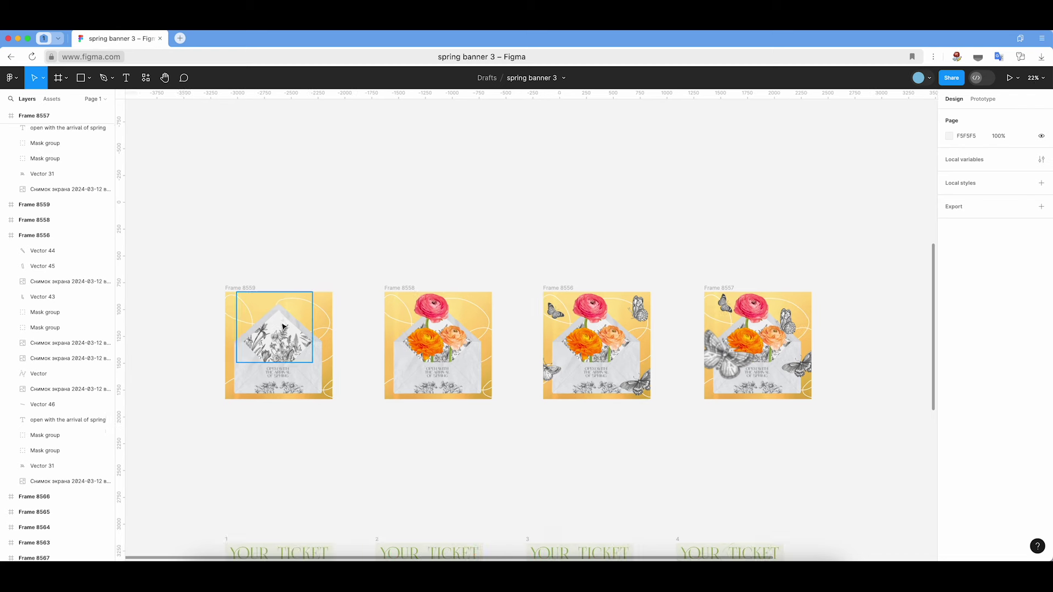
- Set Slow easing on Flow 1's Frame 8558→8556 and Frame 8556→8557 transitions
click(980, 102)
click(521, 346)
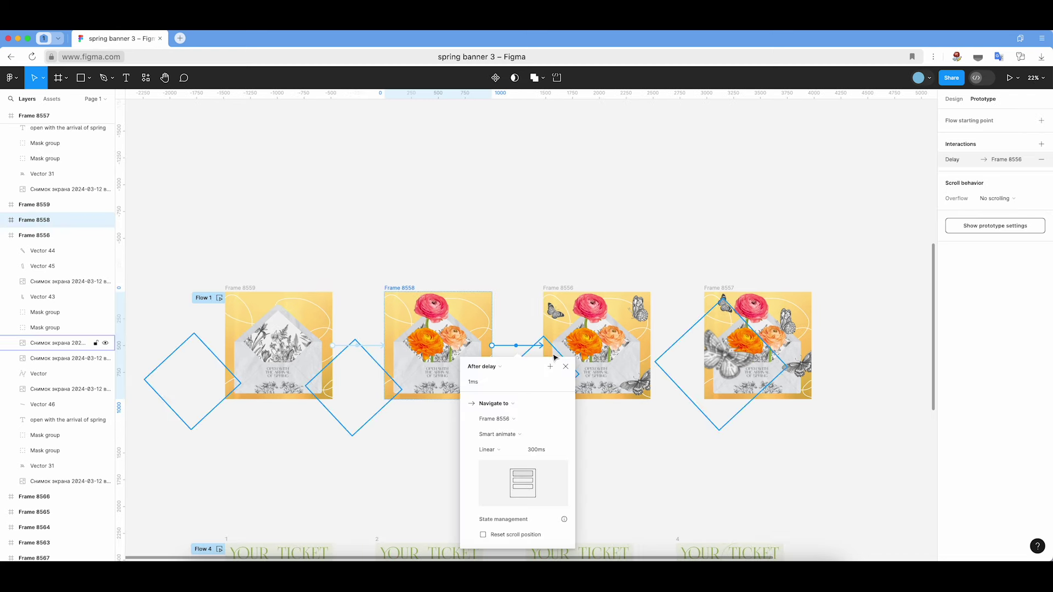
click(510, 452)
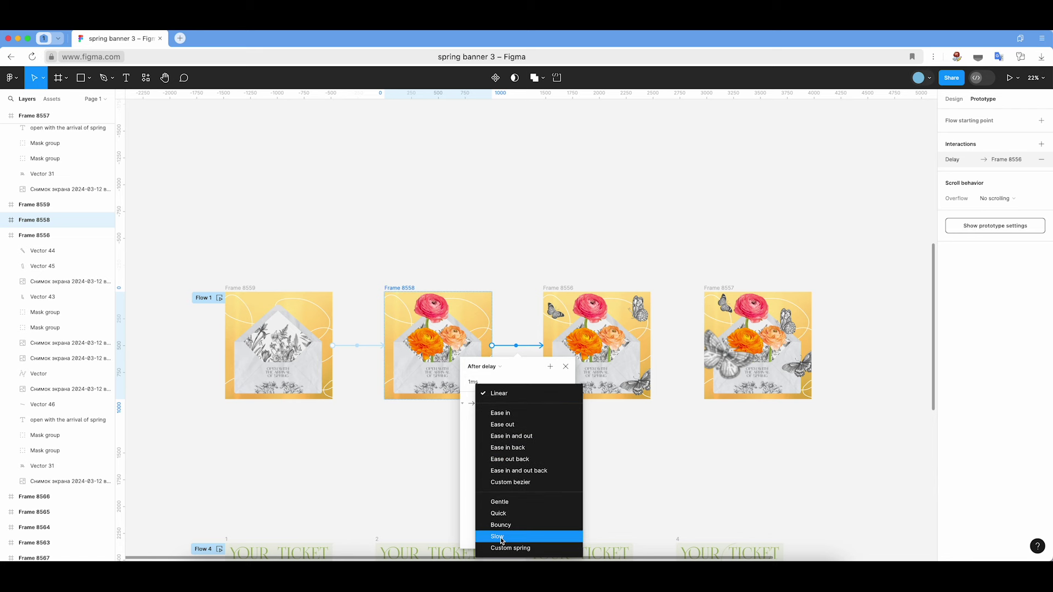
click(501, 537)
click(679, 362)
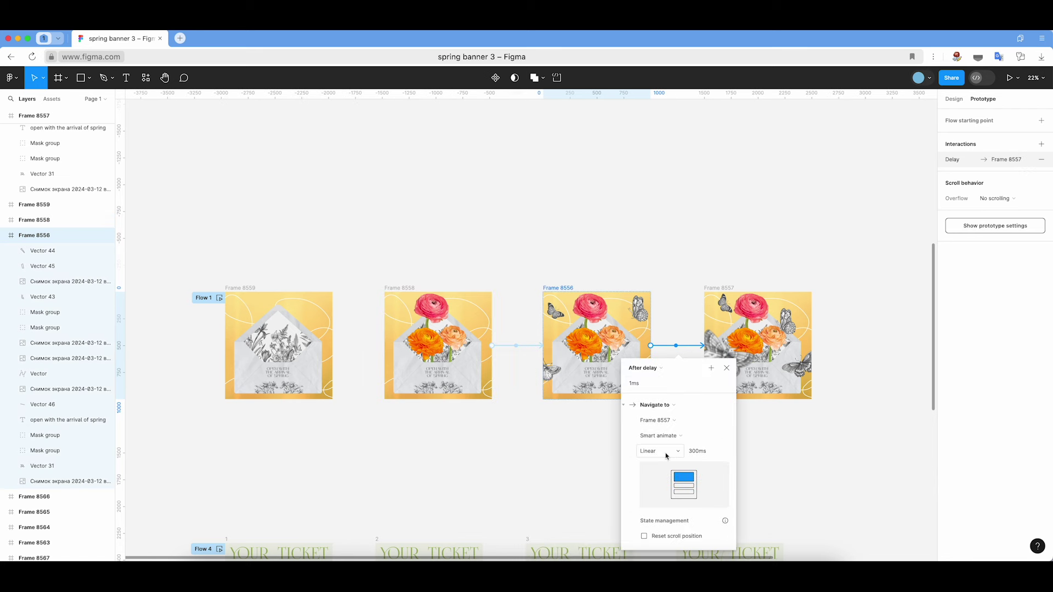
click(667, 455)
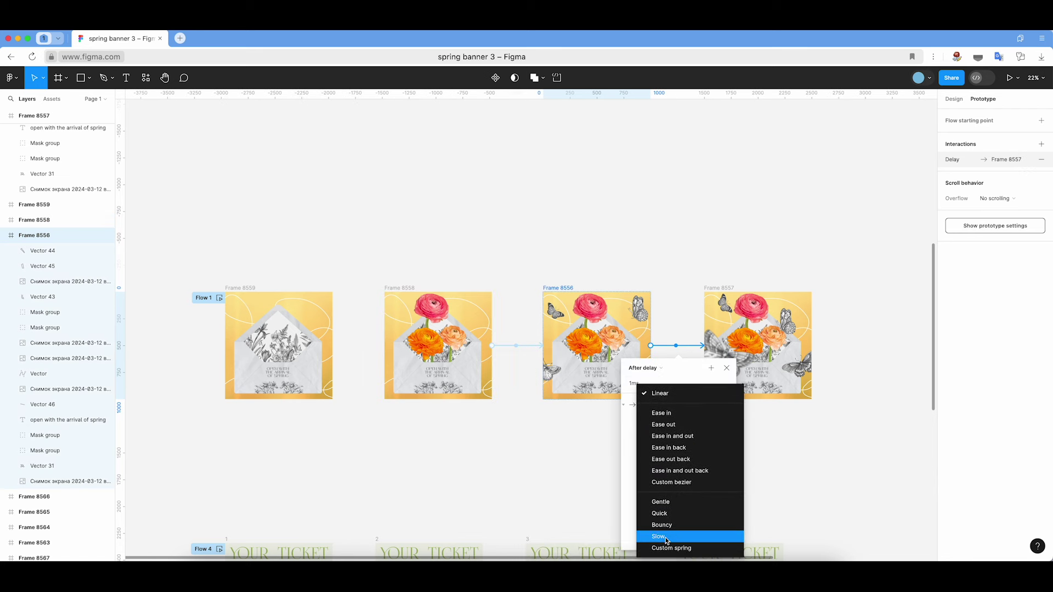
click(667, 537)
- Preview Flow 1, then switch the Frame 8556→8557 transition back to Linear easing
click(204, 298)
click(219, 297)
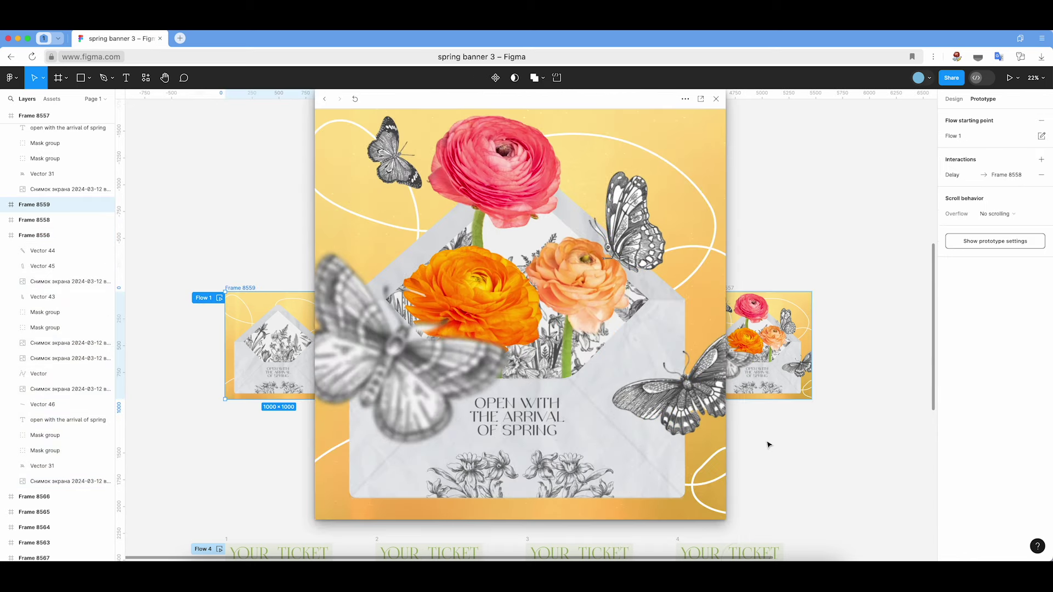
click(716, 98)
click(676, 354)
click(675, 345)
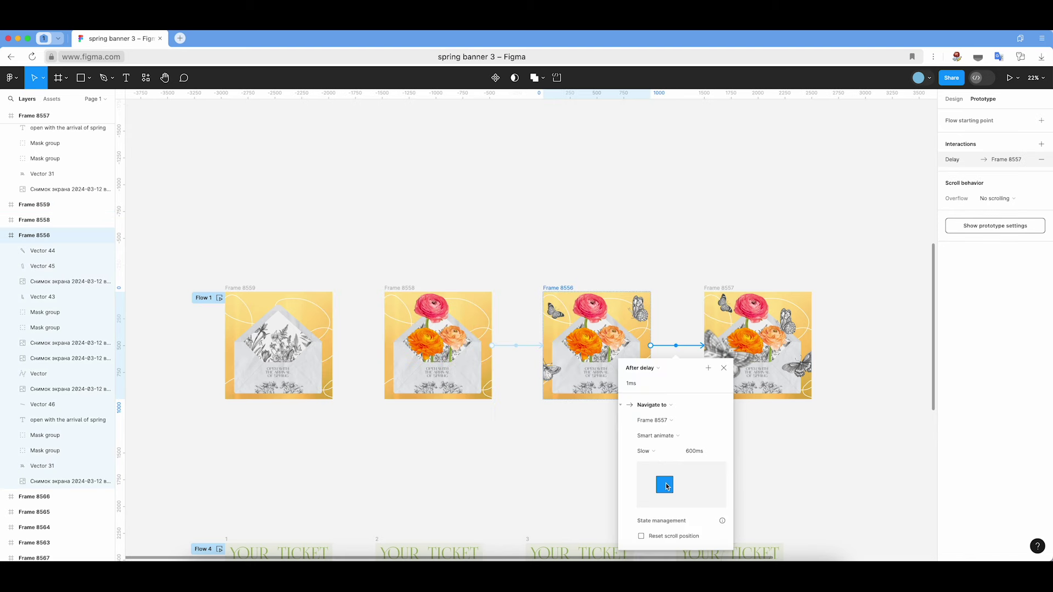
click(659, 453)
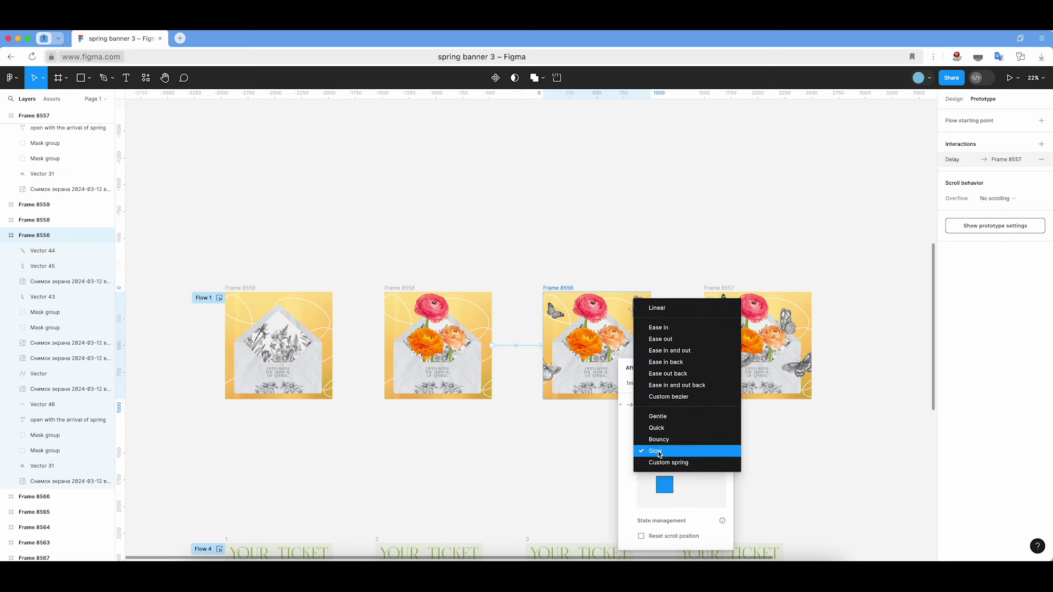
click(661, 309)
- Leave the Frame 8558→8556 easing unchanged and replay the Flow 1 preview
click(519, 346)
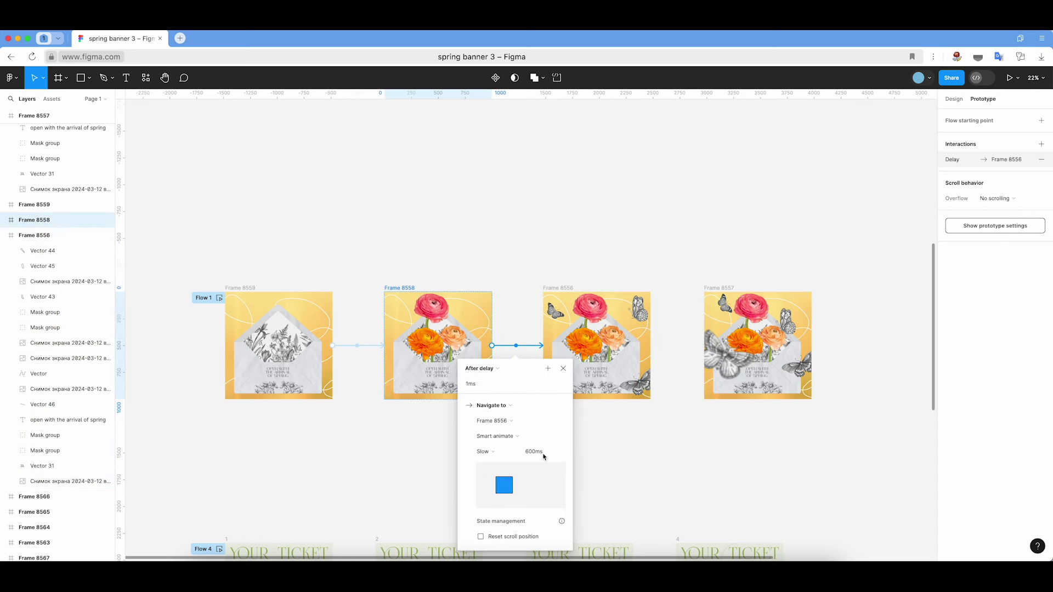
click(515, 454)
click(497, 309)
click(402, 235)
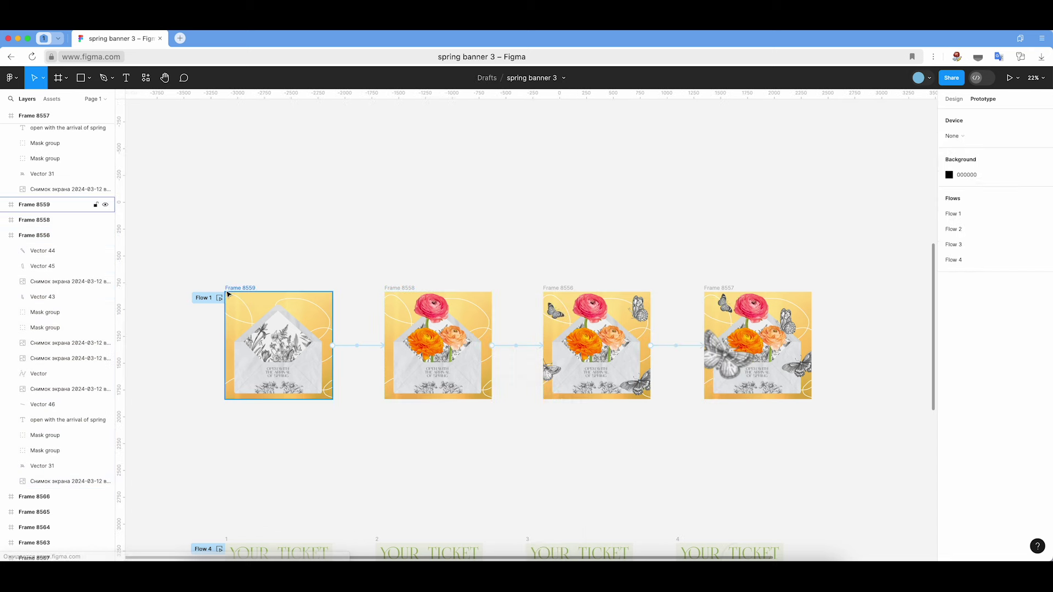
click(219, 298)
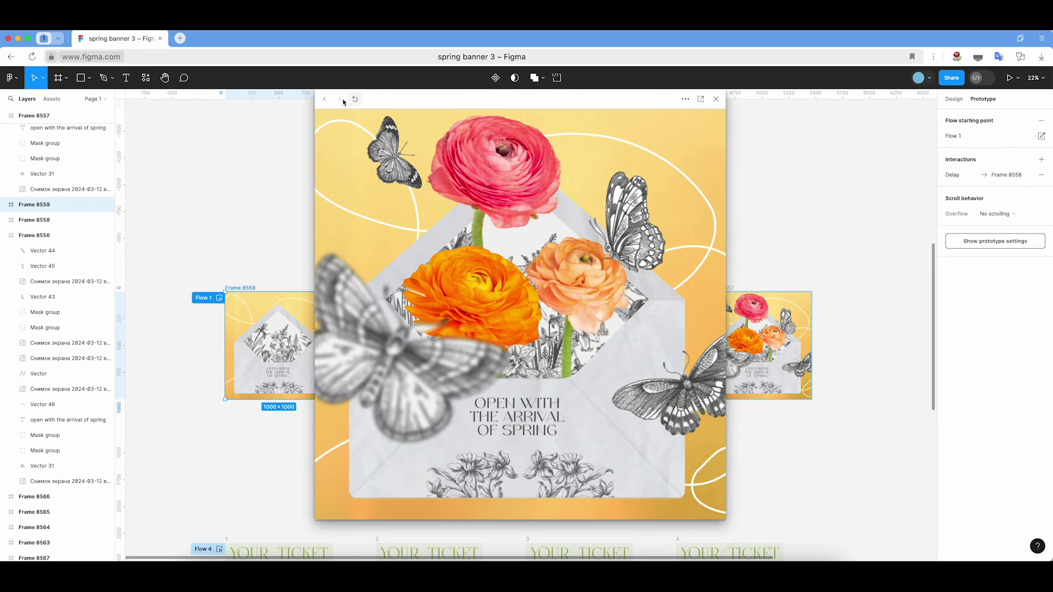
click(716, 99)
- Duplicate envelope frame 3 with Ctrl+D to create frames 7, 8 and 9
click(797, 424)
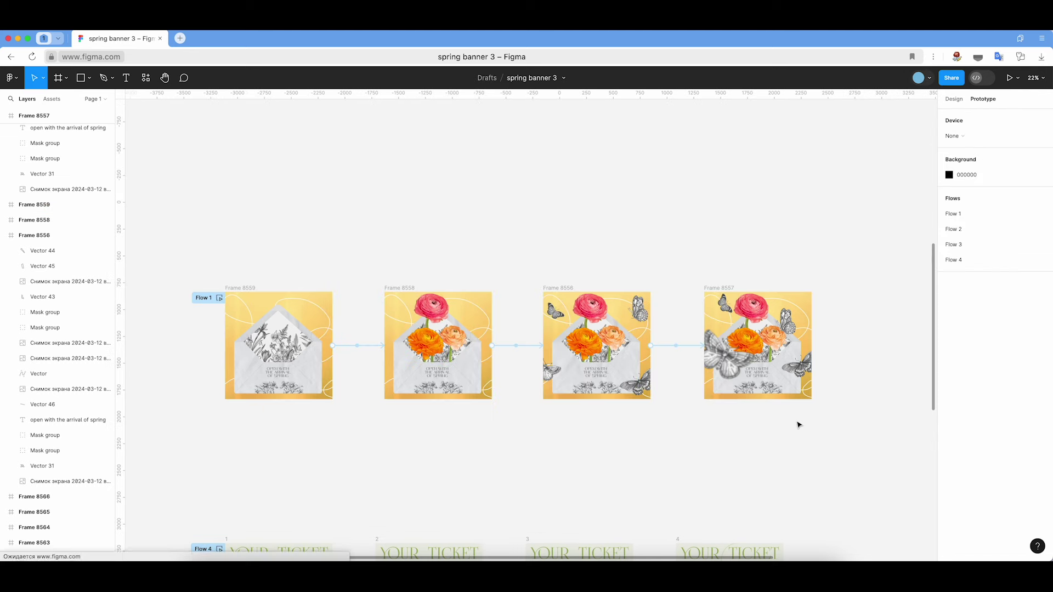
scroll(798, 425, down, 5)
scroll(798, 425, down, 5)
scroll(798, 425, left, 2)
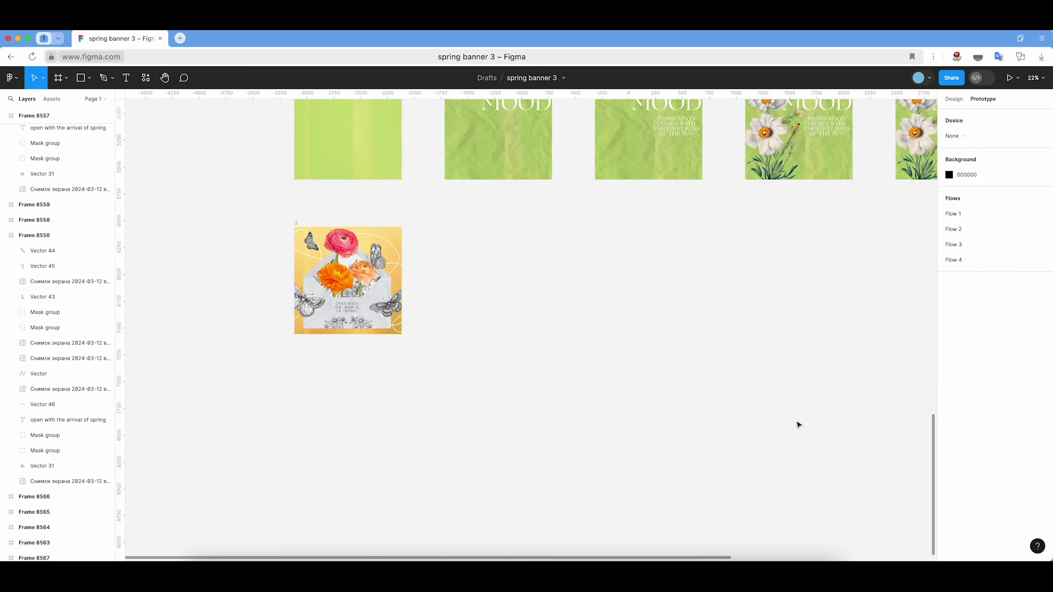
click(294, 225)
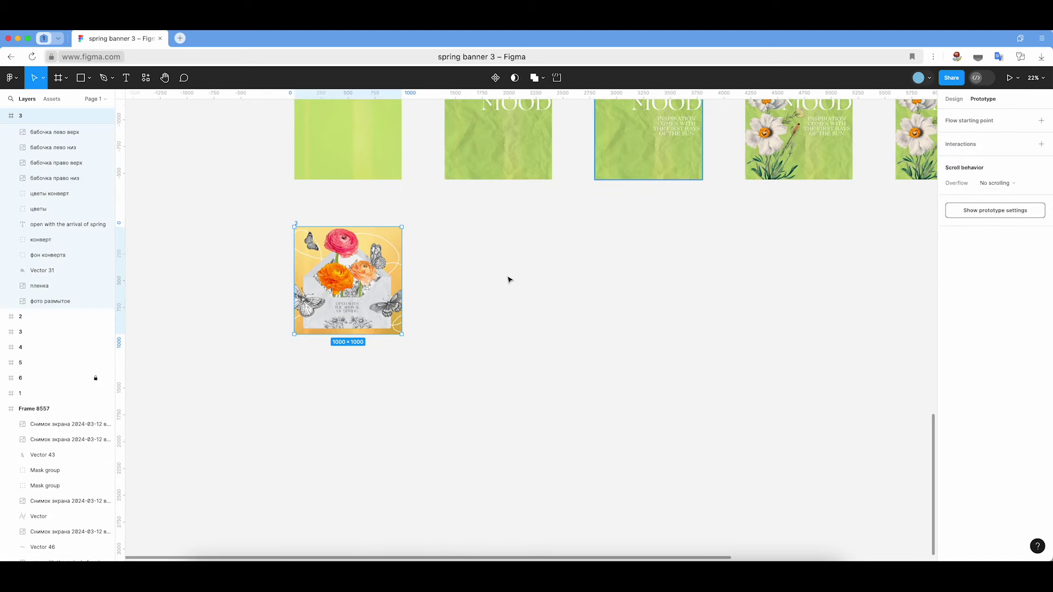
scroll(510, 278, down, 1)
scroll(461, 228, up, 1)
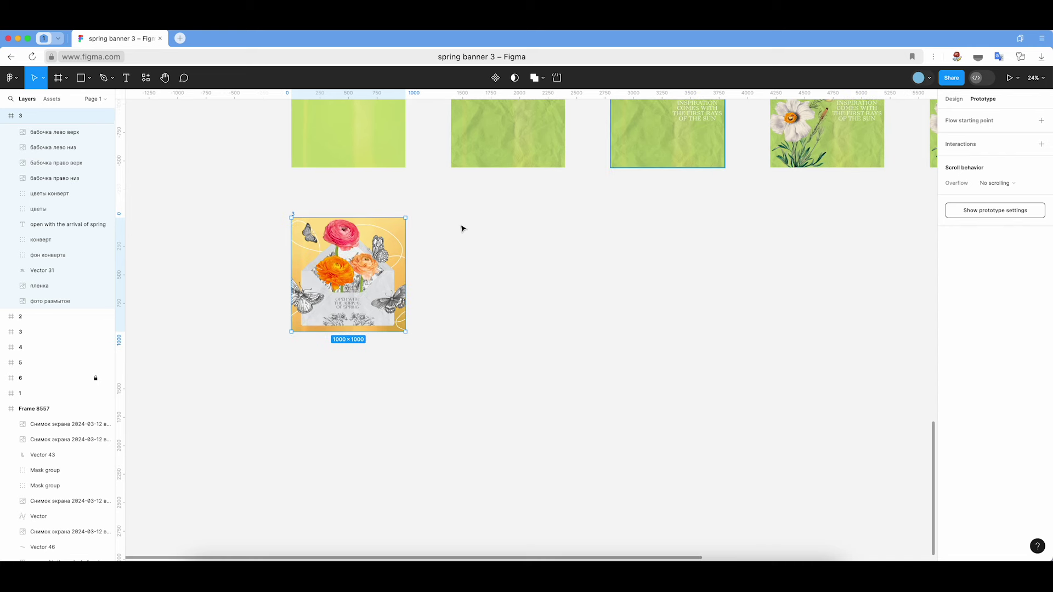
key(ctrl+d)
key(ctrl+d)
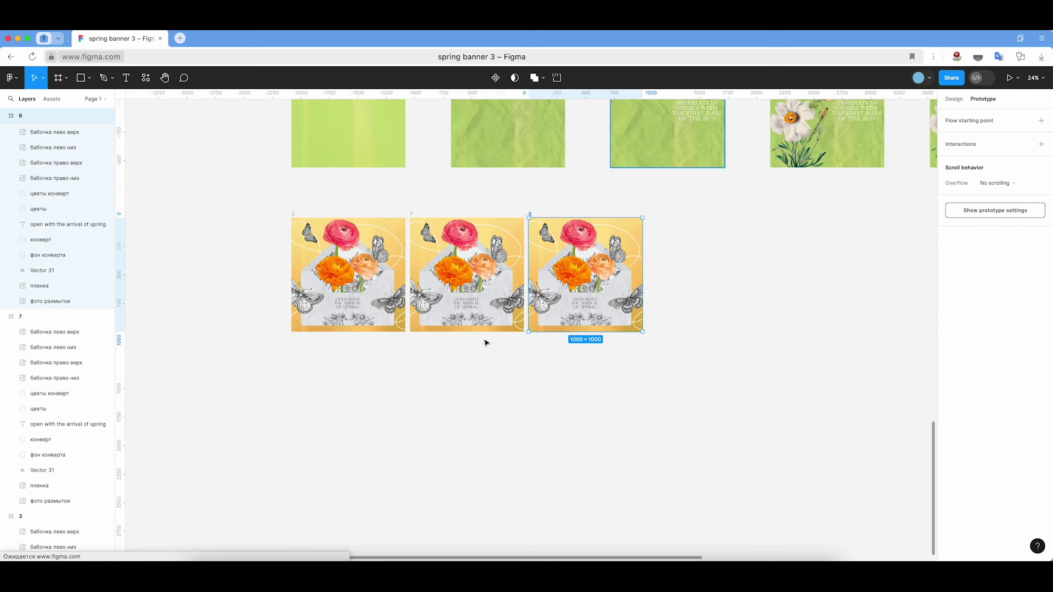
key(ctrl+d)
- Set 40 spacing between frames 3, 7, 8 and 9 in a row
click(726, 399)
click(778, 235)
drag(781, 239, 258, 360)
click(959, 101)
click(968, 217)
text(40)
key(Return)
click(799, 414)
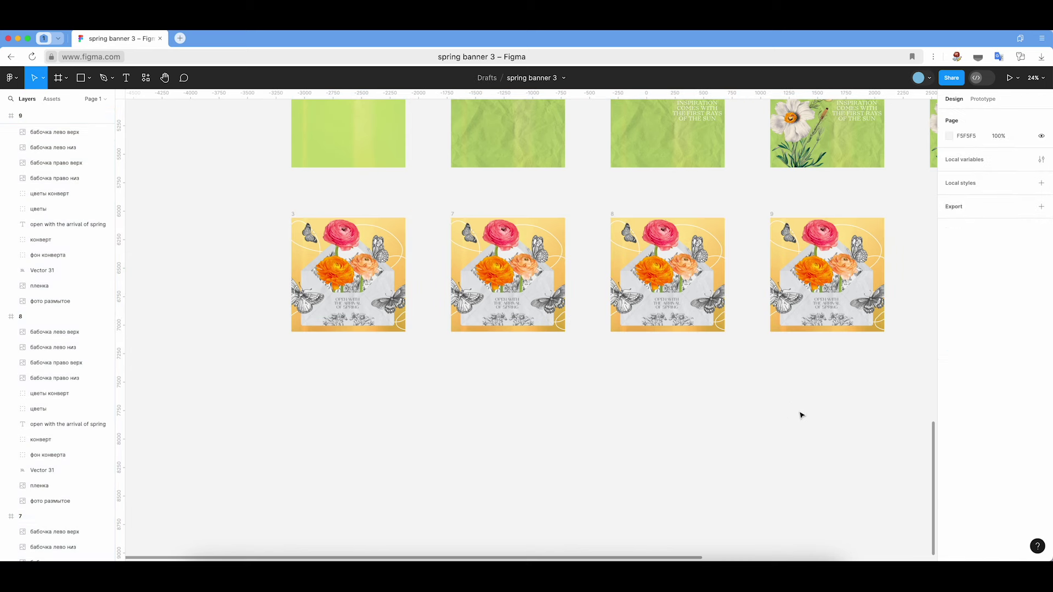
scroll(801, 415, up, 2)
scroll(801, 415, right, 2)
scroll(801, 415, up, 1)
scroll(801, 415, right, 1)
scroll(801, 415, right, 1)
scroll(800, 415, right, 3)
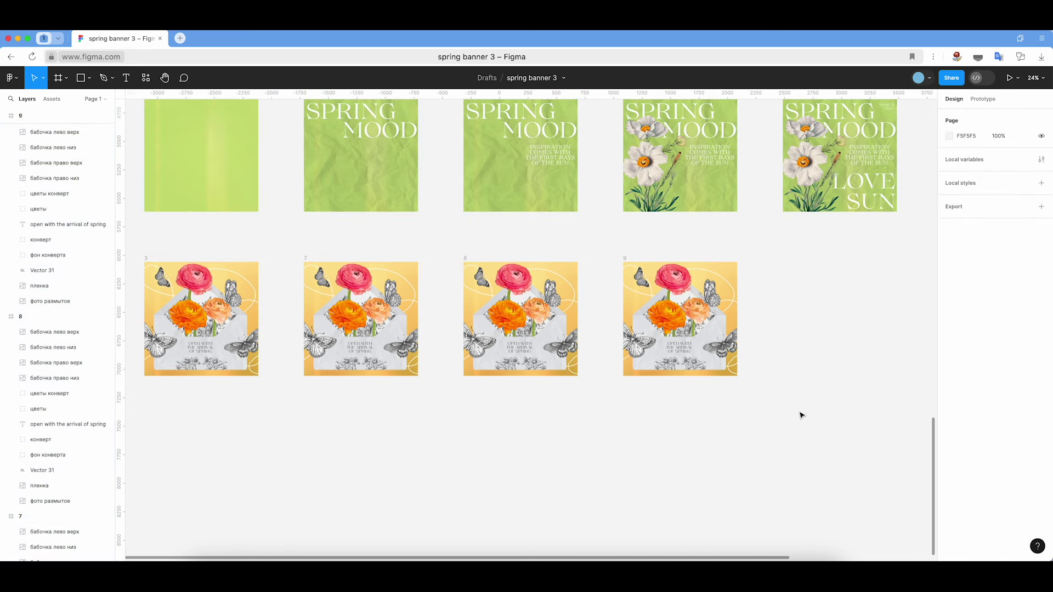
- Enlarge frame 9's lower-left butterfly to 662×628 and move it up over the flowers
scroll(782, 298, up, 5)
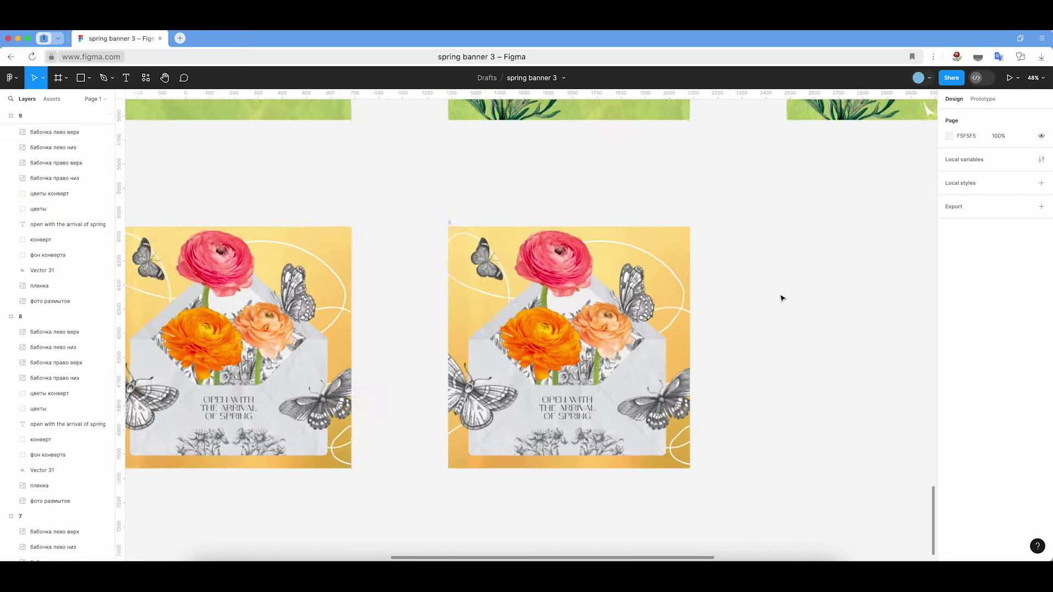
click(444, 409)
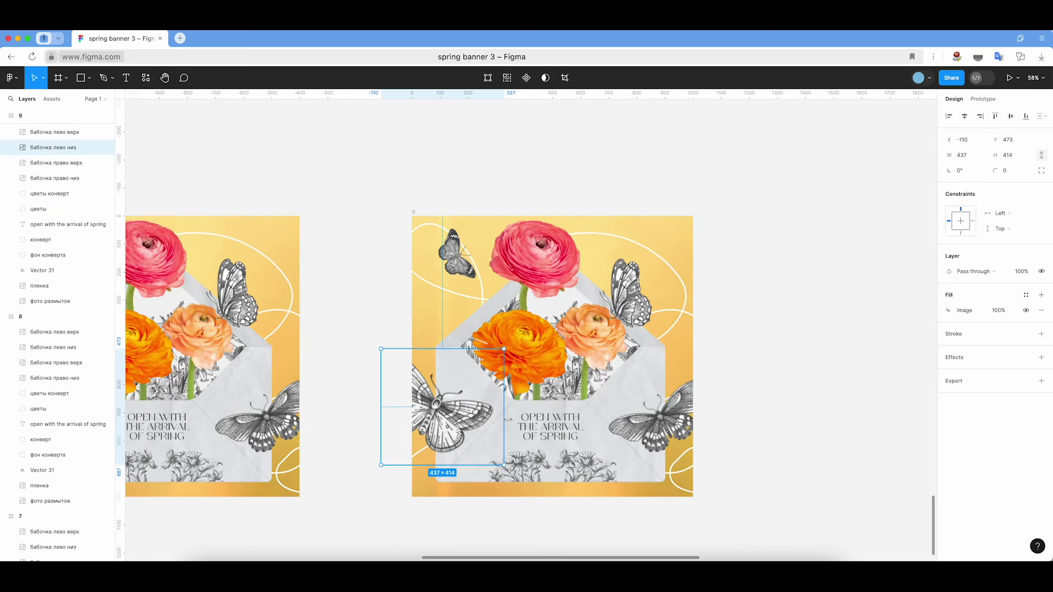
drag(504, 407, 567, 407)
drag(471, 419, 488, 403)
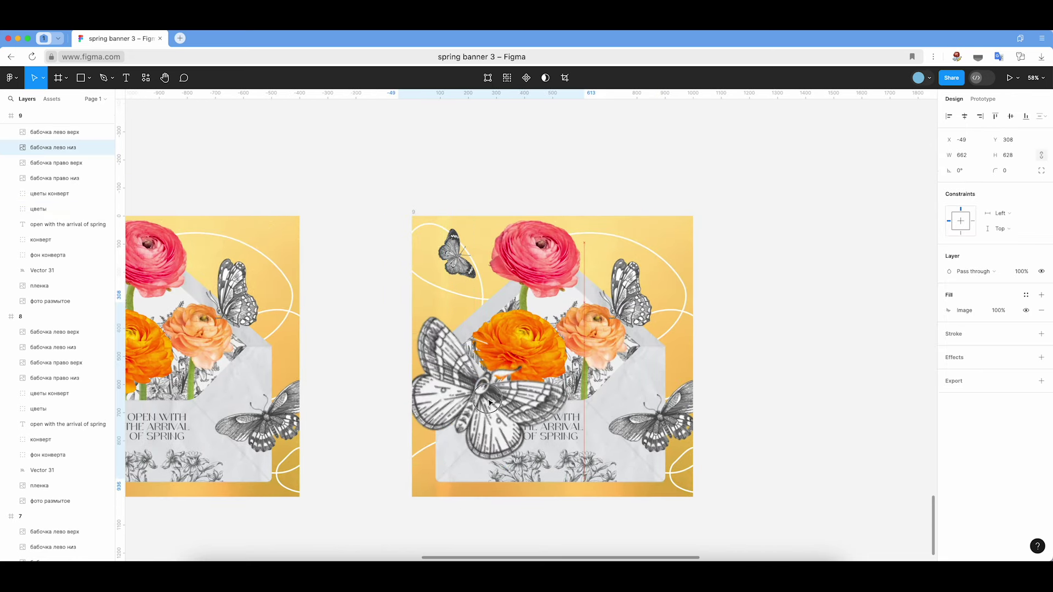
- Add a Layer blur effect to the butterfly, initially at 30
click(1041, 359)
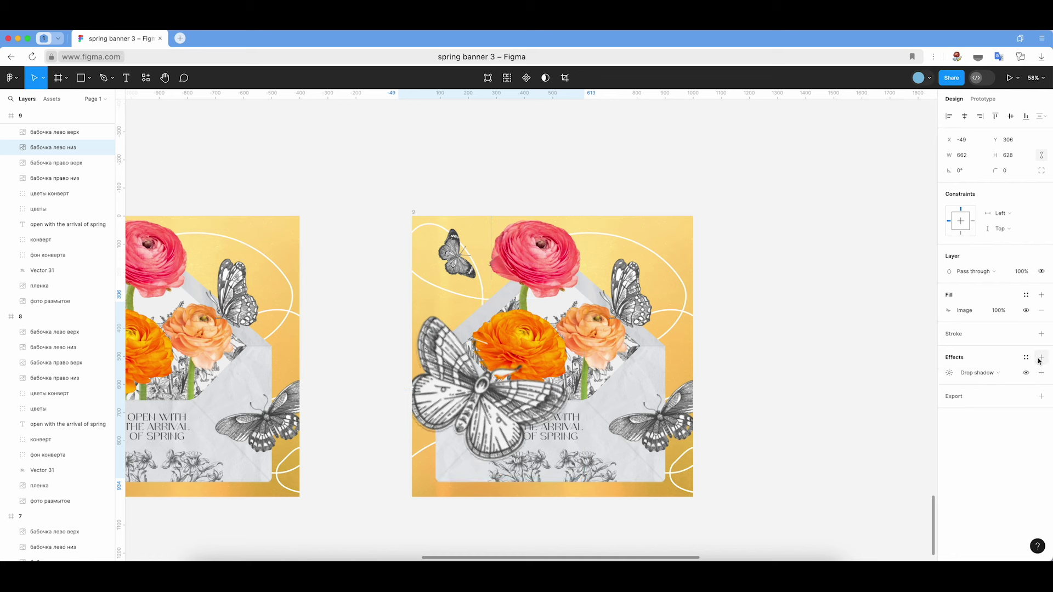
click(949, 373)
click(978, 373)
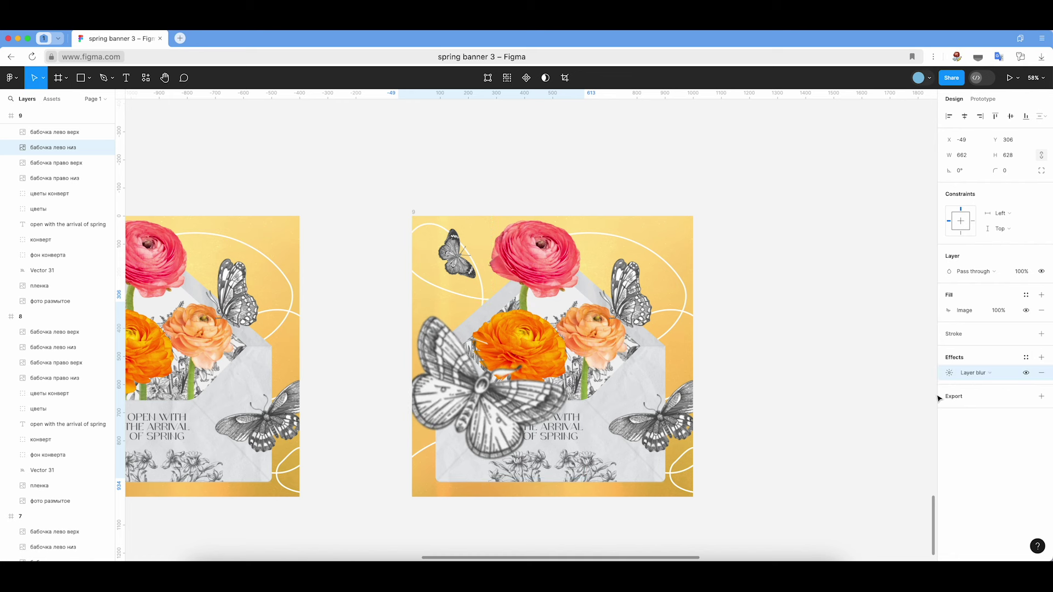
click(949, 373)
click(848, 397)
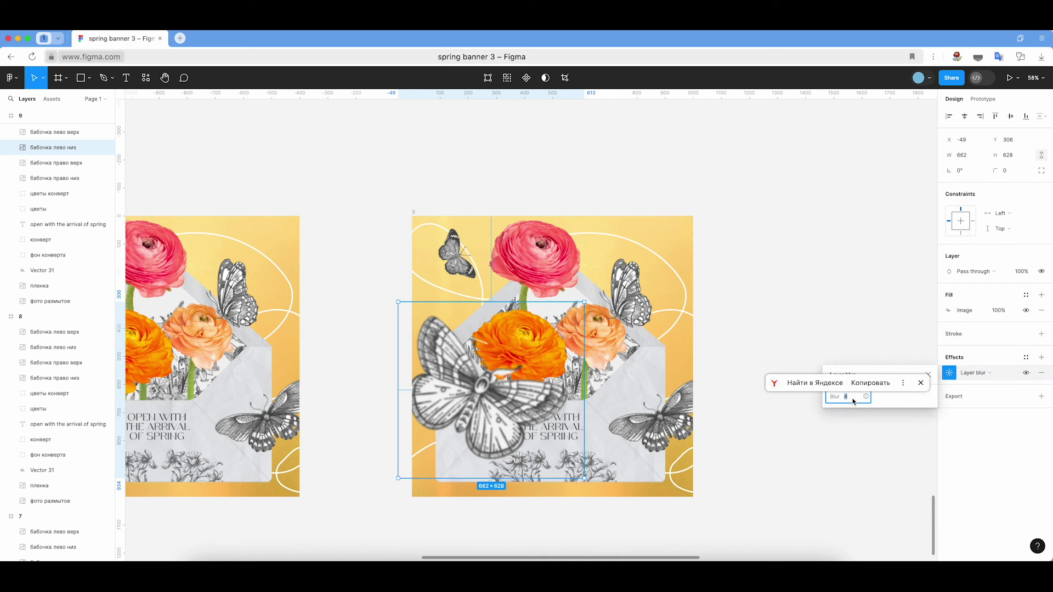
text(30)
click(911, 399)
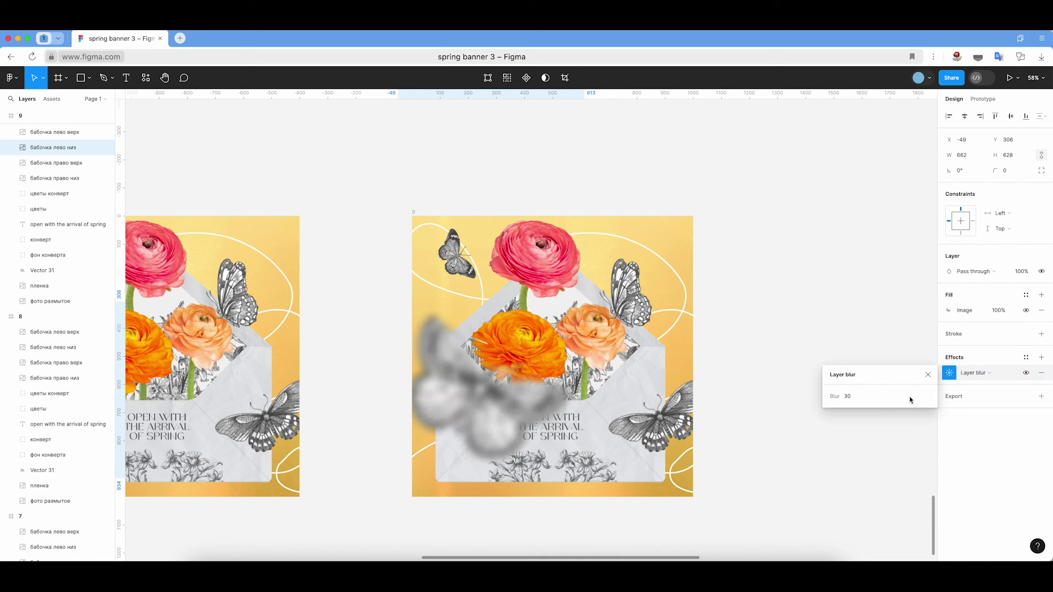
scroll(406, 334, right, 1)
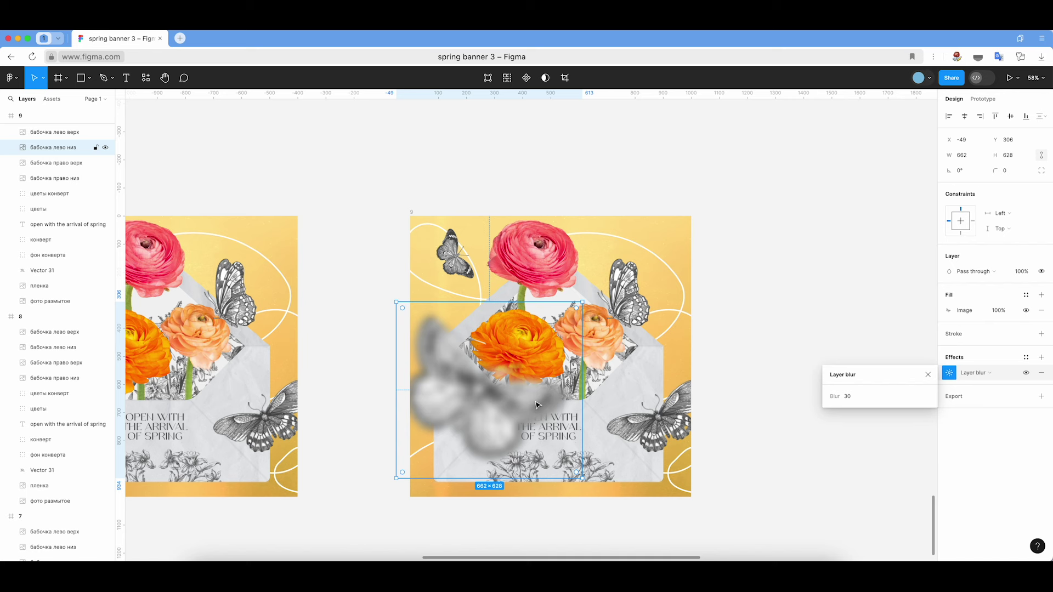
scroll(528, 402, left, 2)
- Lower the blur to 15 and reposition the butterfly over the envelope's left side
click(847, 399)
text(10)
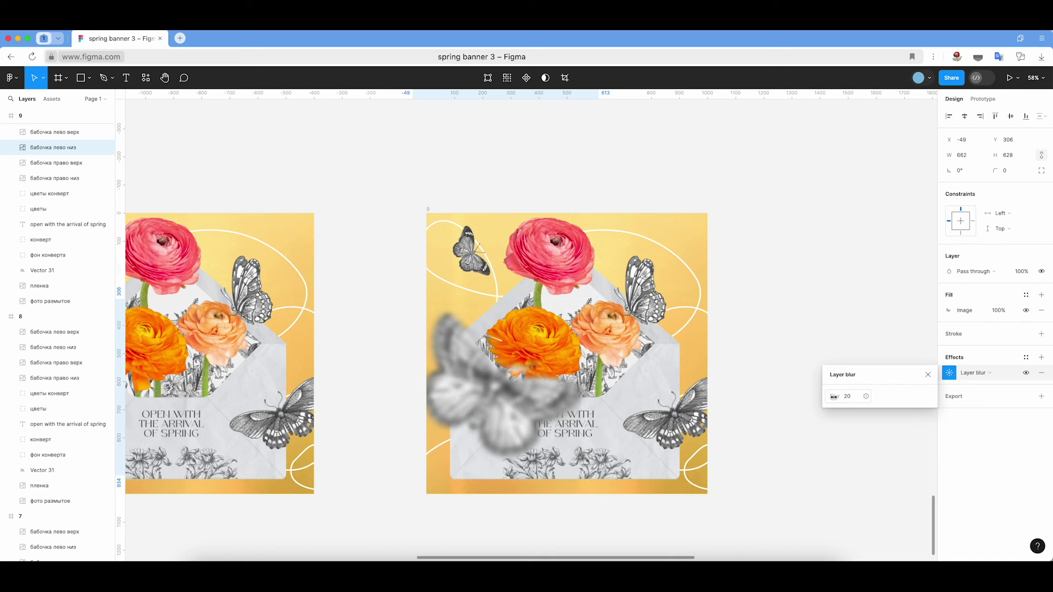
key(Return)
click(848, 399)
text(15)
key(Return)
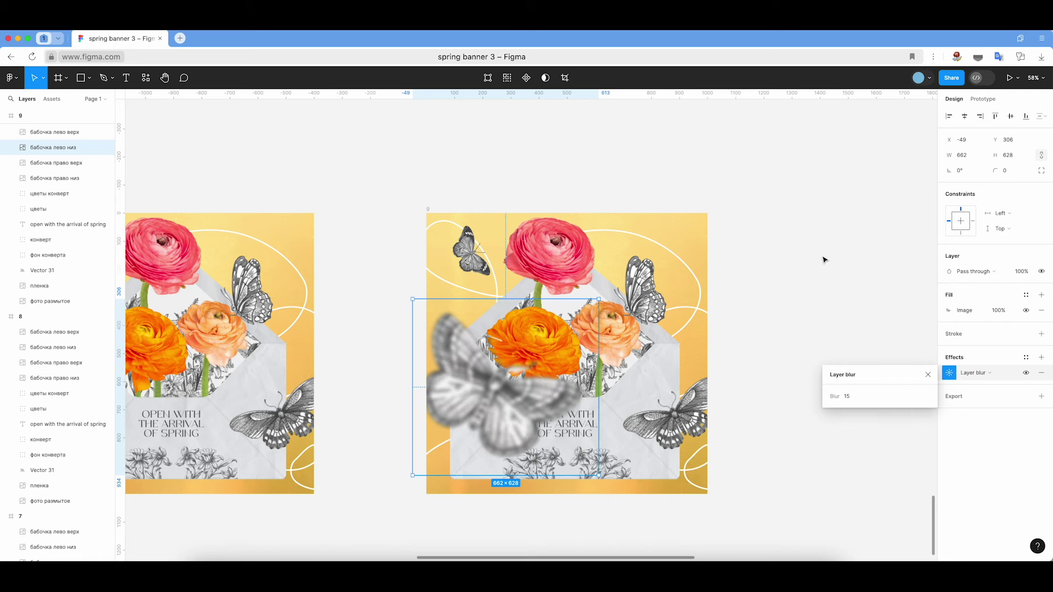
click(823, 260)
scroll(824, 259, down, 2)
scroll(824, 260, left, 2)
mouse_move(580, 359)
mouse_down()
mouse_move(599, 347)
mouse_move(593, 338)
mouse_up()
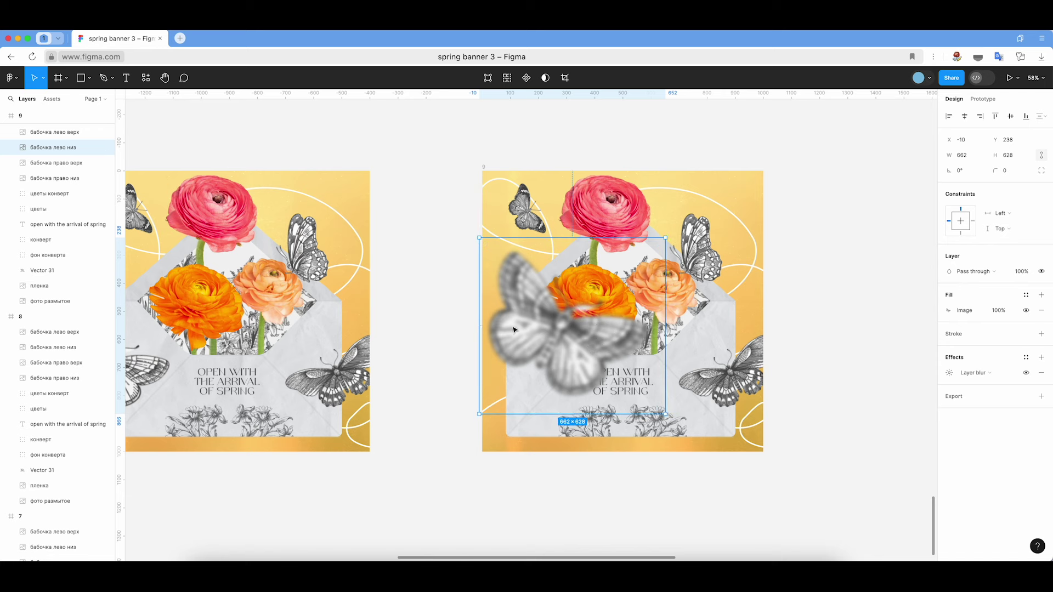
click(817, 339)
scroll(818, 337, left, 2)
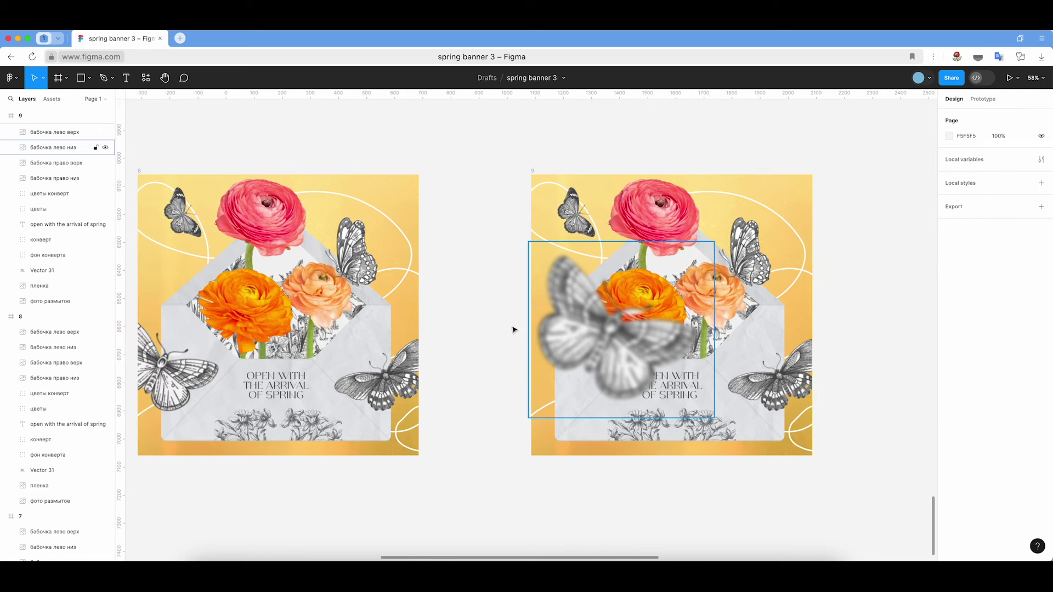
- Rotate frame 9's top-left butterfly to about -47°
click(613, 333)
mouse_move(631, 319)
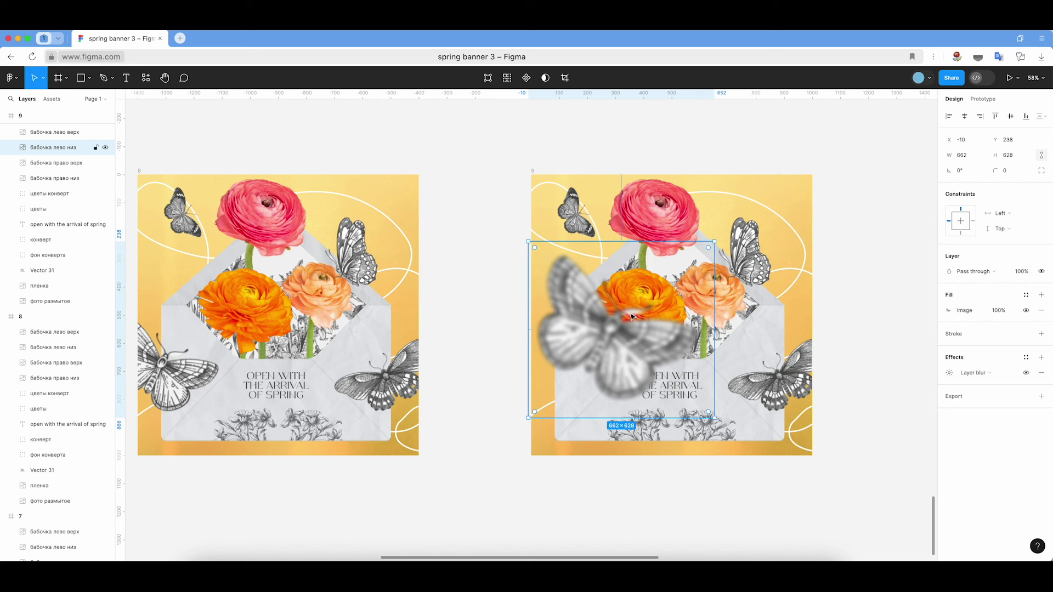
click(886, 348)
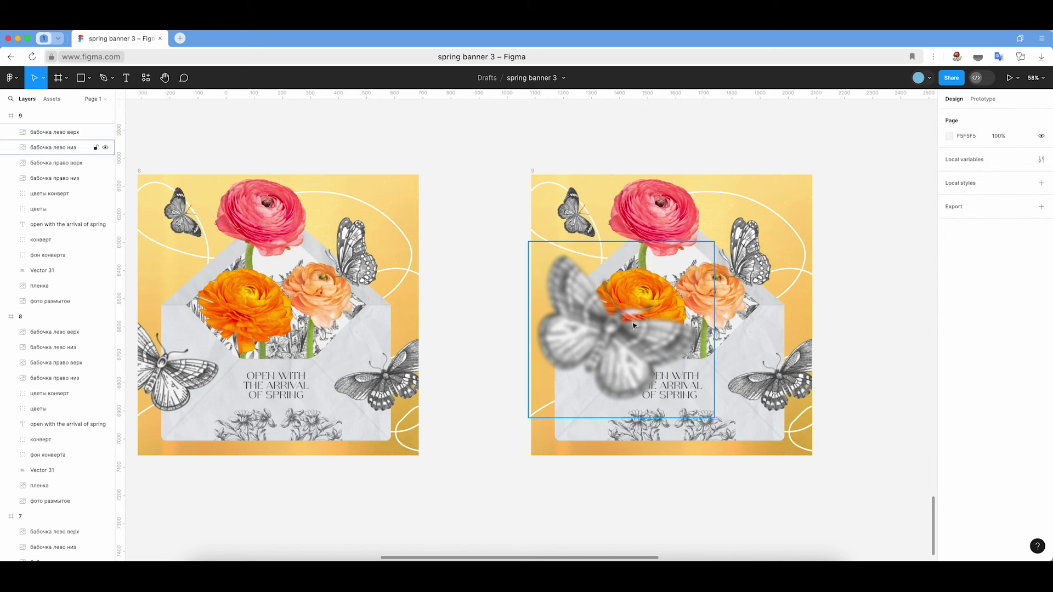
click(576, 226)
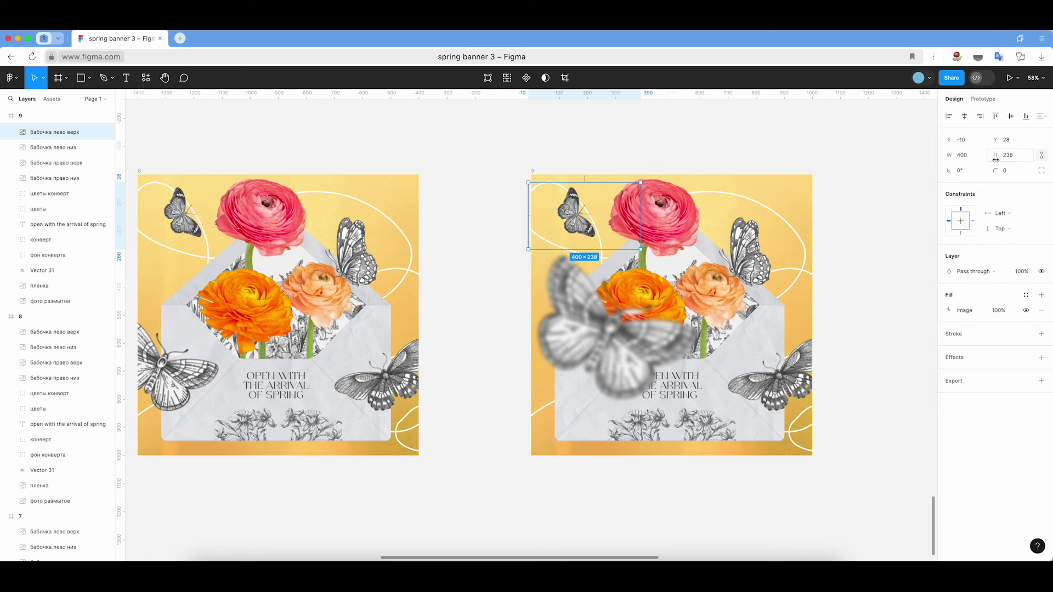
drag(943, 172, 927, 172)
drag(602, 214, 653, 216)
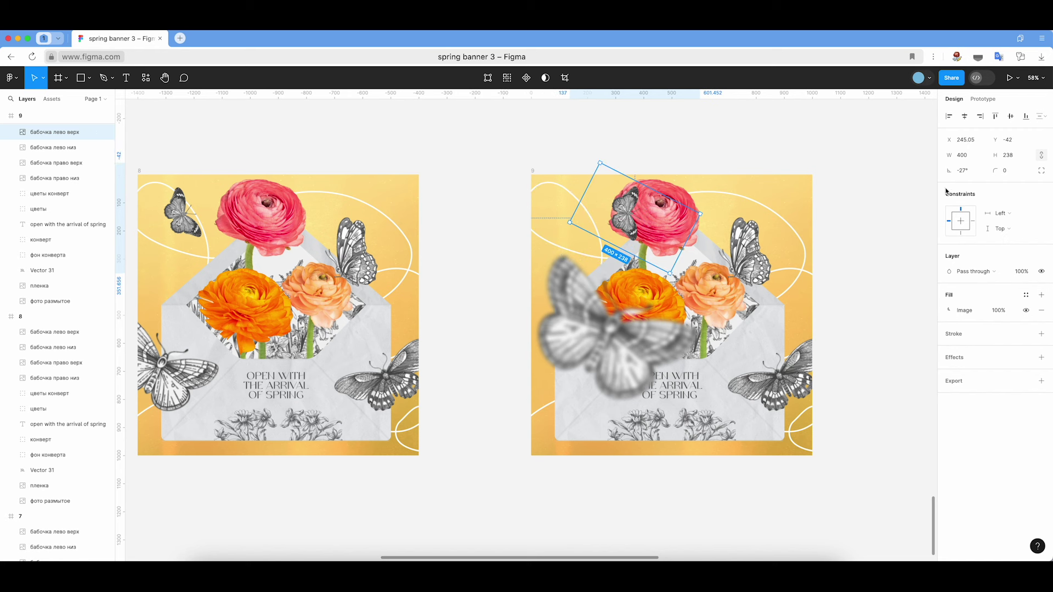
drag(945, 174, 934, 173)
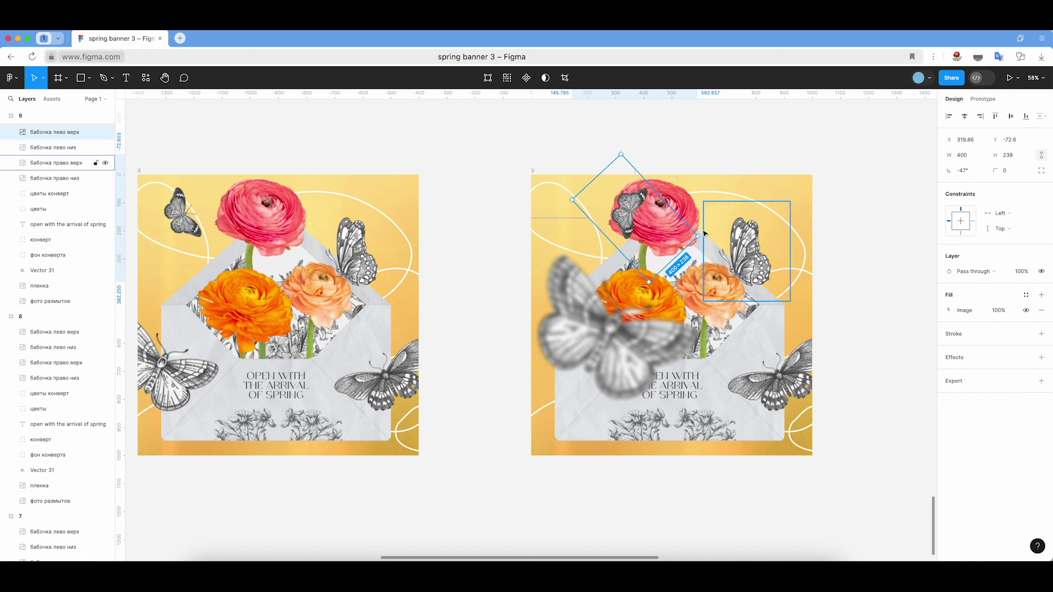
- Nudge frame 9's top-right butterfly slightly down and left
click(755, 260)
scroll(789, 259, up, 10)
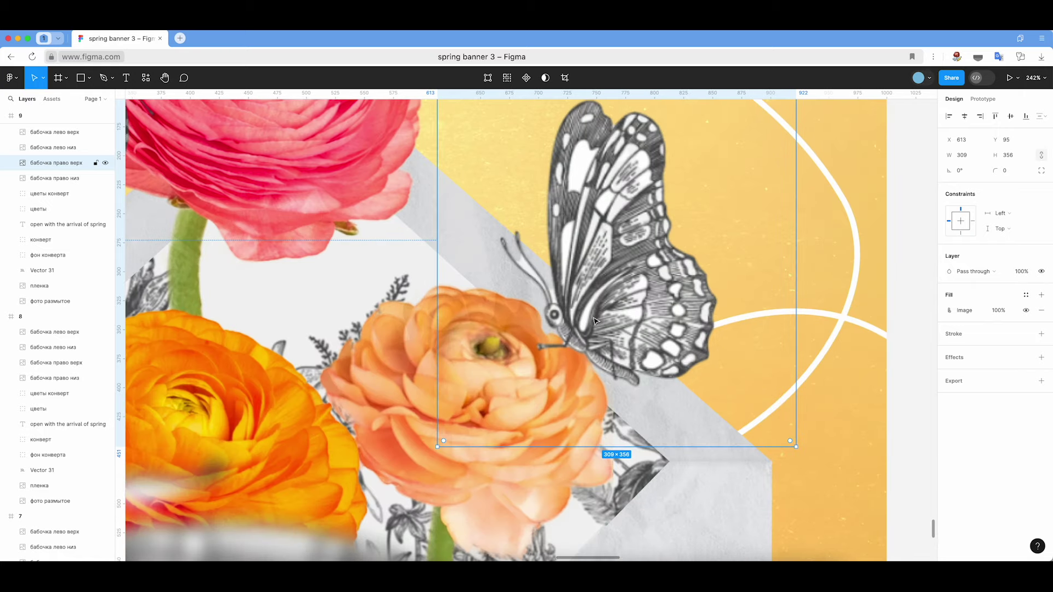
drag(631, 311, 622, 319)
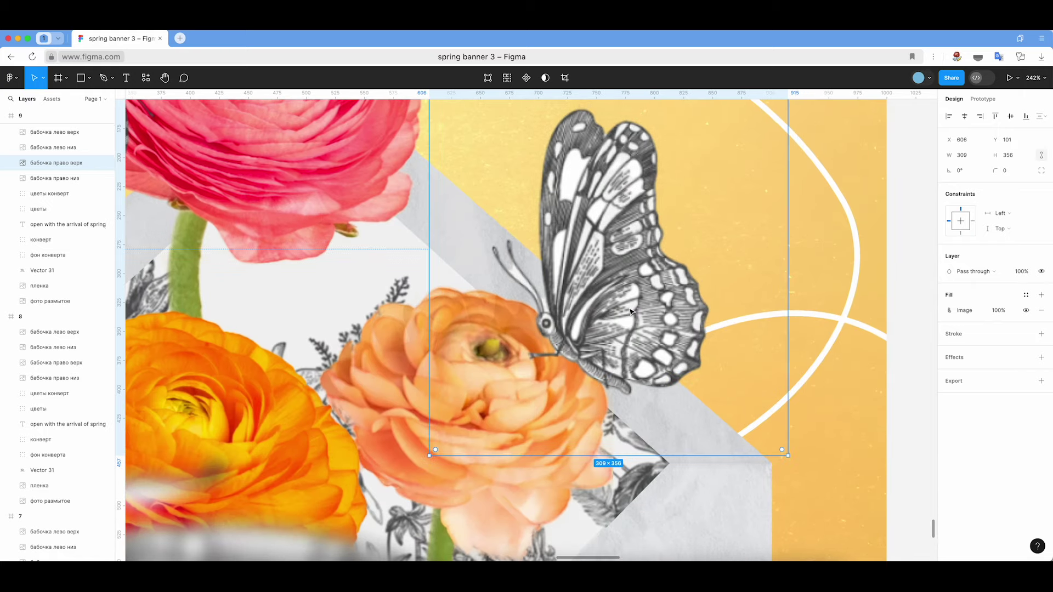
scroll(628, 324, down, 8)
click(643, 452)
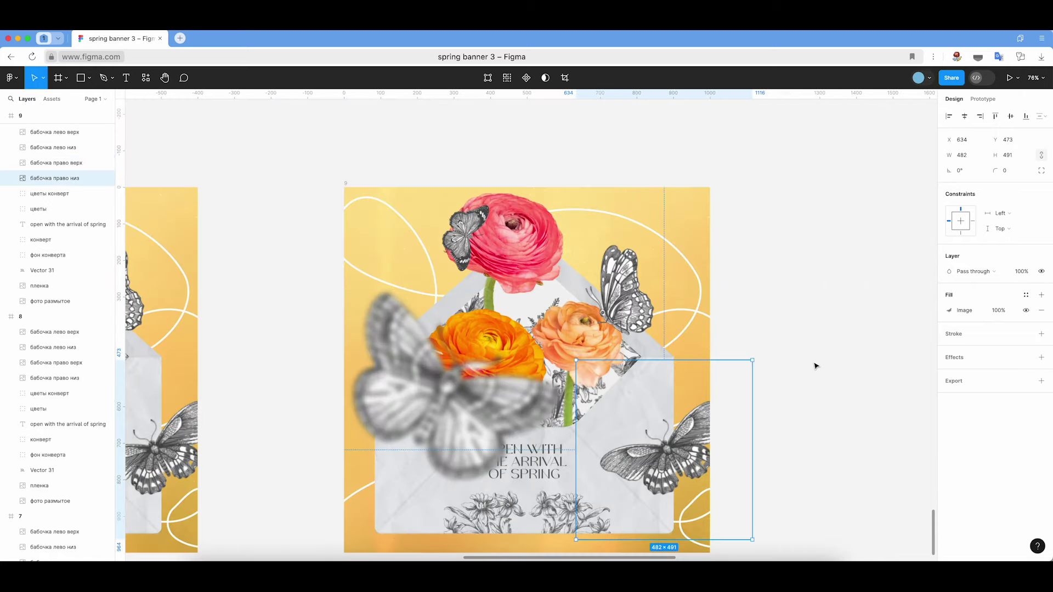
click(815, 367)
scroll(815, 366, down, 5)
scroll(815, 367, up, 3)
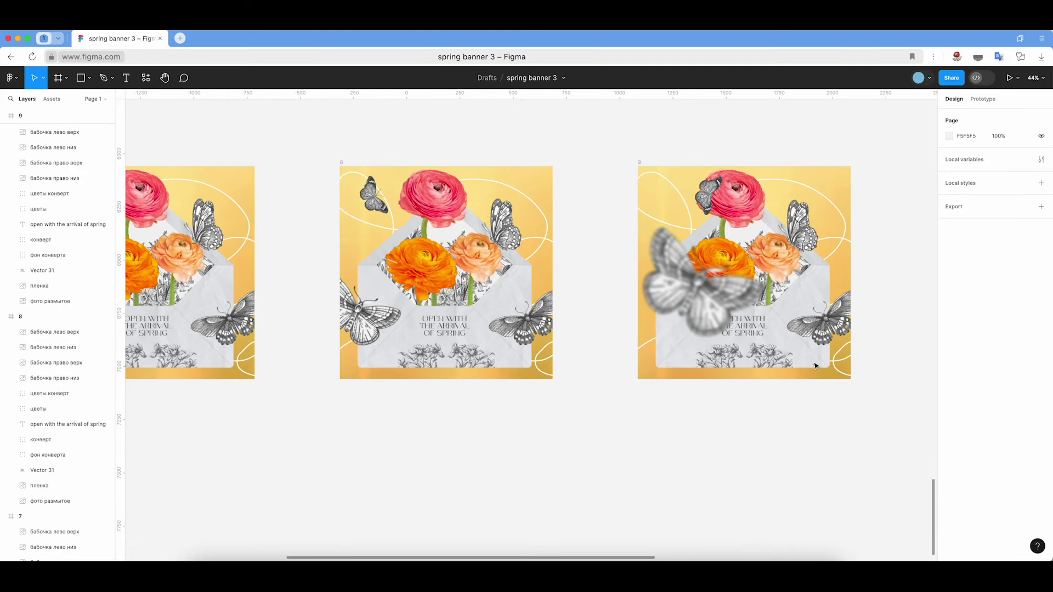
scroll(815, 366, up, 1)
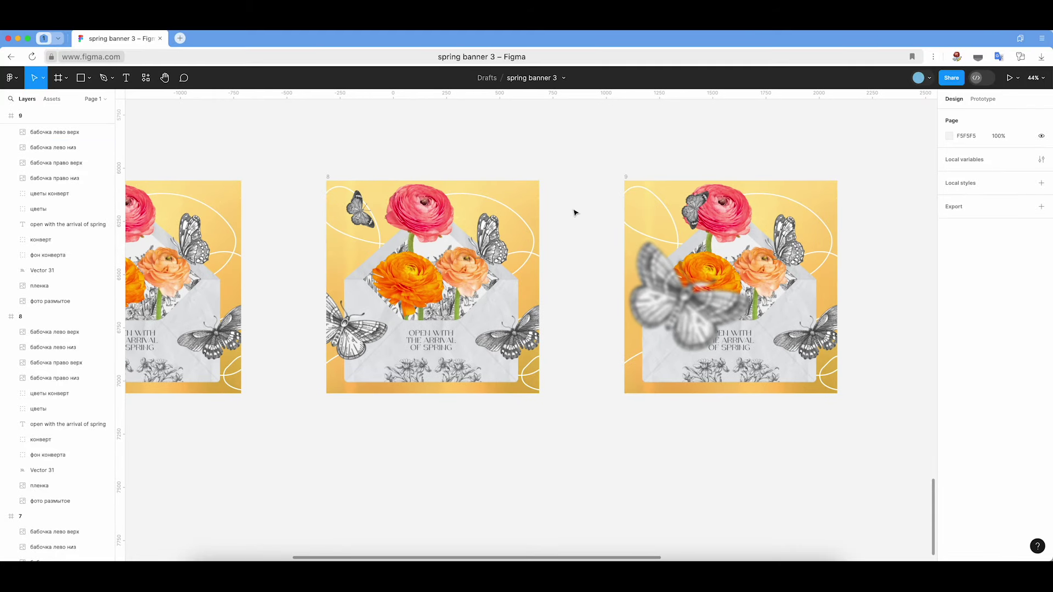
- In frame 8, move the lower-left butterfly down-right and enlarge it to about 497×470
click(330, 178)
scroll(595, 160, up, 2)
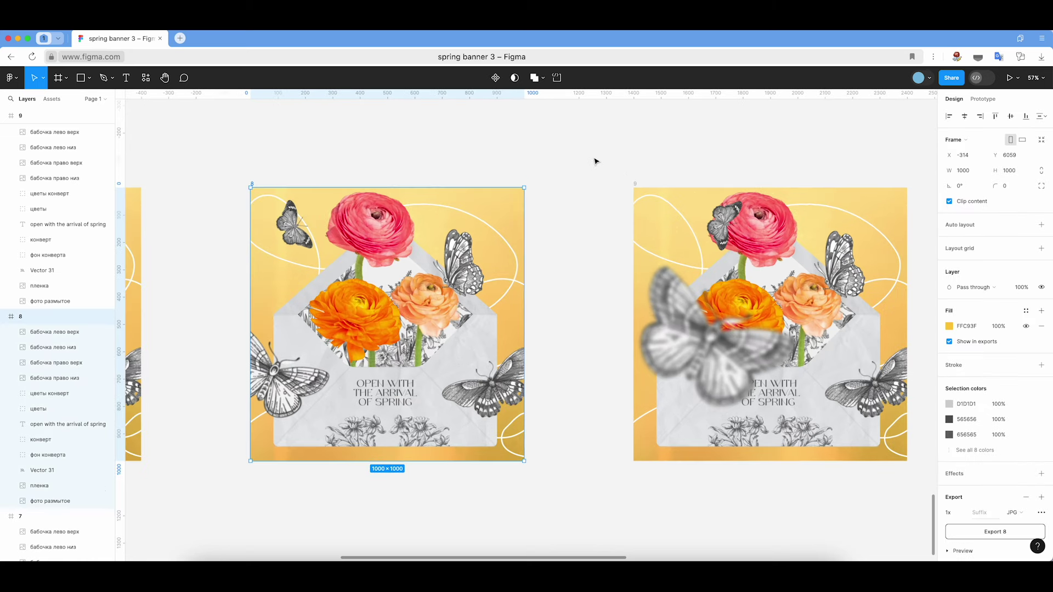
click(286, 394)
drag(289, 396, 305, 419)
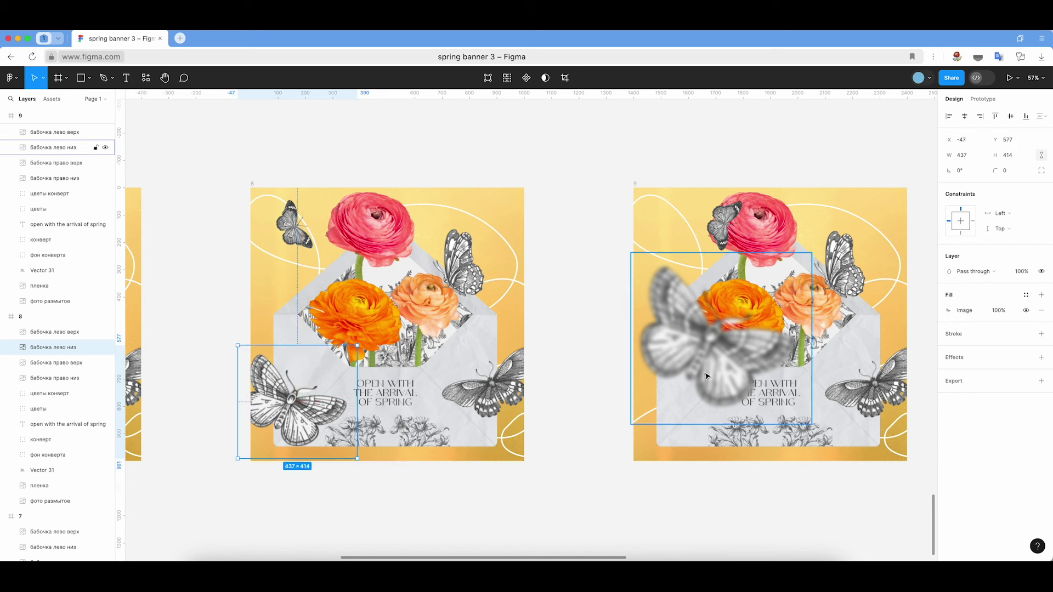
drag(302, 416, 306, 409)
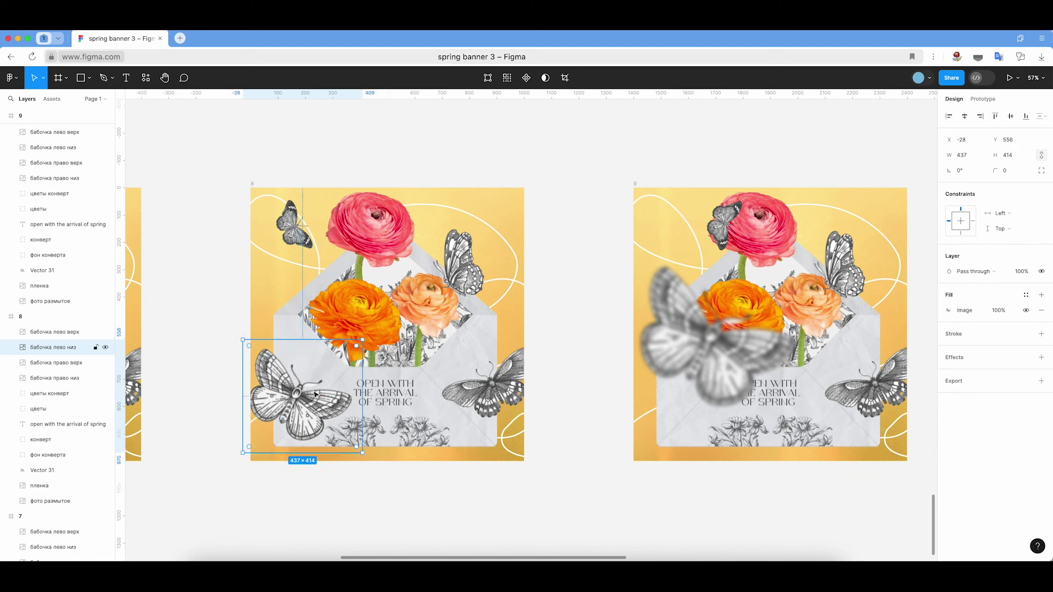
drag(307, 330, 311, 332)
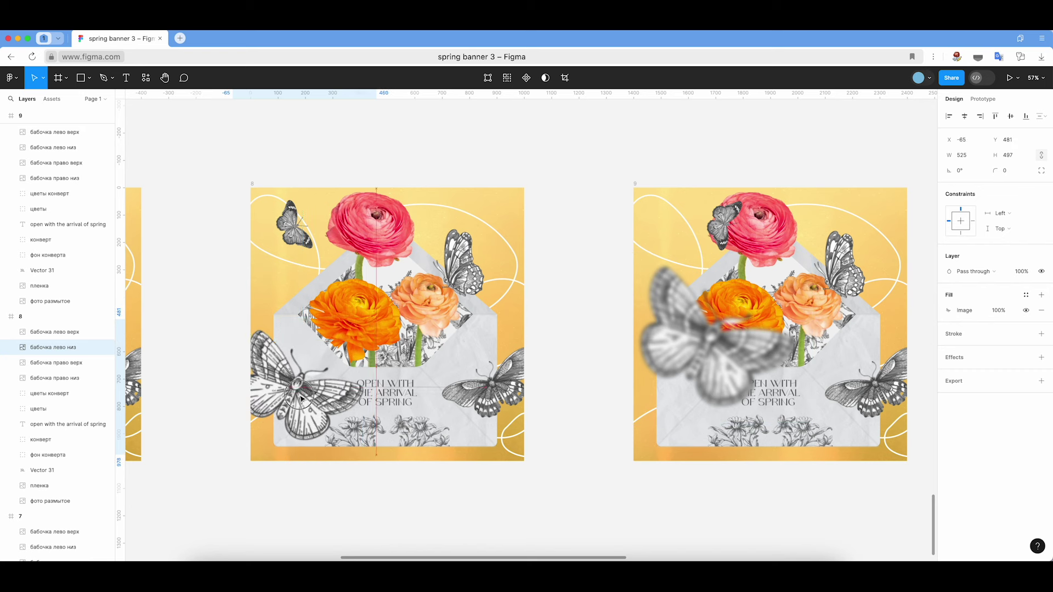
click(574, 374)
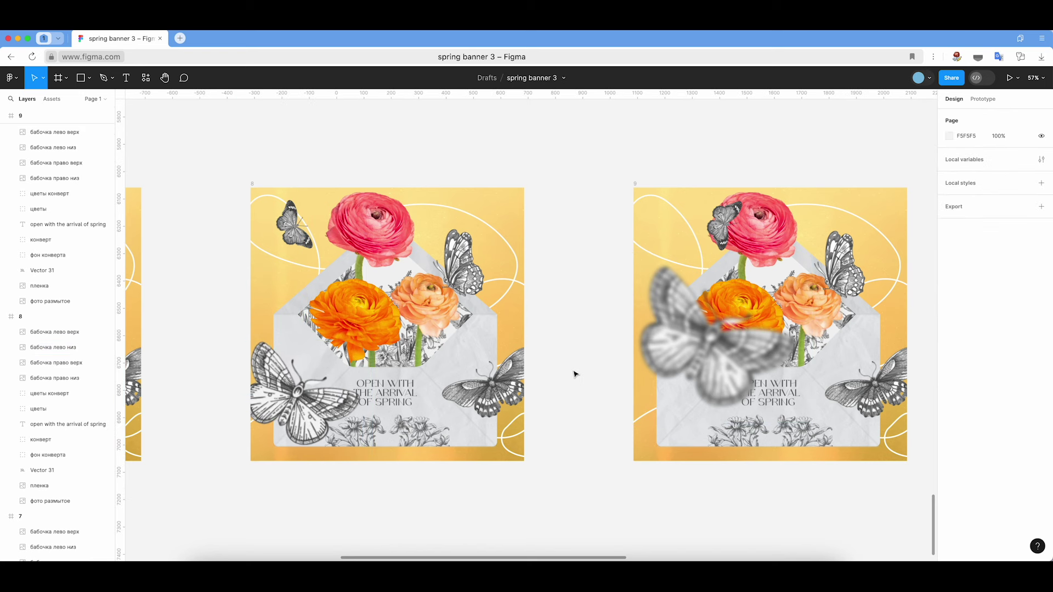
- Add a Layer blur effect to the lower-left butterfly
click(299, 412)
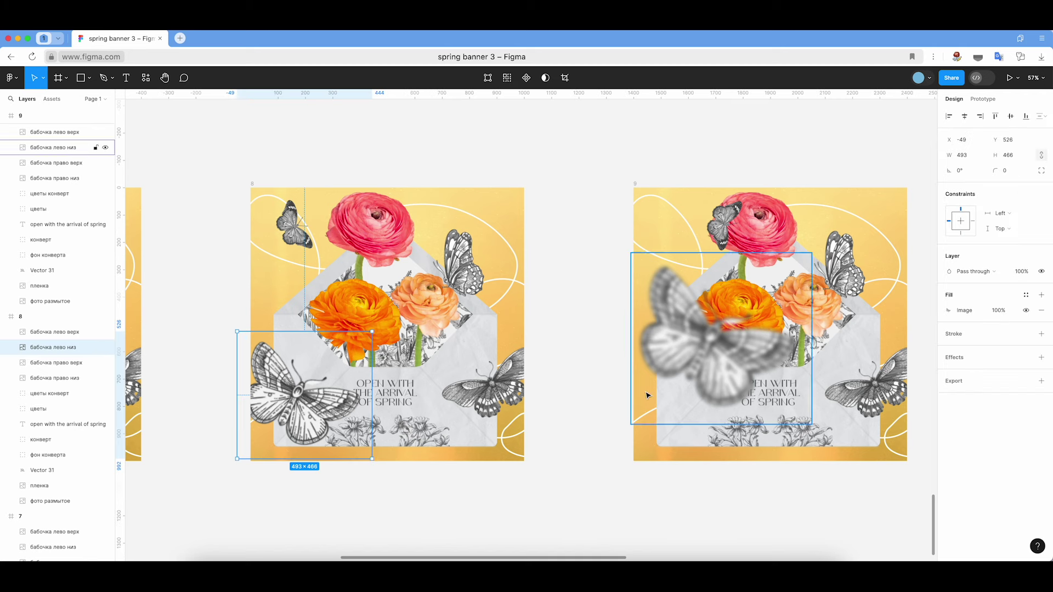
click(1044, 359)
click(970, 372)
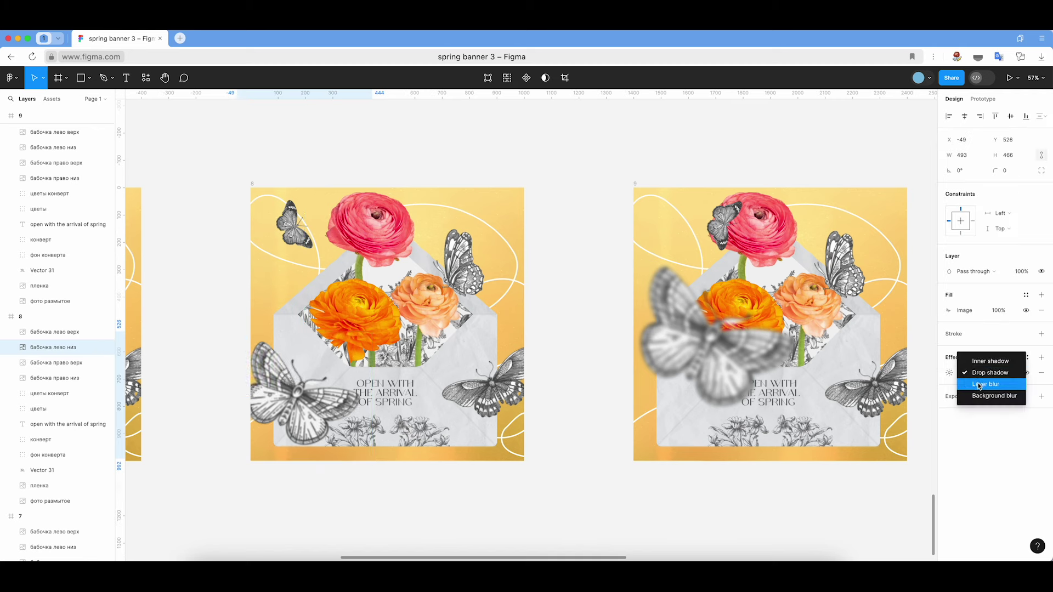
click(950, 373)
click(658, 527)
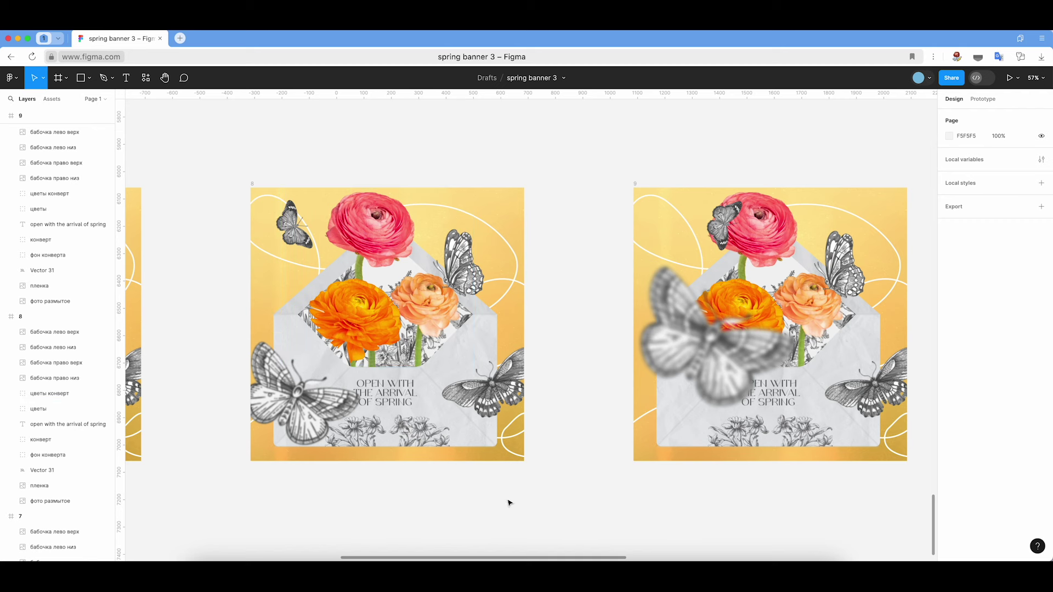
- Tilt the lower-right butterfly 7° and reposition it lower in frame 8
click(501, 390)
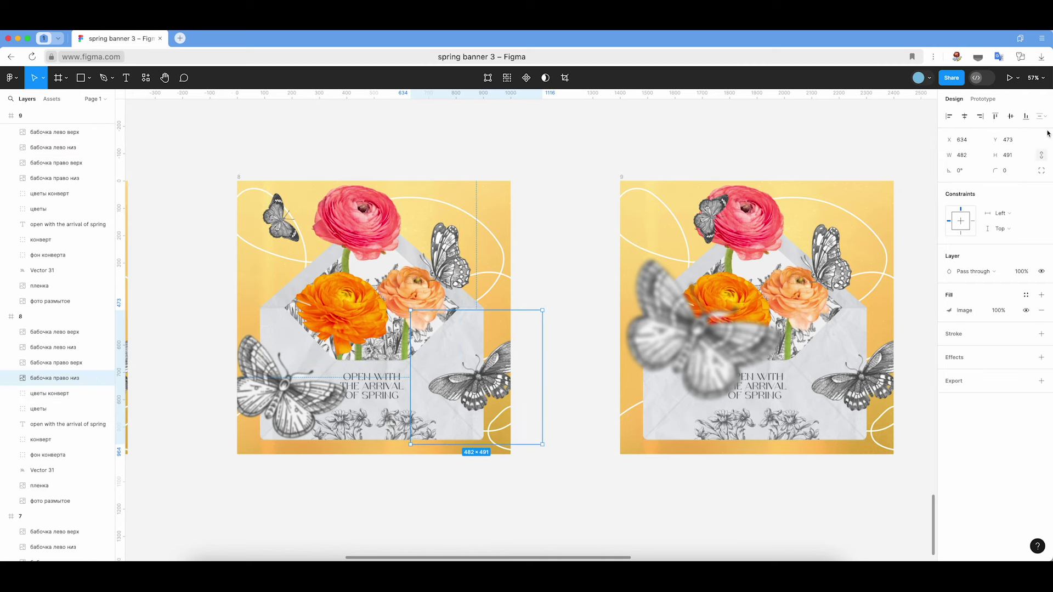
drag(947, 171, 942, 173)
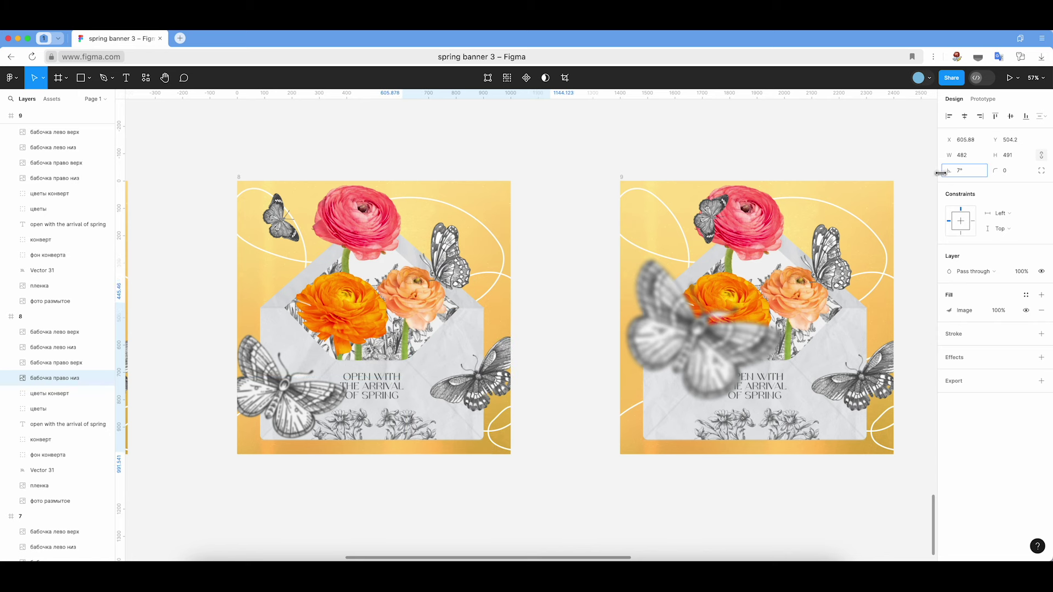
mouse_move(496, 396)
mouse_down()
mouse_move(531, 416)
mouse_move(471, 377)
mouse_up()
scroll(471, 379, up, 2)
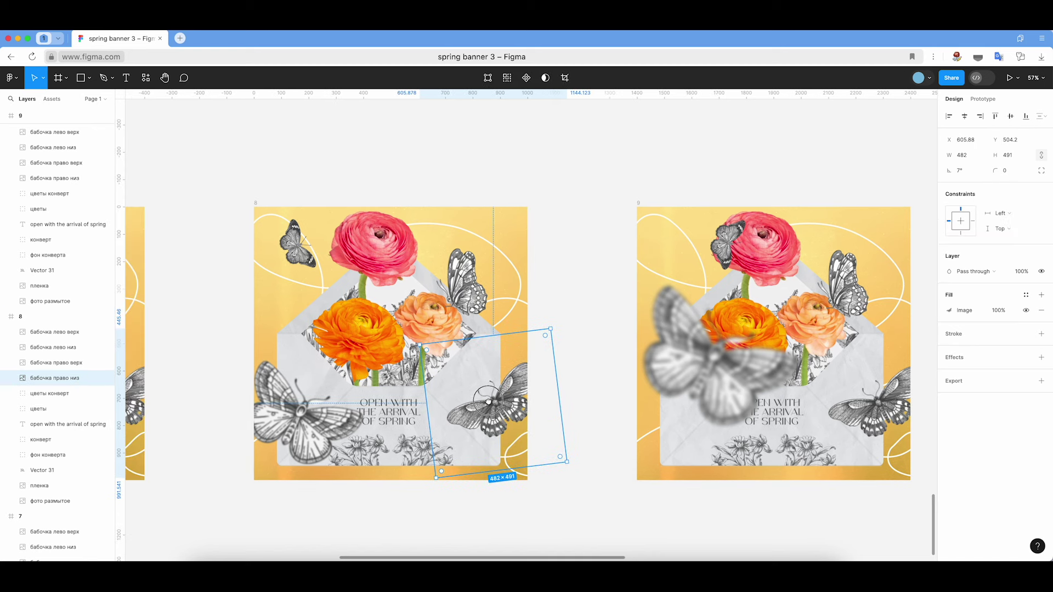
scroll(488, 402, up, 1)
drag(488, 402, 562, 476)
click(592, 329)
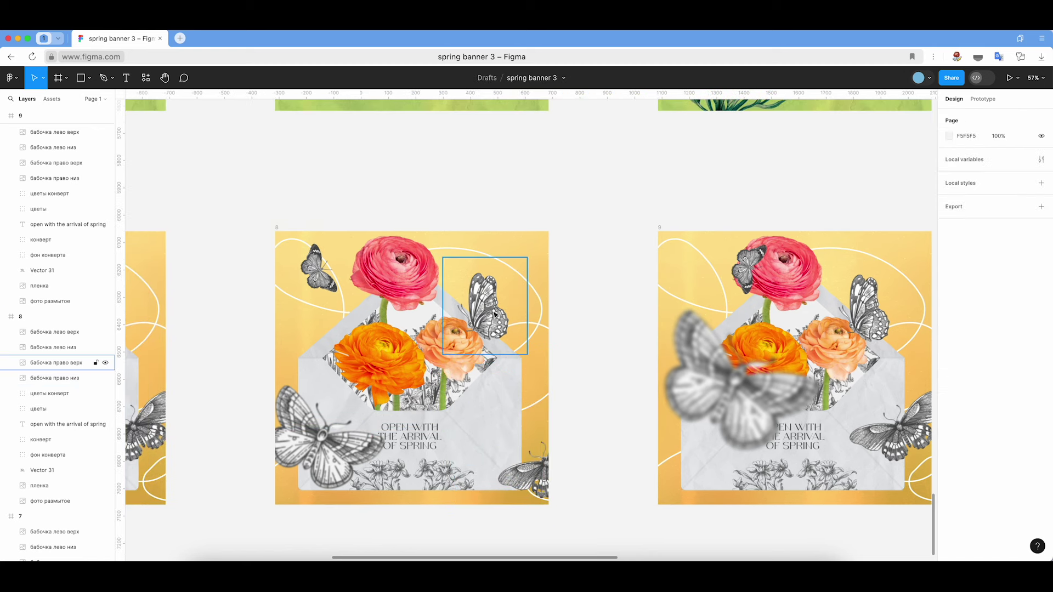
- Shrink the upper-right butterfly to 257×296 and tilt it 7°
click(495, 314)
drag(498, 256, 498, 273)
drag(498, 325, 523, 284)
drag(938, 170, 946, 171)
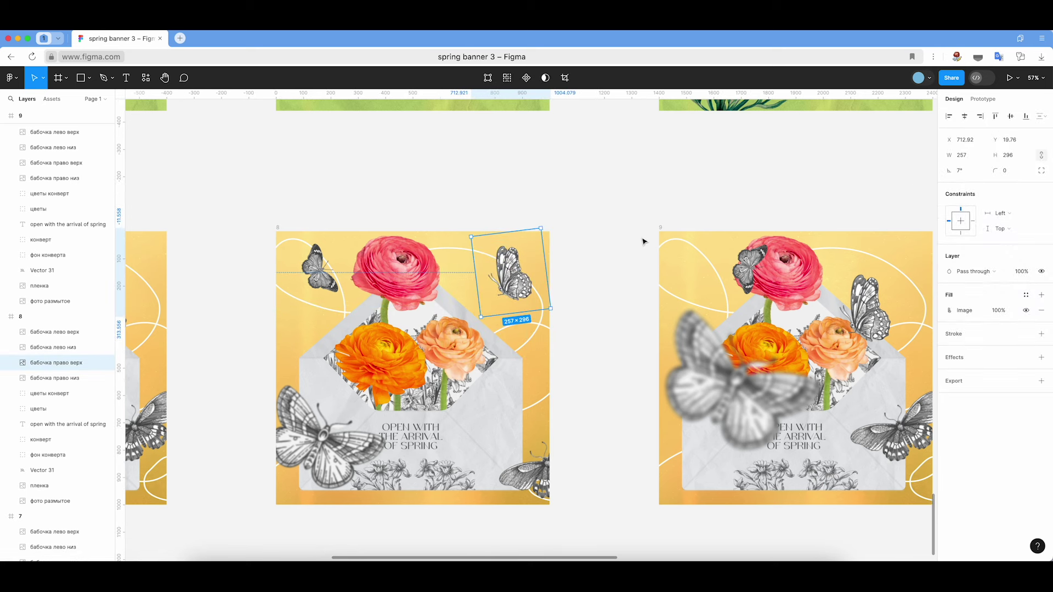
- Move the upper-left butterfly into the top-left corner, then clear the selection
click(324, 274)
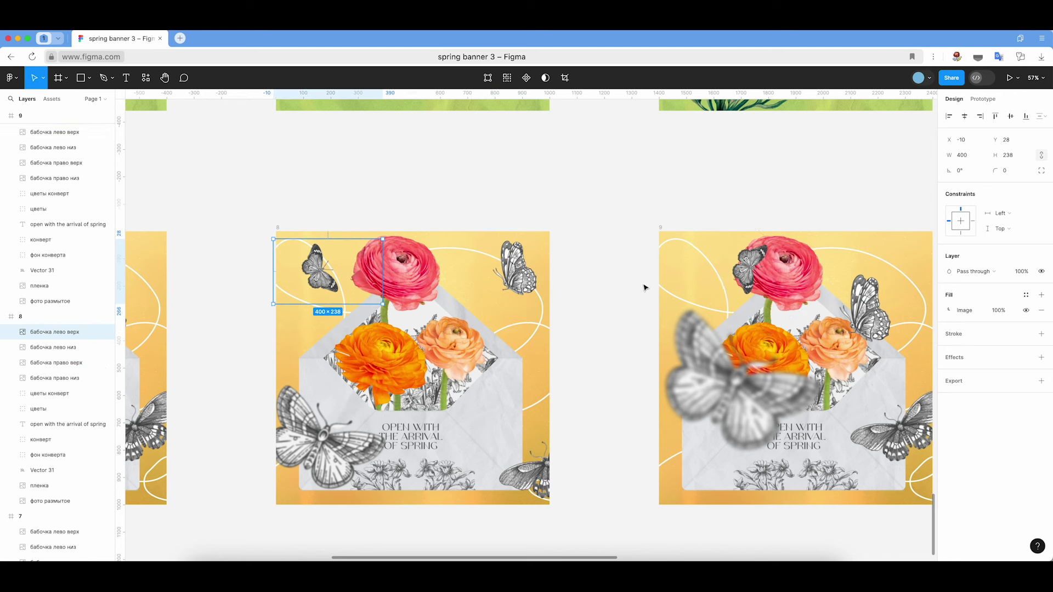
drag(329, 280, 317, 263)
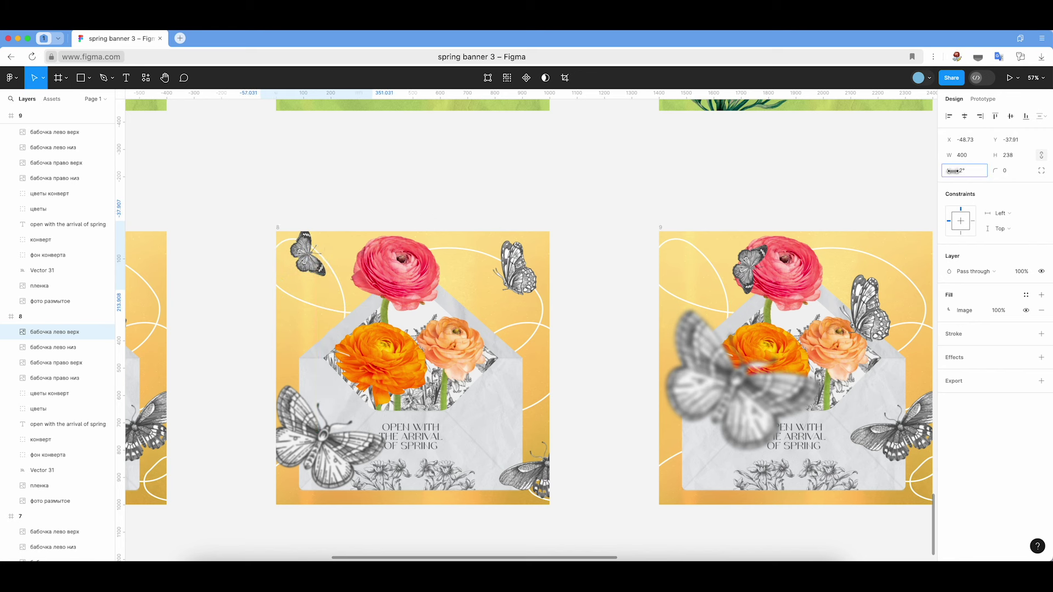
click(603, 207)
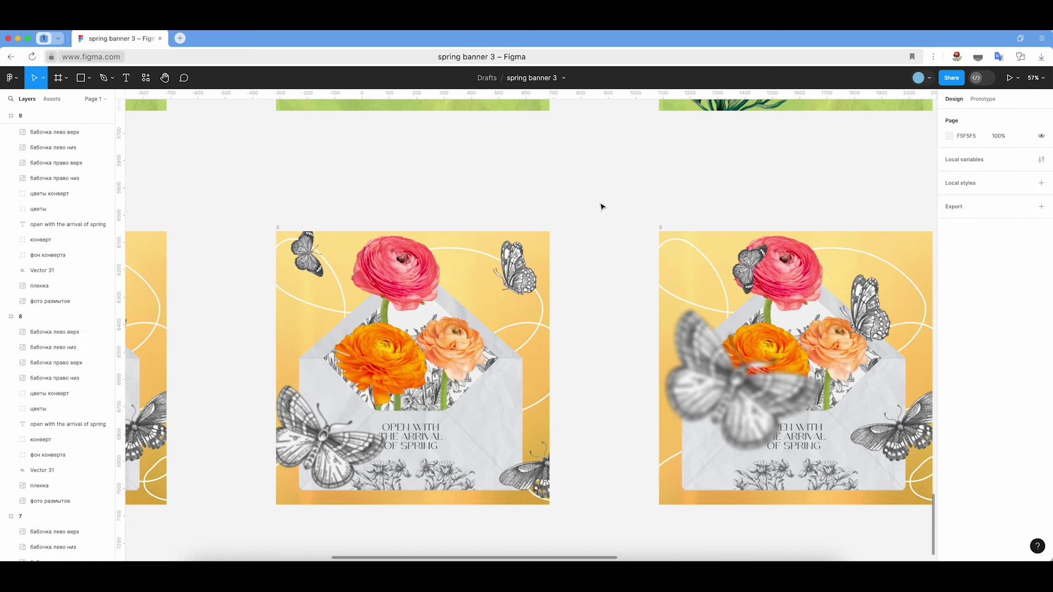
scroll(602, 207, left, 5)
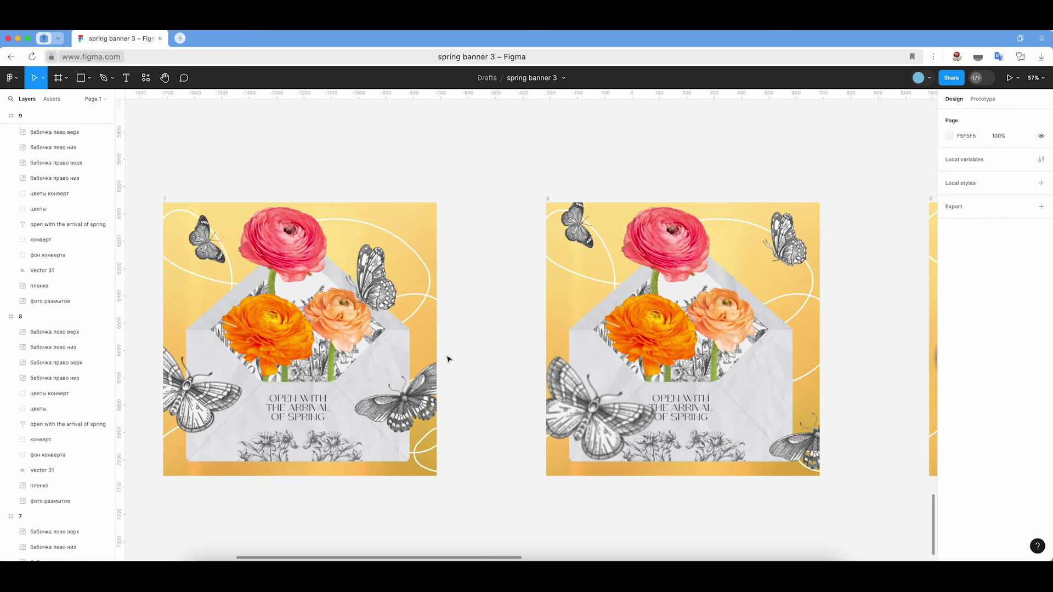
- Shrink frame 7's top-right butterfly to 233×268, rotate it 15°, and move it above the frame
ctrl+scroll(466, 351, down, 3)
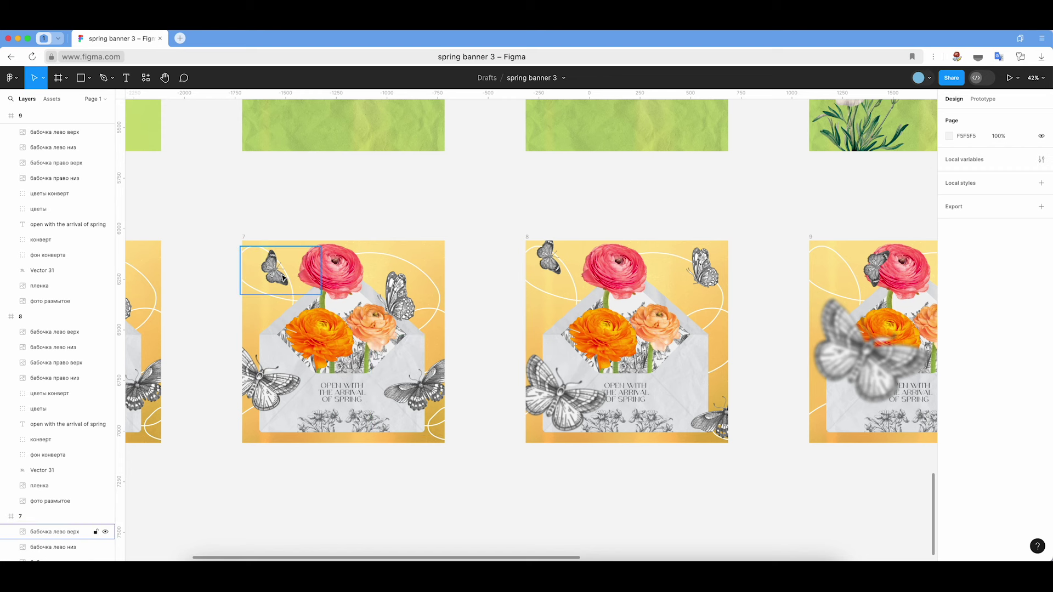
click(410, 307)
drag(409, 262, 394, 273)
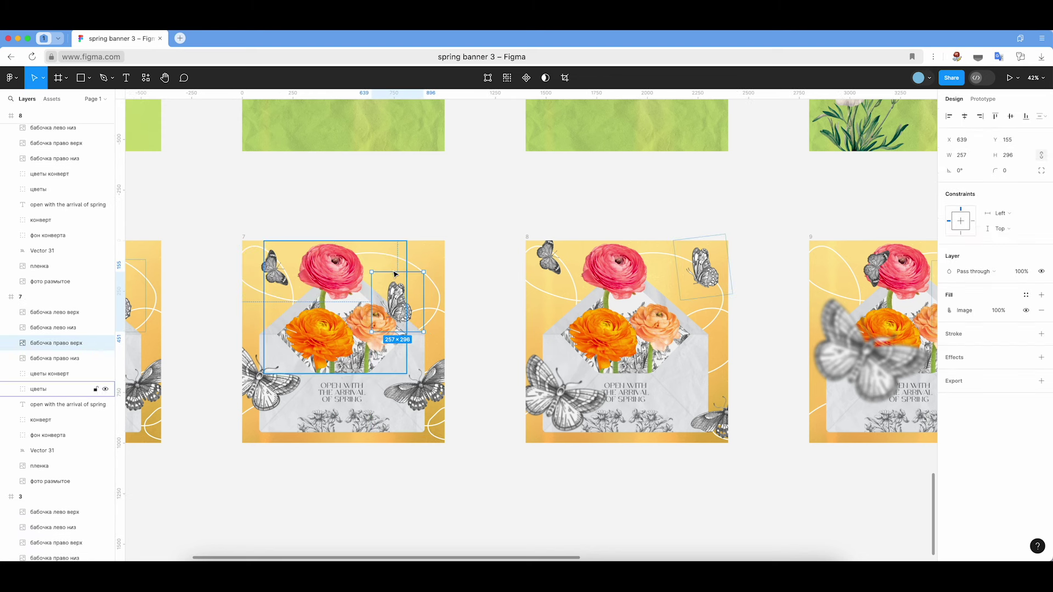
drag(395, 274, 395, 278)
scroll(401, 317, down, 1)
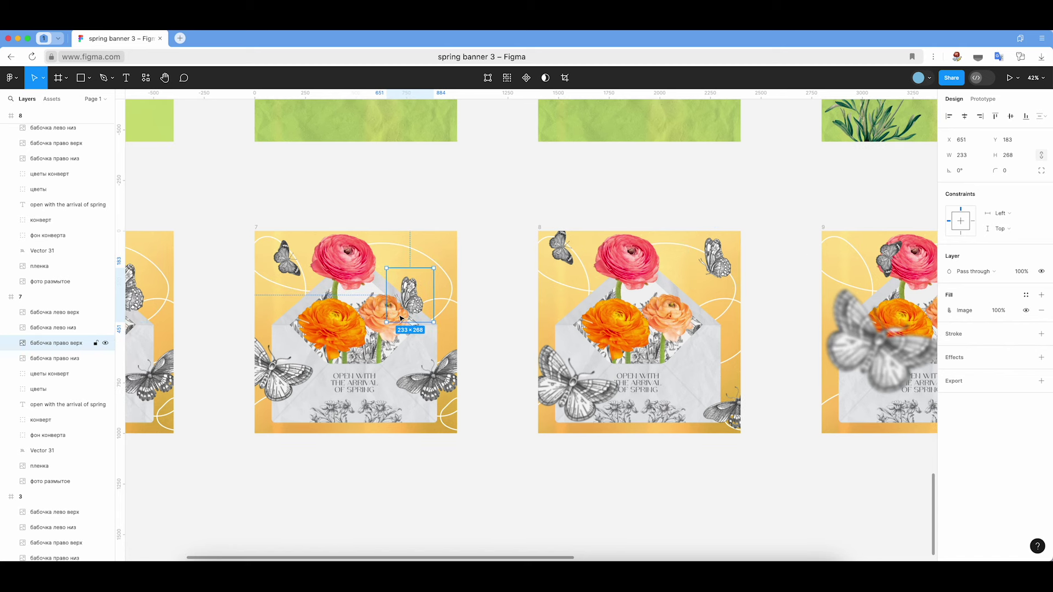
click(960, 171)
text(15)
key(Return)
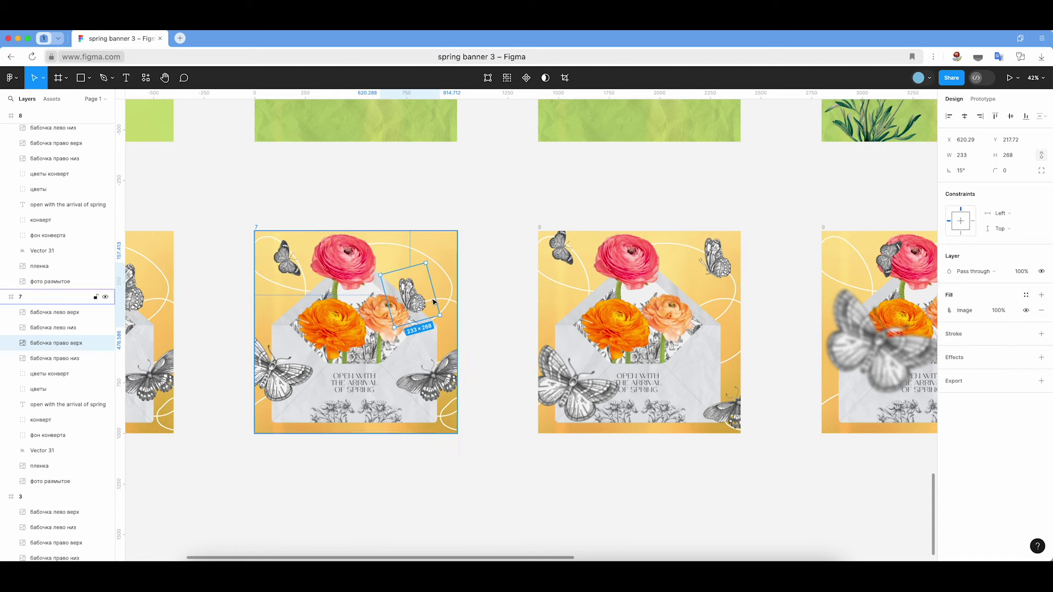
drag(410, 304, 470, 227)
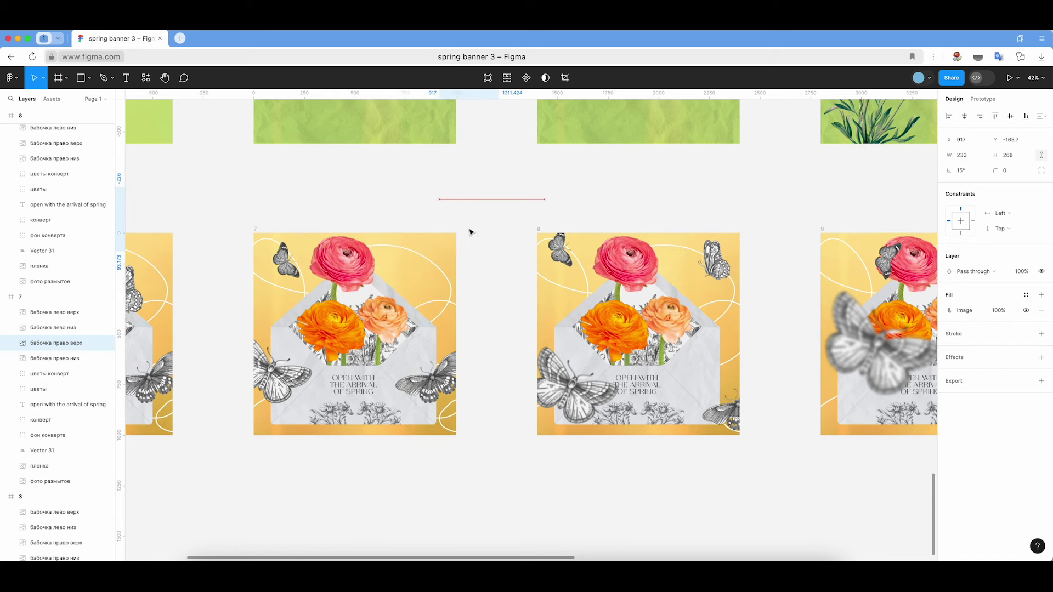
- Tilt the top-left butterfly toward the corner; shrink the bottom-left one below the frame
click(316, 287)
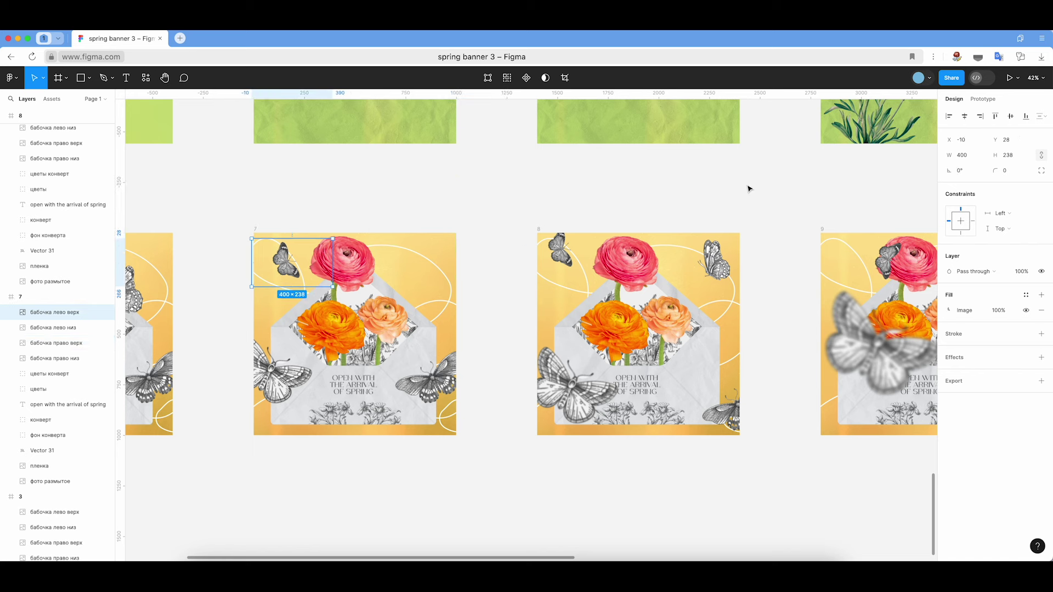
drag(948, 170, 958, 170)
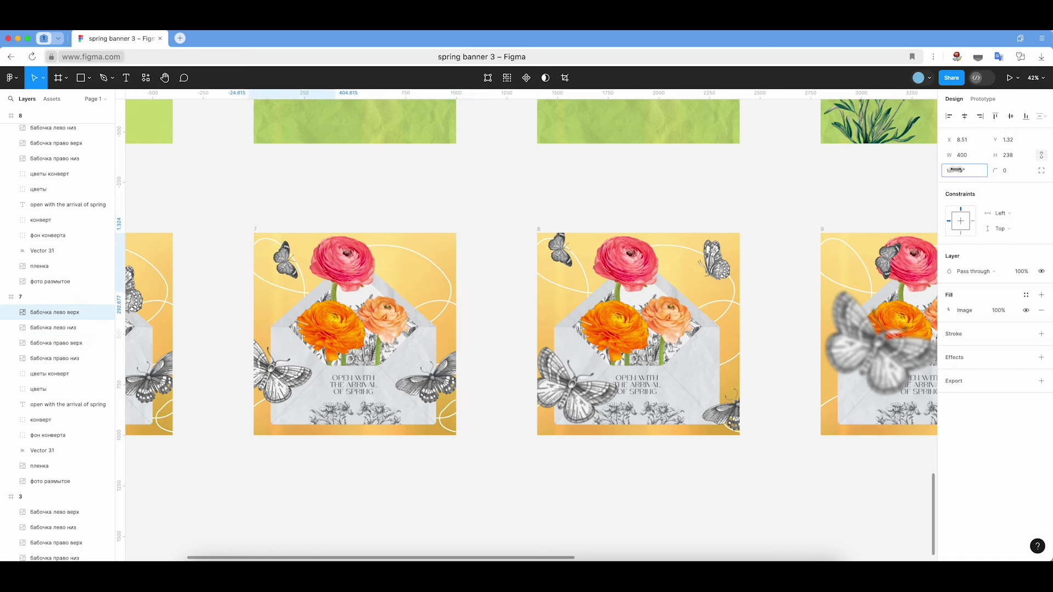
drag(291, 263, 246, 254)
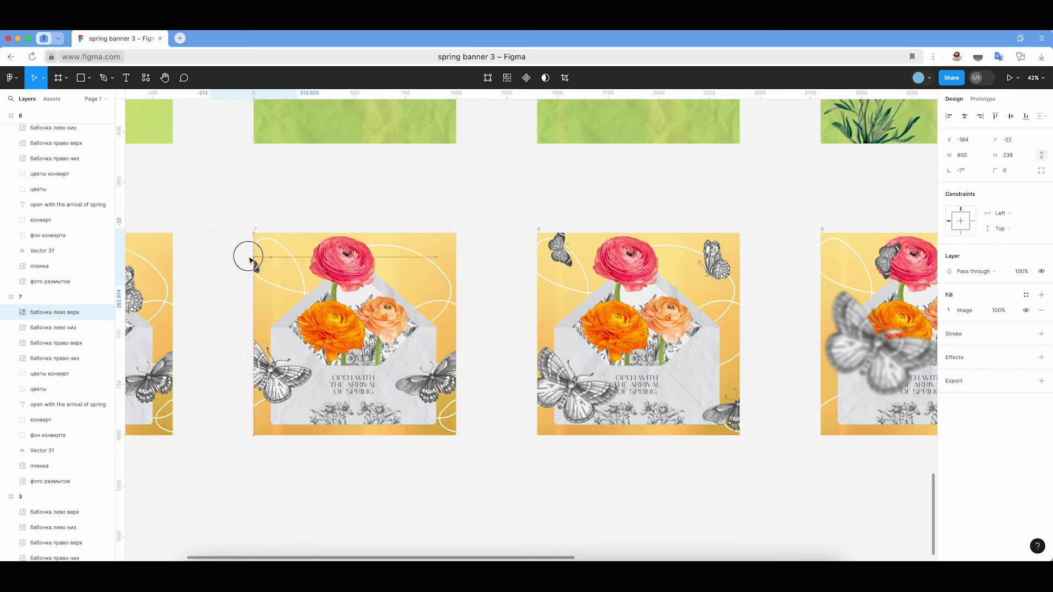
click(264, 374)
scroll(264, 374, down, 1)
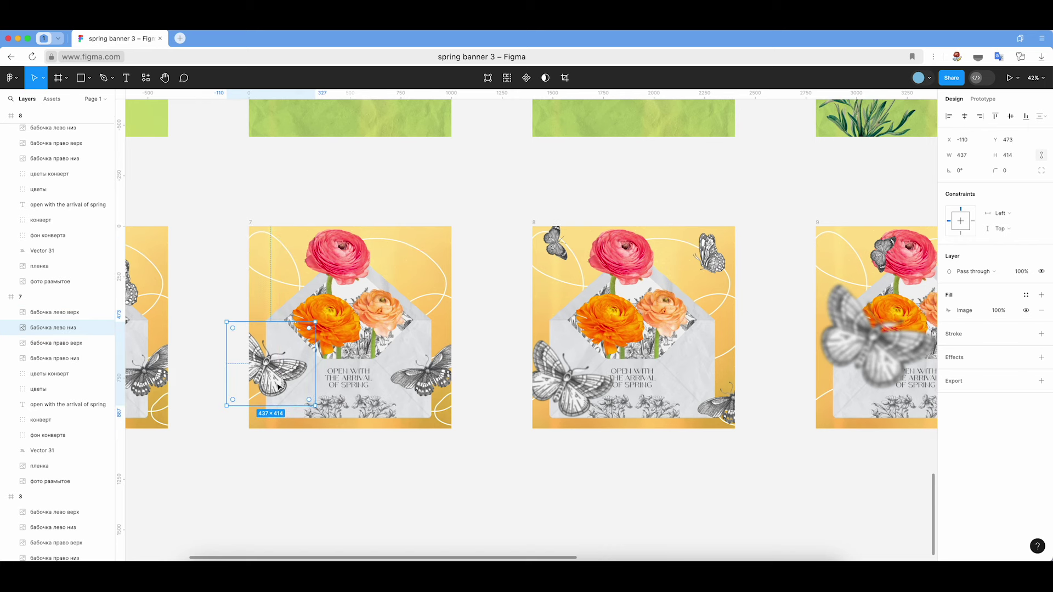
mouse_move(316, 381)
mouse_down()
mouse_move(299, 380)
mouse_move(253, 448)
mouse_up()
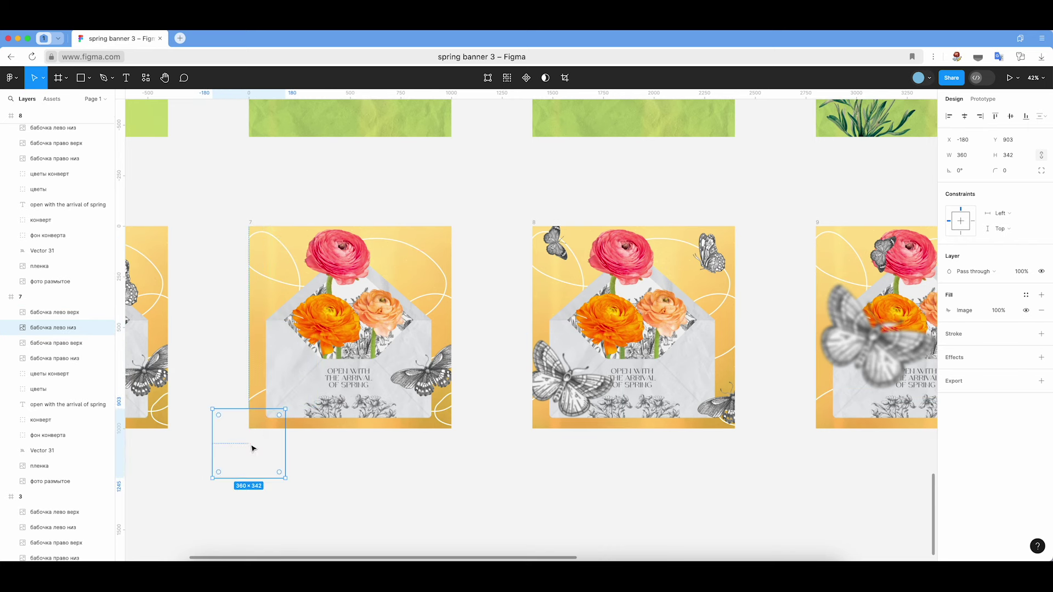
- Tilt the bottom-right butterfly 10° and push it below frame 7's bottom edge
click(419, 378)
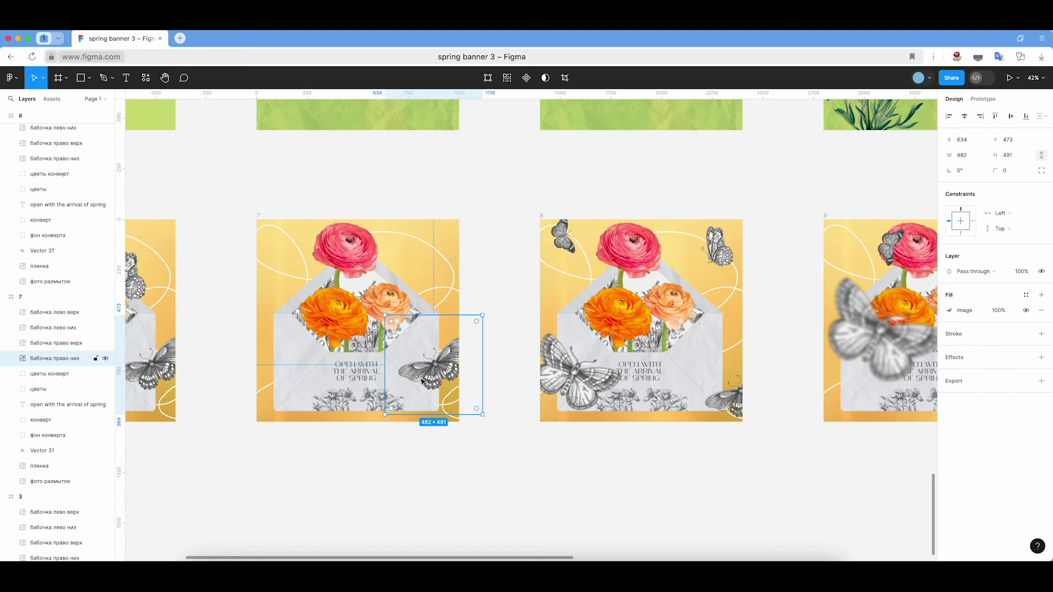
scroll(437, 375, right, 5)
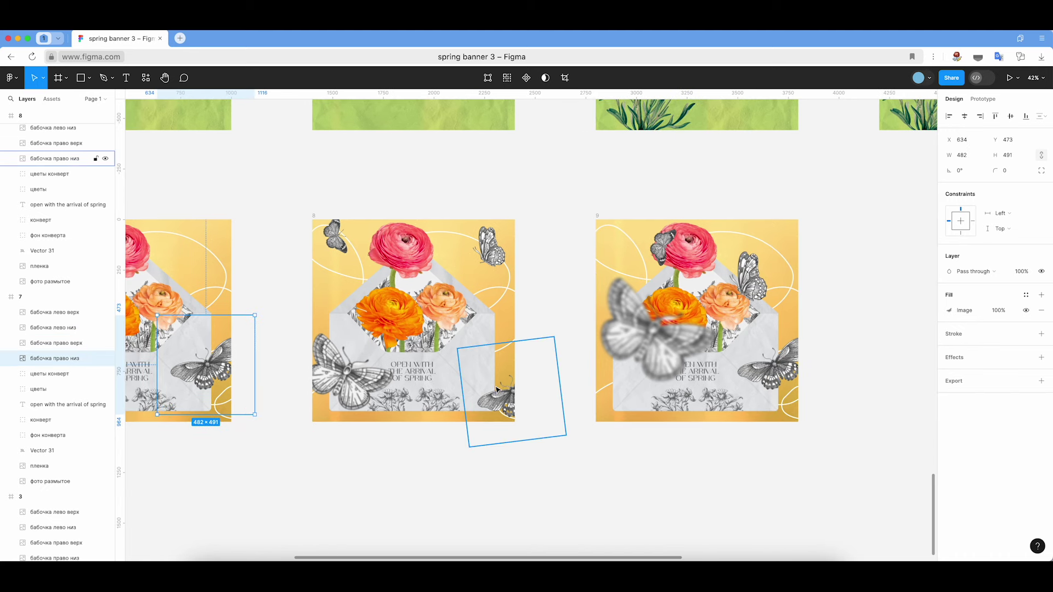
scroll(212, 362, left, 1)
drag(945, 169, 950, 169)
mouse_move(218, 374)
mouse_down()
mouse_move(247, 417)
mouse_move(300, 435)
mouse_up()
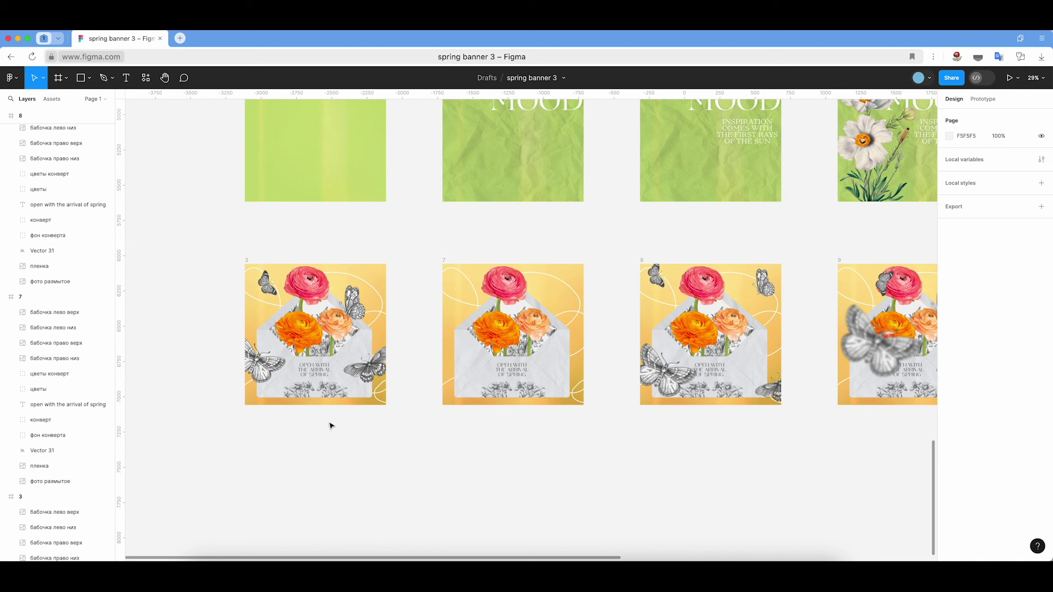
- Delete all of frame 3's original butterflies
click(377, 368)
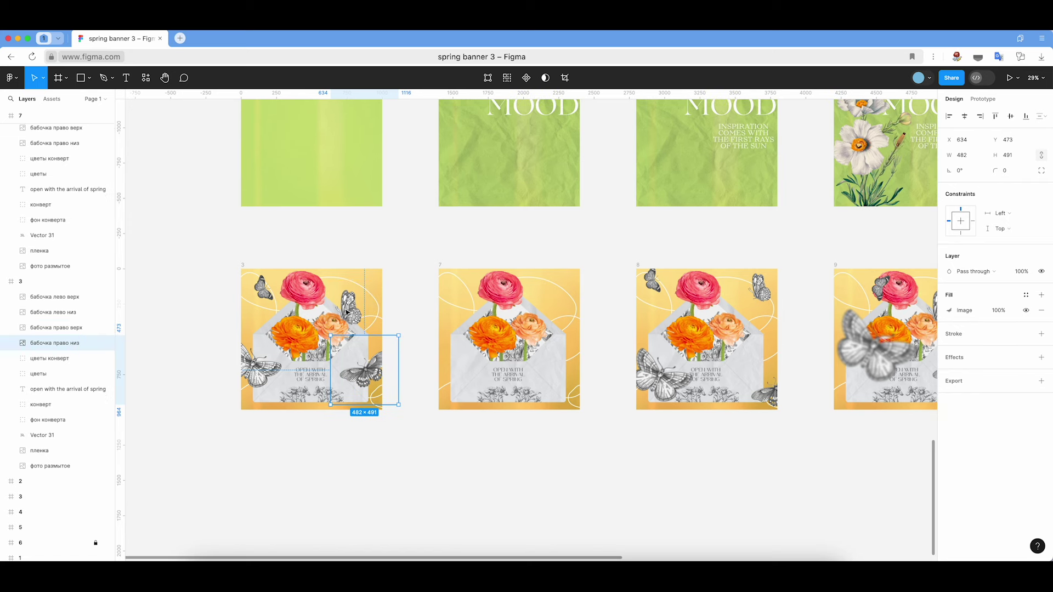
key(Delete)
click(267, 283)
key(Delete)
click(262, 365)
key(Delete)
- Paste frame 7's four butterfly layers into frame 3 beyond its edges
mouse_move(403, 268)
mouse_down()
mouse_move(459, 284)
mouse_move(450, 272)
mouse_up()
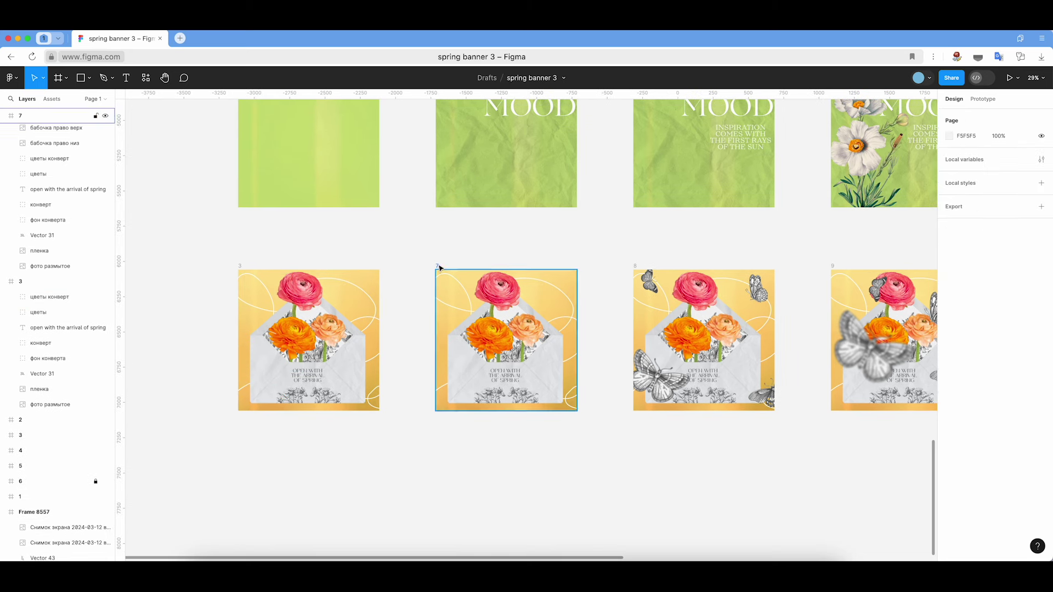
click(42, 143)
scroll(42, 143, up, 1)
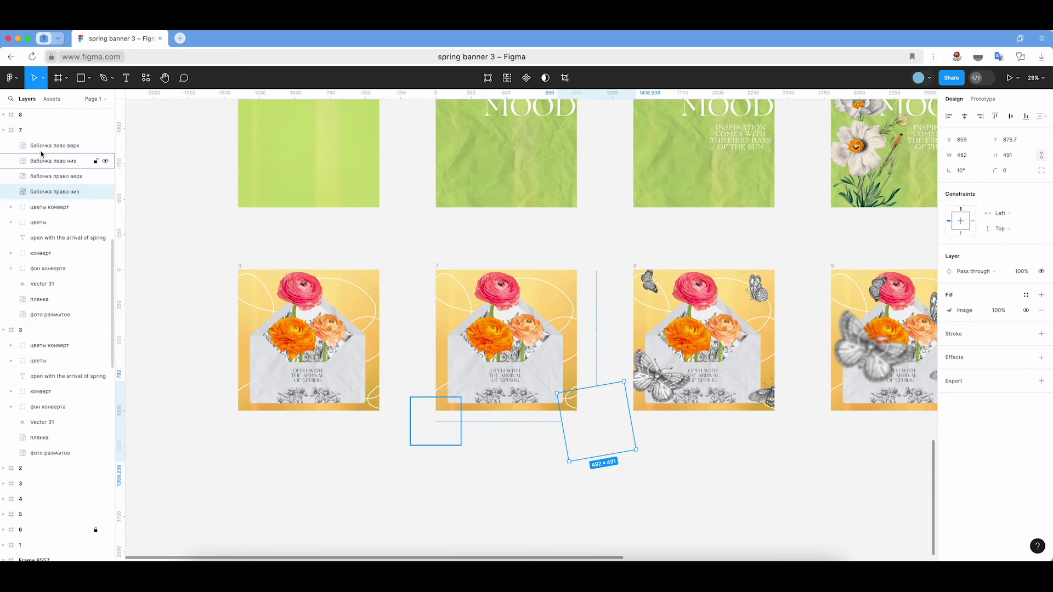
click(240, 267)
key(ctrl+v)
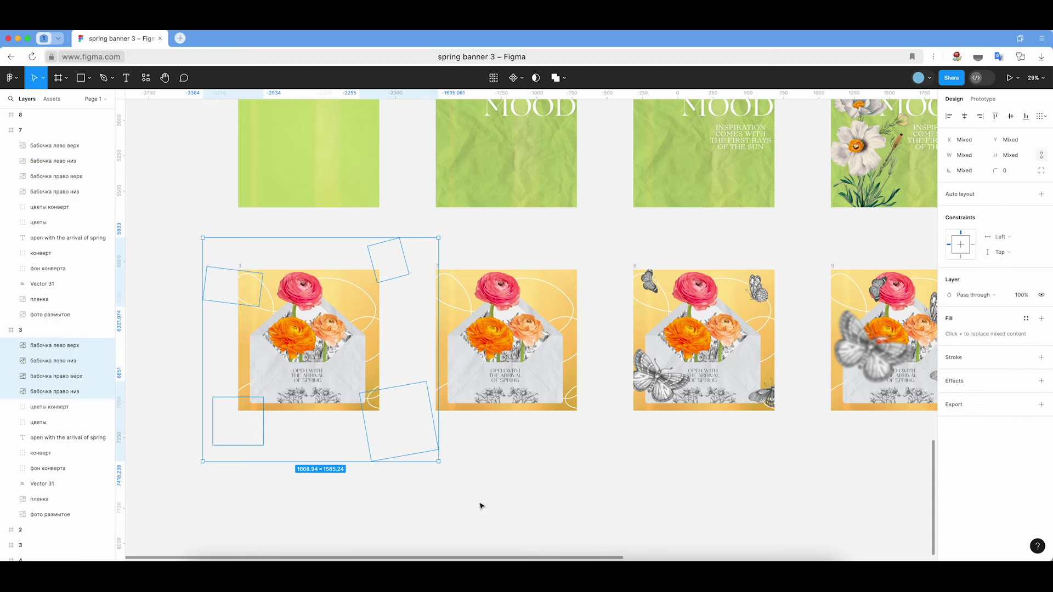
click(501, 480)
scroll(501, 480, down, 1)
scroll(501, 480, left, 2)
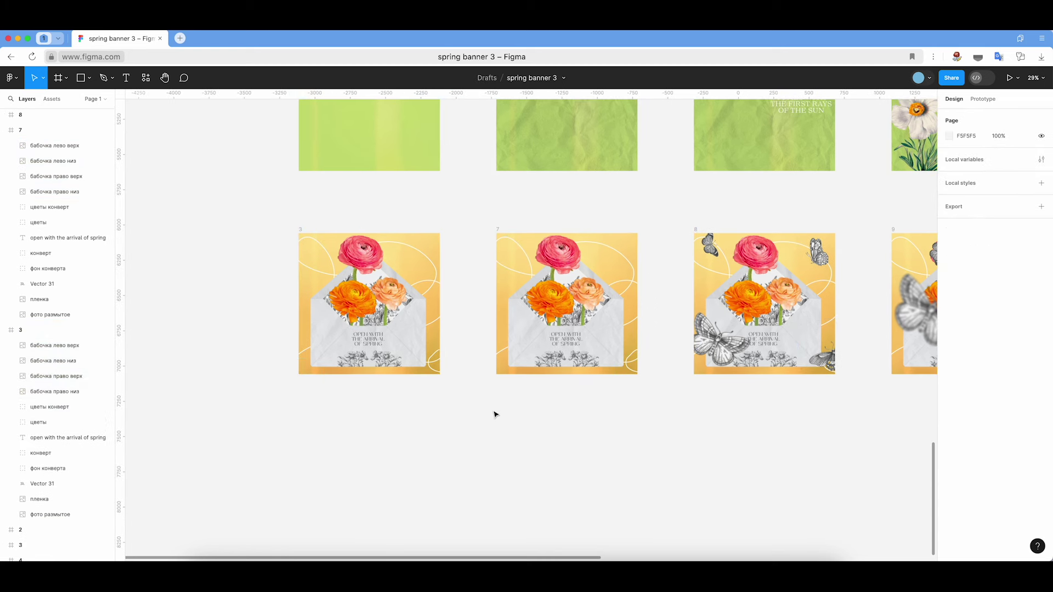
scroll(495, 415, up, 2)
scroll(495, 416, up, 1)
scroll(495, 415, up, 1)
- Move frame 3's flower image out of the цветы group, higher in the layer order
scroll(495, 415, up, 1)
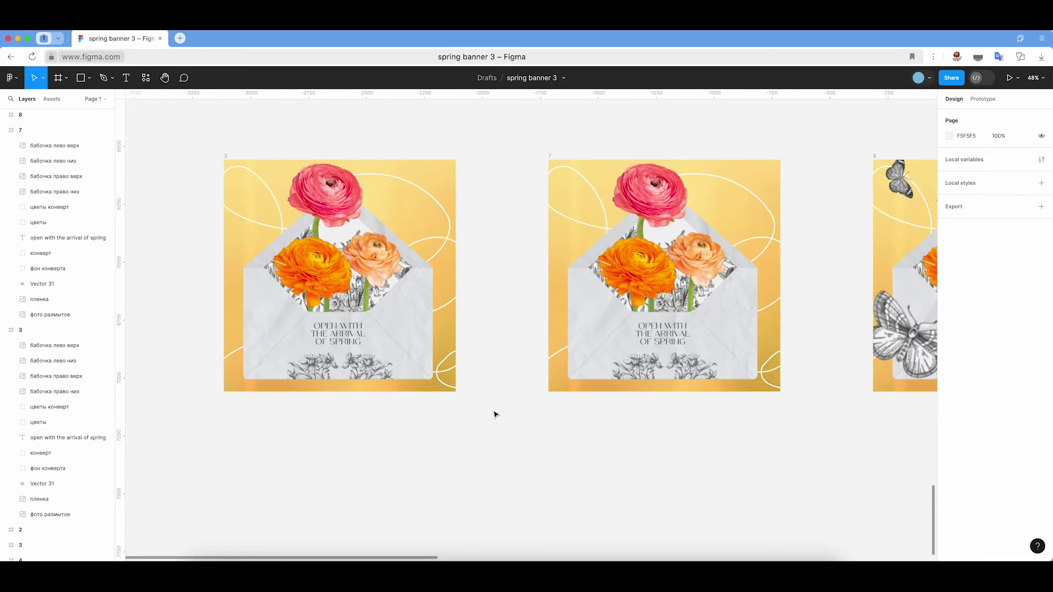
scroll(495, 415, up, 1)
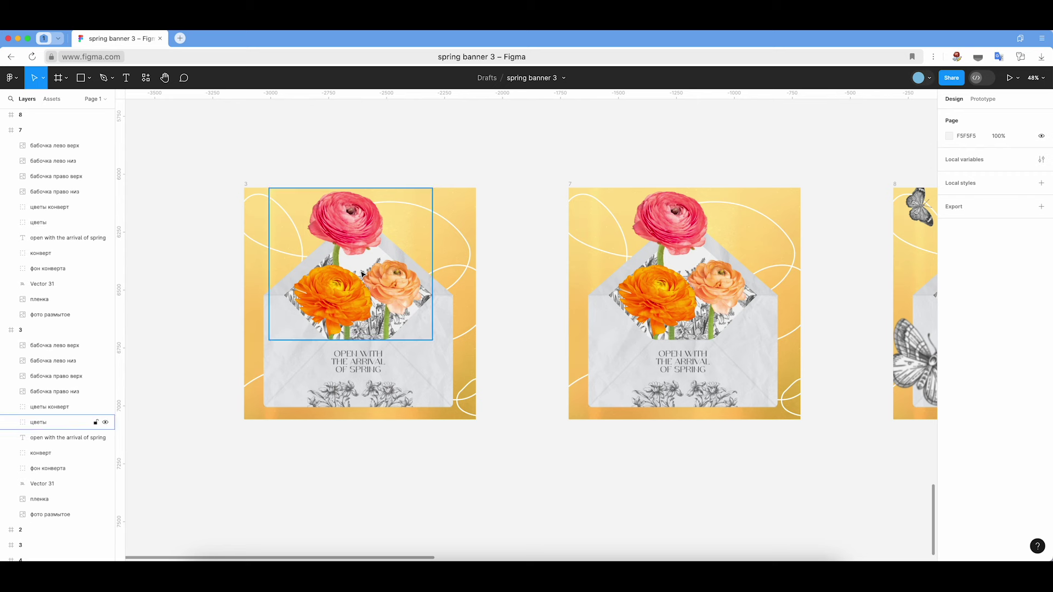
click(39, 422)
click(11, 422)
drag(61, 437, 79, 342)
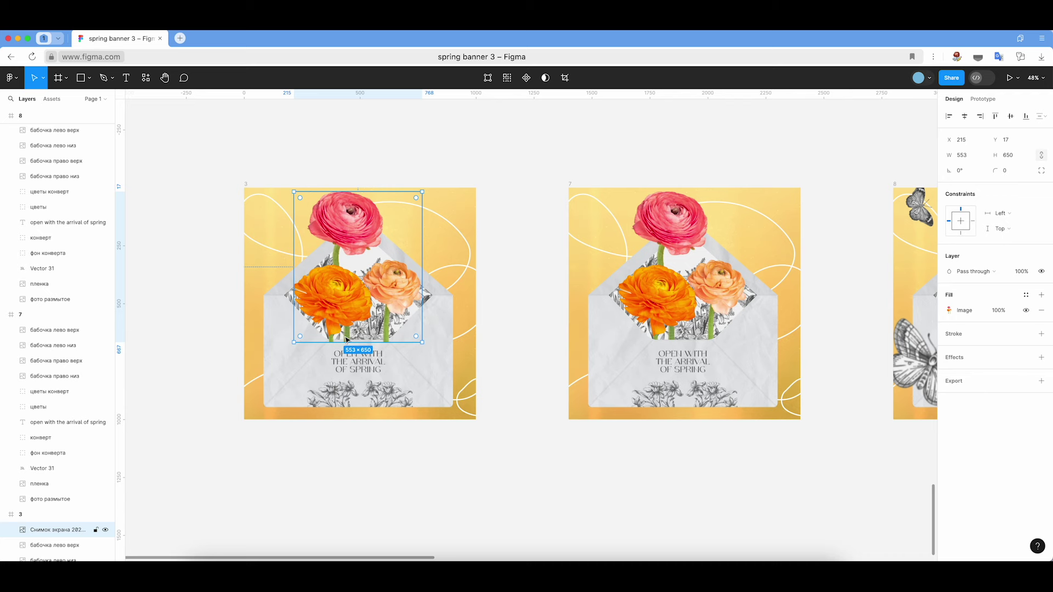
- Crop the flower image to adjust its height so the stems reach the text
scroll(346, 340, up, 5)
scroll(521, 339, down, 5)
scroll(510, 348, down, 2)
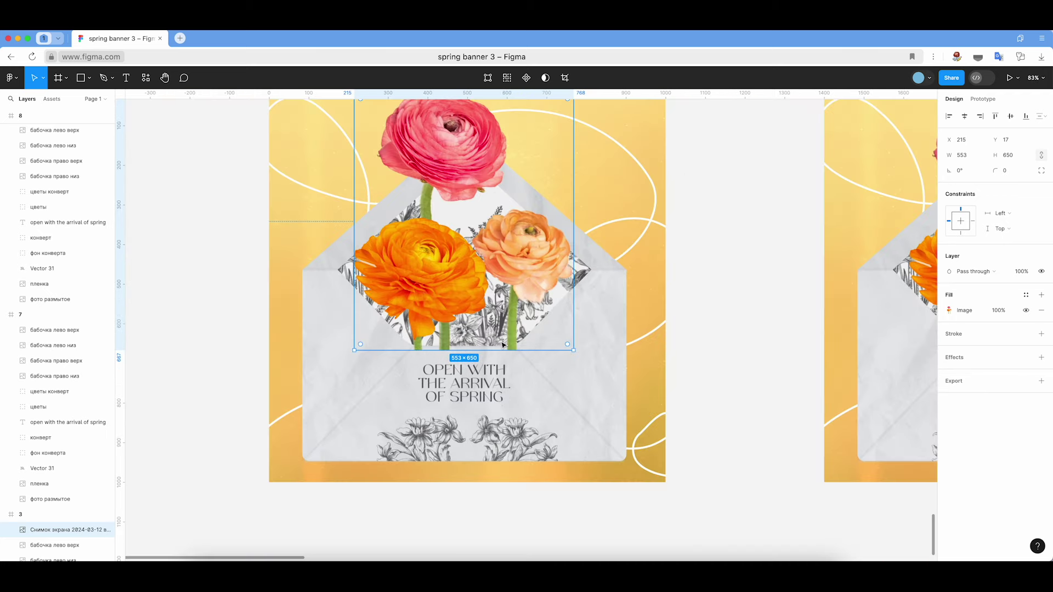
click(565, 77)
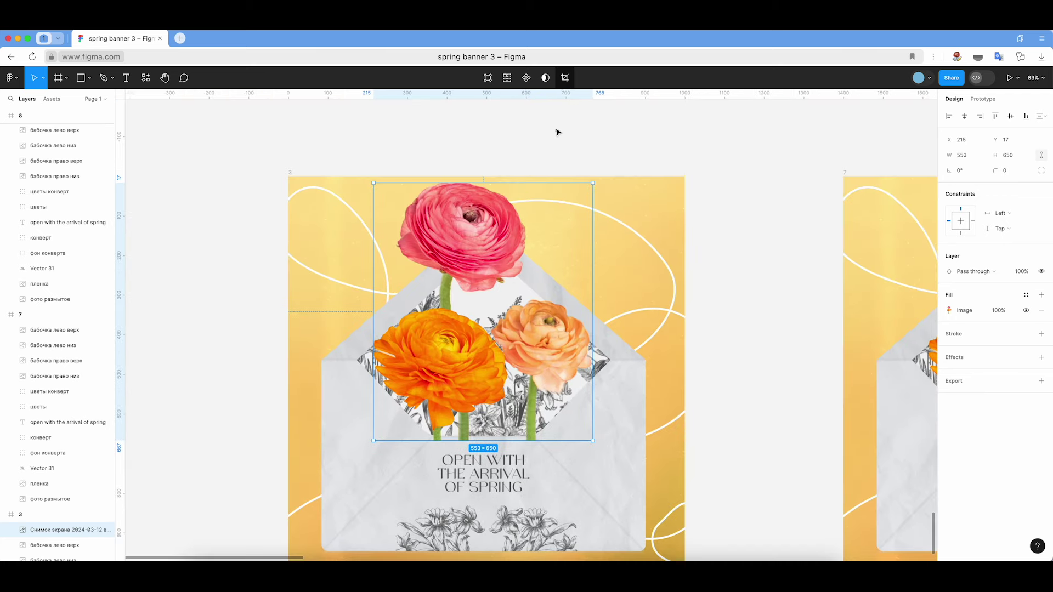
drag(483, 435, 483, 431)
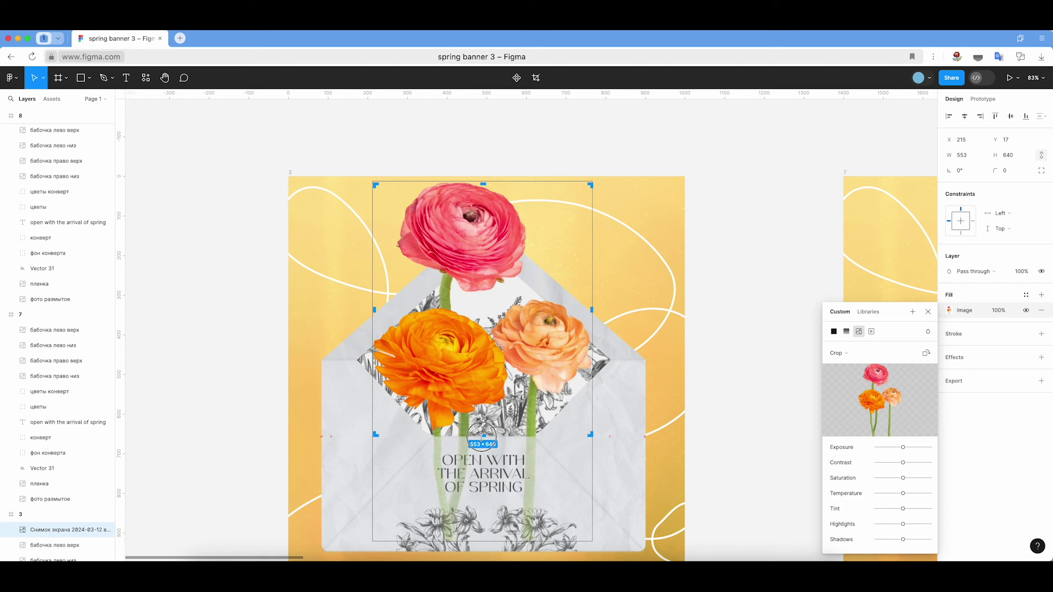
click(755, 183)
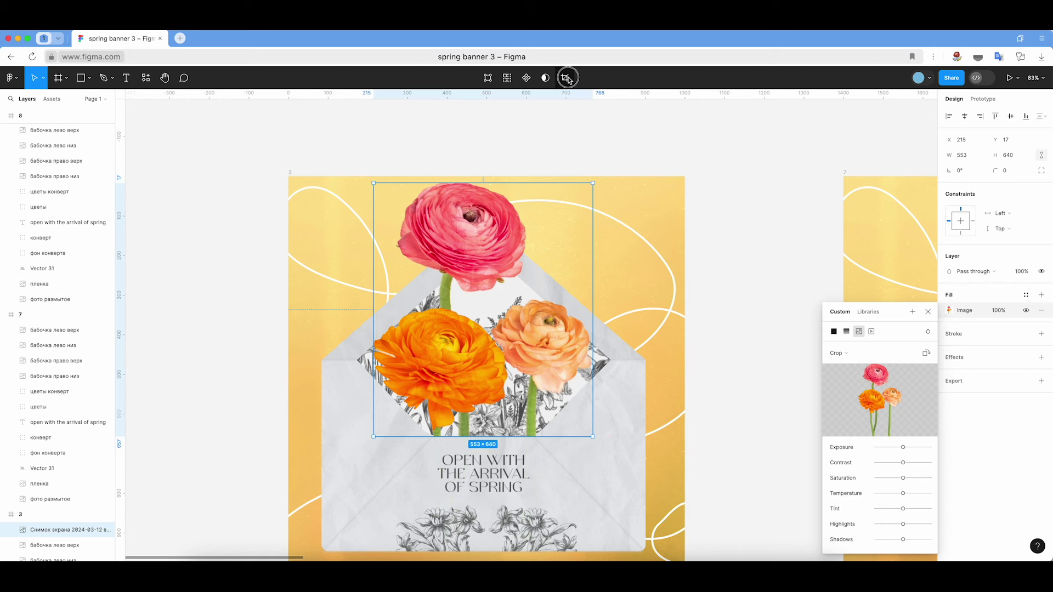
click(565, 78)
scroll(483, 308, down, 4)
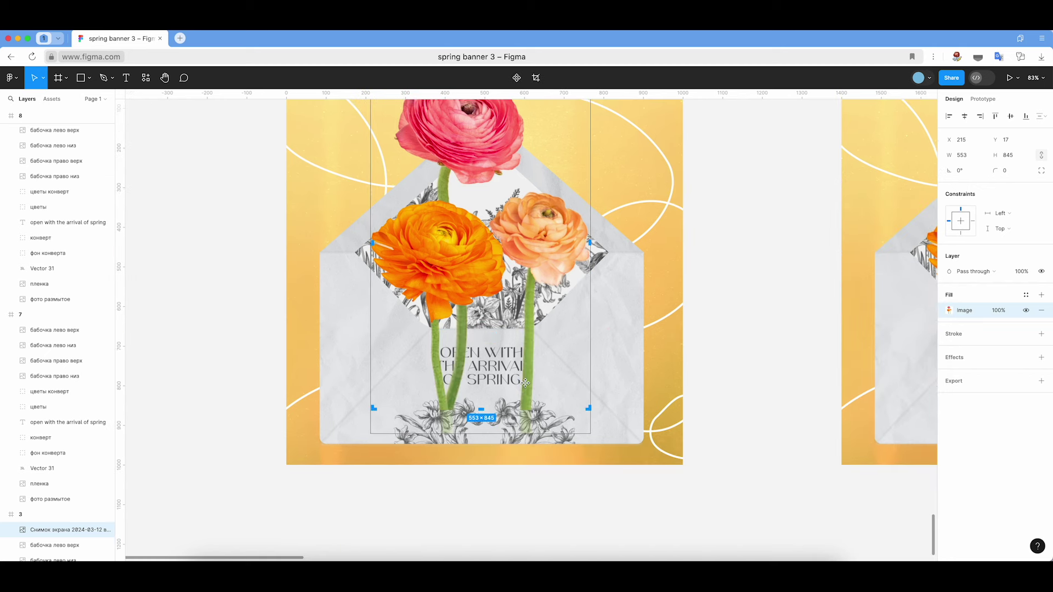
click(745, 295)
- Set the flower image's fill opacity to 50%
scroll(745, 296, left, 2)
scroll(745, 297, up, 1)
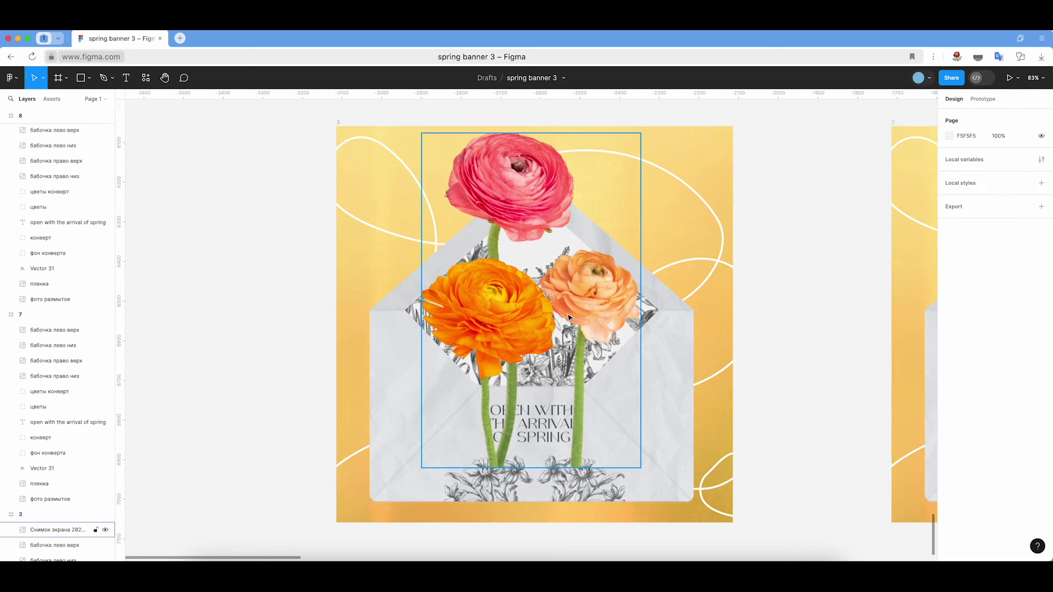
click(560, 237)
double_click(997, 312)
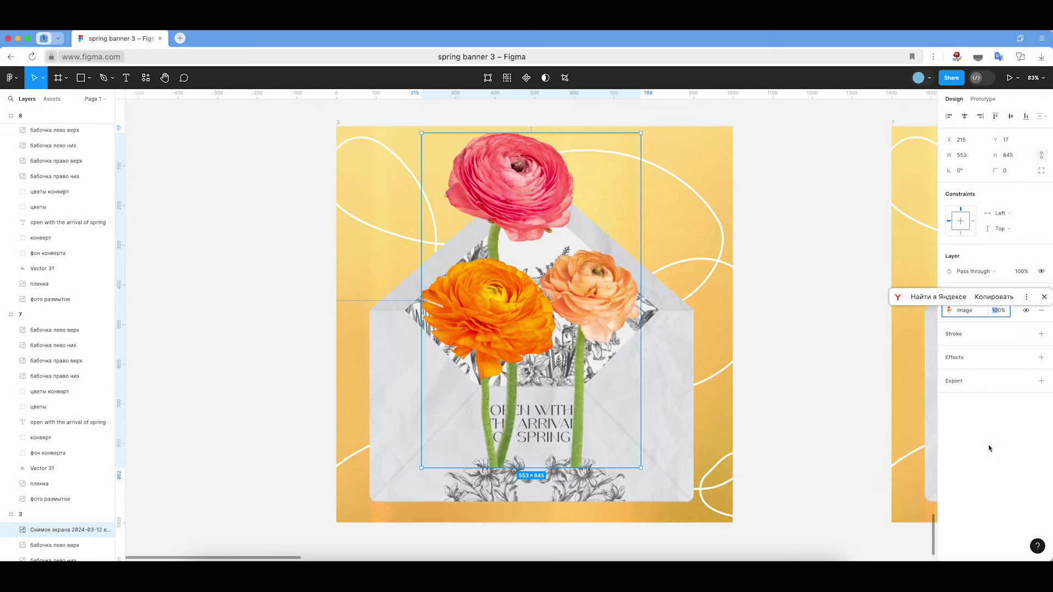
text(50)
key(Return)
click(719, 294)
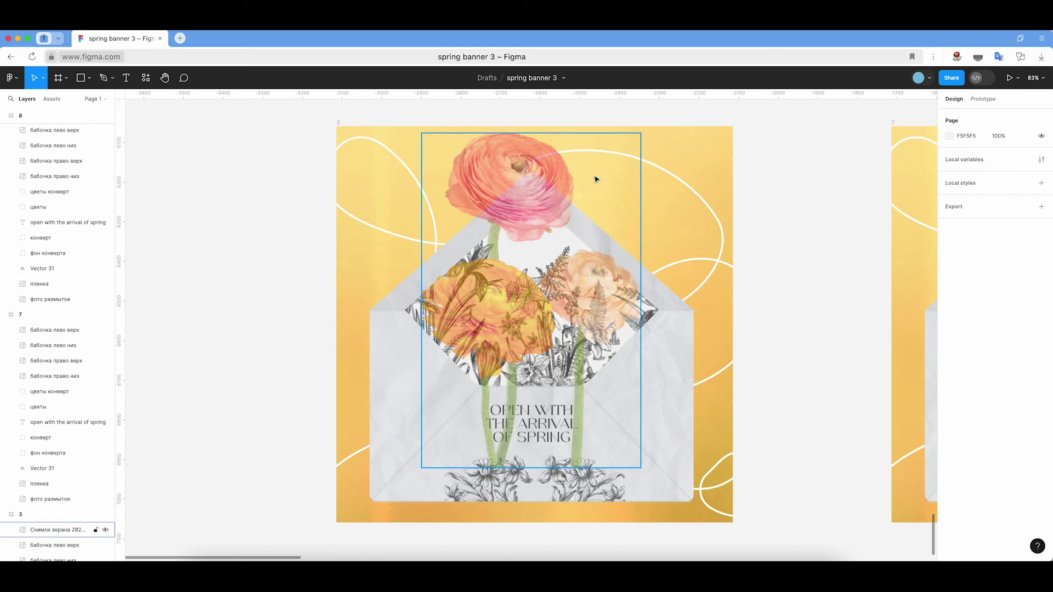
- With the Pen tool, place points along frame 3's top edge and down the envelope flap
click(103, 77)
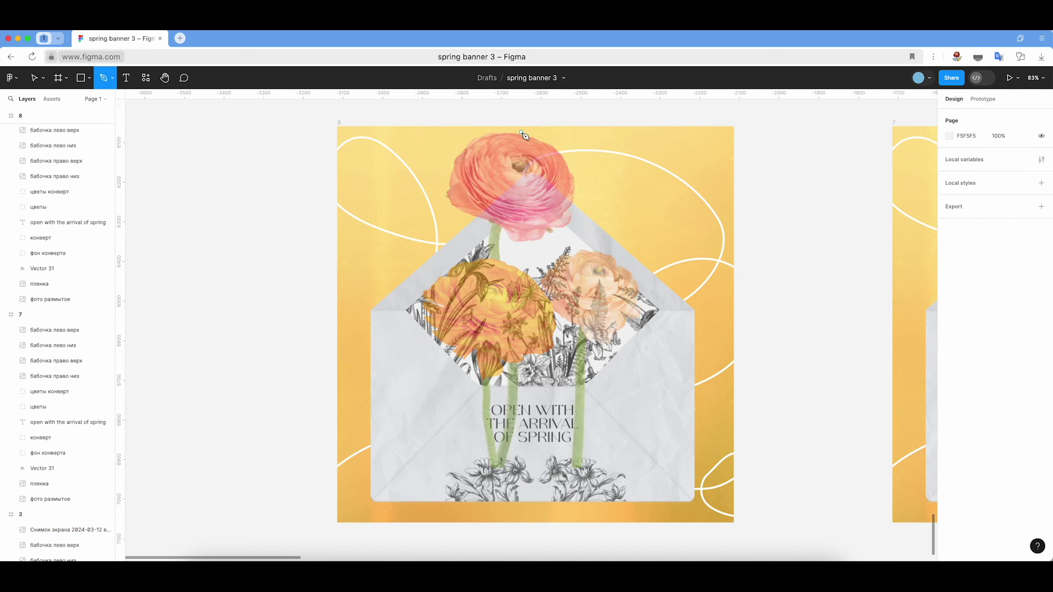
click(412, 127)
click(674, 127)
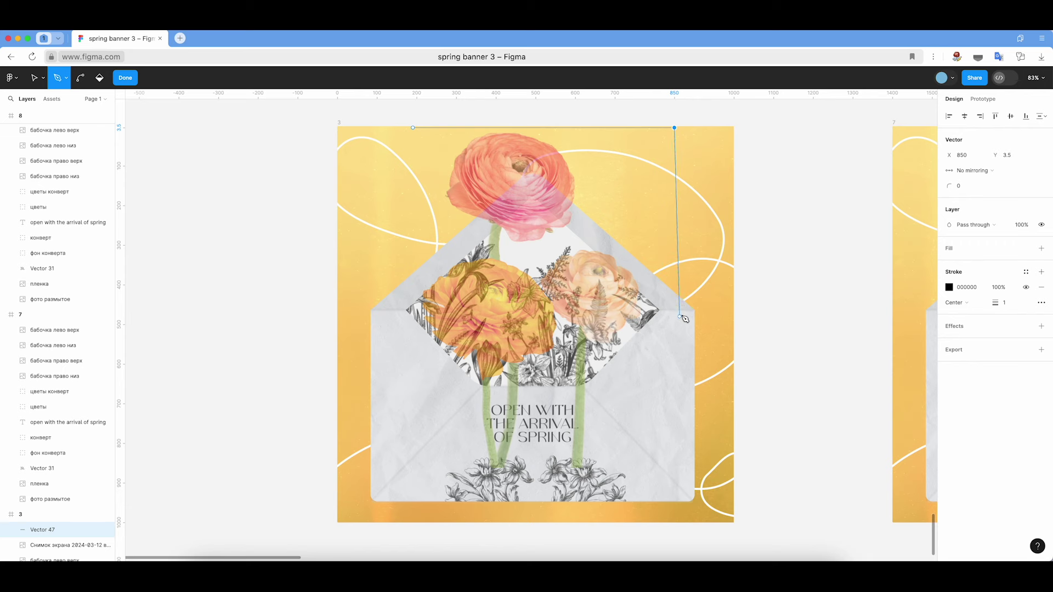
click(667, 299)
scroll(650, 310, up, 2)
scroll(644, 314, up, 10)
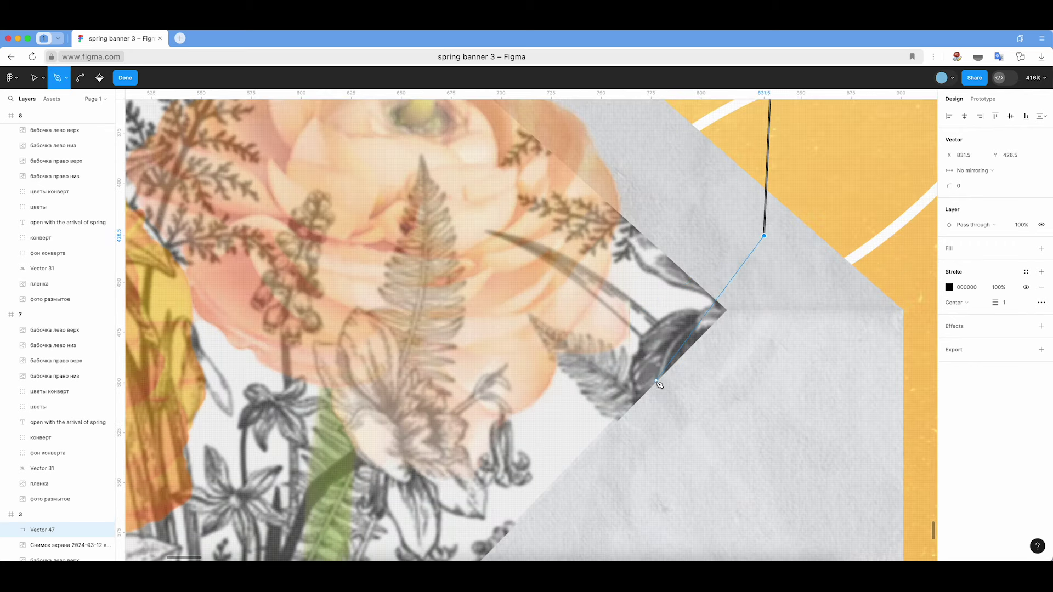
click(703, 338)
scroll(703, 338, down, 5)
scroll(702, 338, up, 6)
click(575, 467)
scroll(573, 471, down, 5)
scroll(573, 470, left, 2)
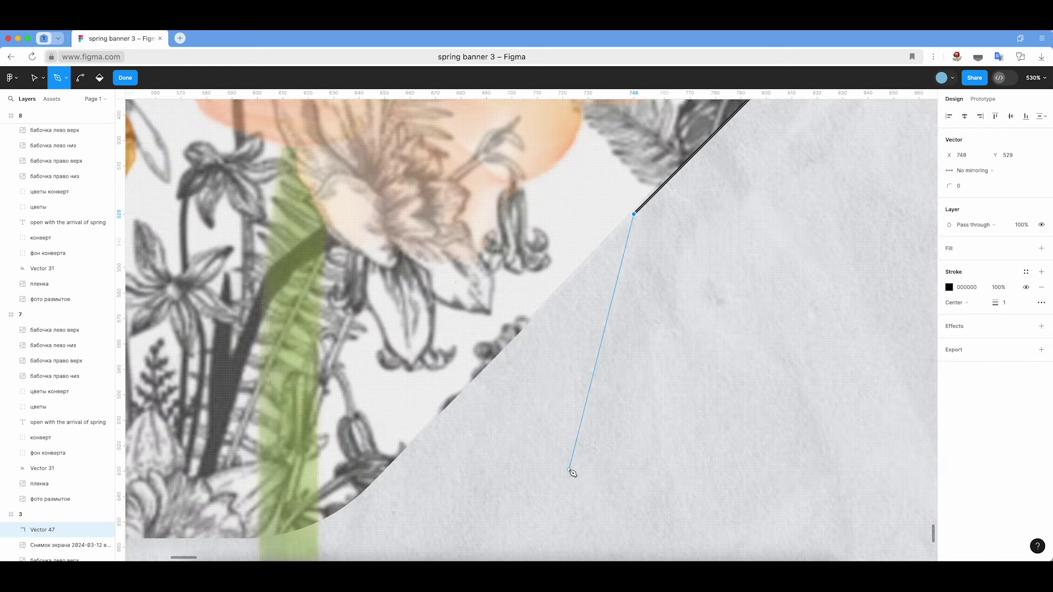
- Trace the envelope flap's diagonal and curved bottom with a series of path points
click(498, 356)
scroll(500, 359, down, 5)
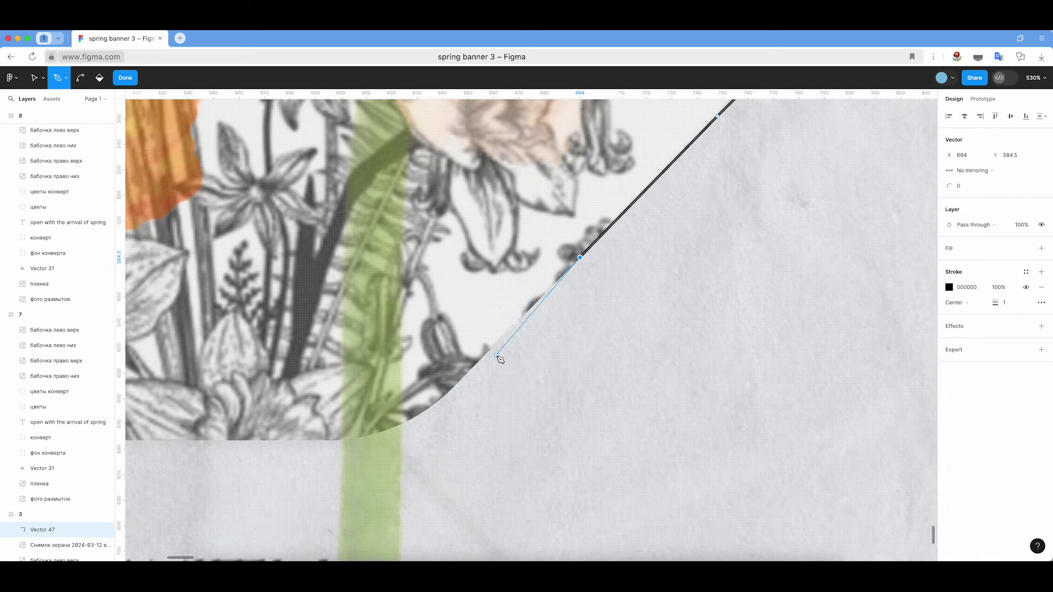
scroll(500, 360, left, 5)
click(611, 245)
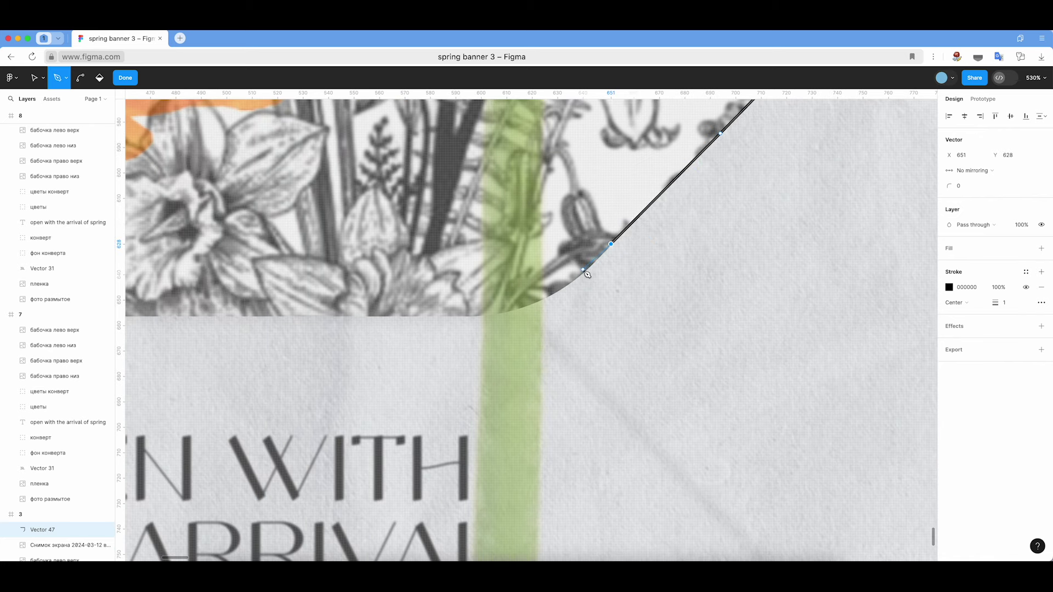
click(583, 273)
click(567, 286)
scroll(551, 308, up, 1)
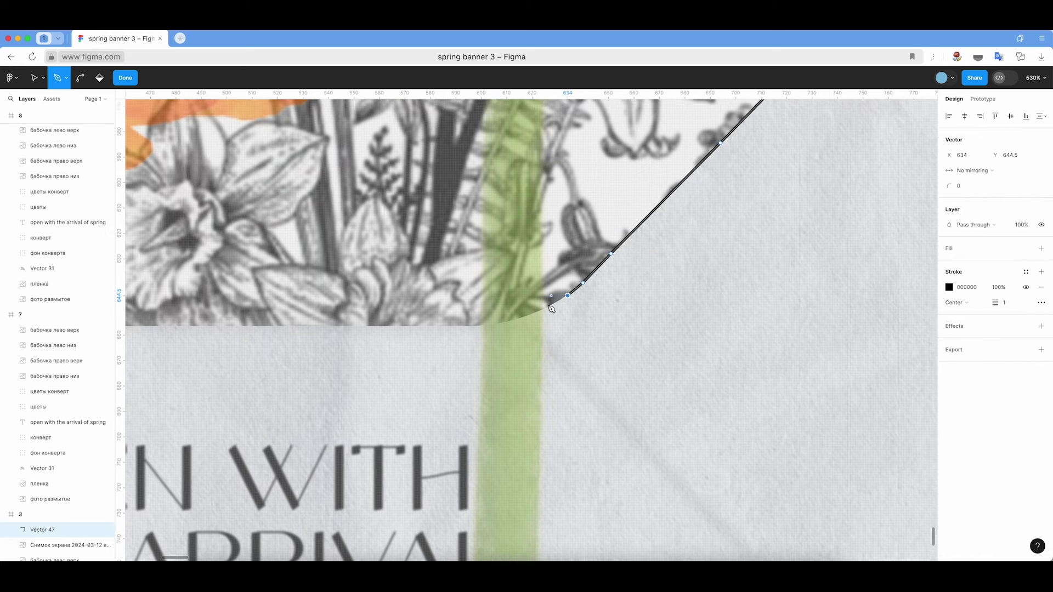
click(543, 309)
click(525, 318)
click(503, 325)
click(476, 326)
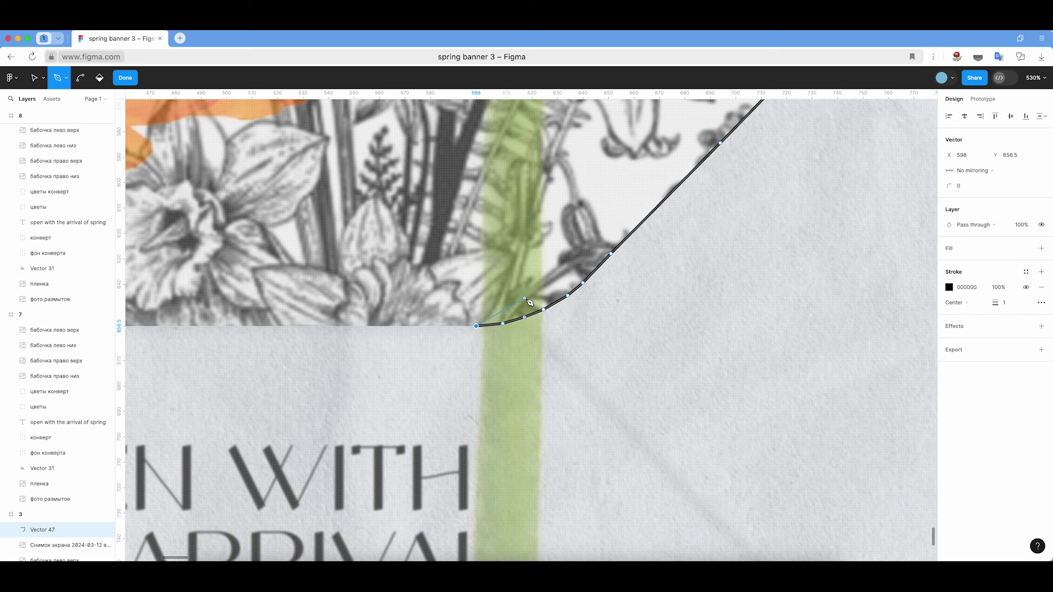
scroll(466, 331, left, 8)
scroll(424, 334, left, 10)
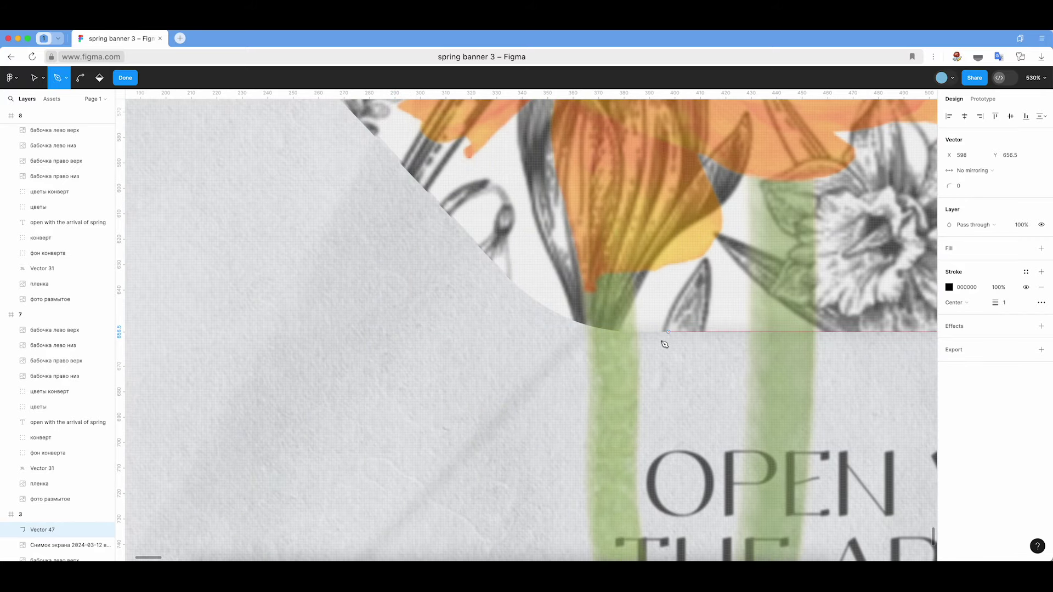
click(619, 331)
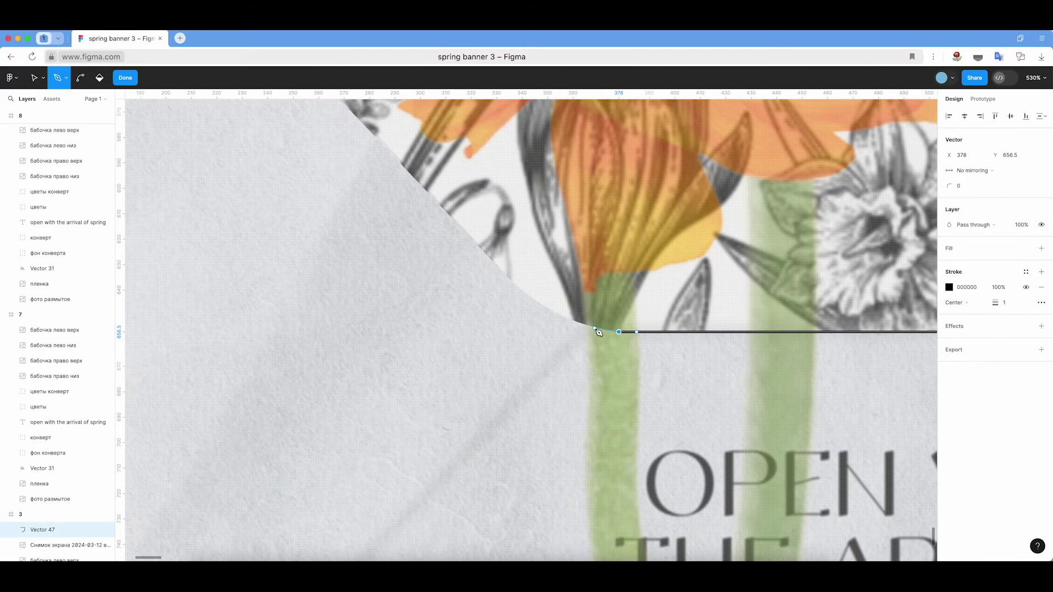
- Trace the left flap curve, close the outline, and add a point at the frame top
click(520, 290)
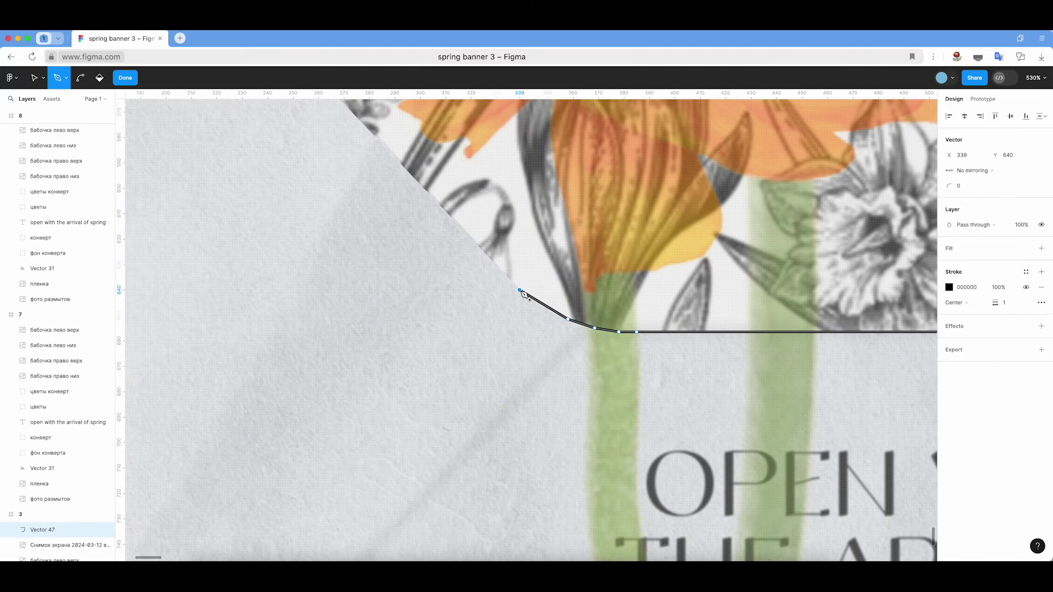
scroll(483, 333, up, 7)
scroll(482, 332, left, 4)
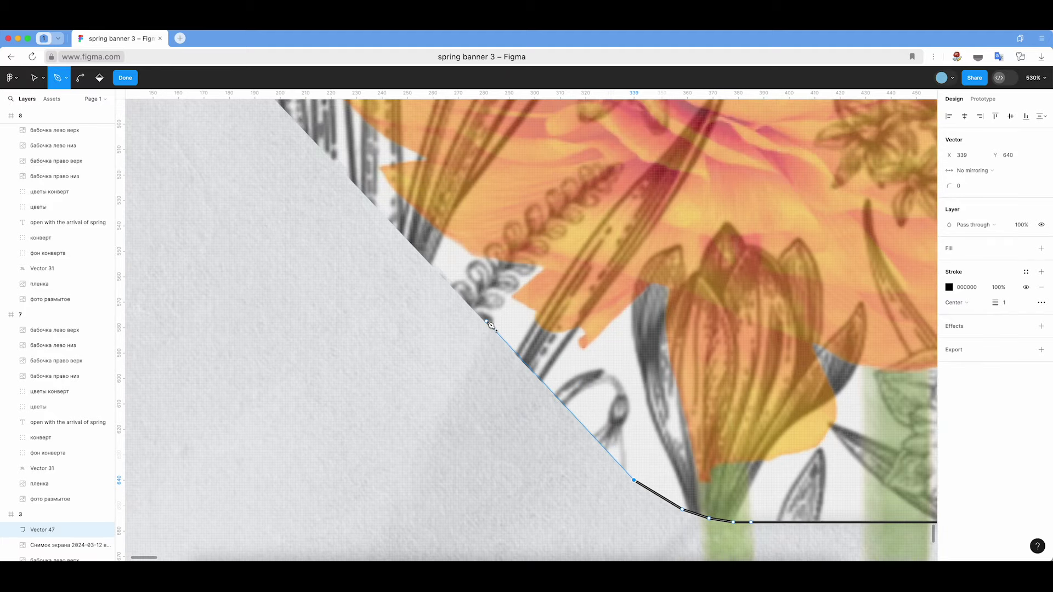
click(488, 322)
scroll(488, 329, up, 7)
scroll(488, 329, left, 5)
click(488, 425)
scroll(635, 339, down, 5)
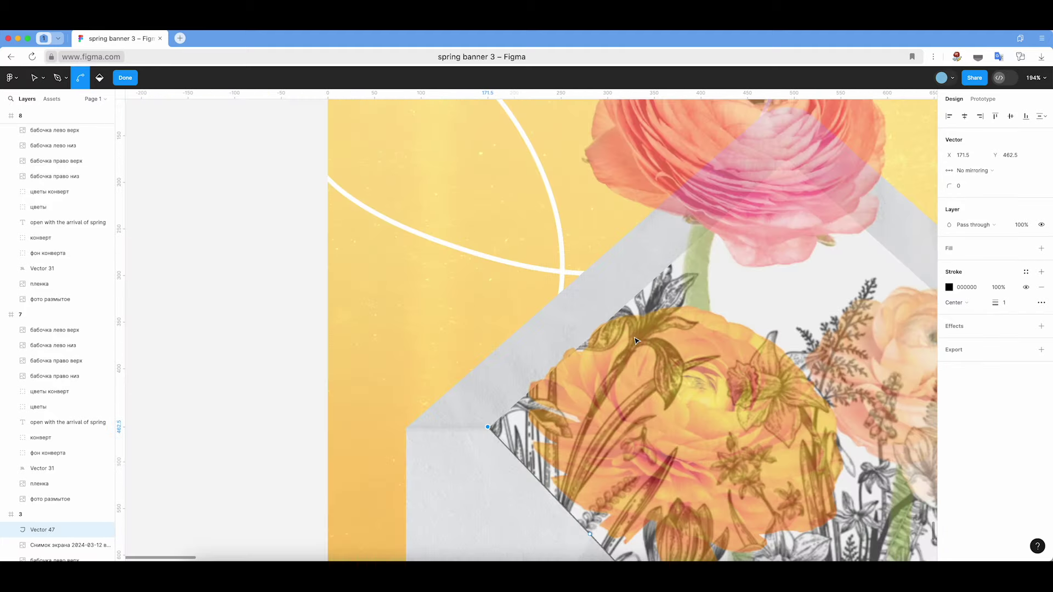
scroll(635, 339, down, 5)
key(p)
click(582, 238)
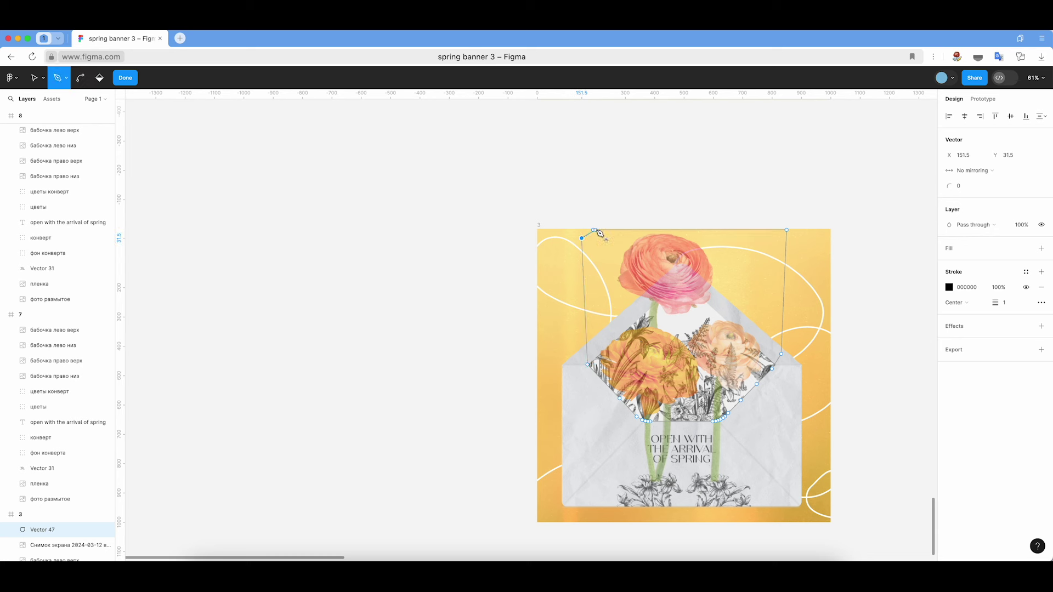
- Finish the envelope outline, remove its stroke, and give it a solid grey fill
click(586, 230)
click(1042, 288)
click(1041, 249)
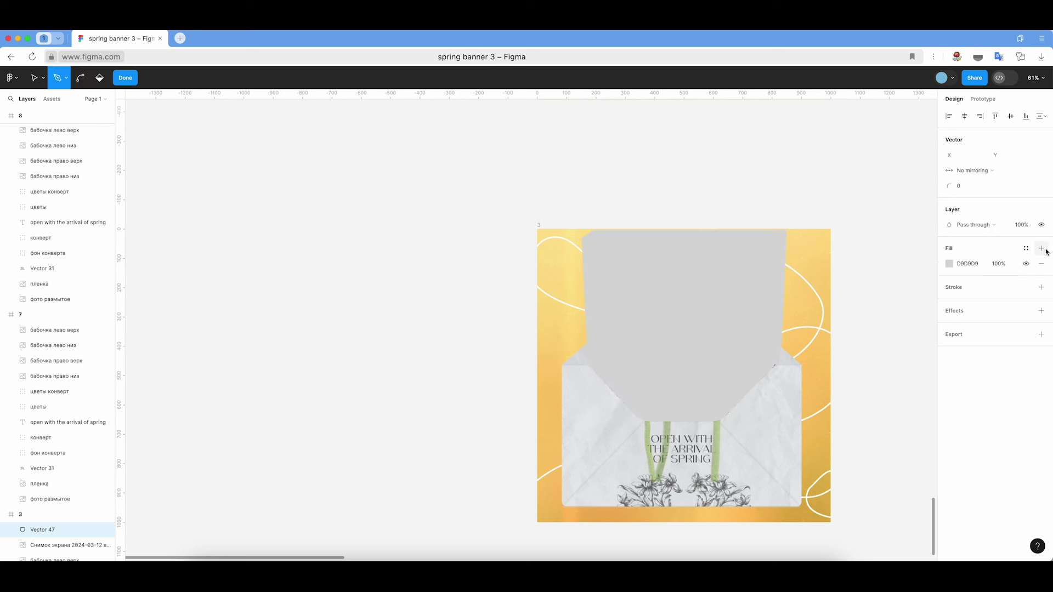
scroll(77, 439, down, 3)
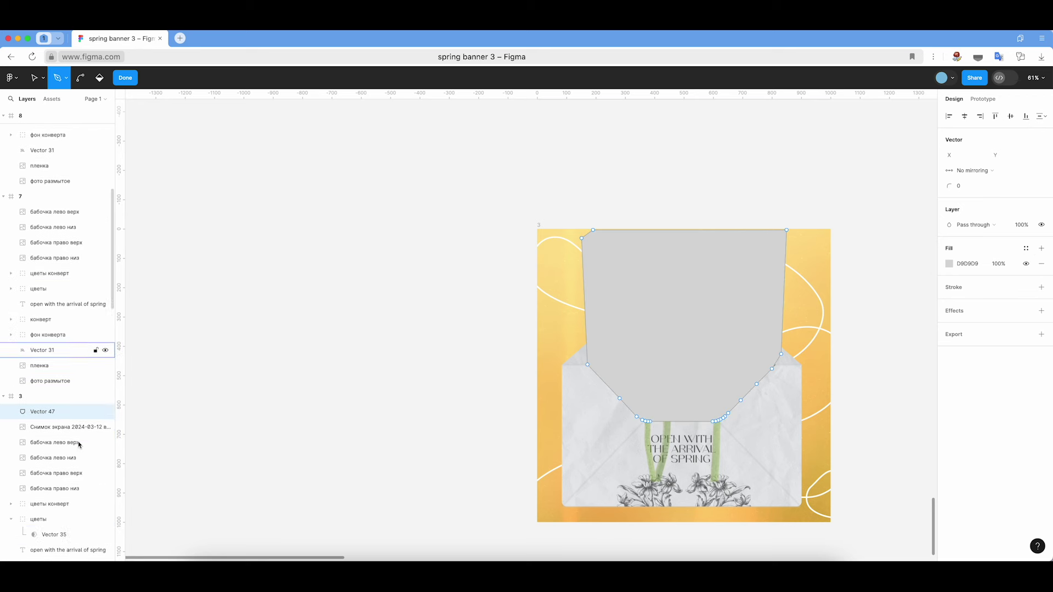
scroll(66, 395, down, 2)
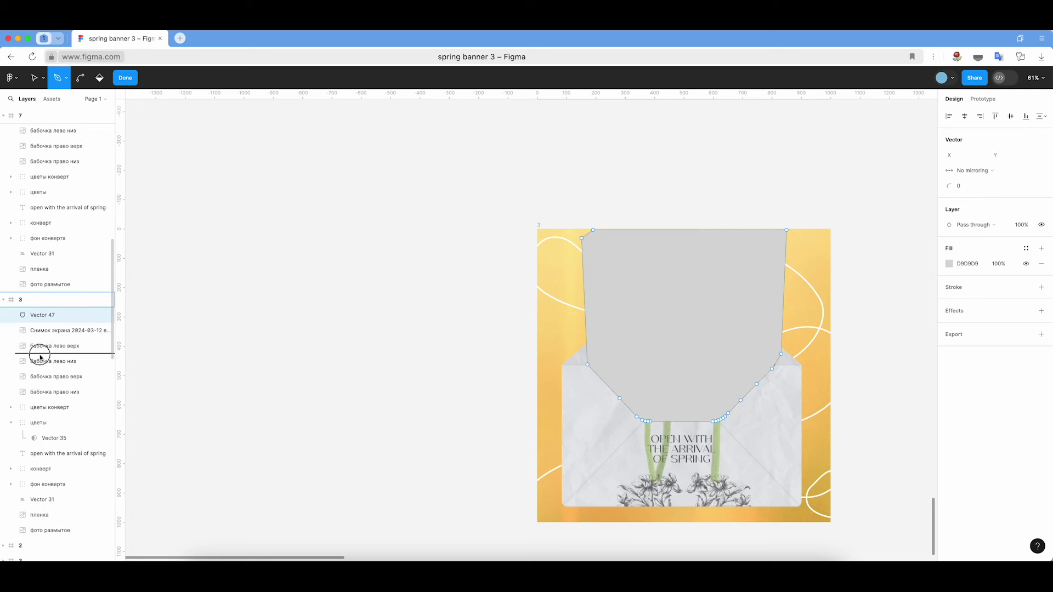
- Delete the old цветы flowers group from frame 3
click(50, 437)
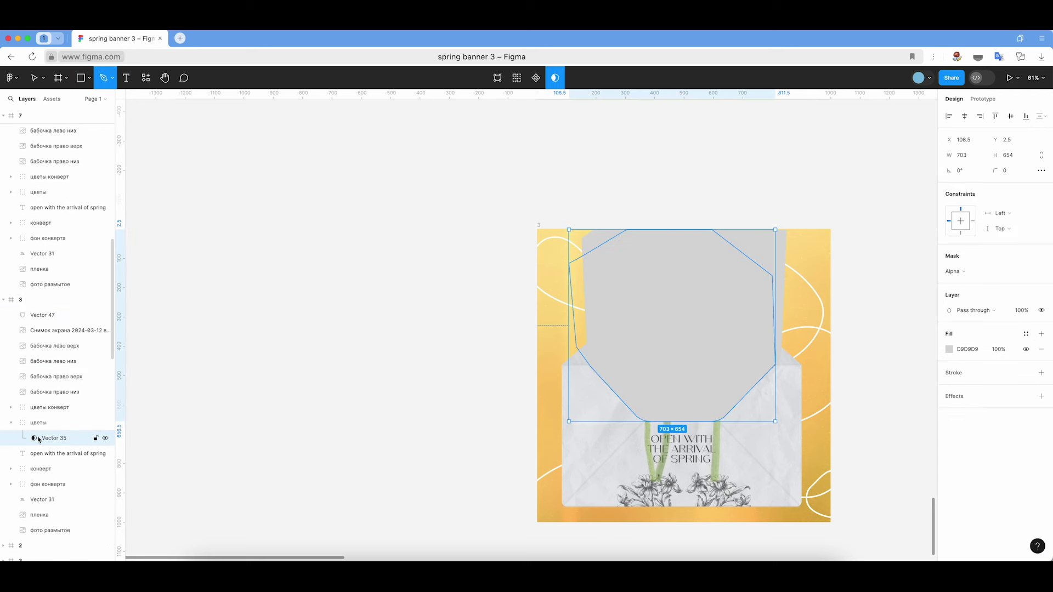
click(44, 426)
key(Delete)
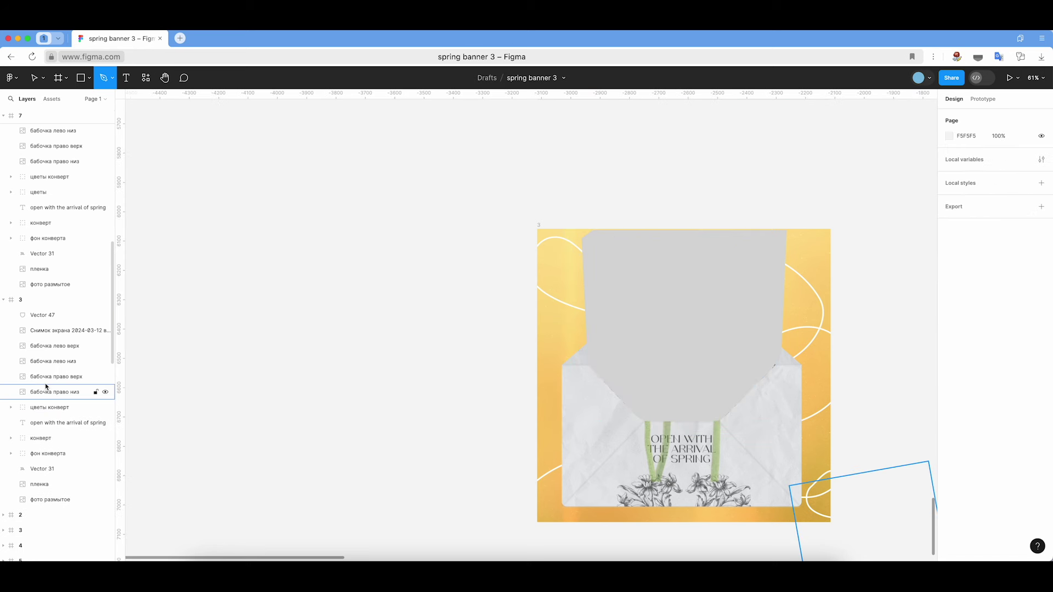
- Place the flower image above Vector 47 and use Vector 47 as its mask
click(33, 332)
drag(62, 332, 61, 309)
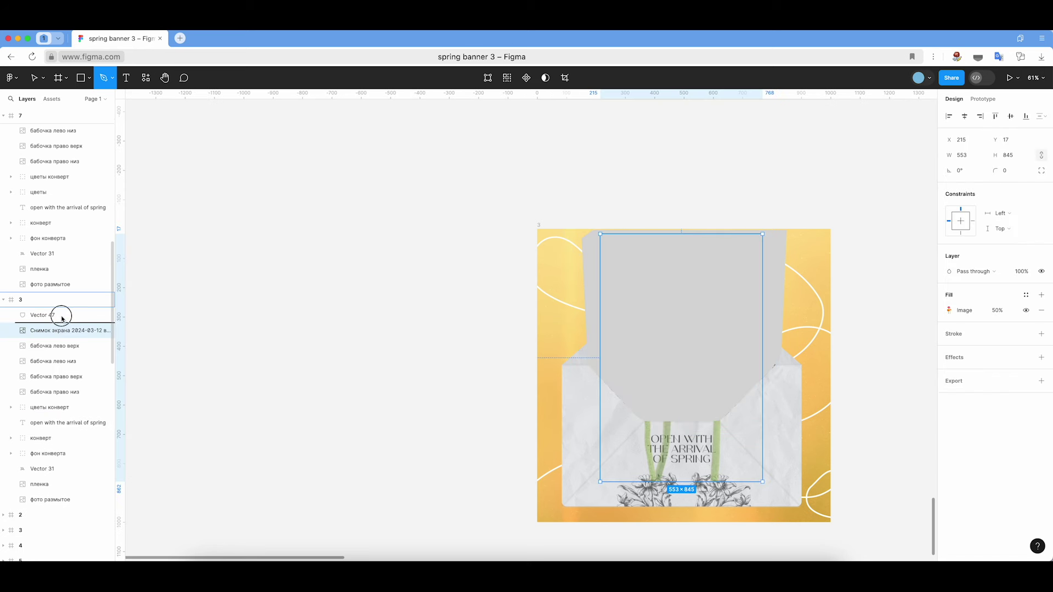
click(51, 333)
shift+click(56, 315)
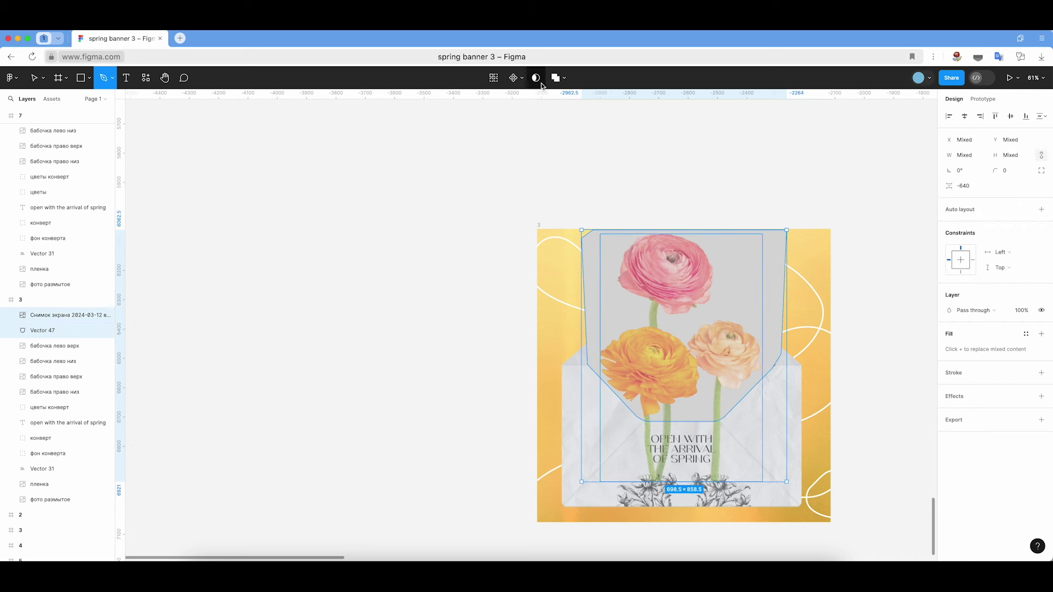
click(536, 78)
- Set the masked flower image's fill opacity to 100%
click(46, 333)
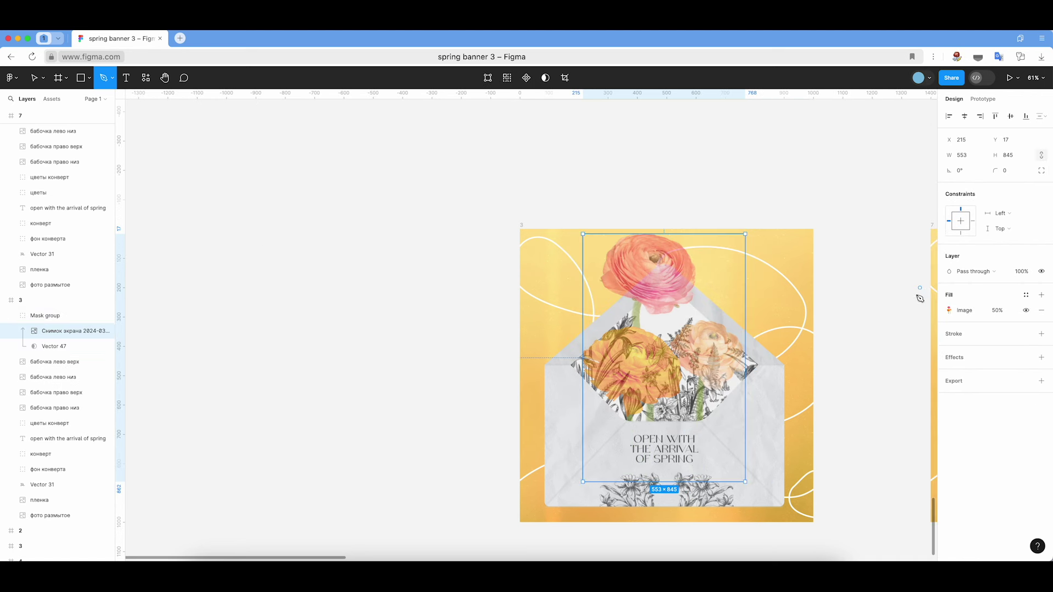
click(996, 312)
text(10)
text(0)
key(Return)
- Leave the Pen tool, delete the stray Vector 48 path, and select Vector 47
click(404, 318)
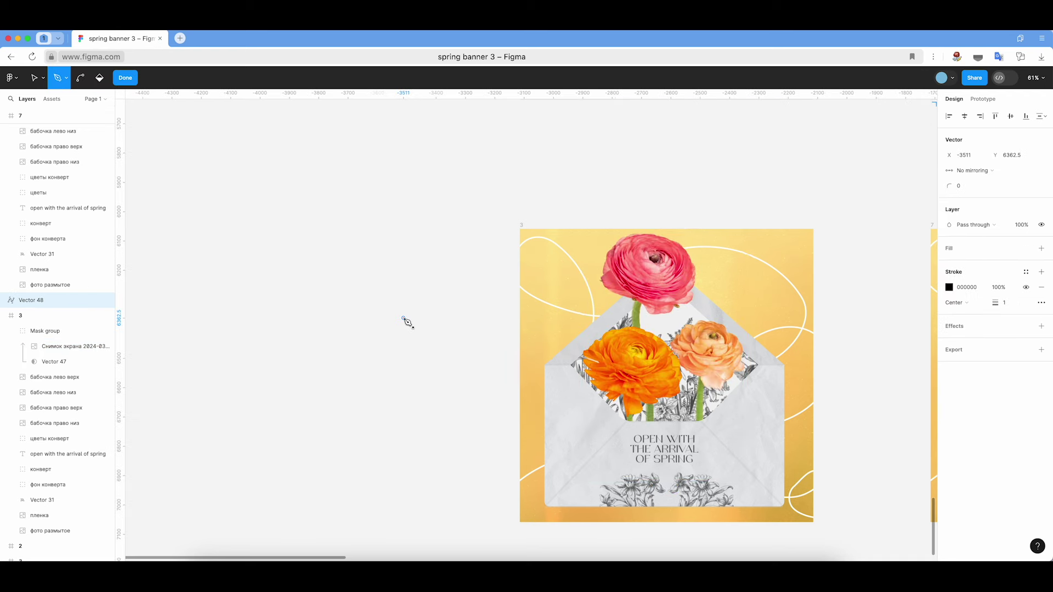
scroll(406, 322, right, 5)
key(Escape)
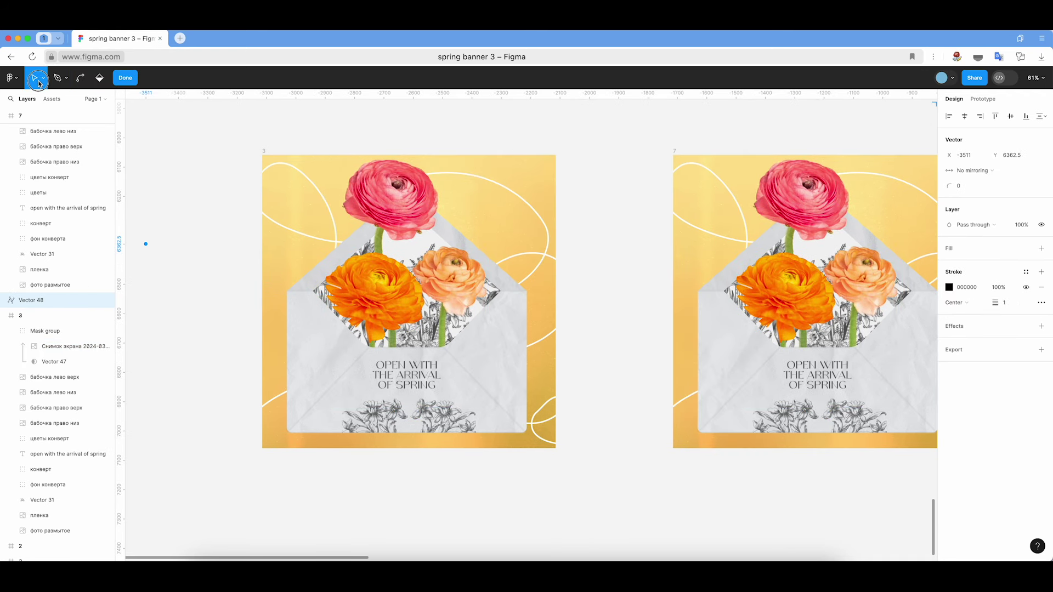
key(Escape)
click(72, 346)
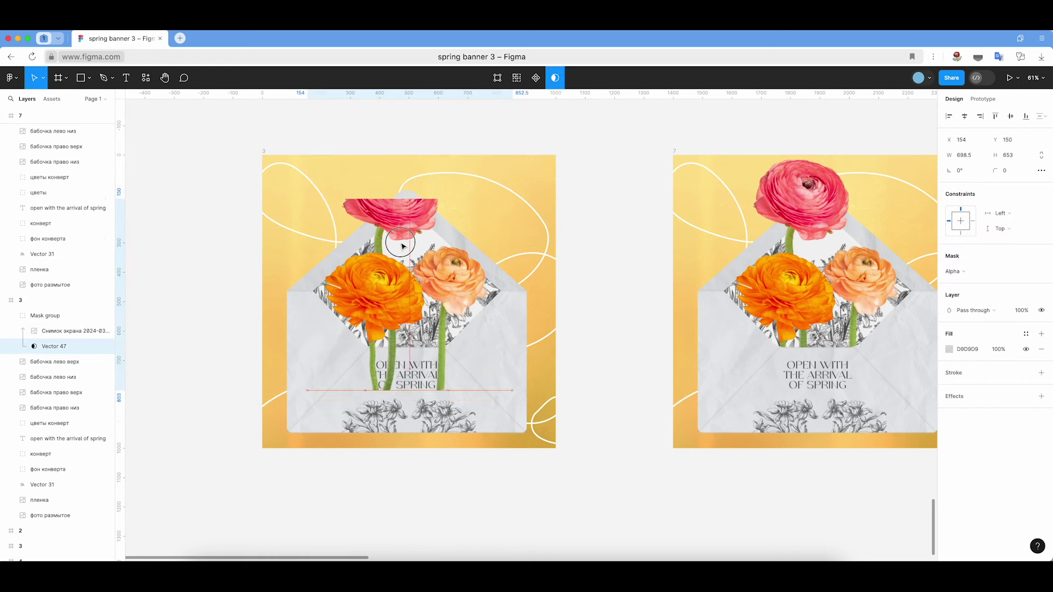
key(Delete)
click(64, 331)
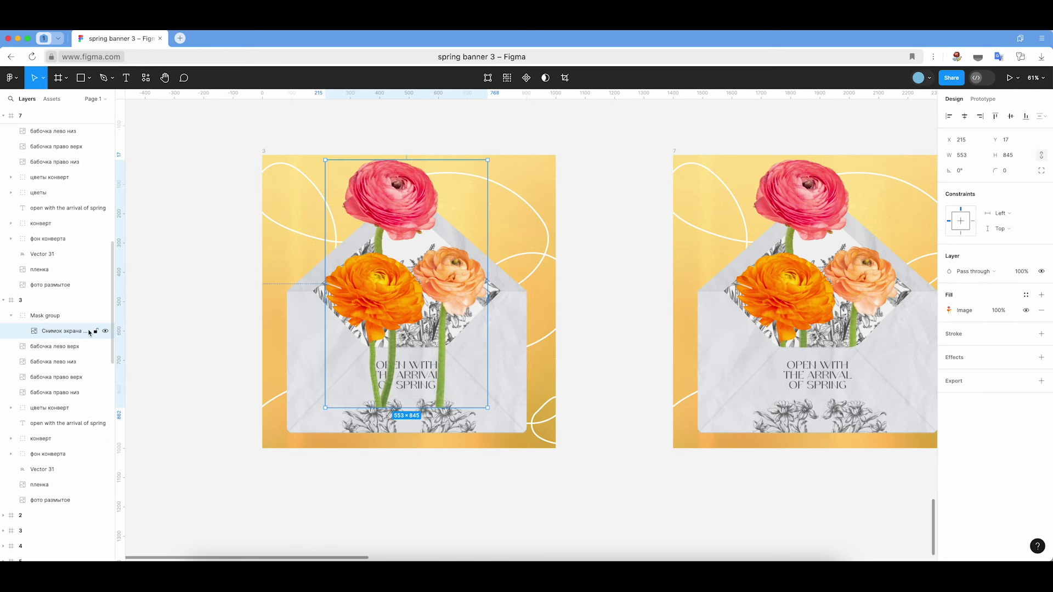
key(alt+l)
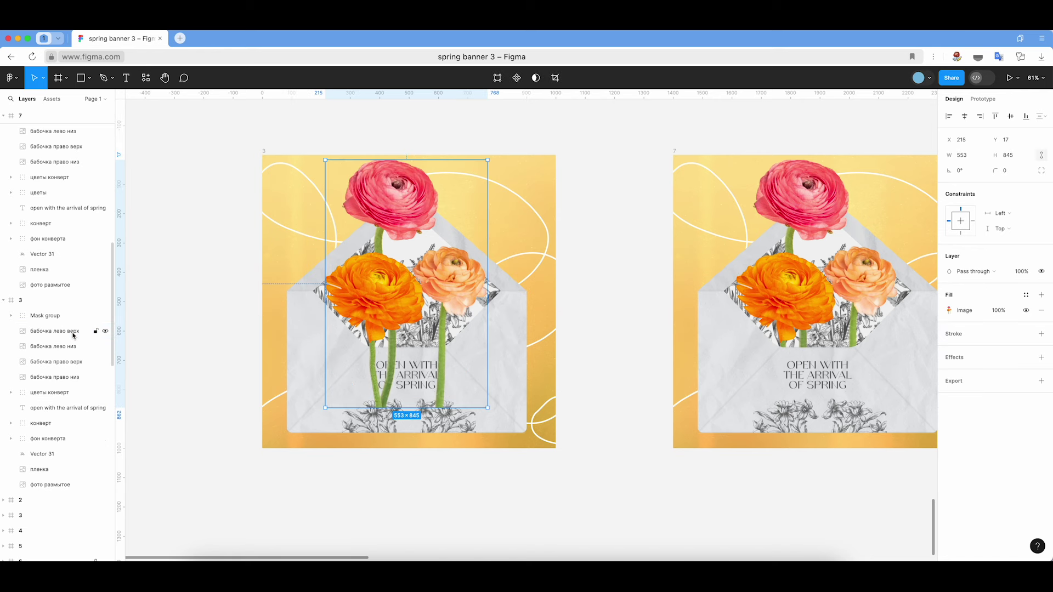
drag(393, 294, 386, 441)
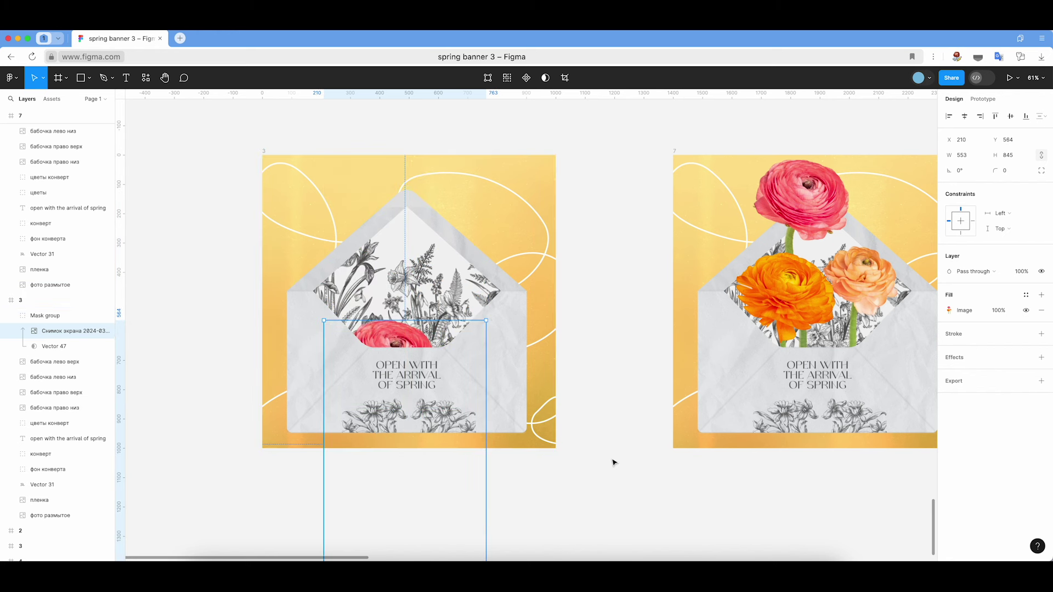
key(ctrl+z)
key(ctrl+z)
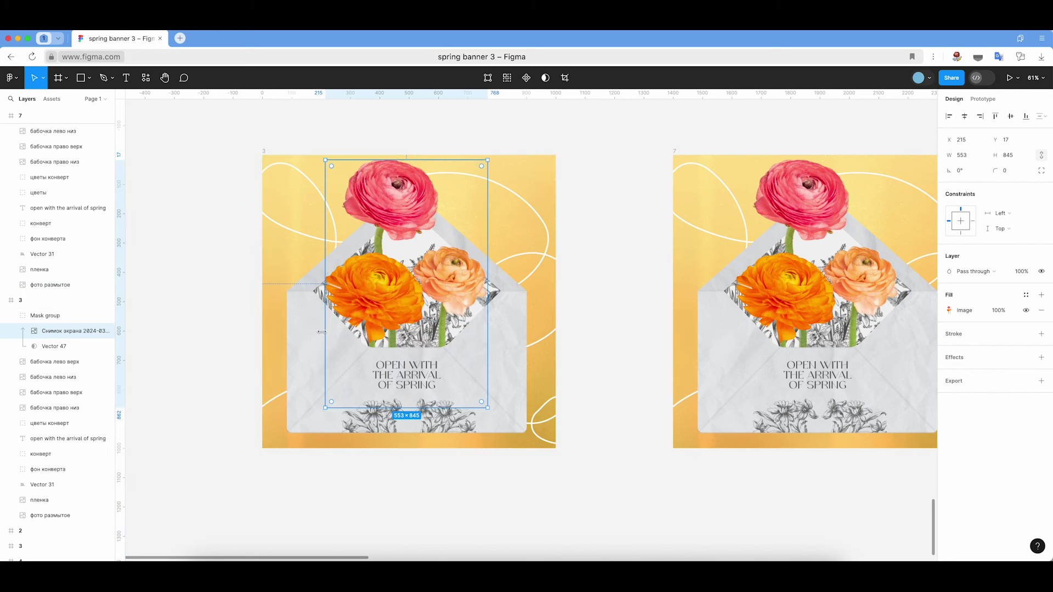
drag(392, 206, 535, 348)
key(ctrl+z)
drag(44, 331, 40, 308)
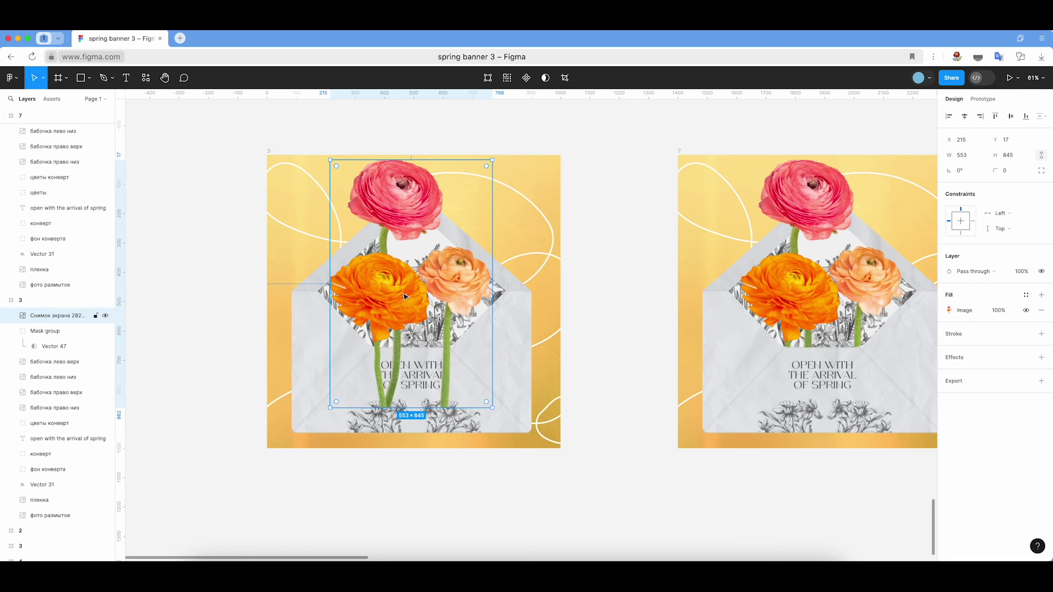
drag(402, 261, 432, 451)
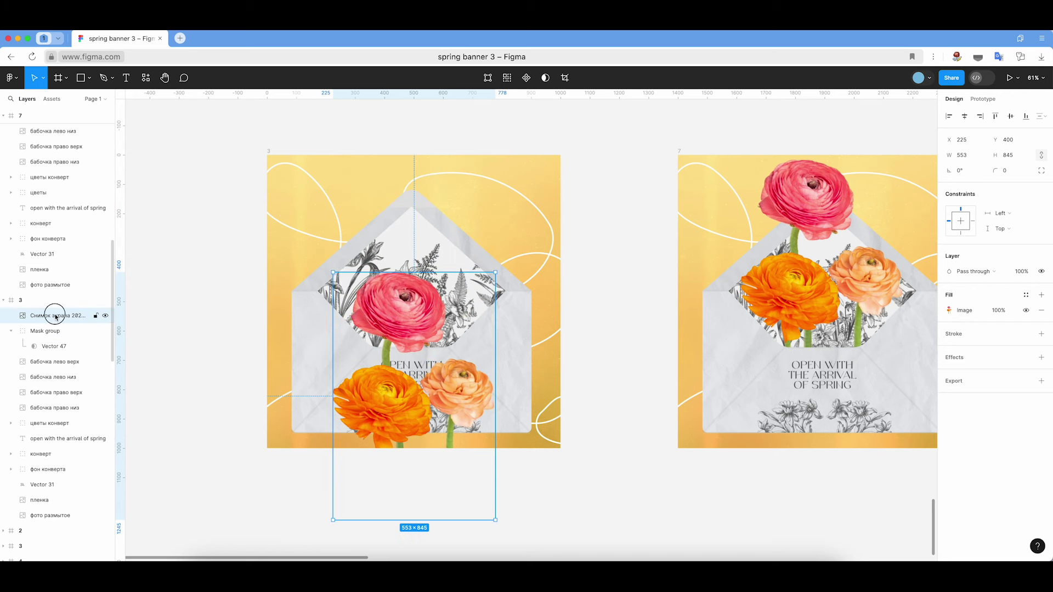
drag(47, 460, 48, 461)
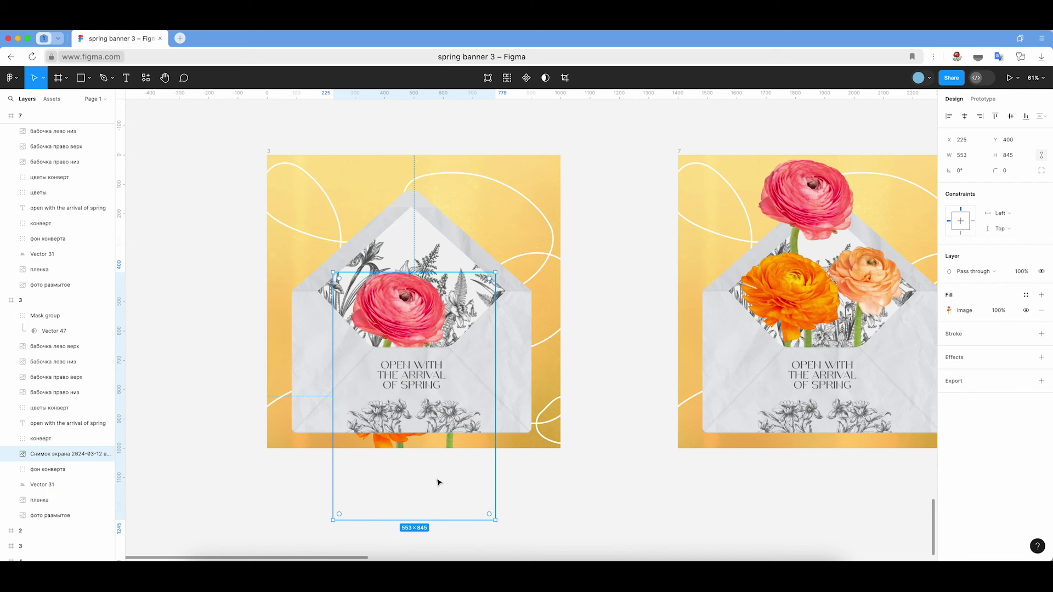
key(ctrl+z)
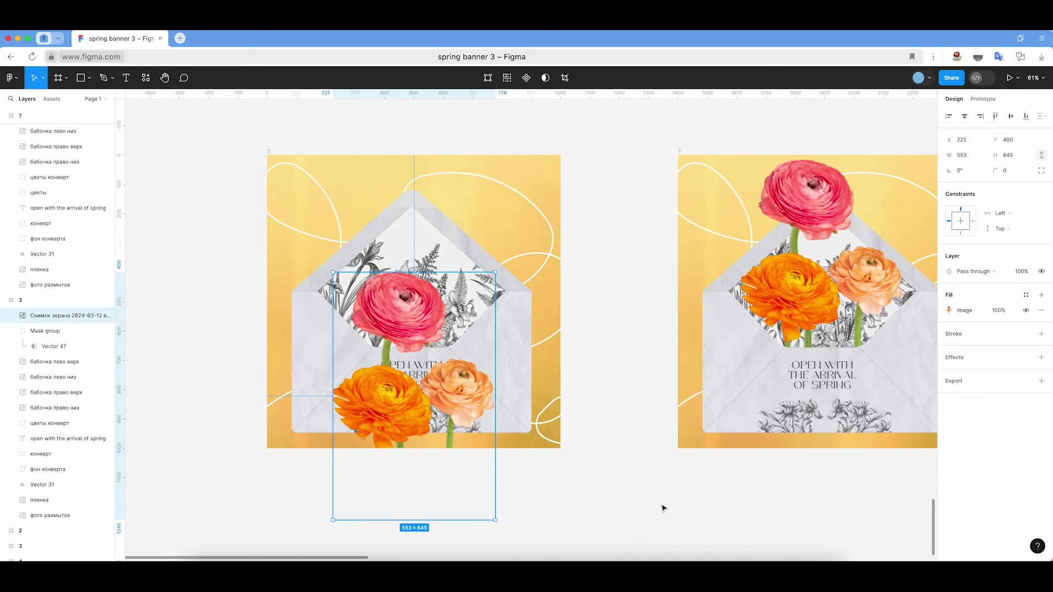
key(ctrl+z)
click(68, 316)
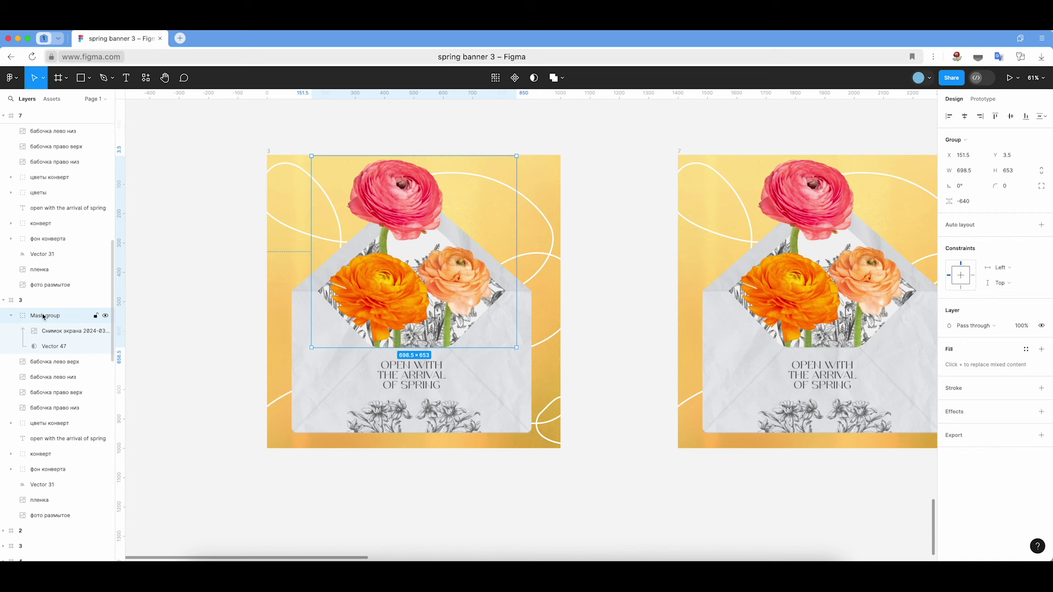
- Delete the old flower groups from envelope frames 7, 8 and 9
scroll(651, 244, down, 5)
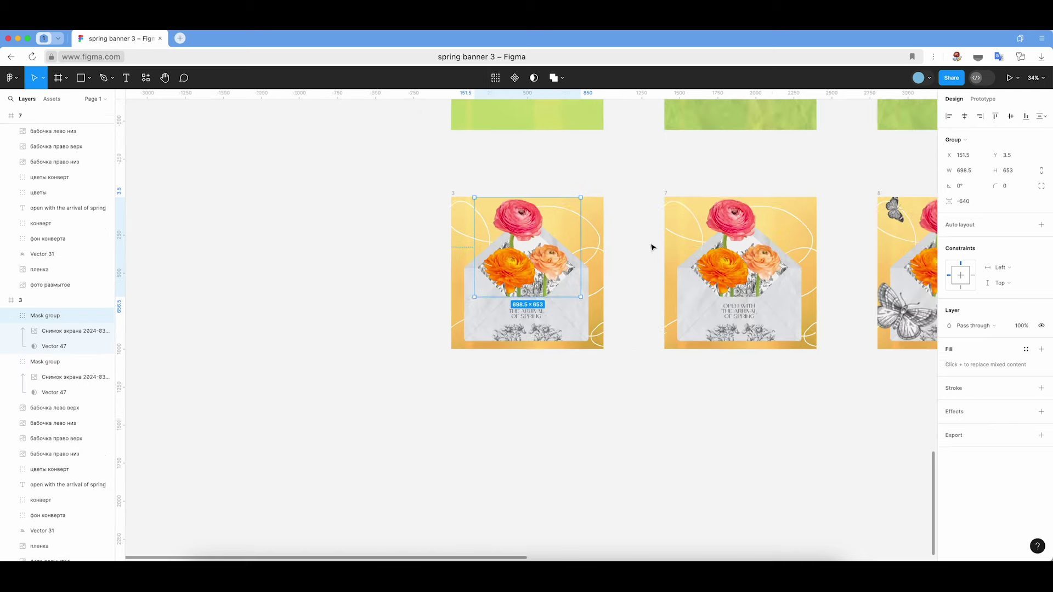
click(695, 247)
scroll(772, 277, right, 5)
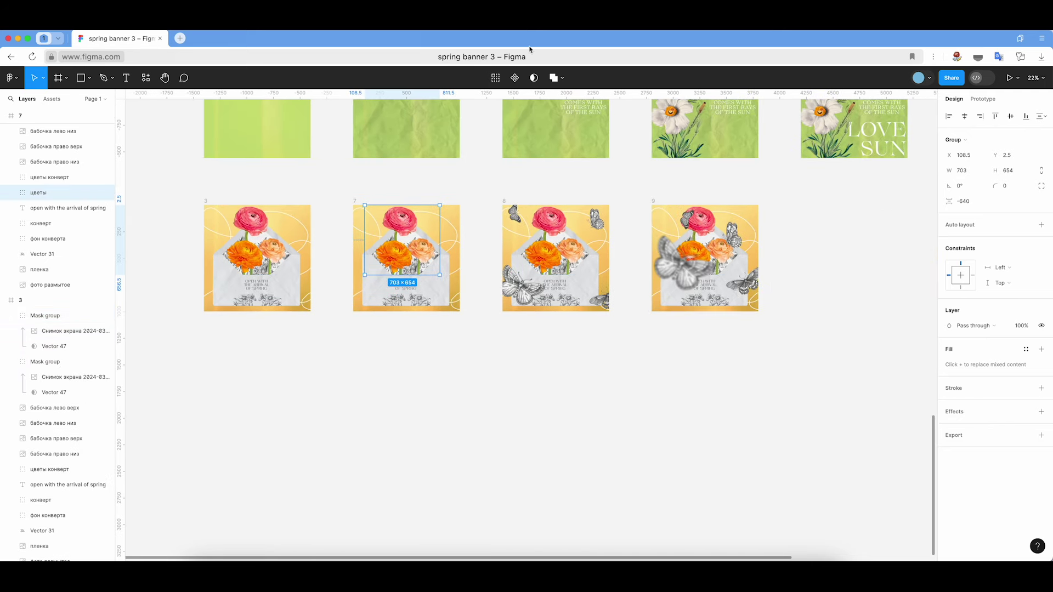
key(Delete)
click(55, 331)
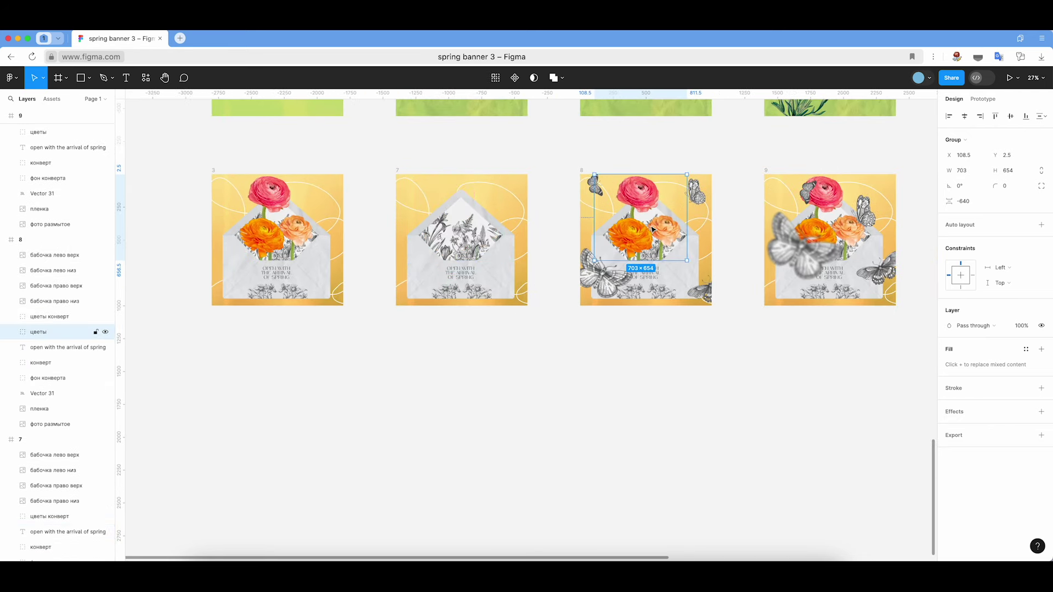
key(Delete)
click(832, 227)
key(Delete)
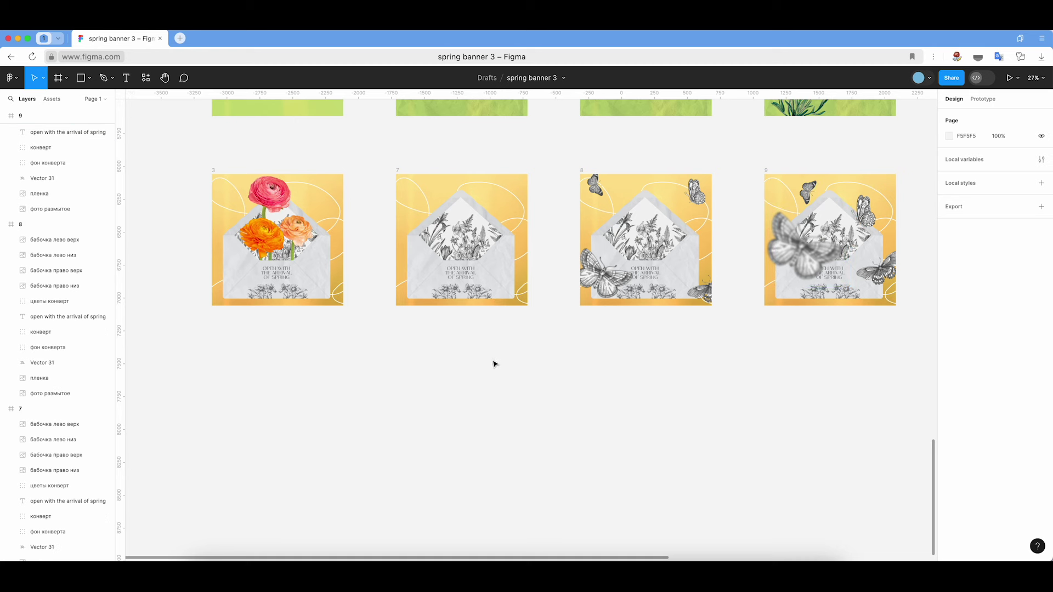
- Paste frame 3's masked flower group into frames 7, 8 and 9
click(255, 203)
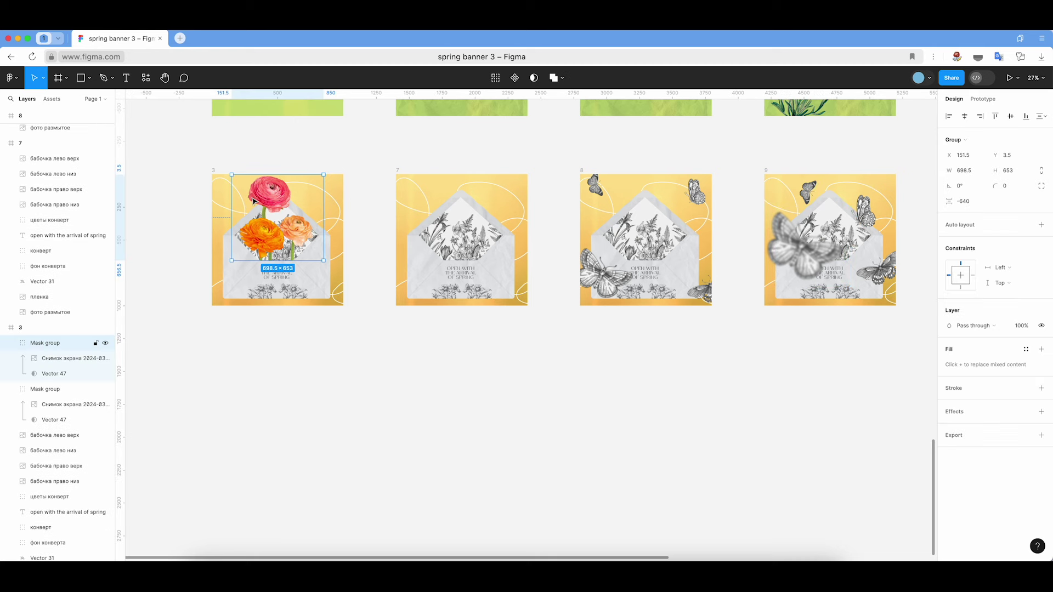
scroll(254, 201, up, 1)
click(406, 174)
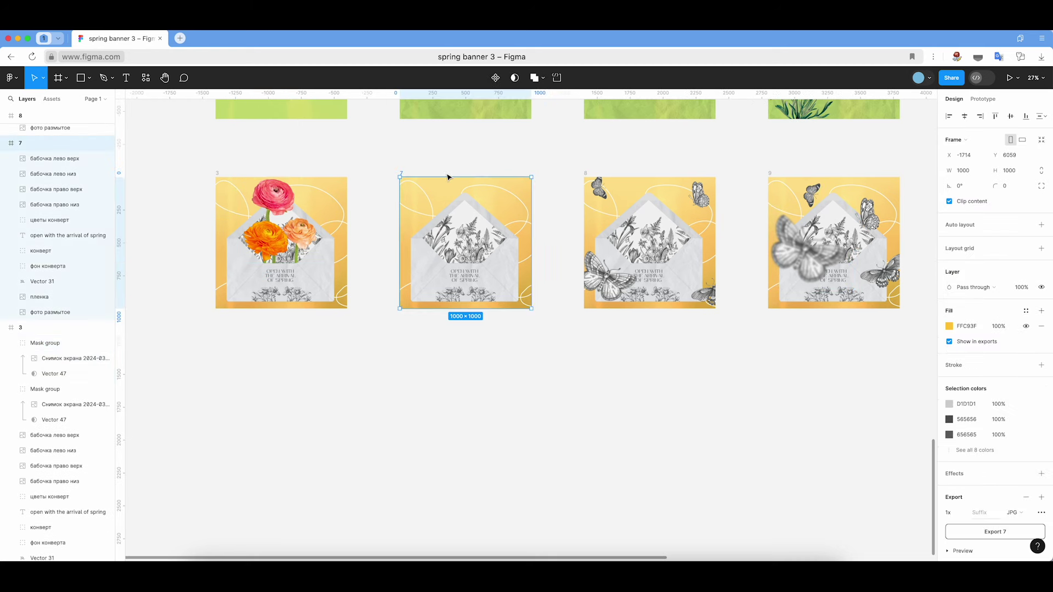
key(ctrl+v)
click(590, 174)
key(ctrl+v)
click(770, 173)
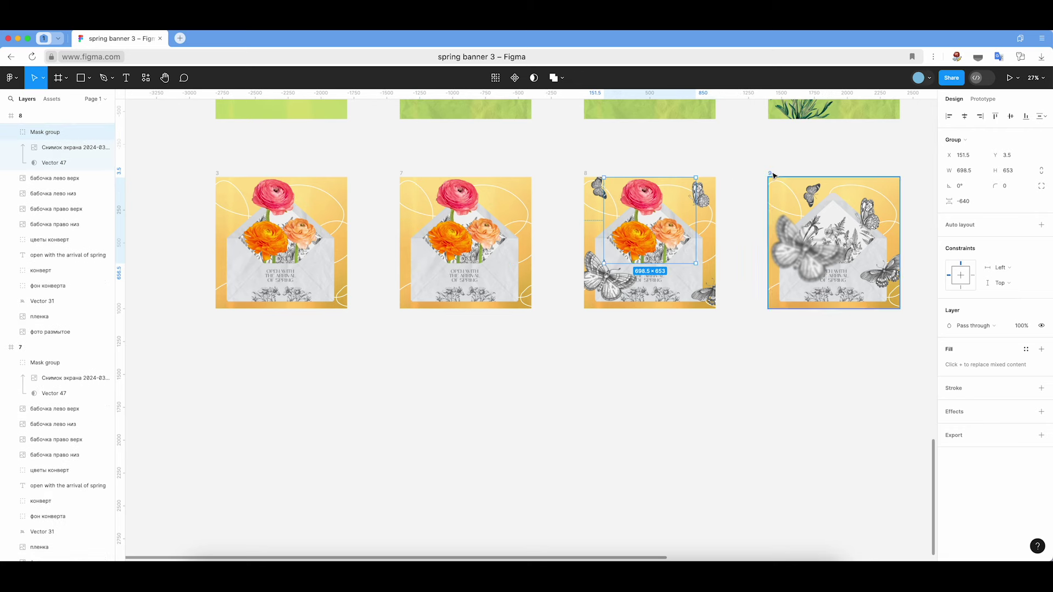
key(ctrl+v)
scroll(870, 200, up, 3)
scroll(800, 235, up, 2)
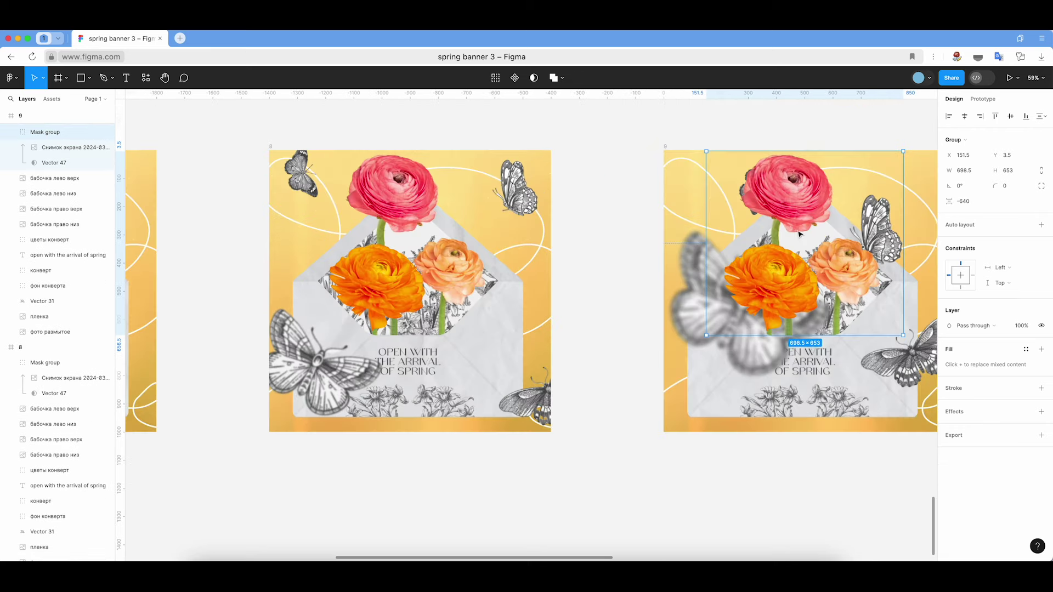
scroll(656, 272, down, 3)
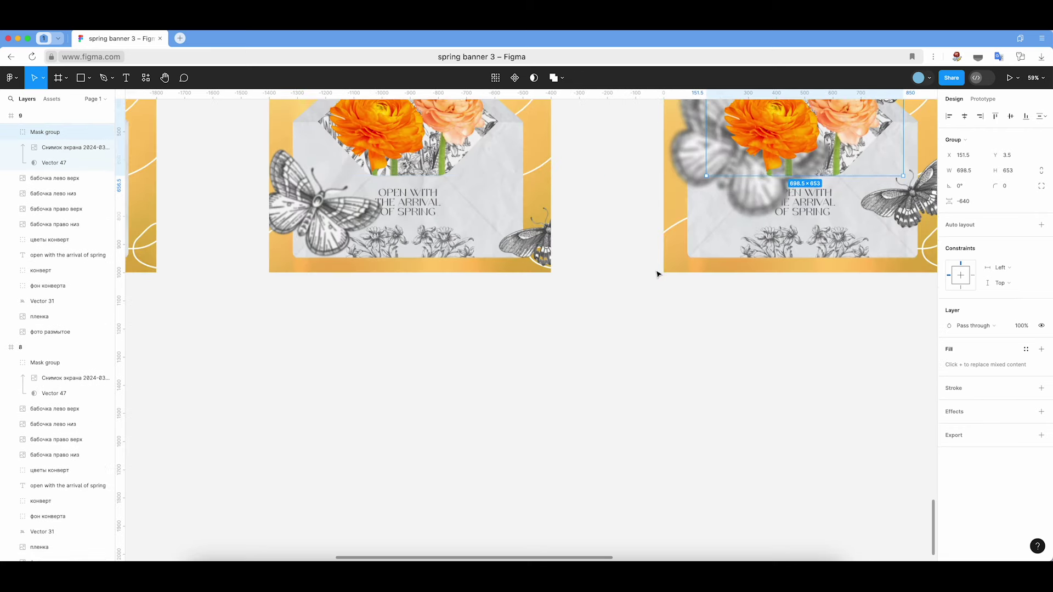
scroll(658, 273, down, 5)
scroll(658, 273, left, 3)
scroll(658, 273, up, 2)
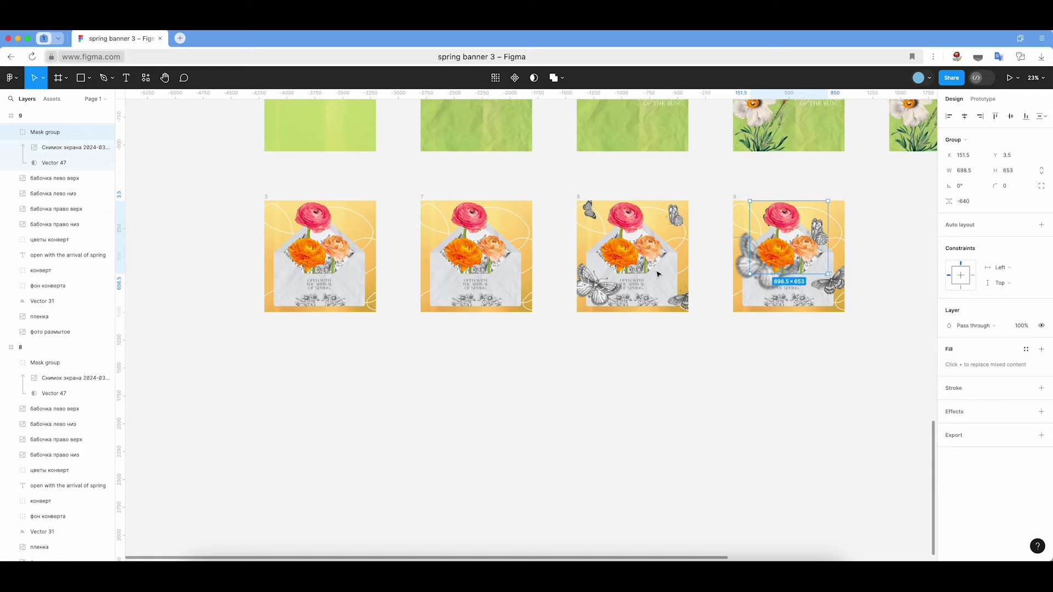
- Move all four Mask groups in the Layers panel to sit directly above 'конверт'
click(495, 79)
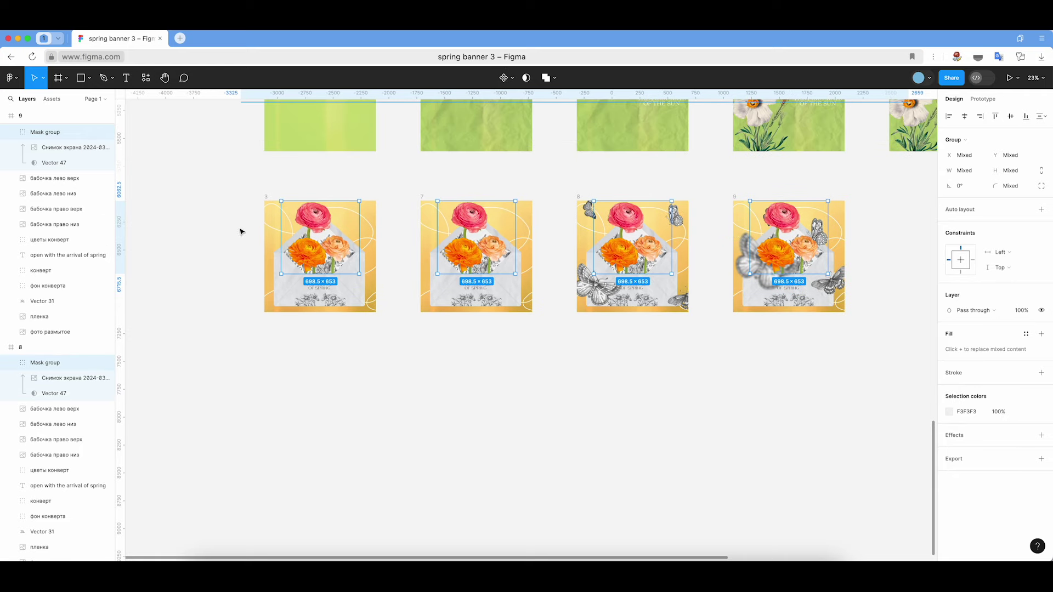
scroll(82, 357, down, 5)
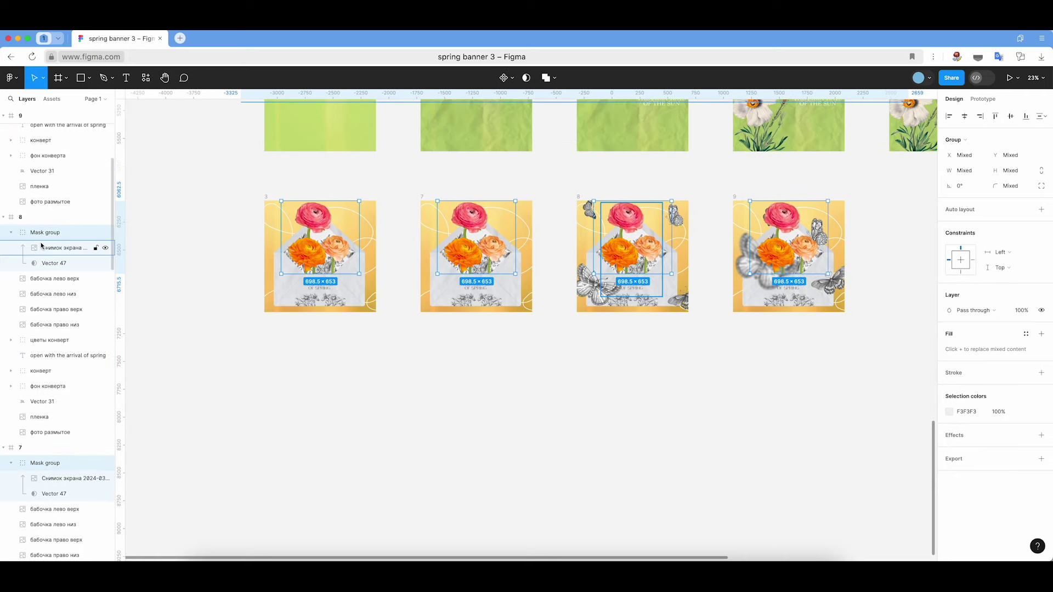
drag(48, 232, 50, 347)
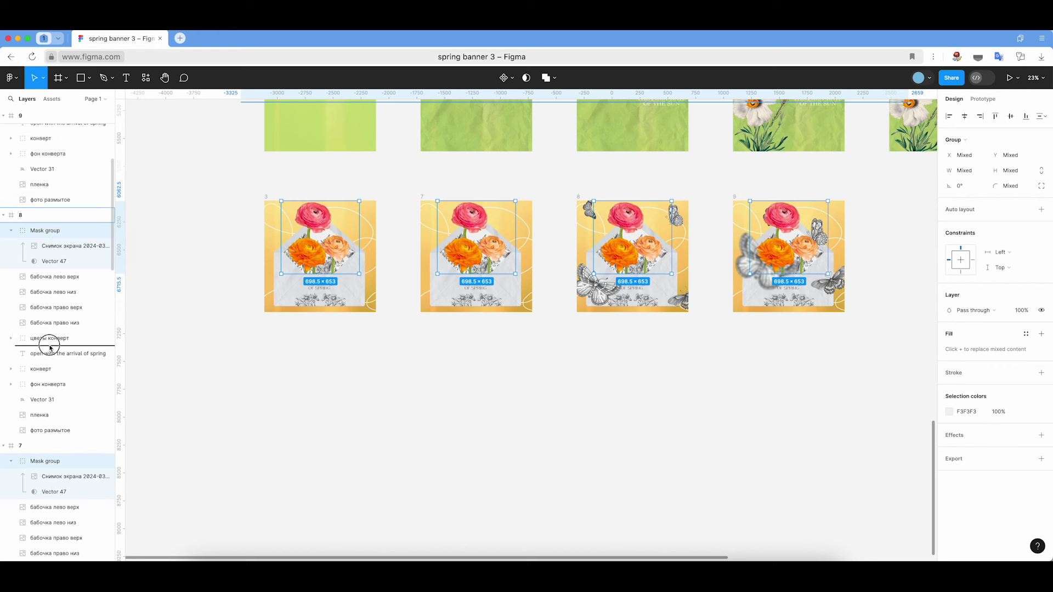
drag(50, 348, 48, 377)
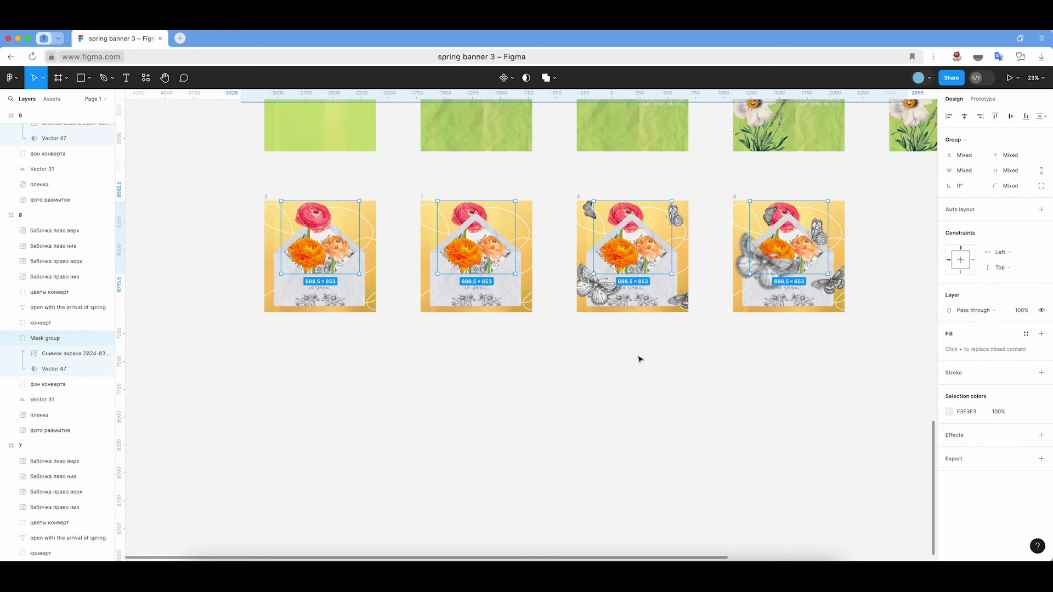
drag(104, 338, 47, 313)
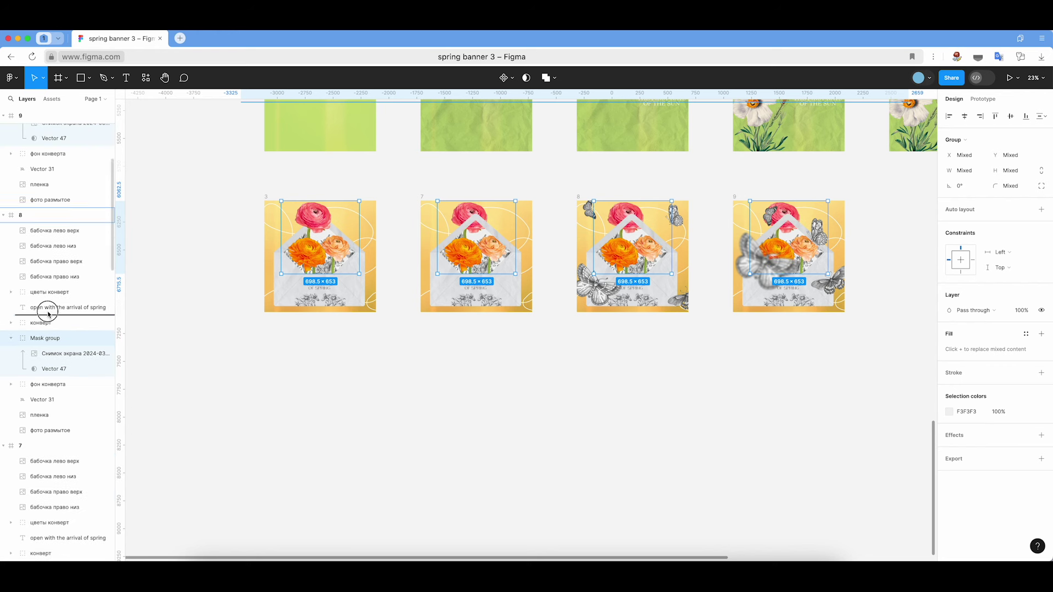
scroll(711, 349, up, 2)
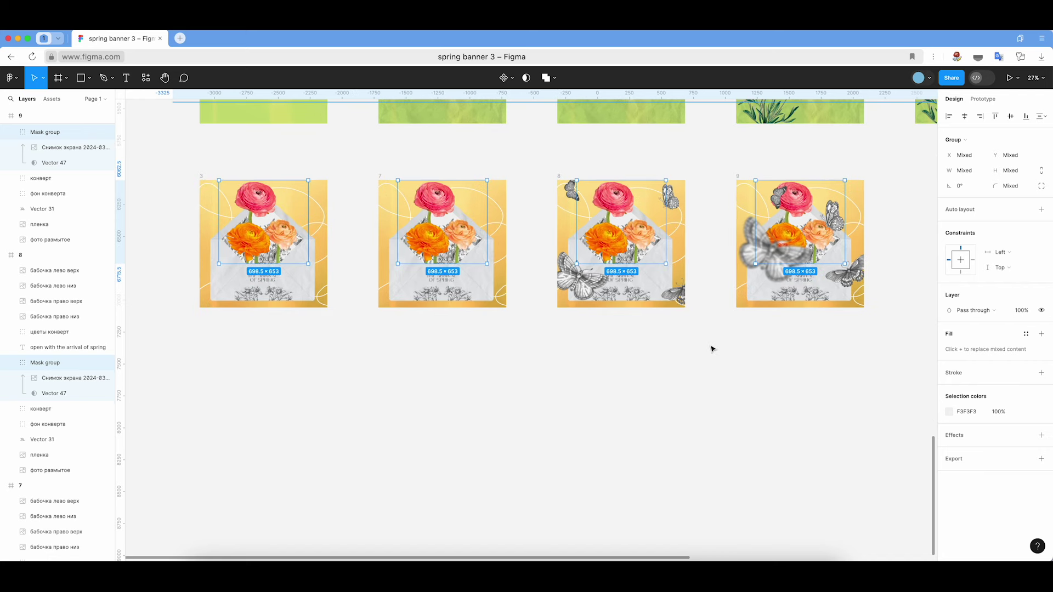
click(755, 358)
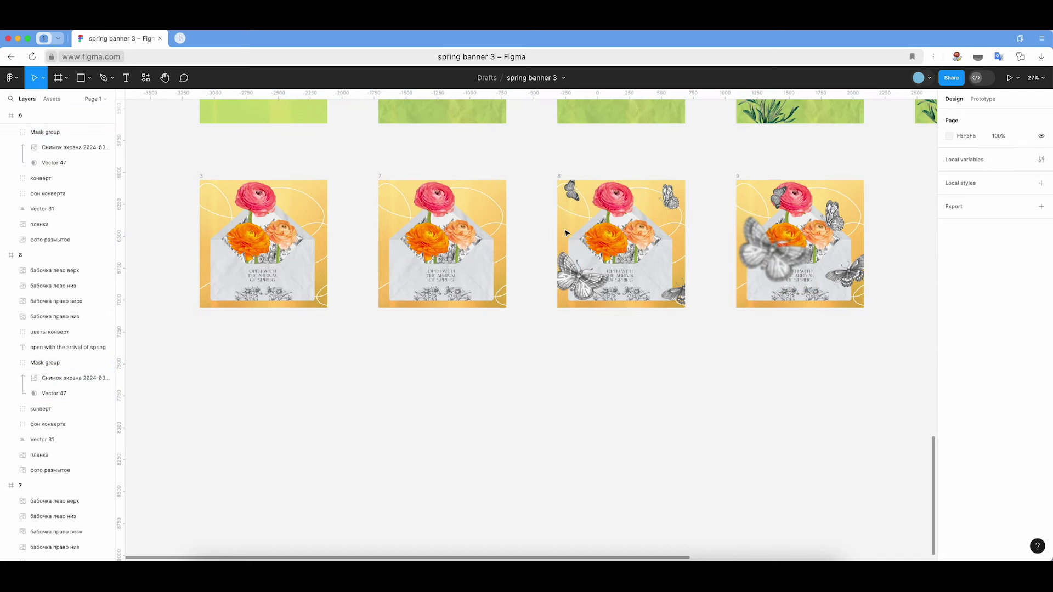
click(281, 242)
- Push frame 3's flower photo down inside its mask with Shift+Down
drag(83, 357, 83, 474)
click(479, 431)
scroll(469, 375, up, 5)
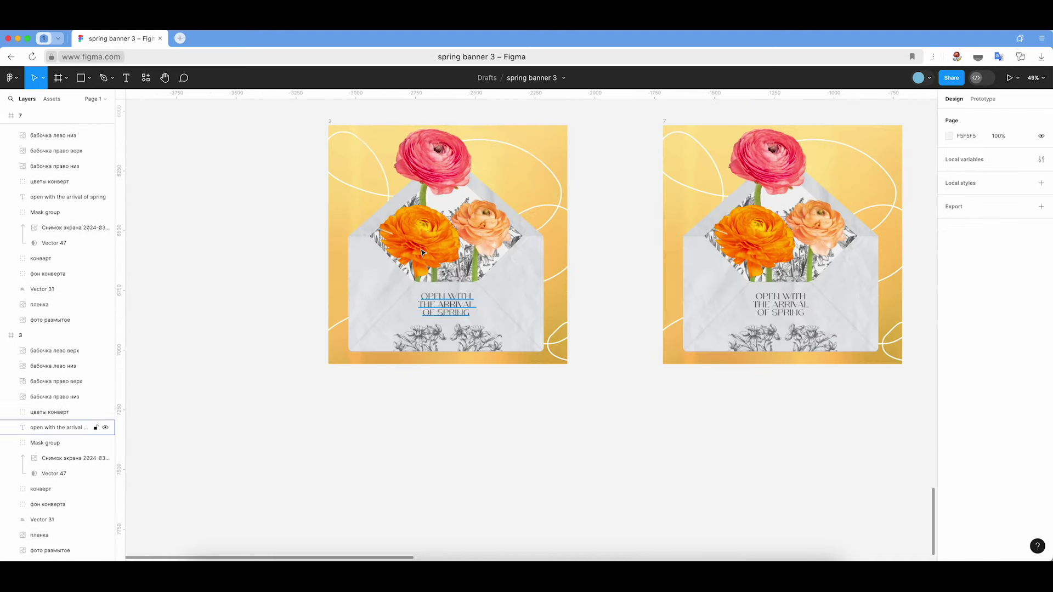
click(49, 458)
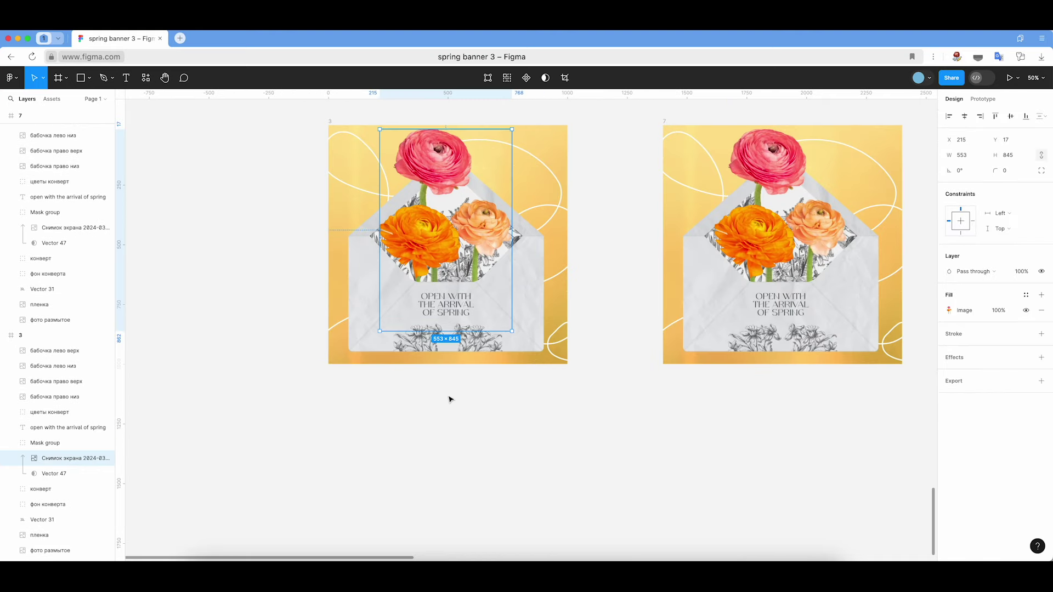
key(shift+Down)
key(shift+Down)
key(shift+Down)
key(shift+Down)
key(shift+Down)
key(shift+Down)
key(shift+Down)
key(shift+Down)
key(shift+Down)
key(shift+Down)
key(shift+Down)
key(shift+Down)
key(shift+Down)
key(shift+Down)
key(shift+Down)
key(shift+Down)
key(shift+Down)
key(shift+Down)
key(shift+Down)
key(shift+Down)
key(shift+Down)
key(shift+Down)
key(shift+Down)
key(shift+Down)
key(shift+Down)
key(shift+Down)
key(shift+Down)
key(shift+Down)
key(shift+Down)
key(shift+Down)
key(shift+Down)
key(shift+Down)
key(shift+Down)
key(shift+Down)
key(shift+Down)
key(shift+Down)
- Switch to the Prototype settings with nothing selected
click(993, 100)
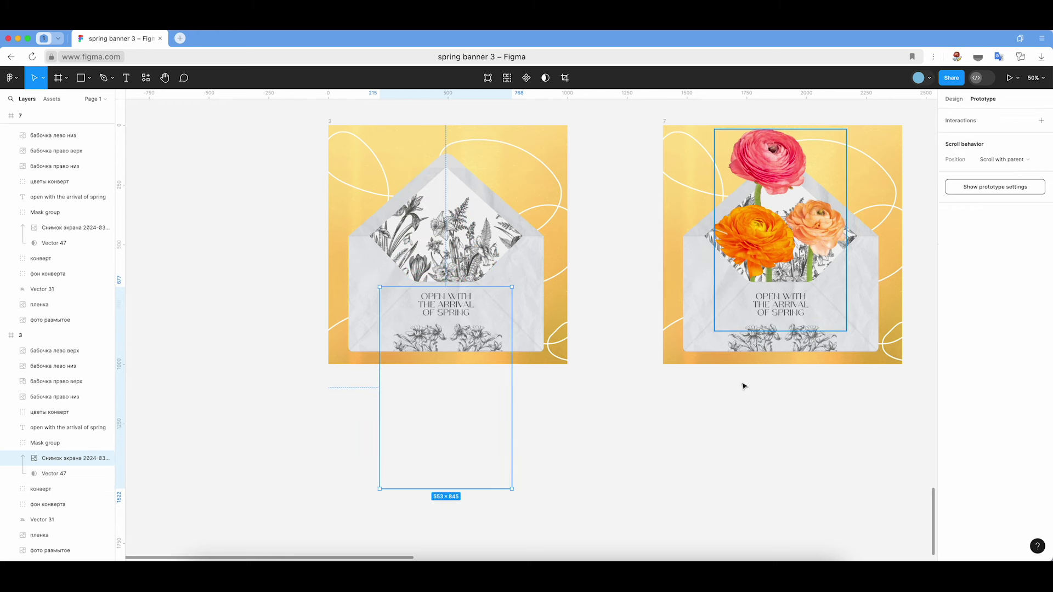
click(733, 414)
scroll(734, 414, down, 5)
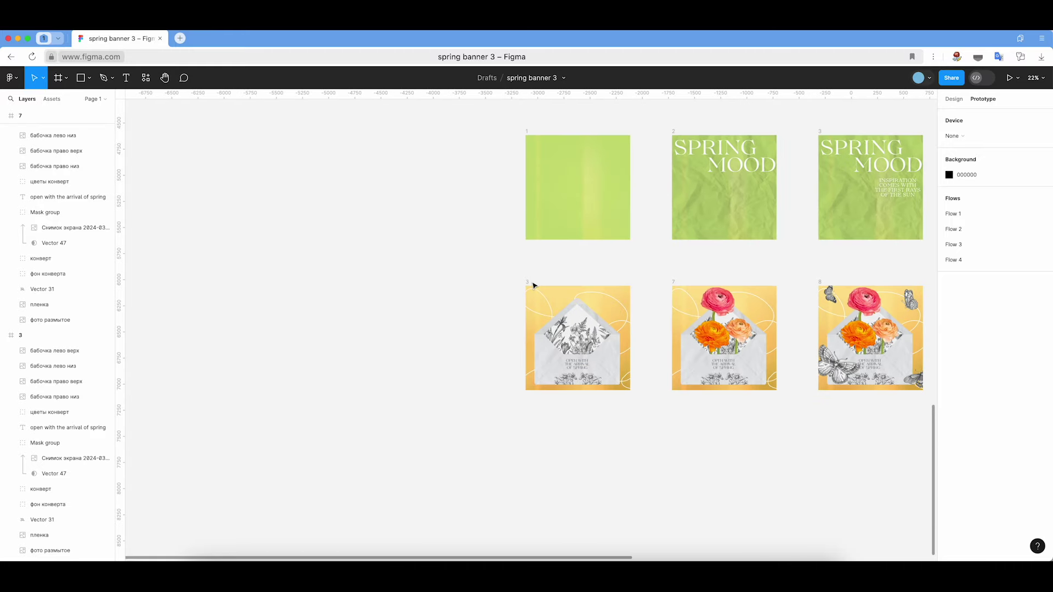
- Make frame 3 the starting point of a new flow
click(529, 283)
click(1042, 121)
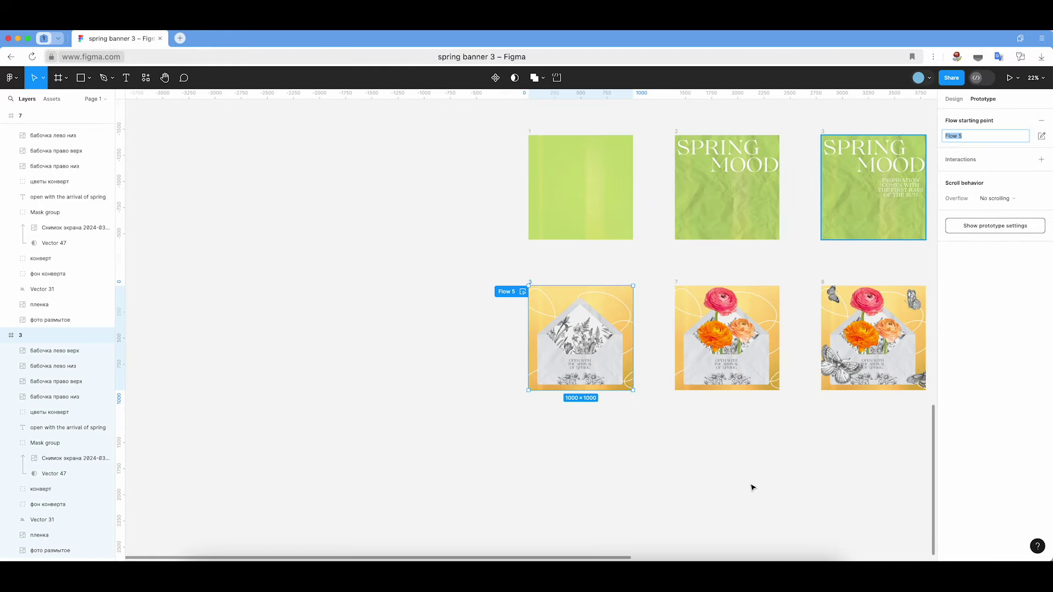
click(781, 437)
scroll(780, 437, up, 2)
click(474, 246)
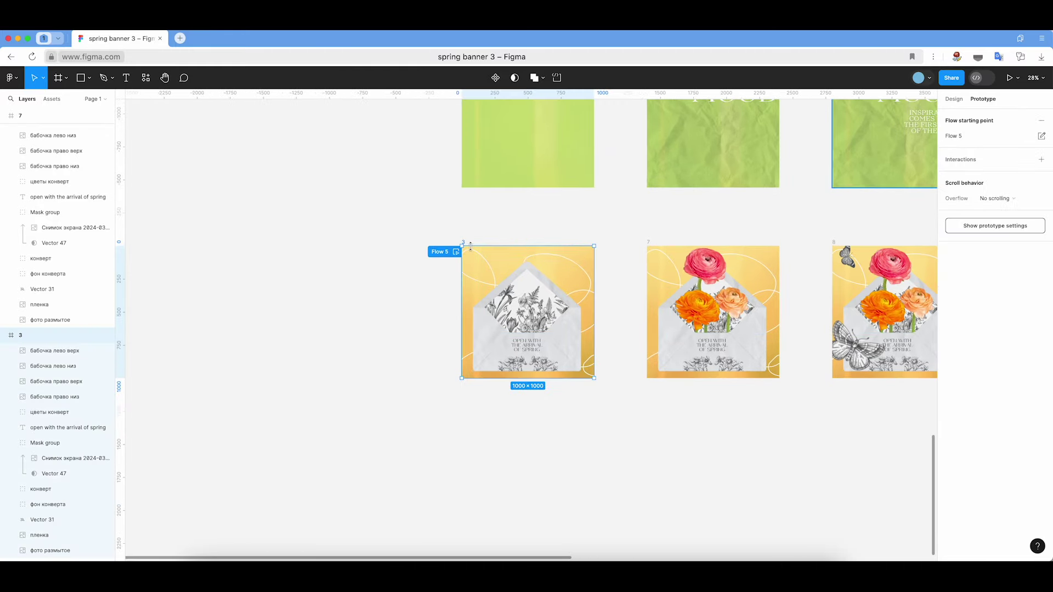
- Connect frame 3 to frame 7 with an After delay 1ms trigger and Slow easing
drag(594, 312, 646, 312)
scroll(649, 319, right, 5)
click(406, 339)
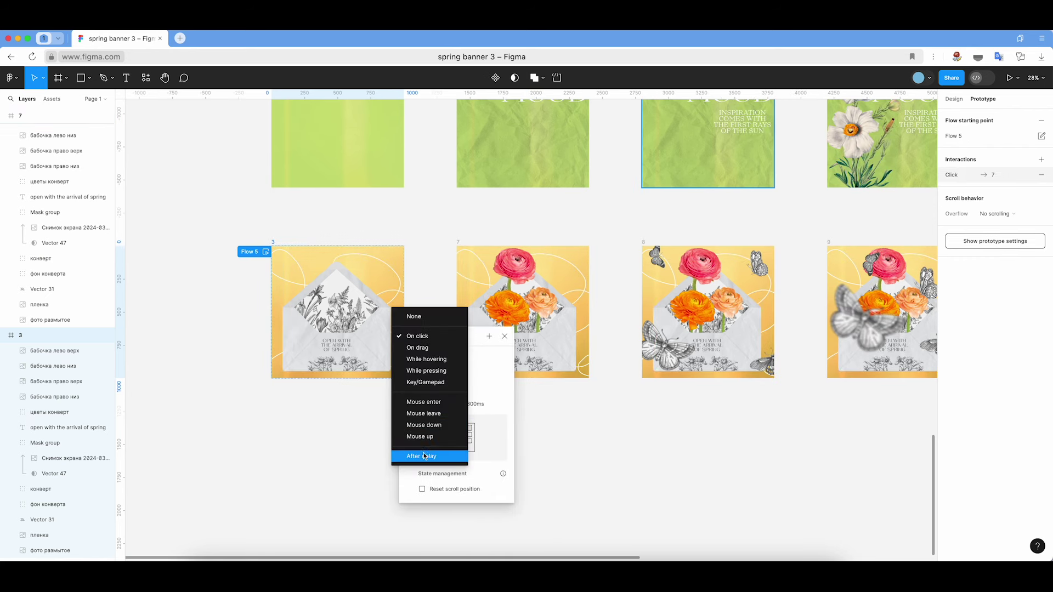
click(425, 455)
text(1)
scroll(407, 396, down, 1)
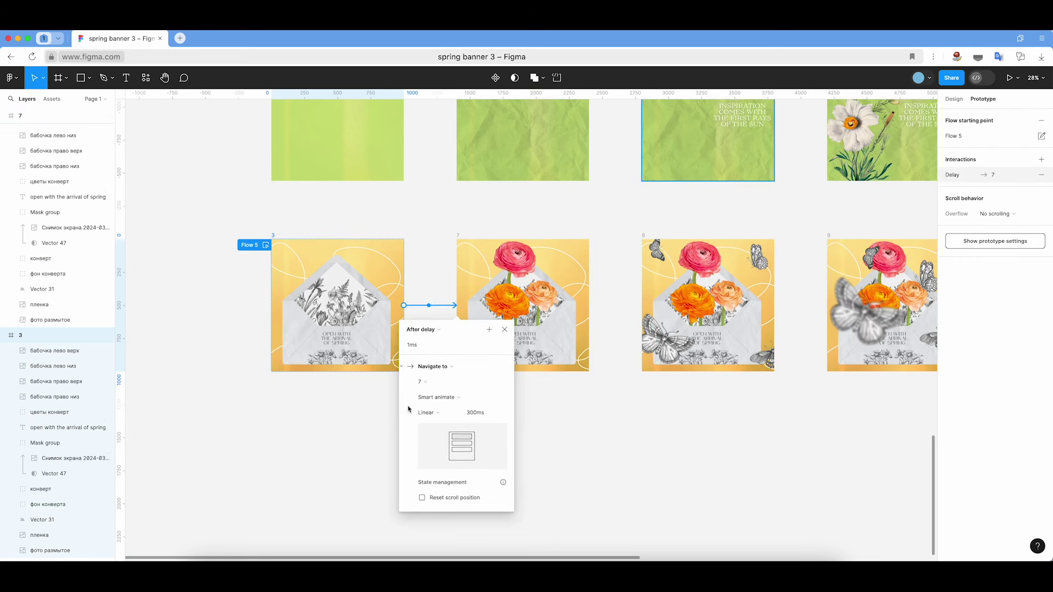
click(434, 412)
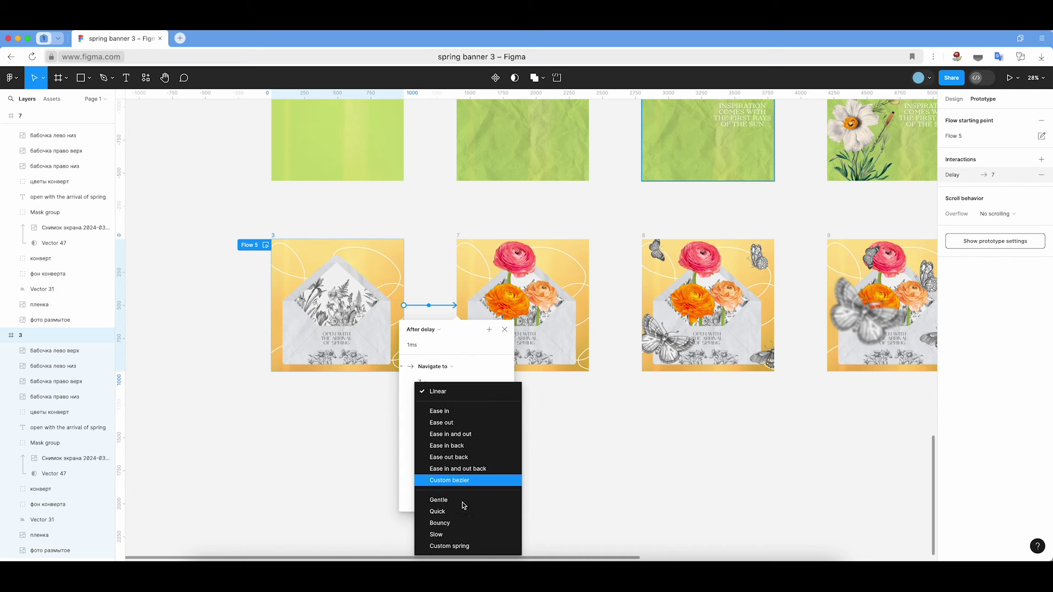
click(450, 545)
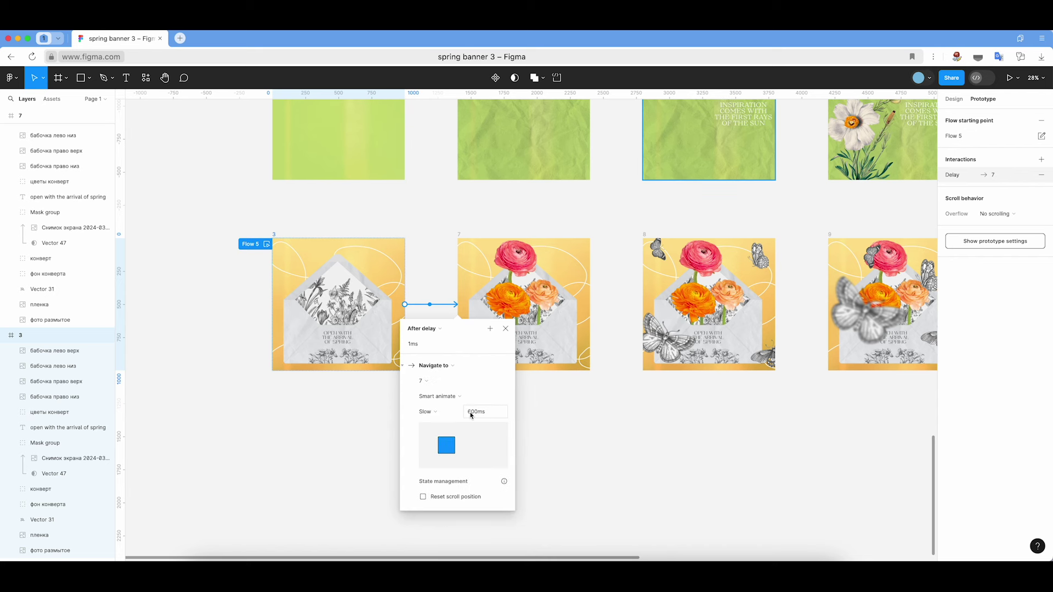
click(689, 388)
- Connect frame 7 to frame 8
click(462, 234)
drag(590, 305, 653, 324)
click(614, 396)
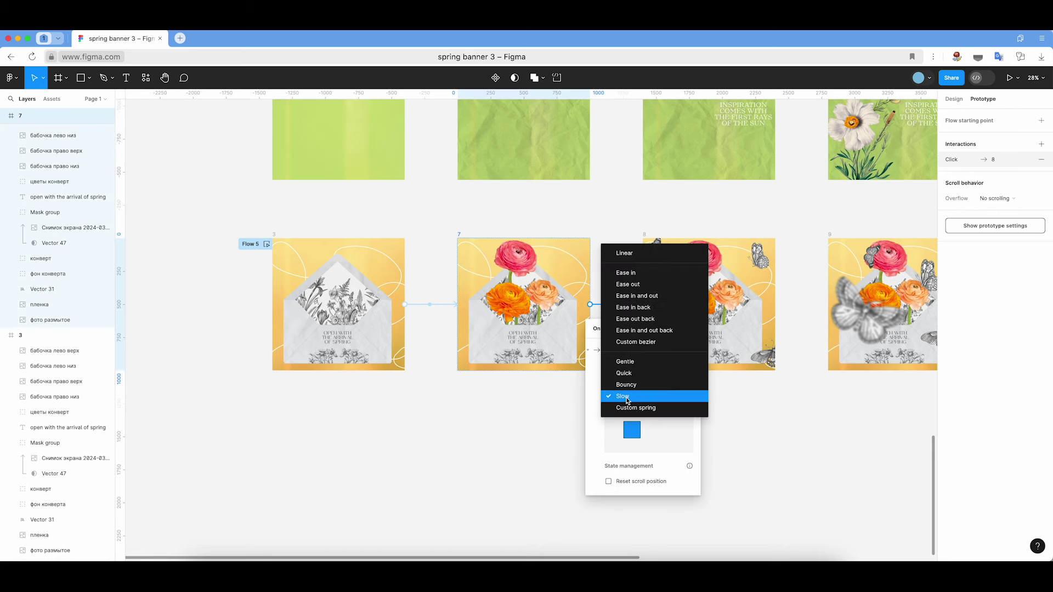
- Give the frame 7→8 transition Linear easing and a 120ms duration
click(619, 253)
drag(661, 396, 648, 400)
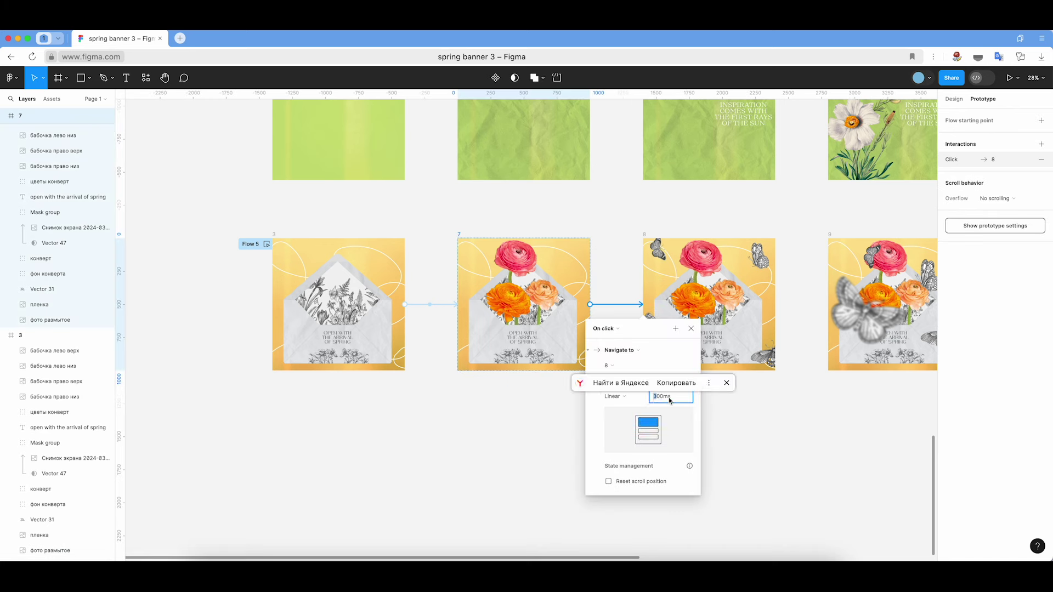
text(12)
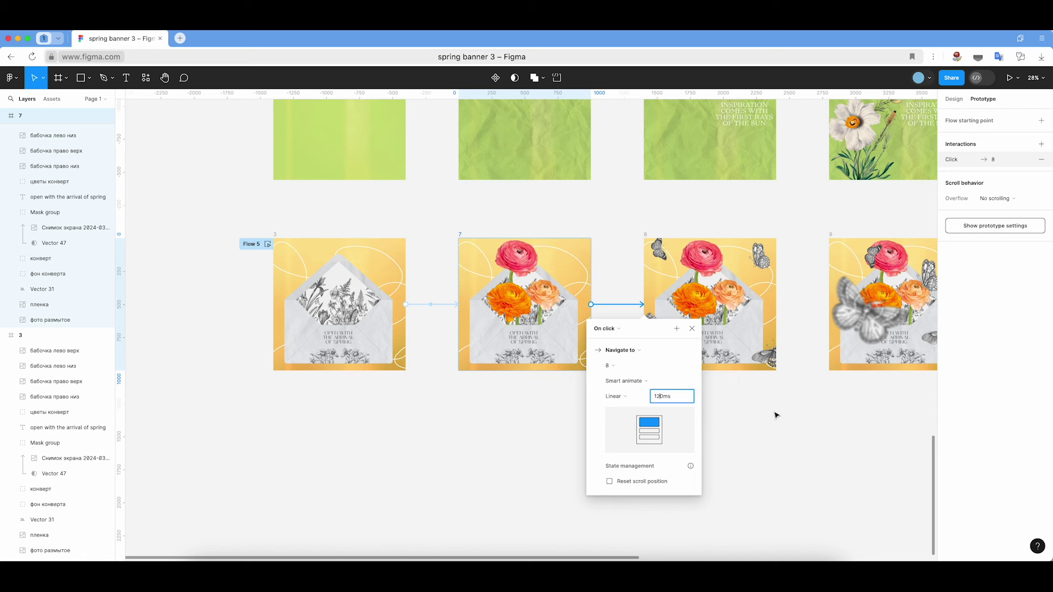
key(Escape)
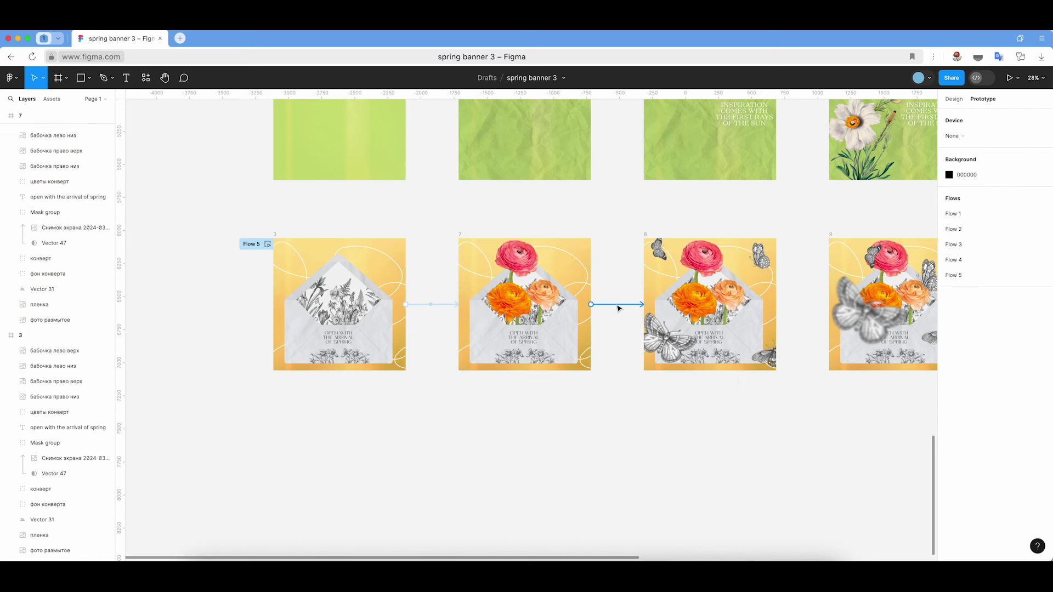
click(617, 305)
click(580, 328)
click(576, 447)
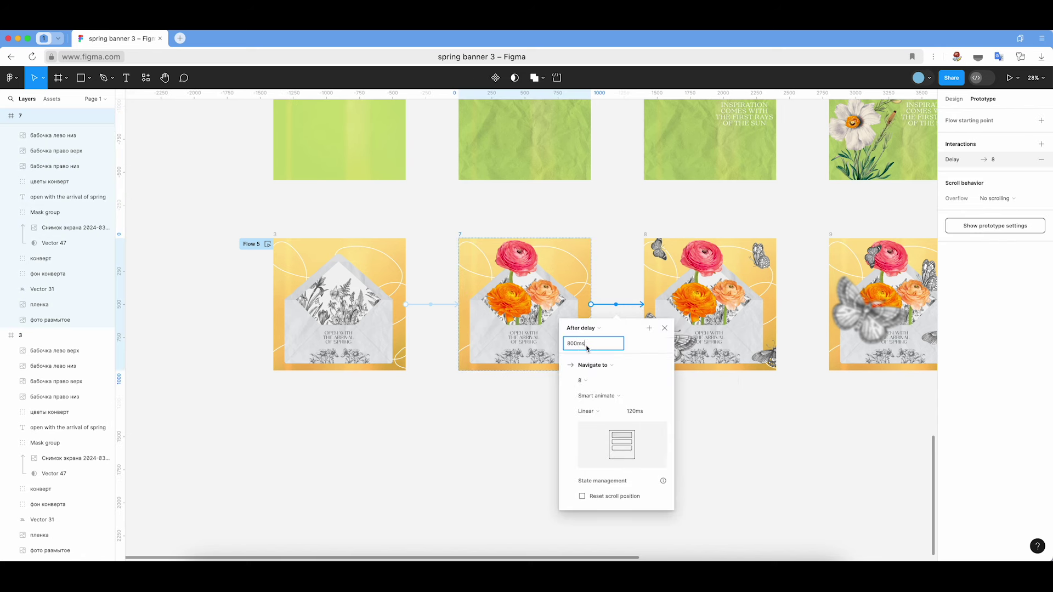
key(Escape)
- Connect frame 8 to frame 9 with After delay 1ms, Linear 1200ms
click(779, 296)
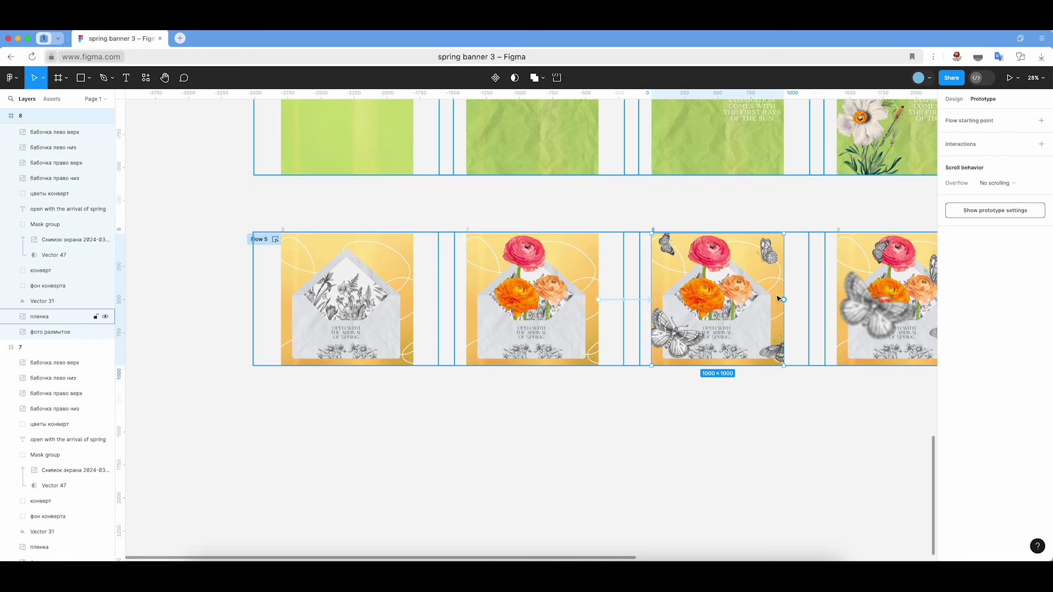
drag(783, 300, 878, 299)
click(801, 322)
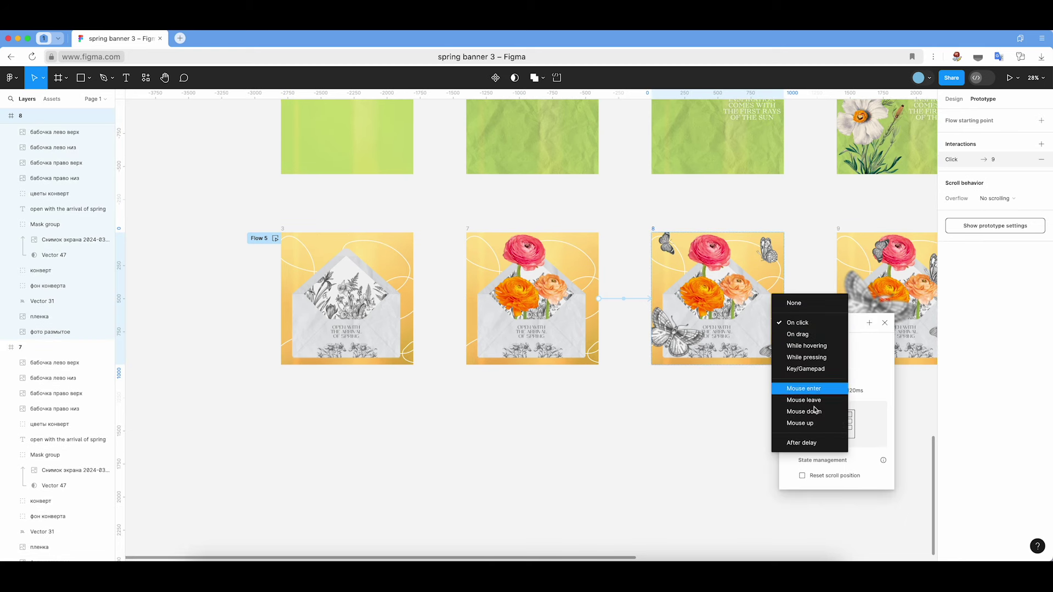
click(801, 443)
click(806, 339)
text(1)
key(Return)
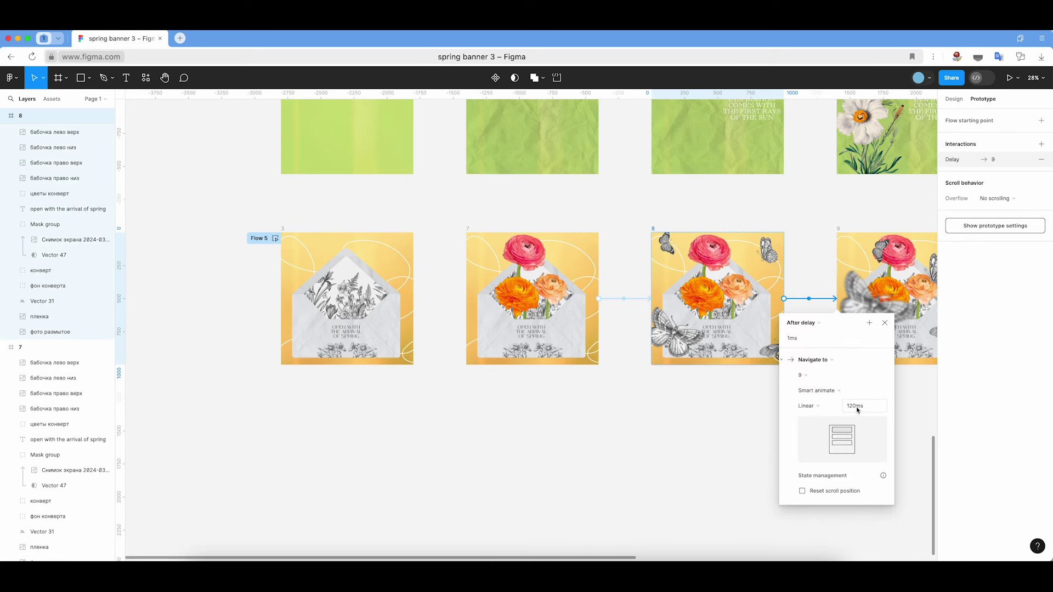
click(858, 407)
text(0)
click(810, 406)
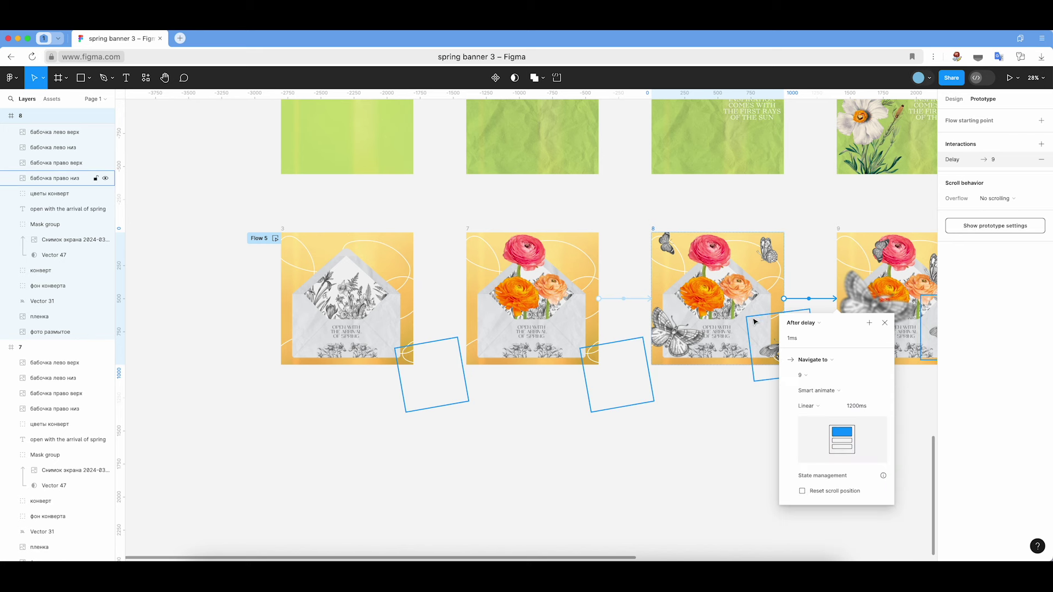
- Recheck the frame 7→8 transition's 120ms duration and close the settings
click(639, 299)
click(647, 411)
click(828, 417)
scroll(828, 417, right, 2)
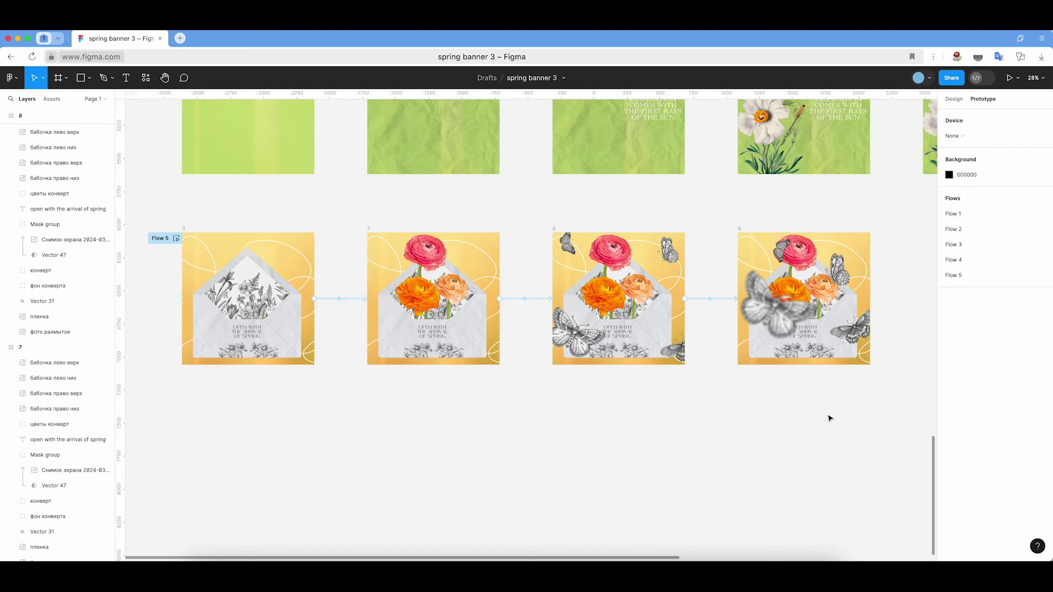
- Play the Flow 5 preview from frame 3, restart it several times, then close it
scroll(828, 417, left, 3)
key(shift+space)
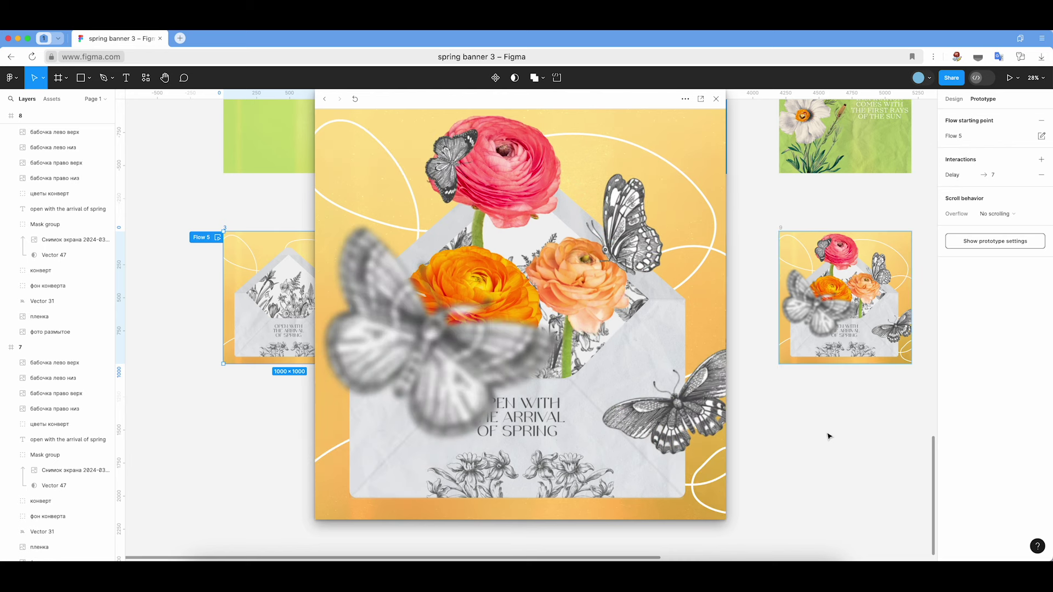
click(355, 99)
click(356, 100)
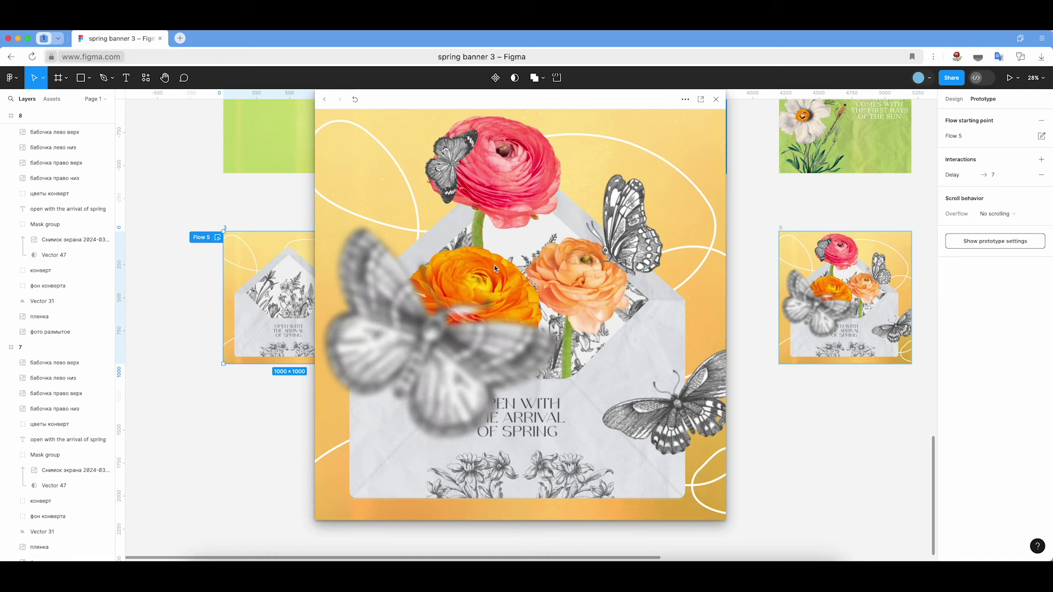
click(355, 99)
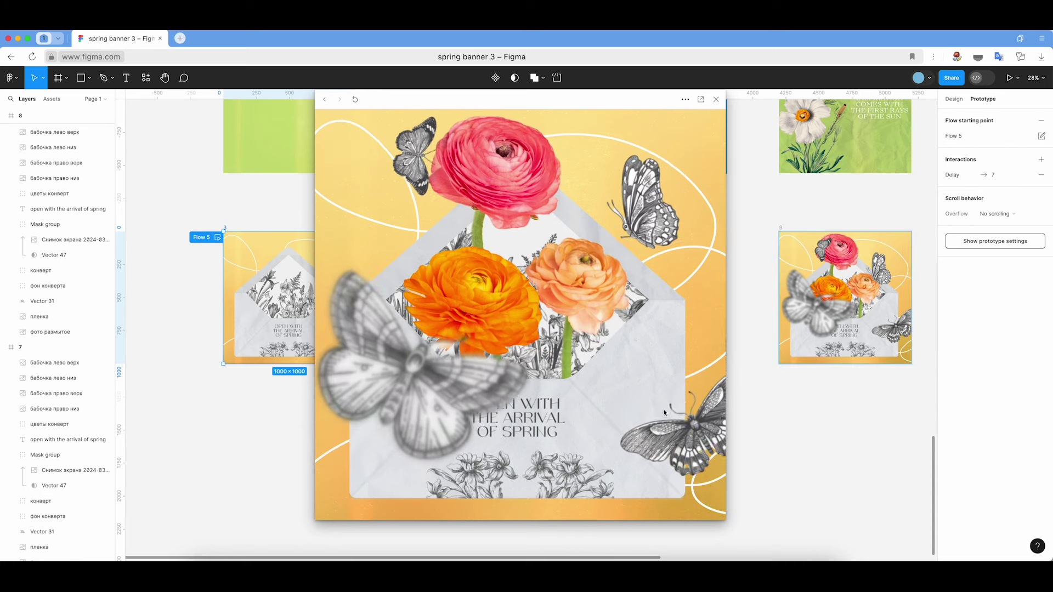
click(359, 104)
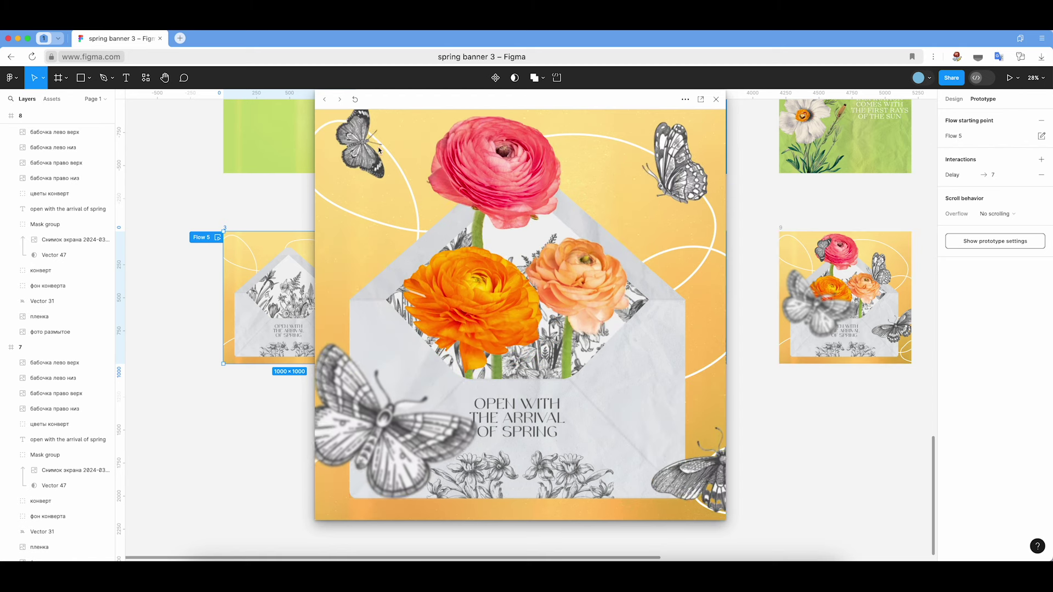
click(811, 435)
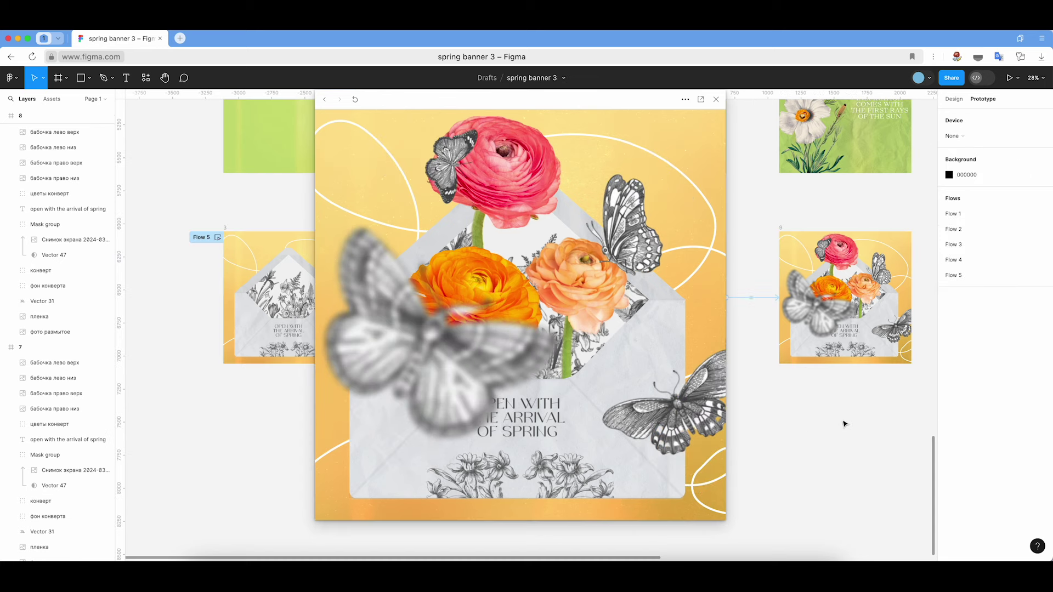
click(716, 99)
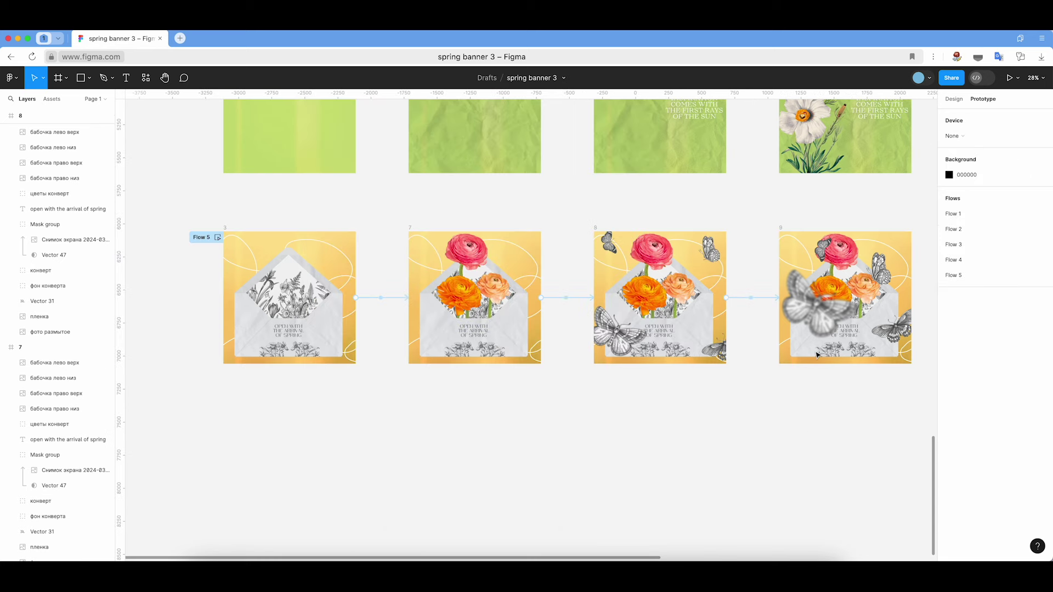
- Tilt frame 9's top-left butterfly to -25° and replay the Flow 5 preview
click(826, 239)
click(954, 99)
drag(952, 174, 943, 175)
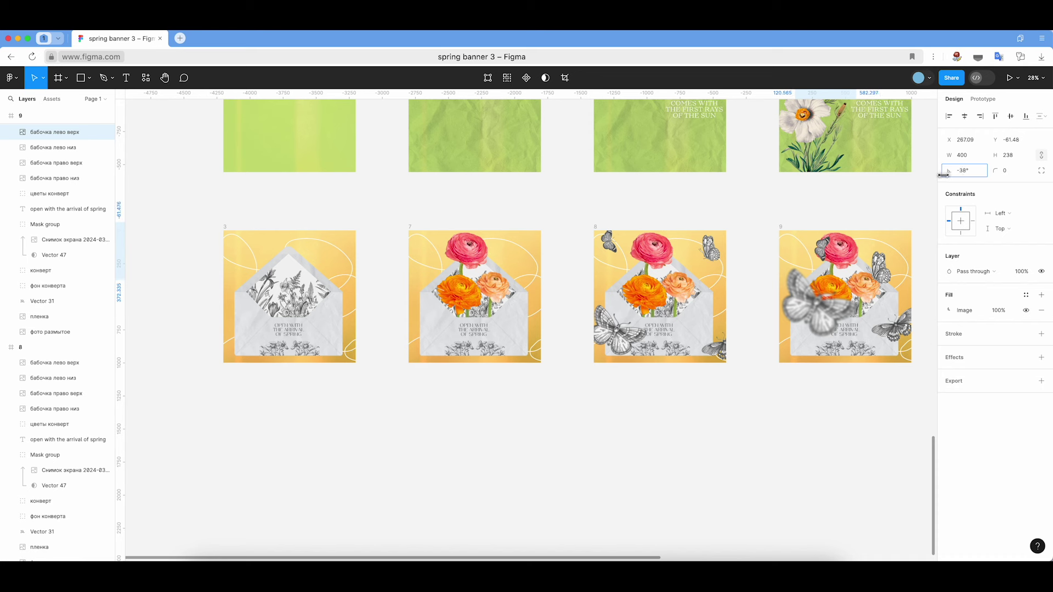
click(869, 379)
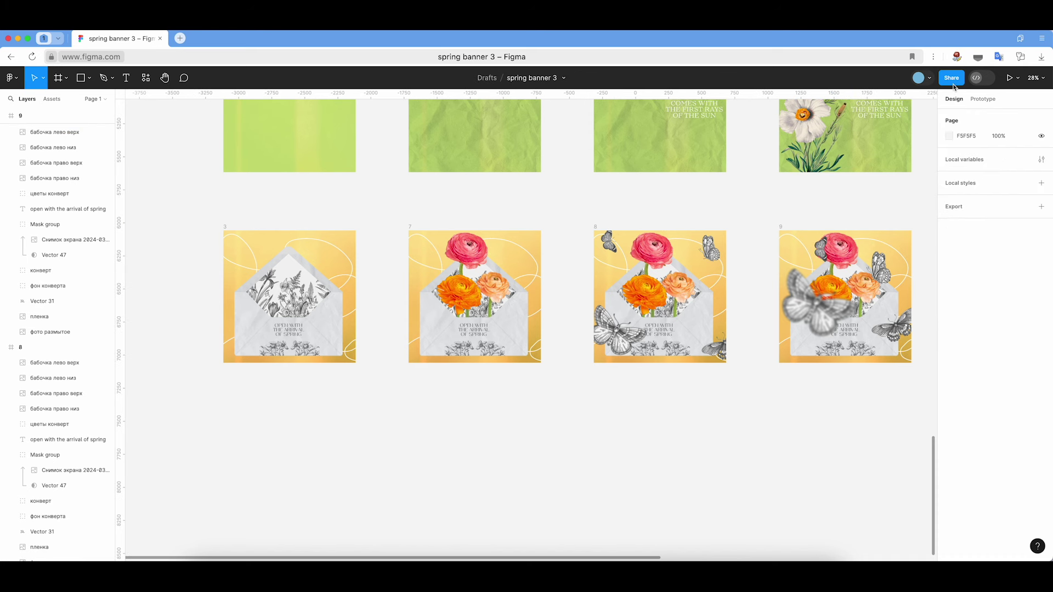
click(983, 98)
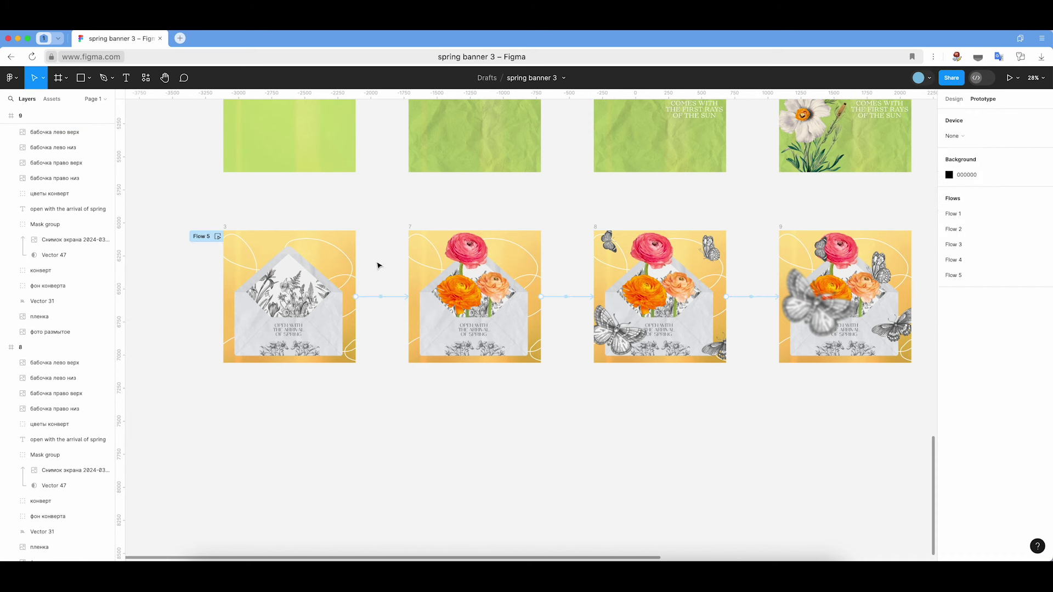
key(shift+space)
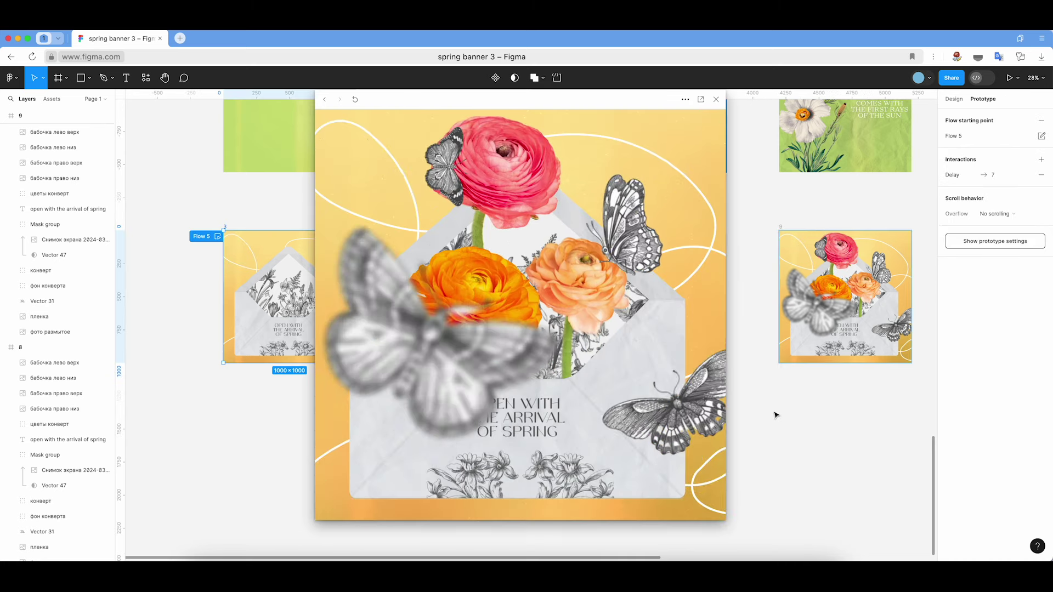
- Replay the animation twice, close the preview, and zoom out over the frames
click(354, 99)
click(359, 103)
click(716, 100)
click(766, 398)
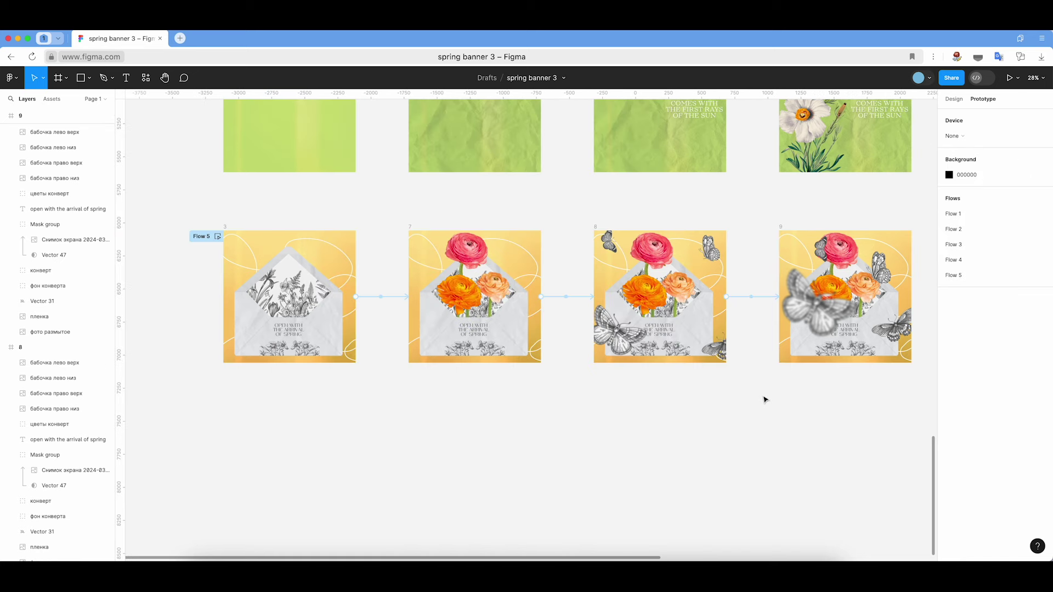
scroll(766, 399, right, 3)
scroll(767, 400, left, 2)
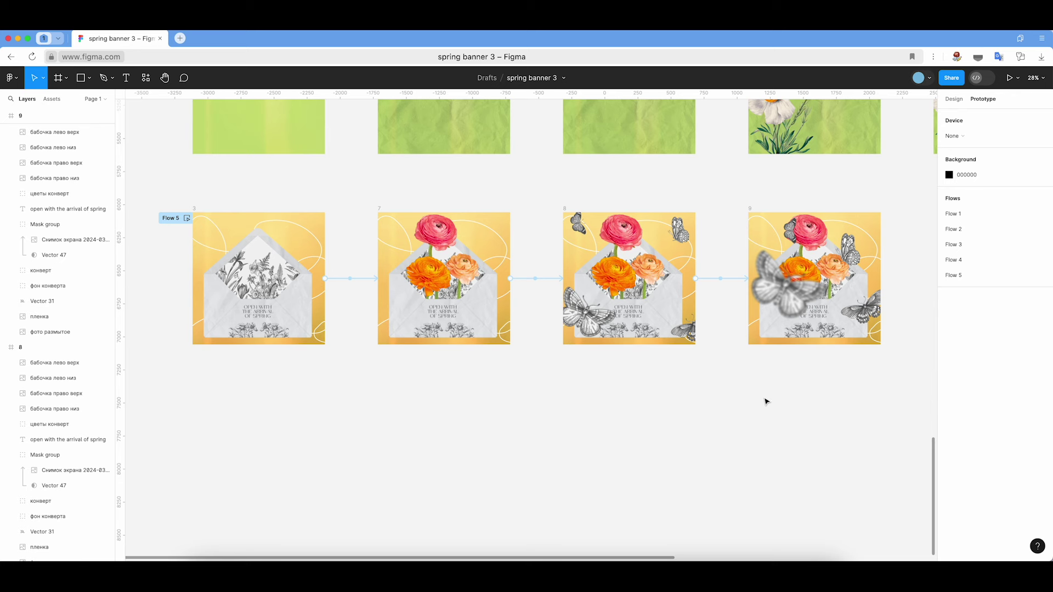
ctrl+scroll(766, 401, down, 3)
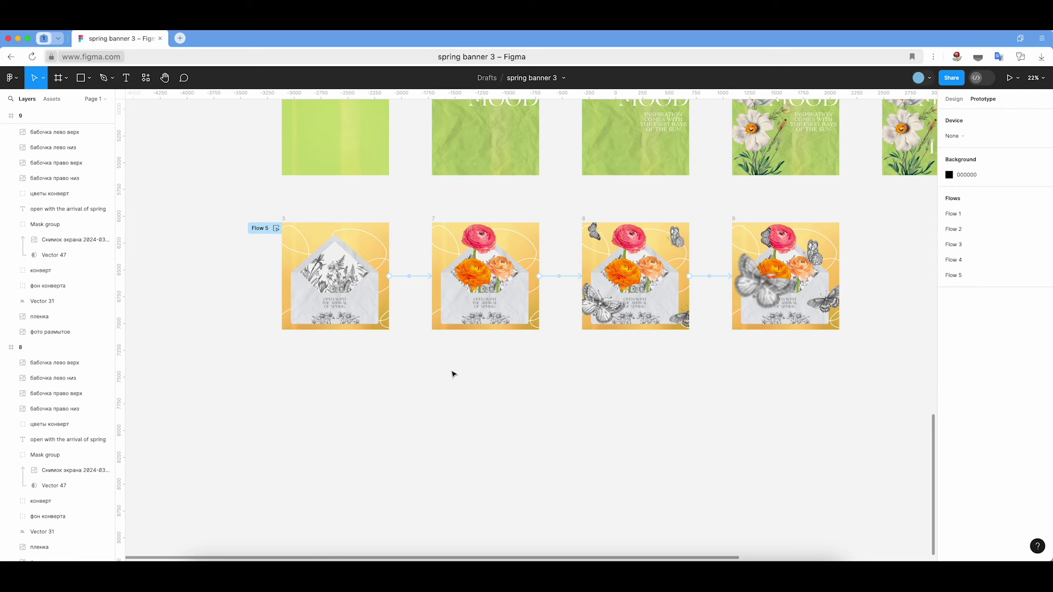
scroll(452, 374, right, 3)
- Search the plugins for 'mp4' and run Export to GIF/Video
click(145, 78)
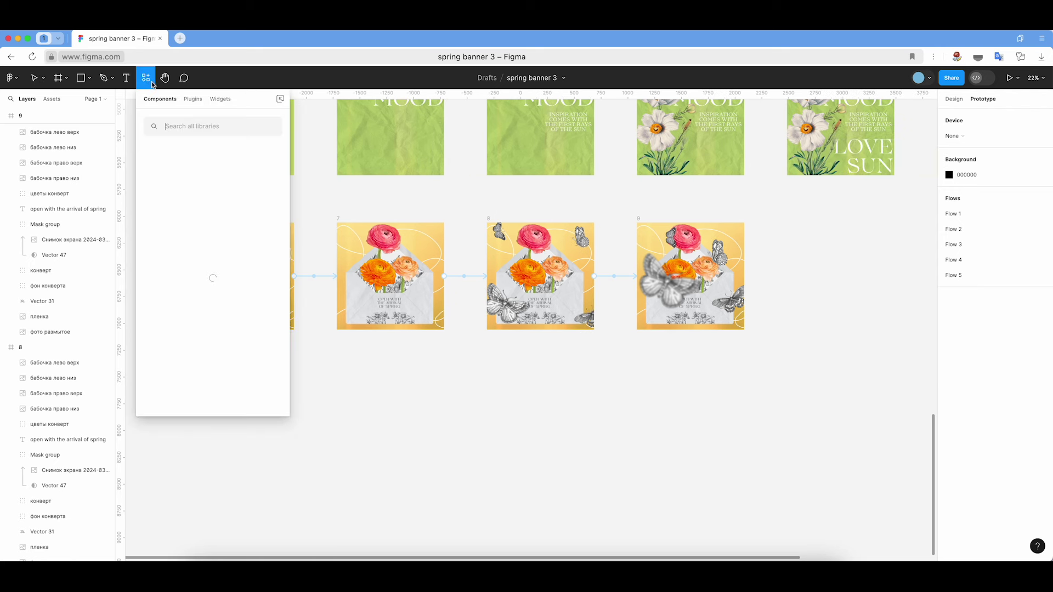
click(192, 99)
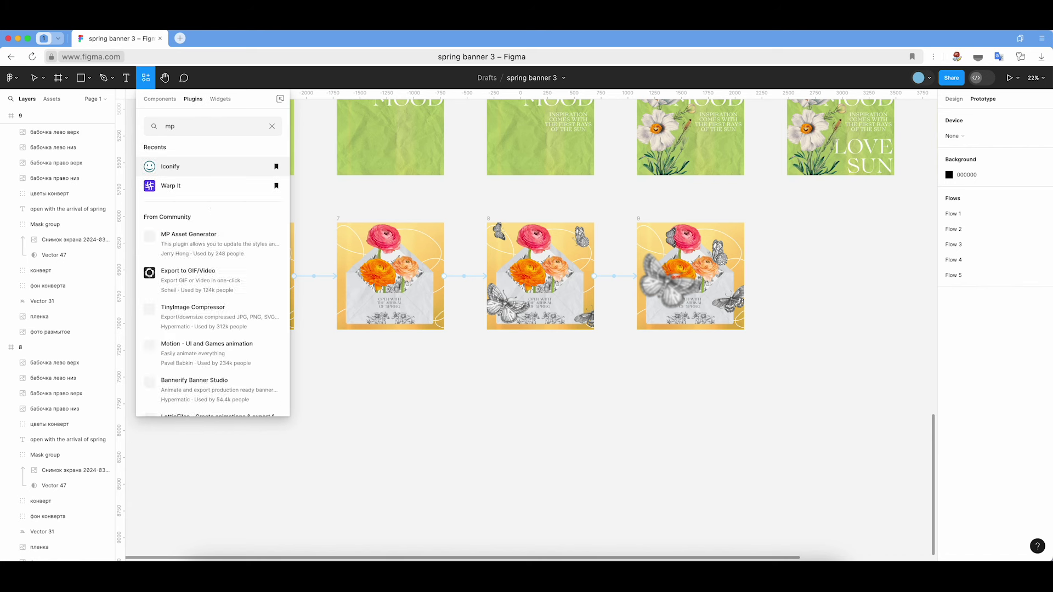
text(4)
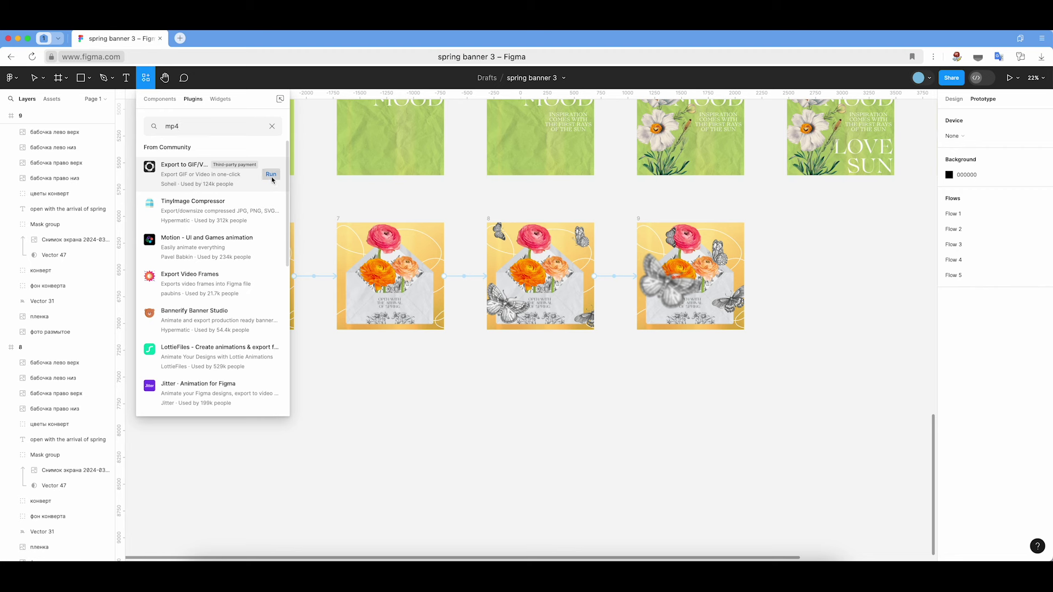
click(271, 175)
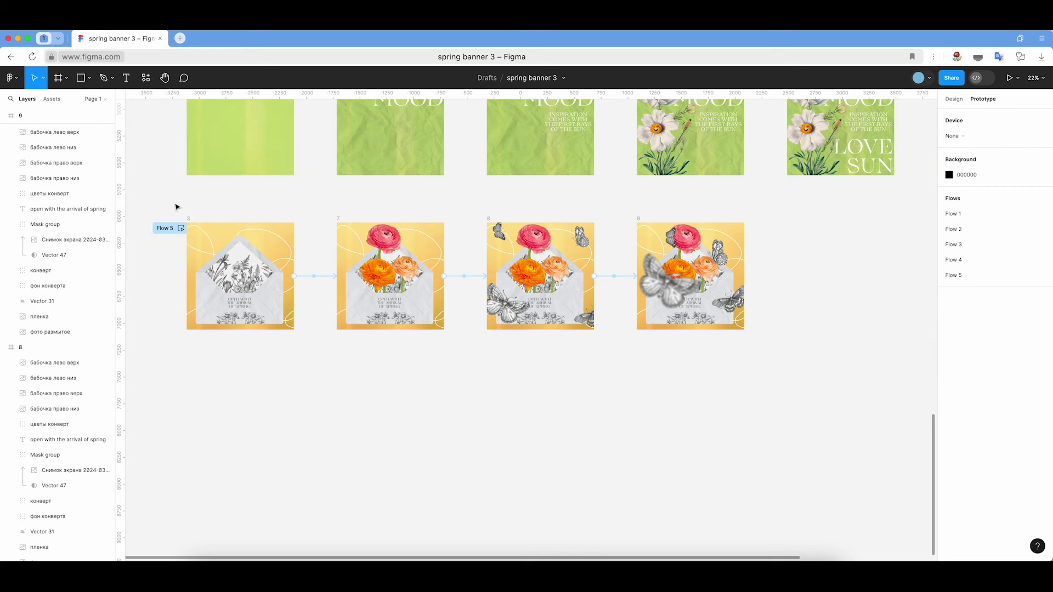
click(189, 219)
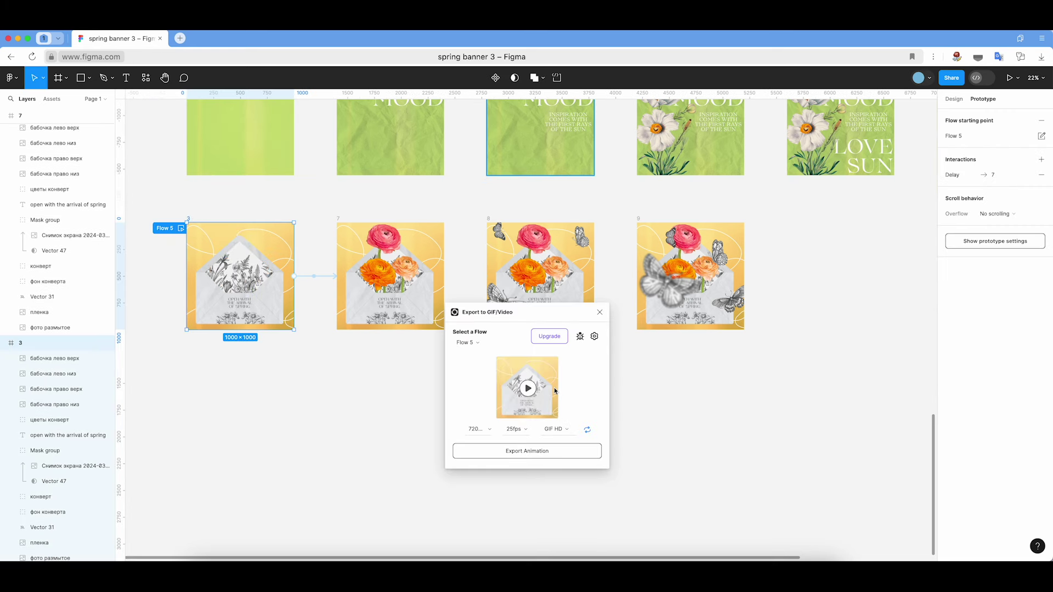
click(529, 390)
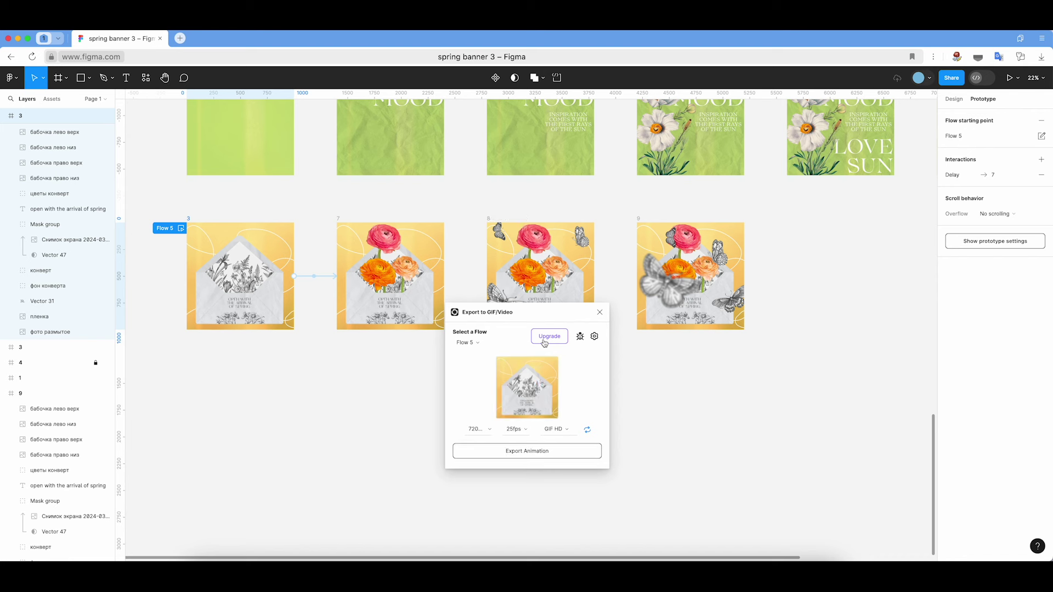
click(556, 429)
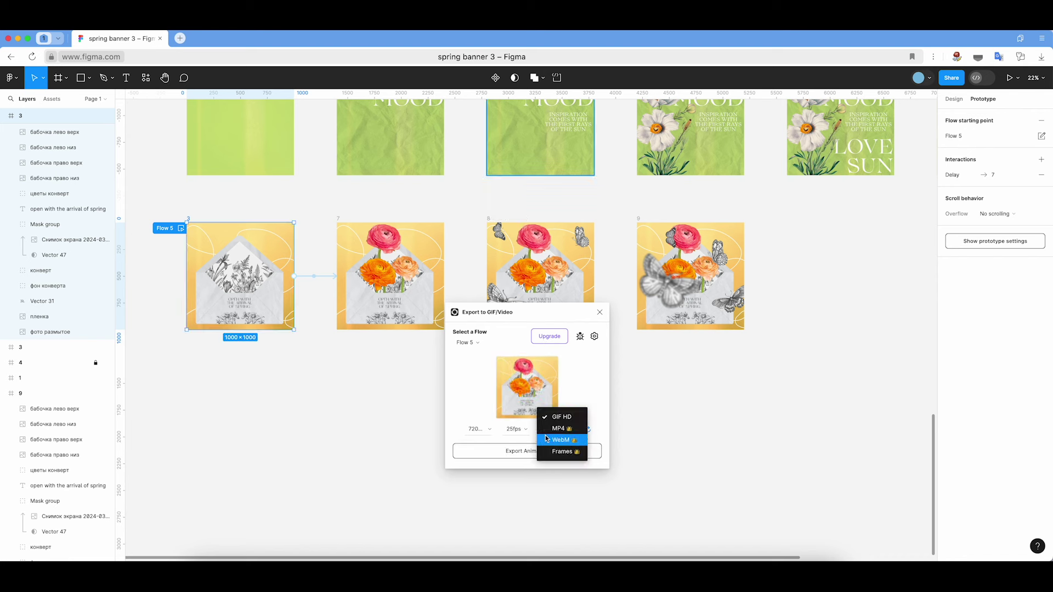
click(582, 421)
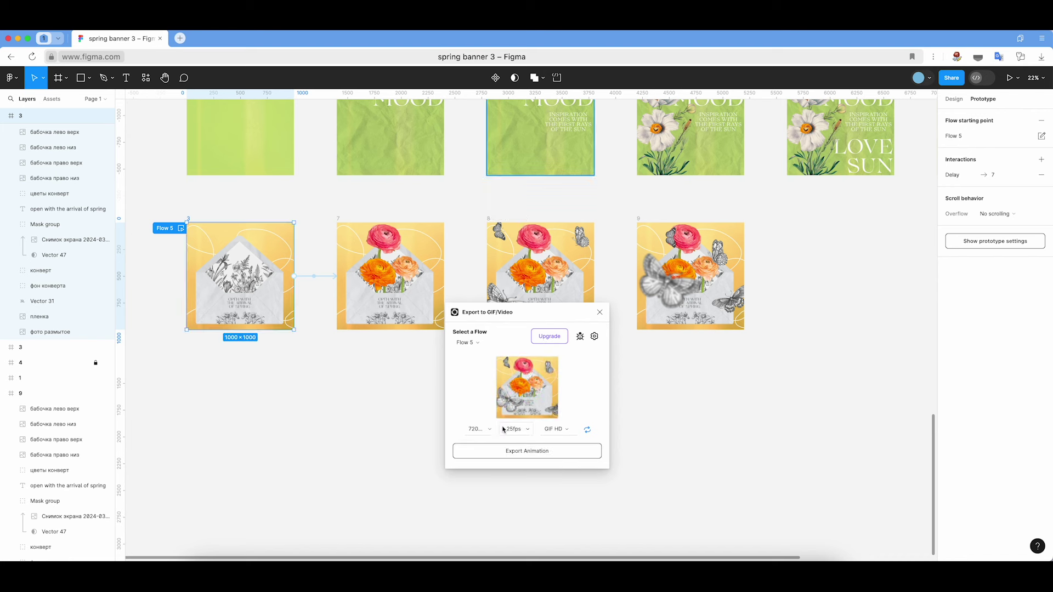
click(478, 429)
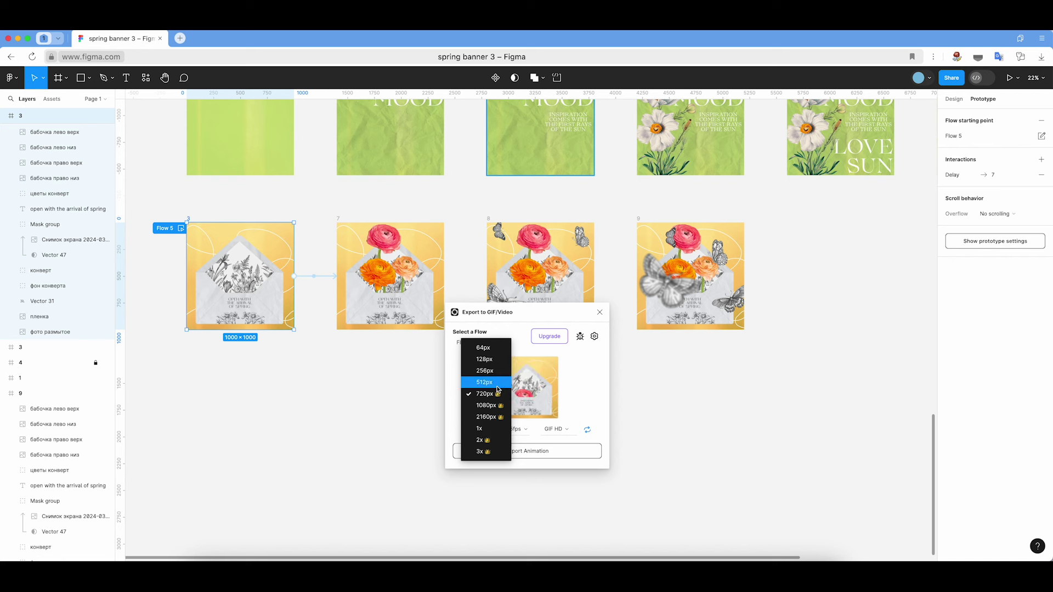
click(485, 383)
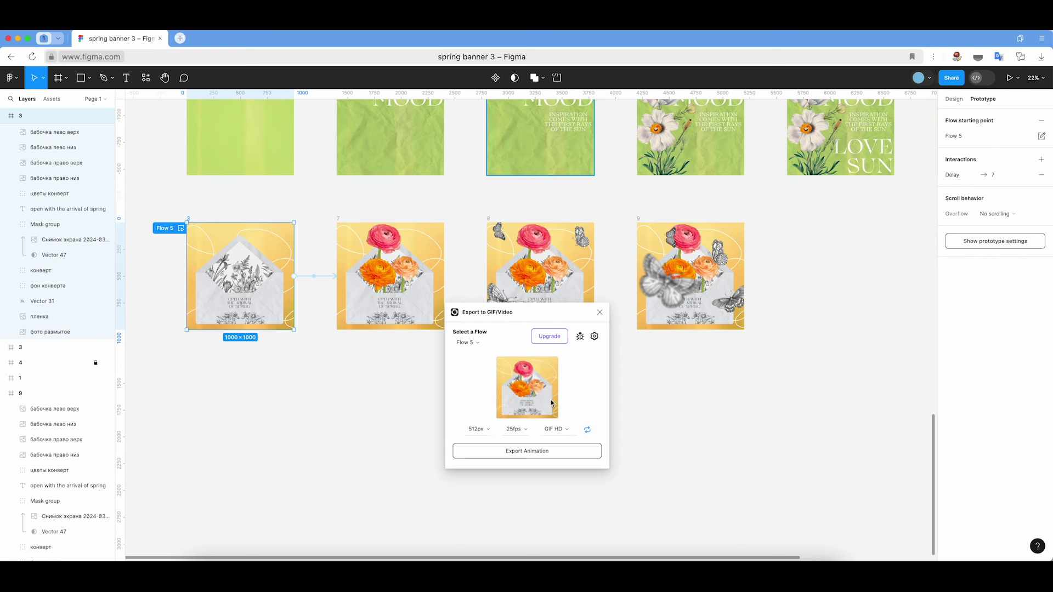
click(548, 337)
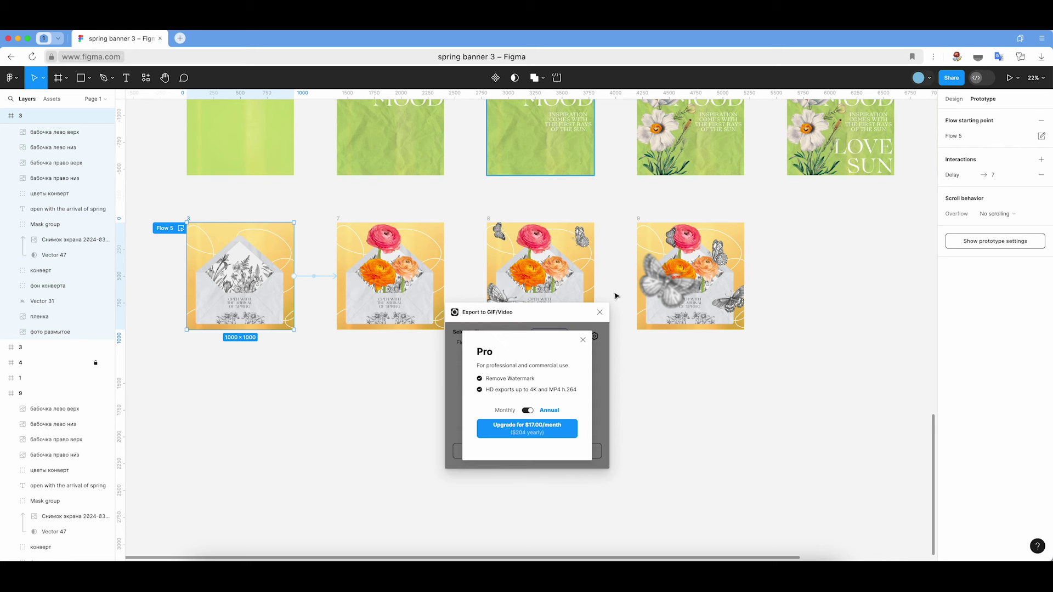
click(583, 340)
click(600, 313)
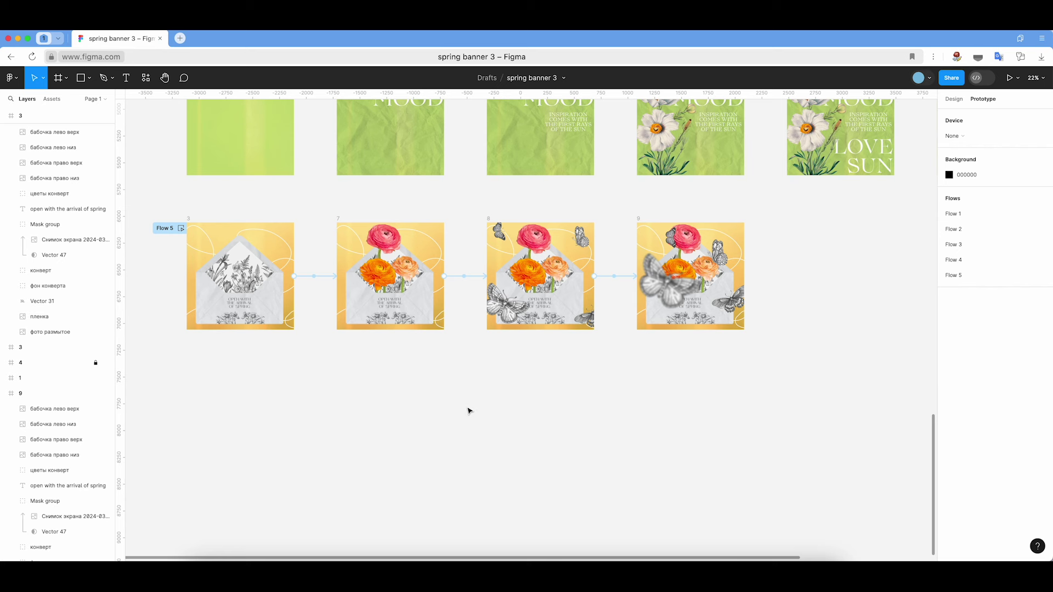
scroll(471, 412, left, 3)
scroll(470, 411, up, 2)
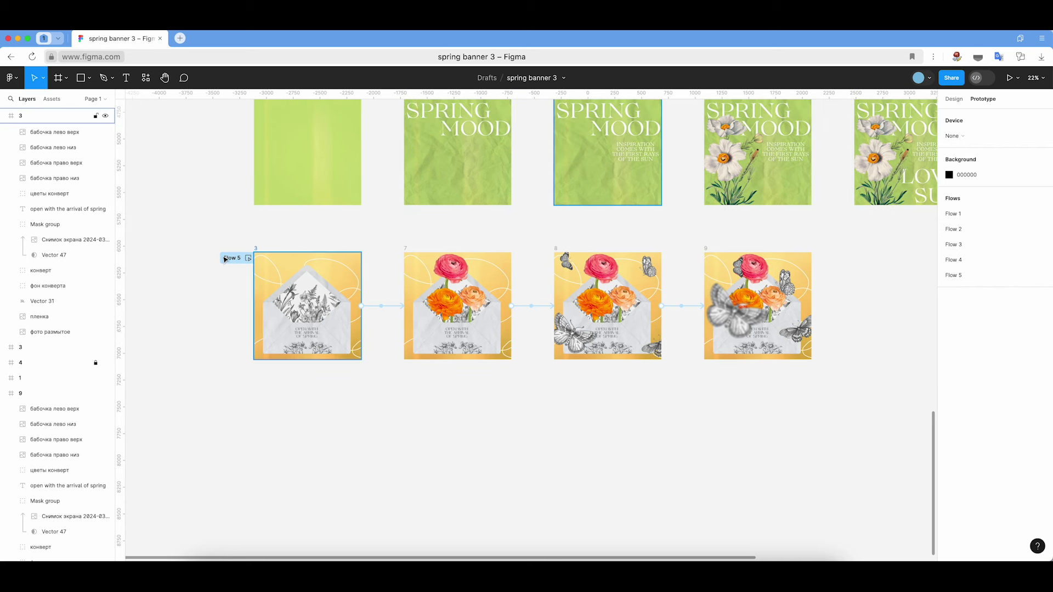
click(248, 258)
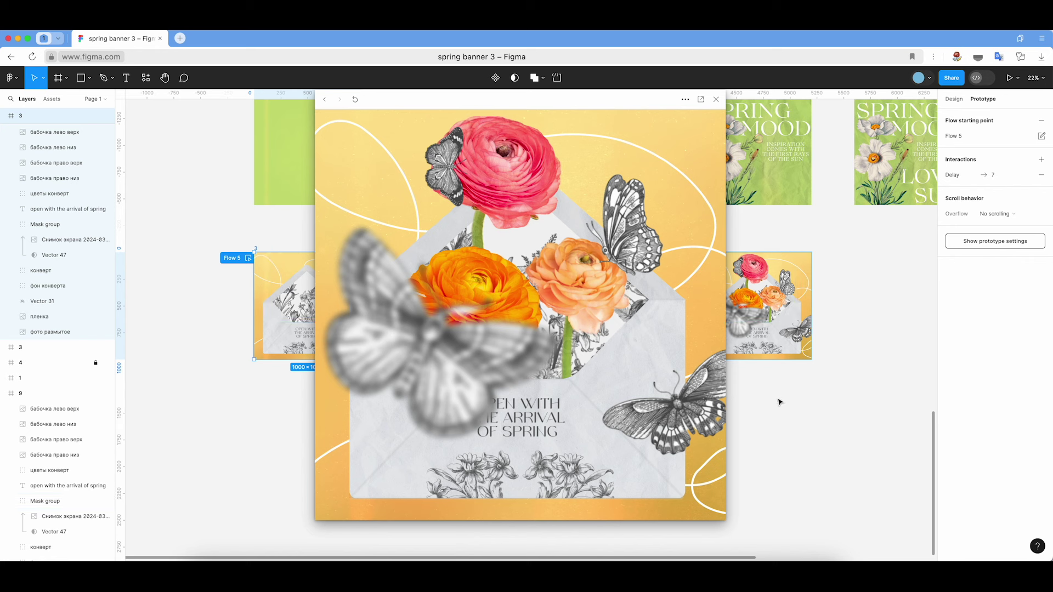
scroll(779, 402, right, 3)
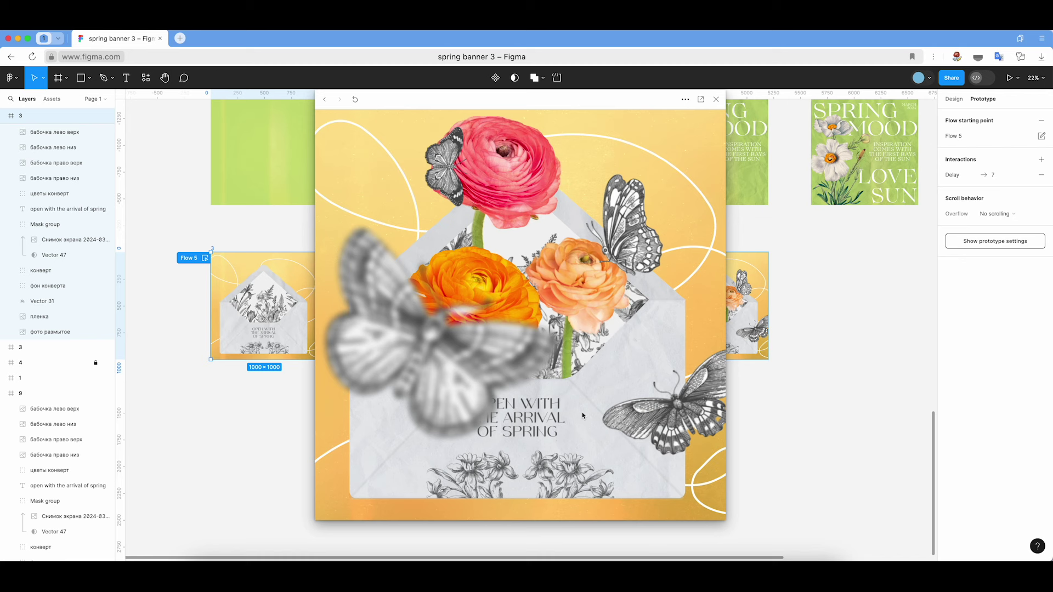
click(715, 100)
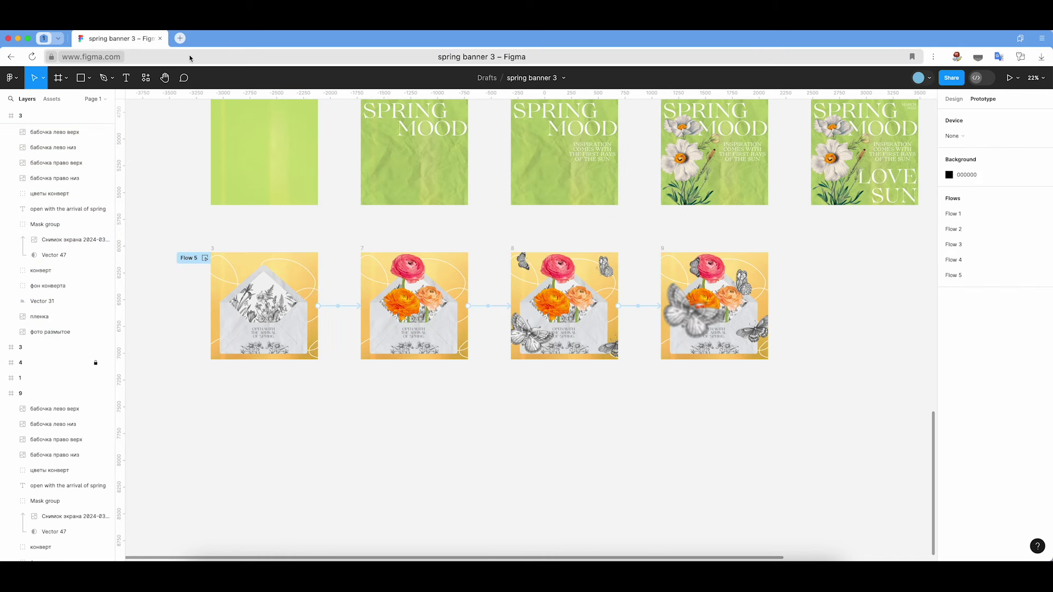
- Open Loom's pricing page and highlight the free plan's 25 videos/person and 5 mins/video limits
click(182, 43)
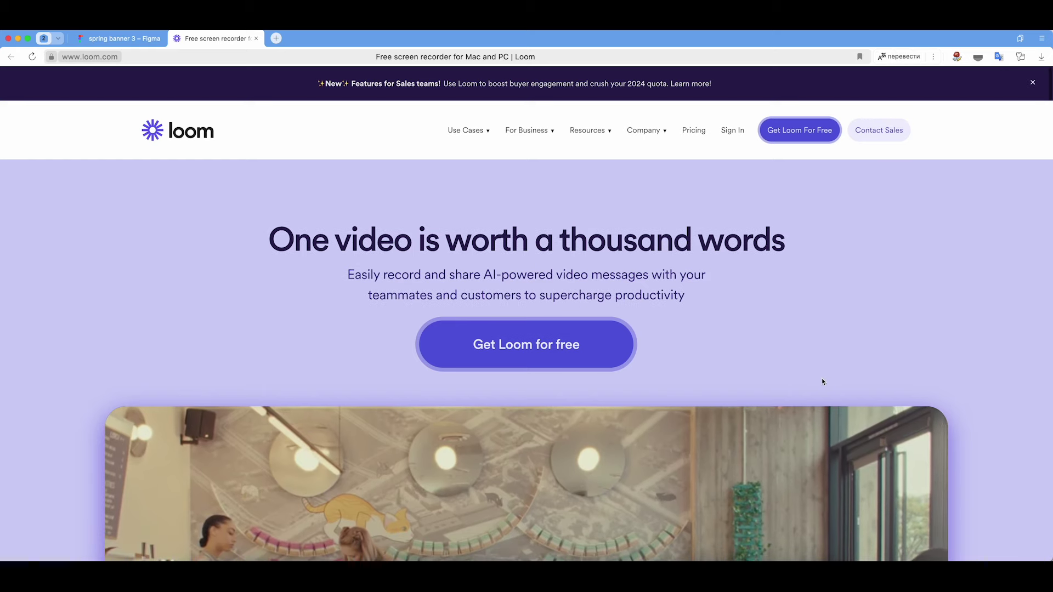
click(694, 130)
scroll(1012, 459, down, 5)
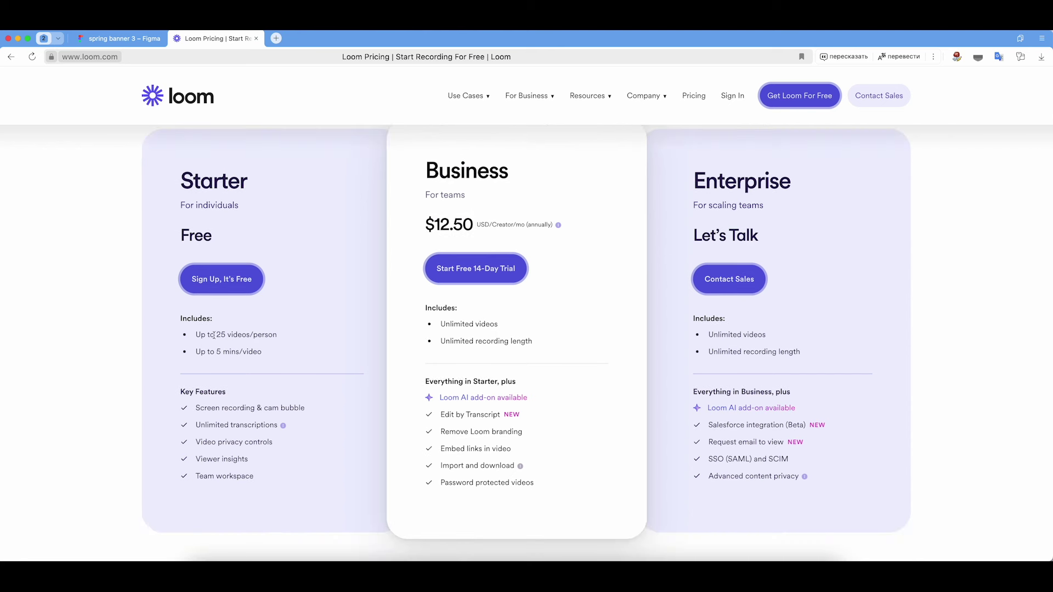
drag(196, 335, 279, 336)
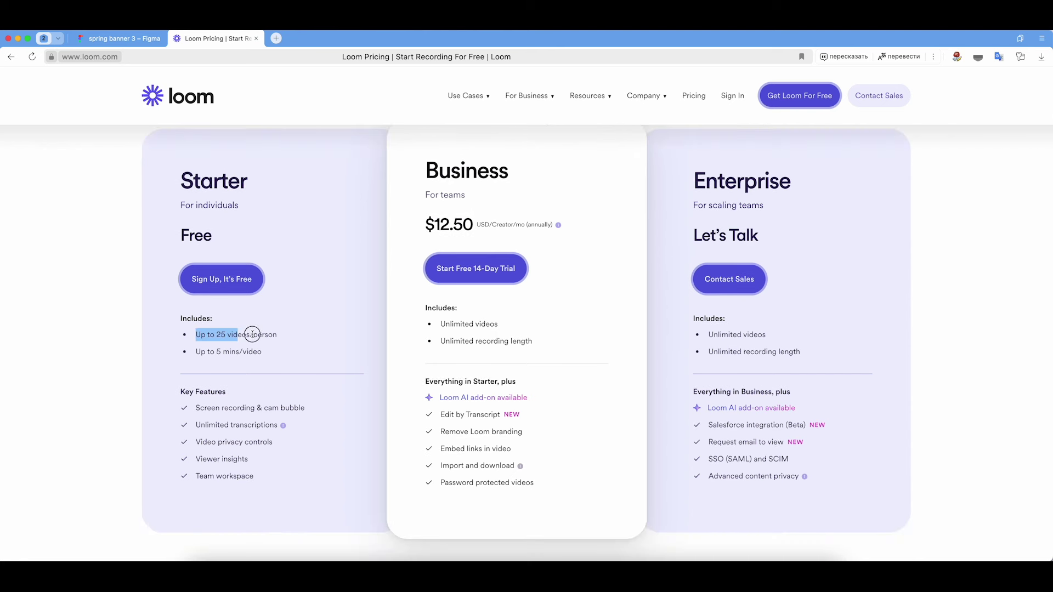
drag(263, 352, 197, 355)
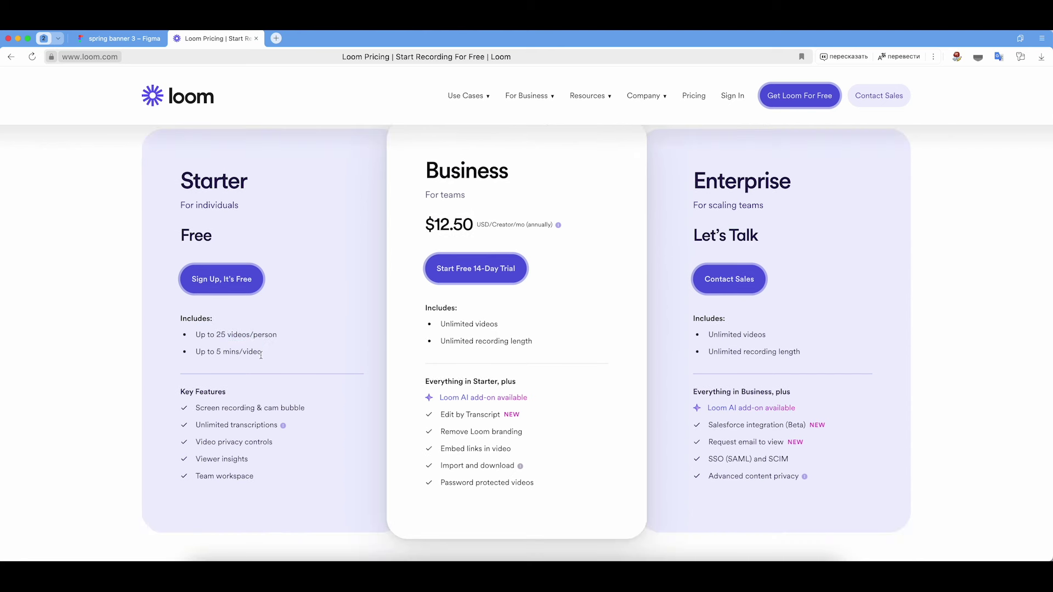
click(297, 360)
scroll(255, 353, up, 2)
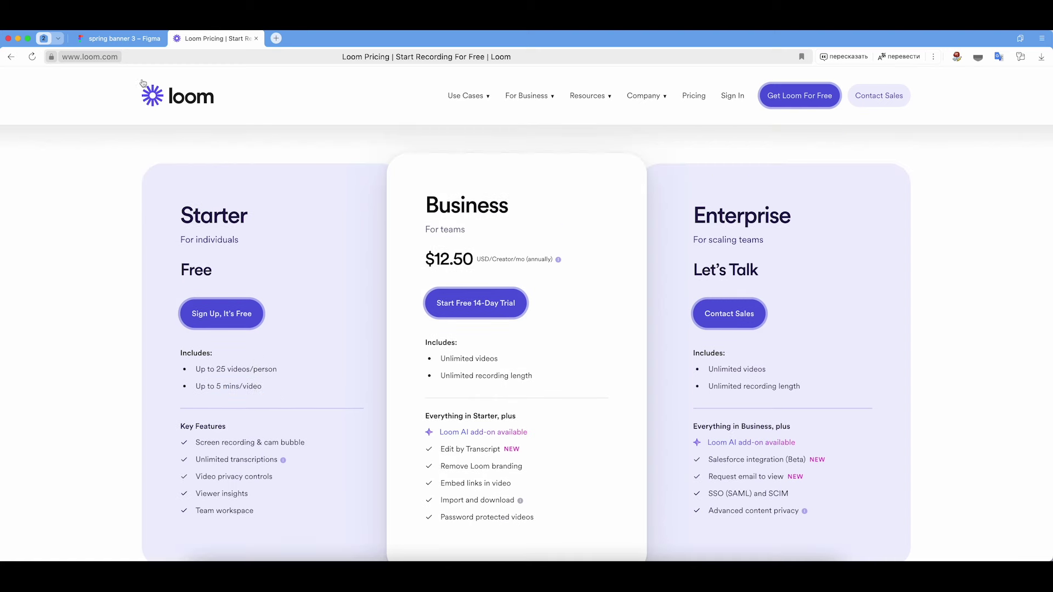
- Glance back at the Figma banner file, then return to the Loom pricing page
key(ctrl+shift+Tab)
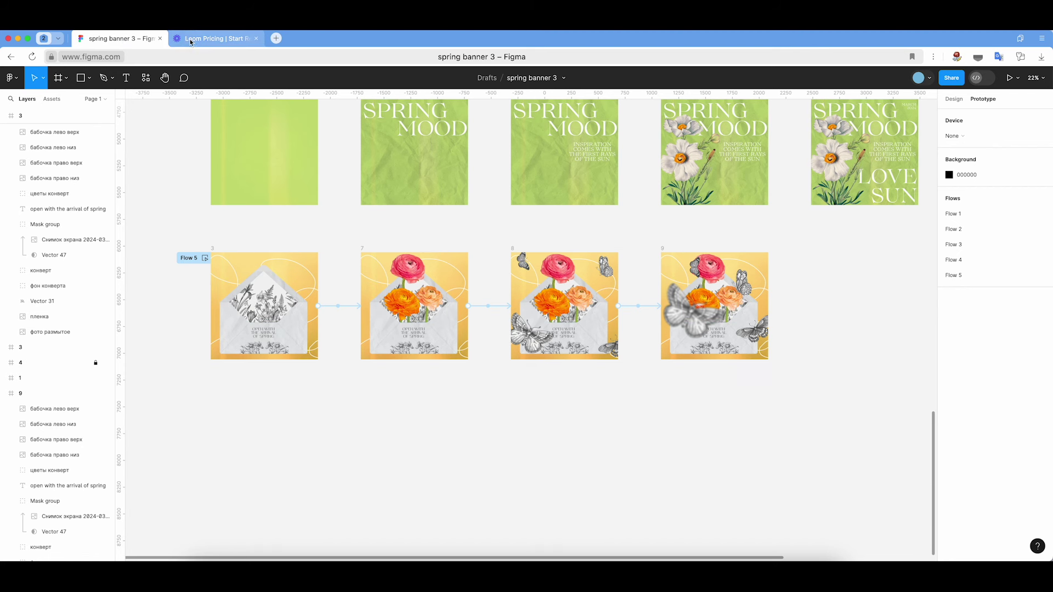
click(217, 39)
scroll(281, 366, up, 1)
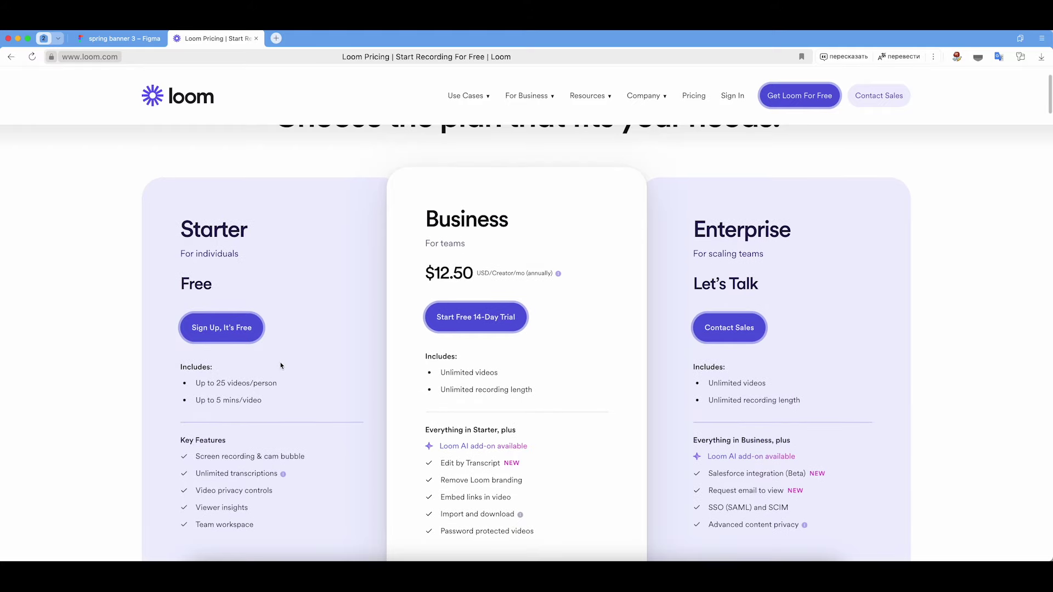
scroll(281, 365, up, 2)
- Go to the Loom home page and scroll through it
click(222, 425)
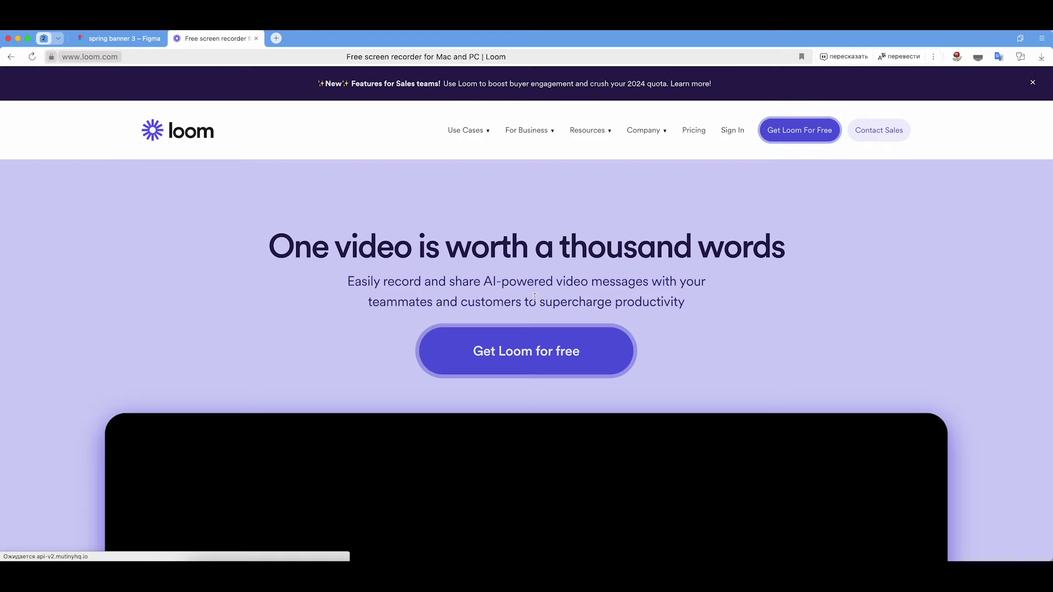
scroll(536, 300, down, 5)
scroll(536, 300, down, 5)
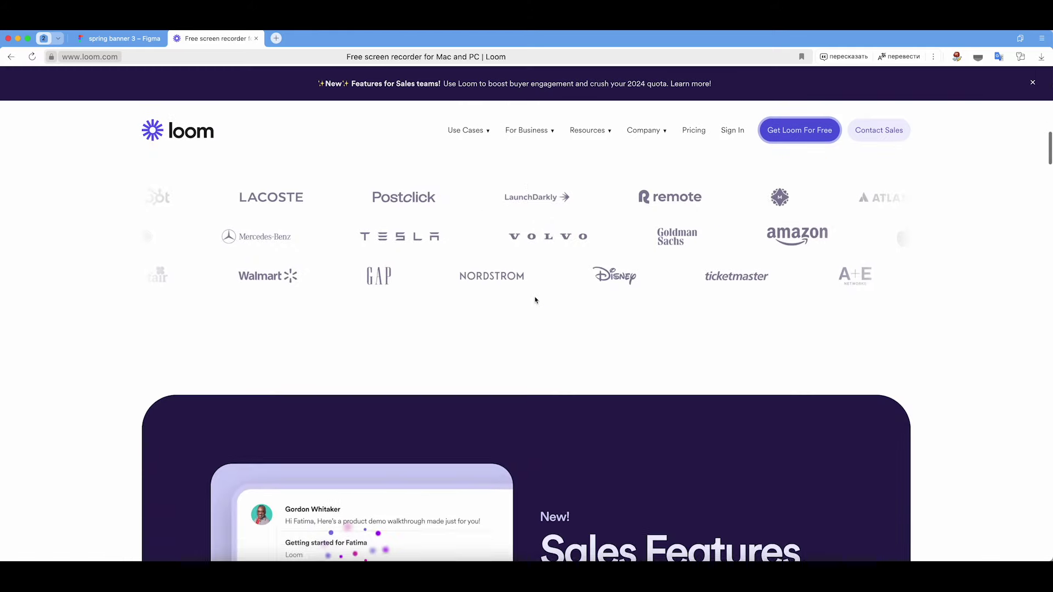
scroll(536, 300, down, 5)
scroll(439, 367, down, 5)
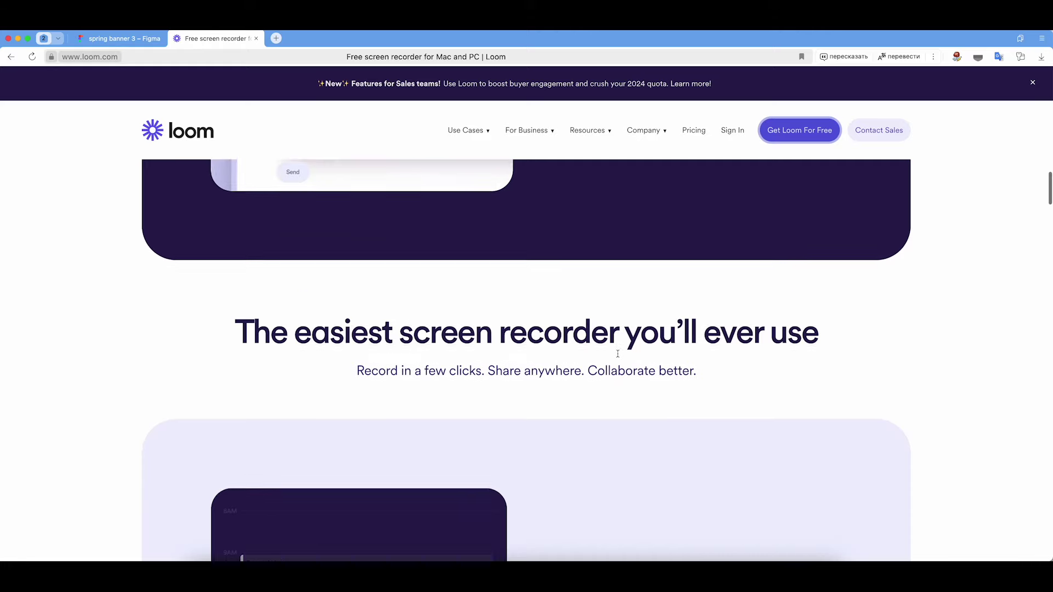
scroll(383, 263, down, 5)
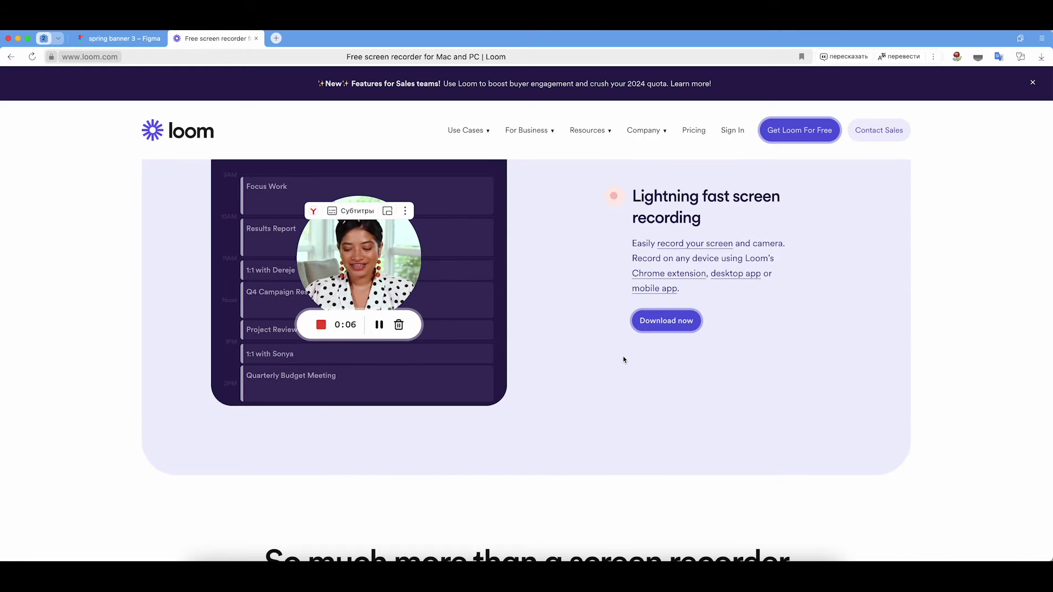
scroll(623, 359, down, 1)
scroll(624, 359, up, 10)
scroll(624, 359, up, 10)
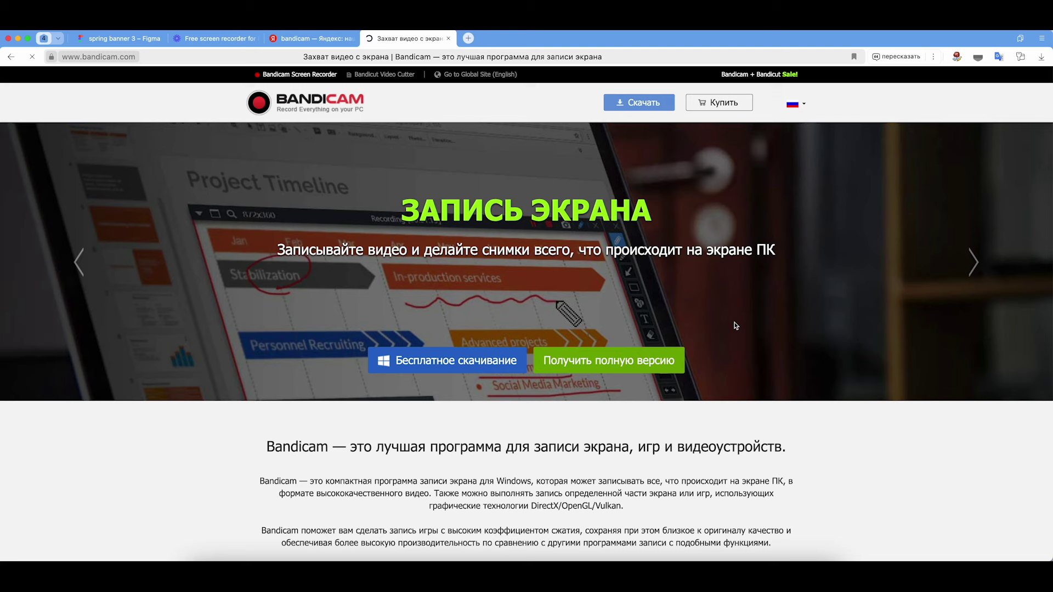
- Scroll the Bandicam homepage to its screen, game and device recording feature cards
scroll(736, 326, down, 2)
scroll(735, 326, down, 3)
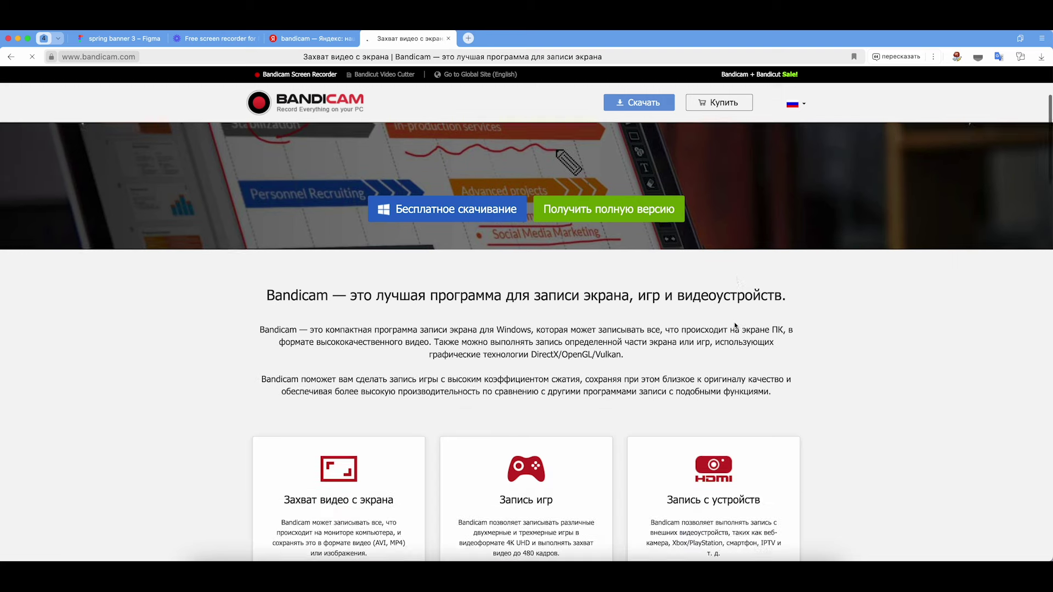
scroll(736, 325, up, 1)
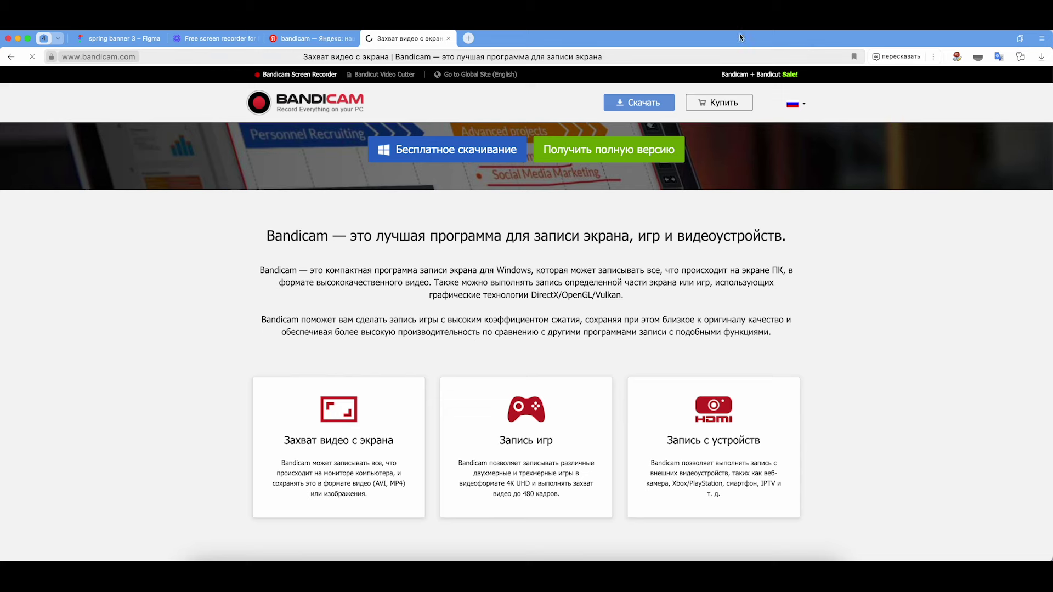
- Preview the Flow 5 prototype's envelope, rising flowers and butterflies, then close it
click(143, 39)
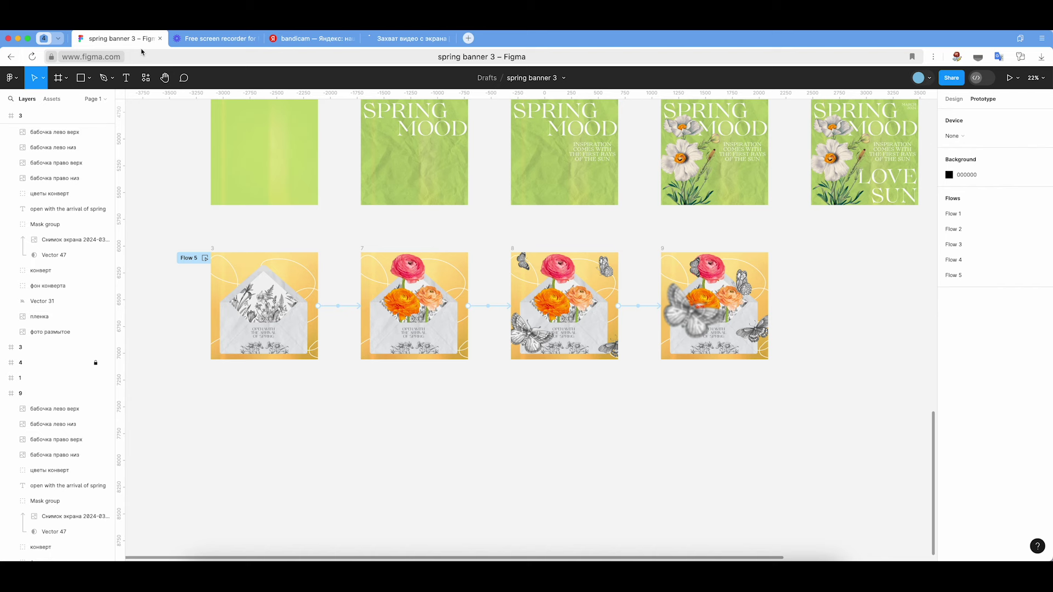
click(205, 257)
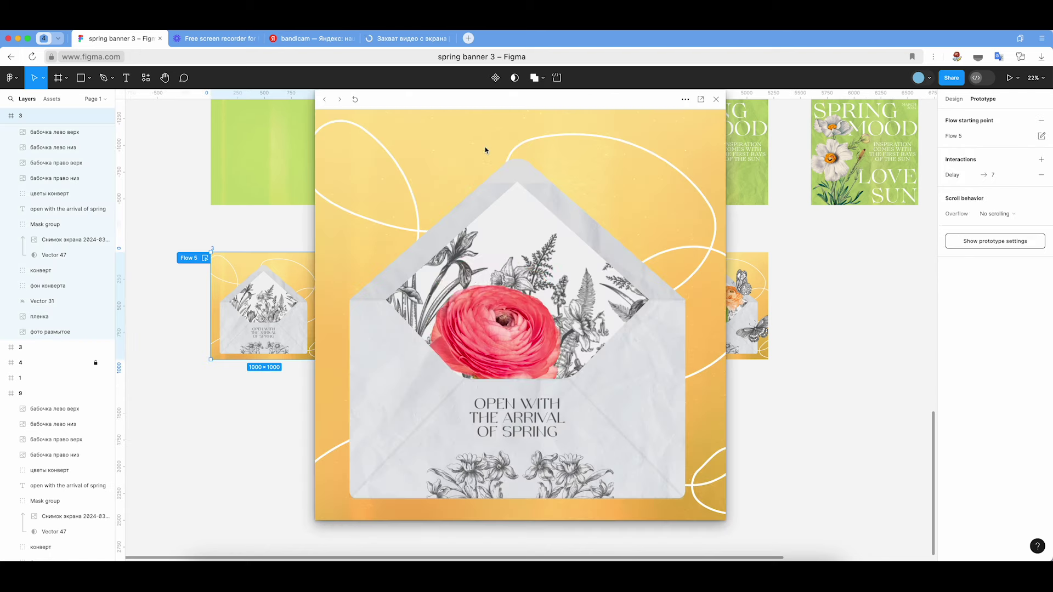
drag(494, 100, 494, 136)
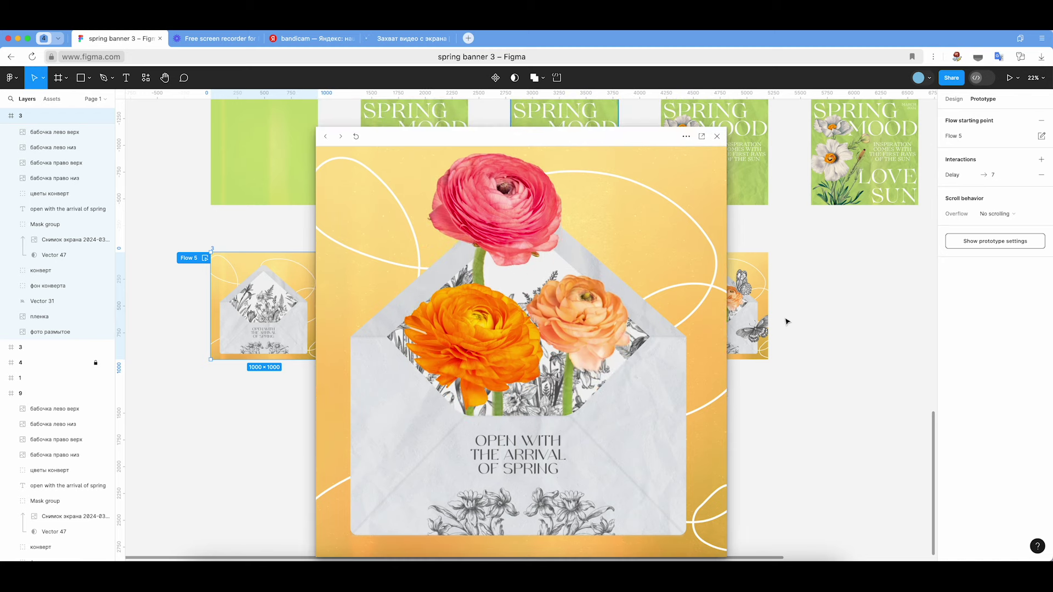
scroll(787, 322, down, 2)
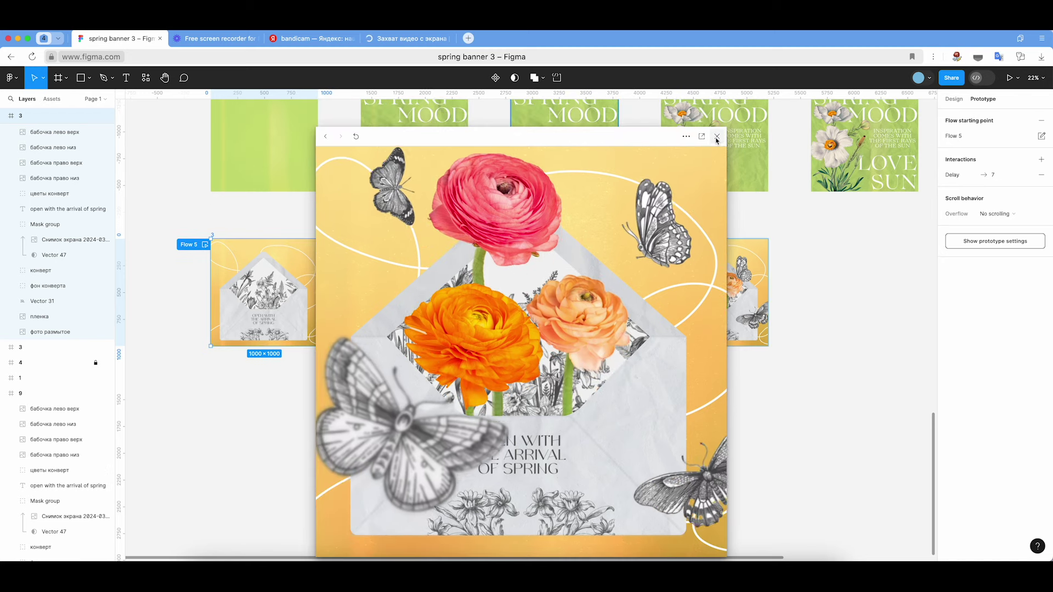
click(717, 136)
- Revisit the Bandicam site from the search results tab
click(307, 38)
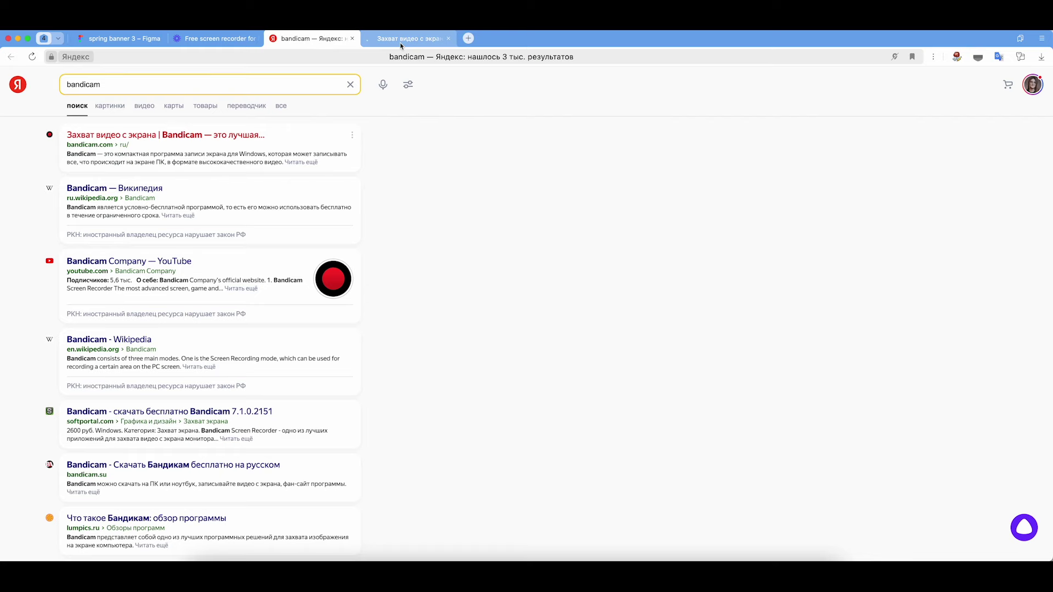
click(400, 38)
scroll(797, 306, down, 4)
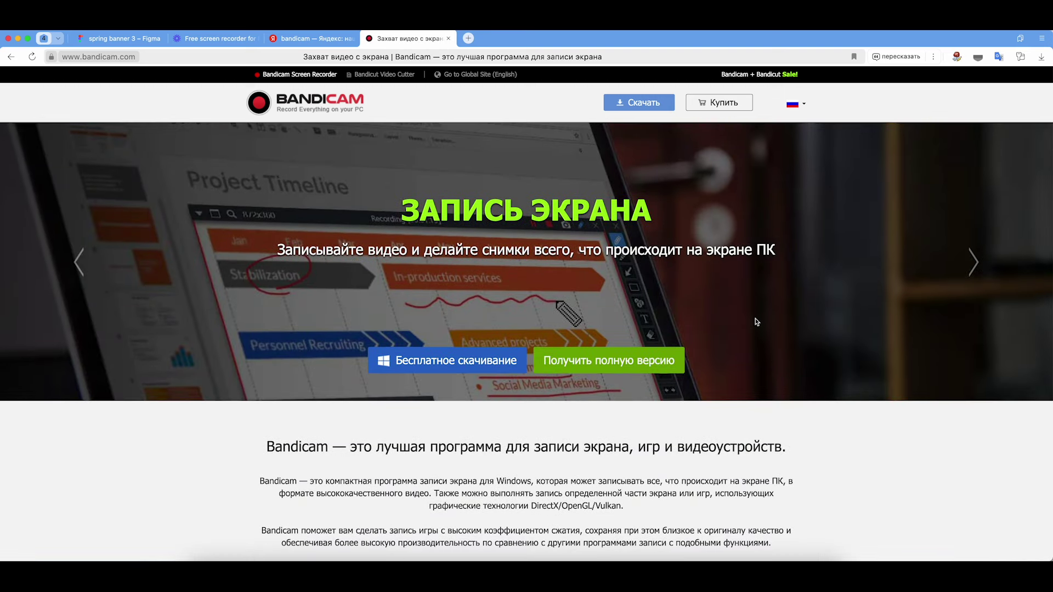
- Replace the bandicam search with an obs query (typed 'щиы' in Cyrillic layout)
click(301, 40)
double_click(186, 77)
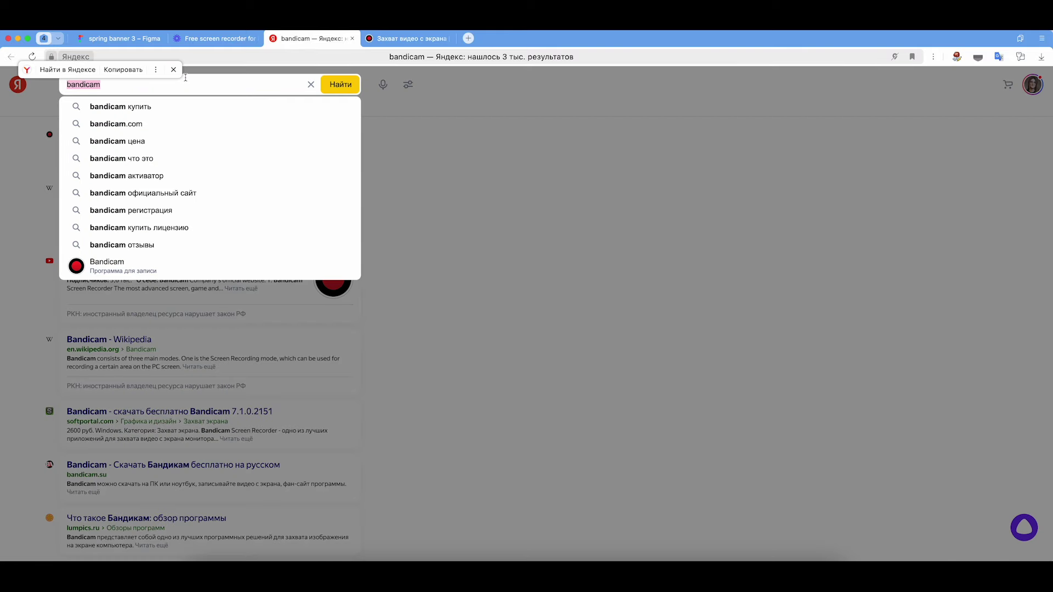
text(щиы)
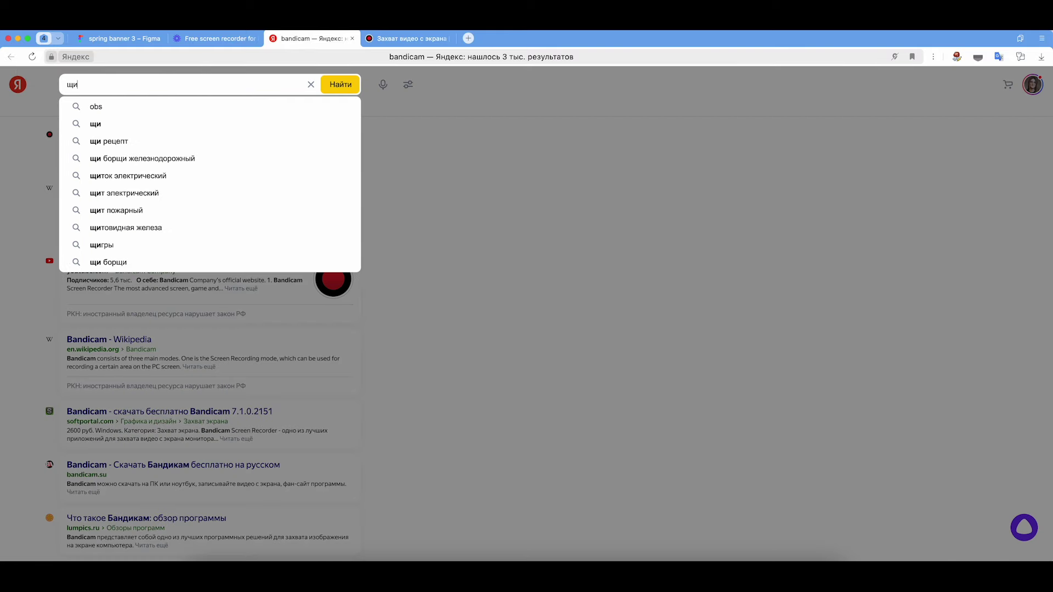
key(Return)
- Open obsproject.com, close the Bandicam tab, and scroll through the OBS Studio homepage
click(132, 161)
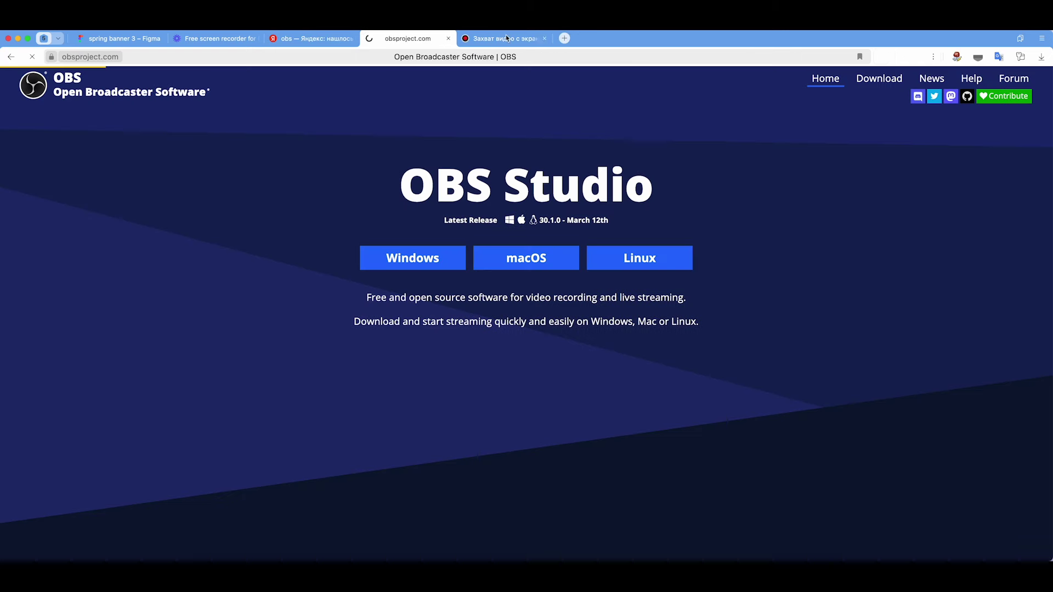
click(459, 38)
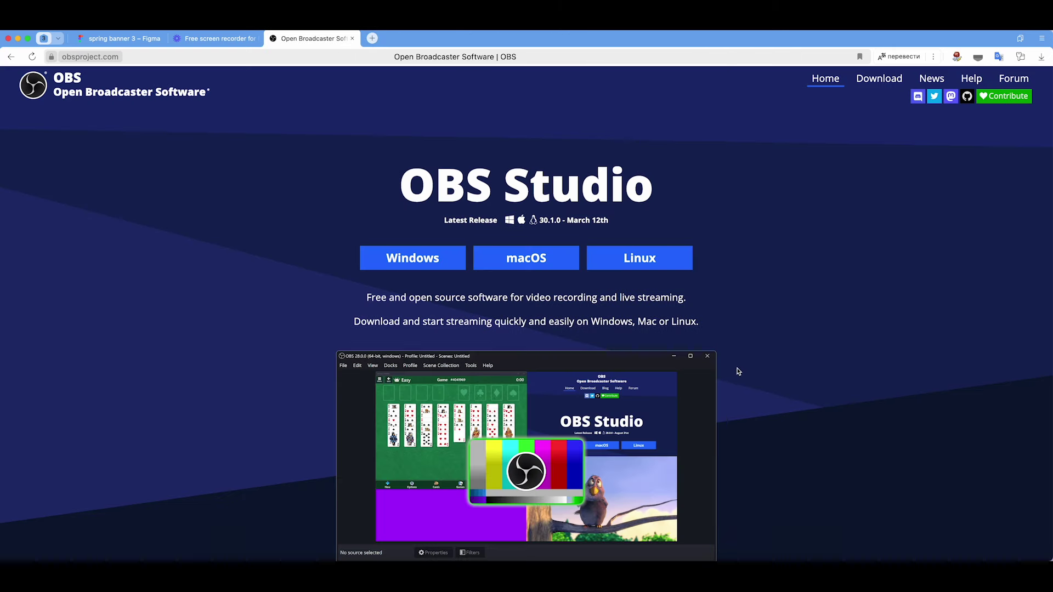
scroll(734, 352, down, 3)
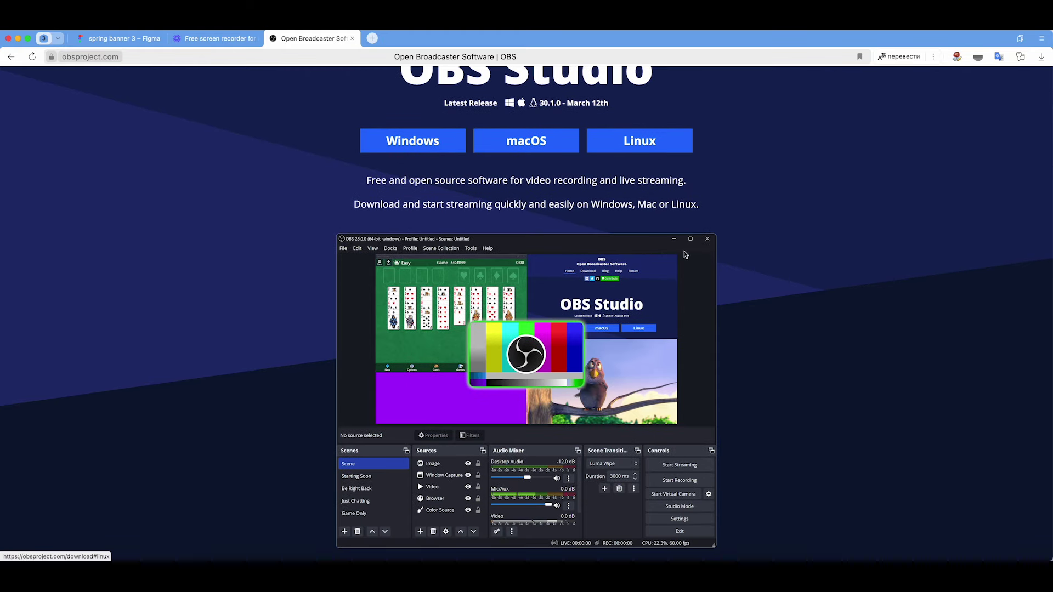
scroll(759, 371, down, 1)
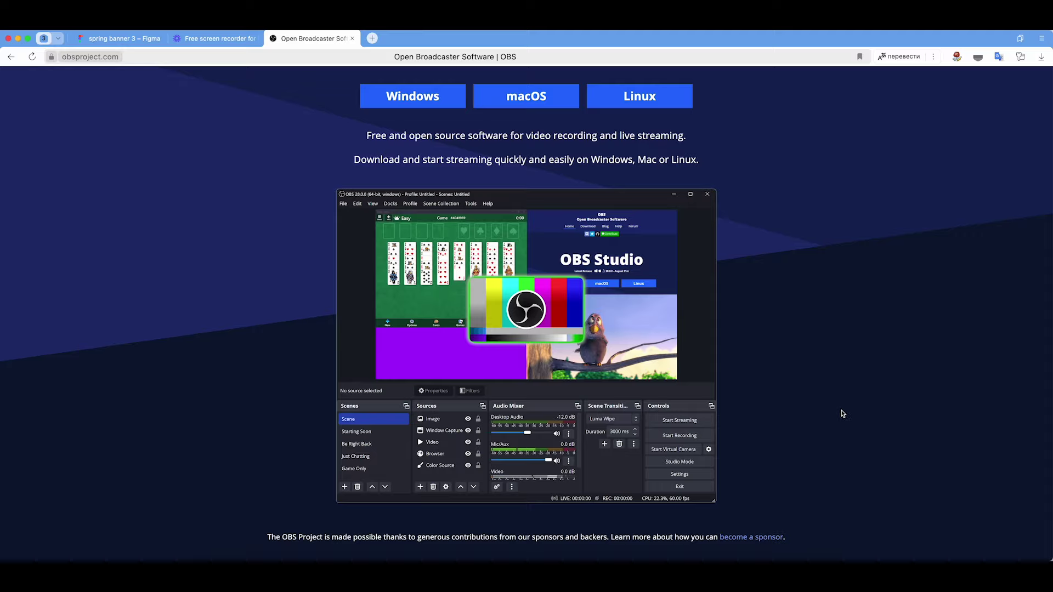
scroll(840, 413, down, 3)
scroll(843, 414, down, 5)
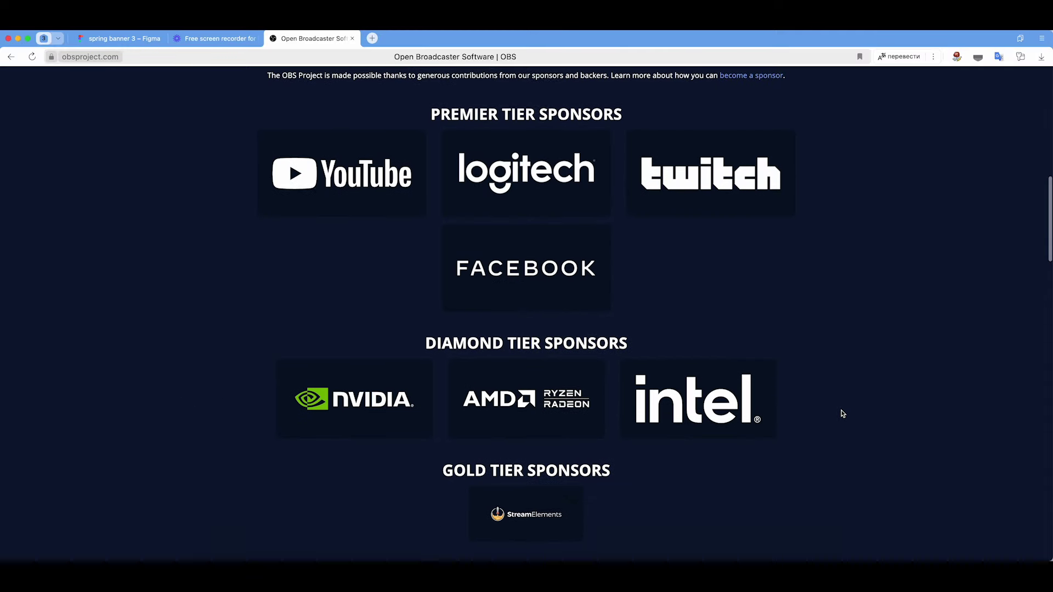
scroll(843, 414, up, 8)
scroll(842, 413, up, 2)
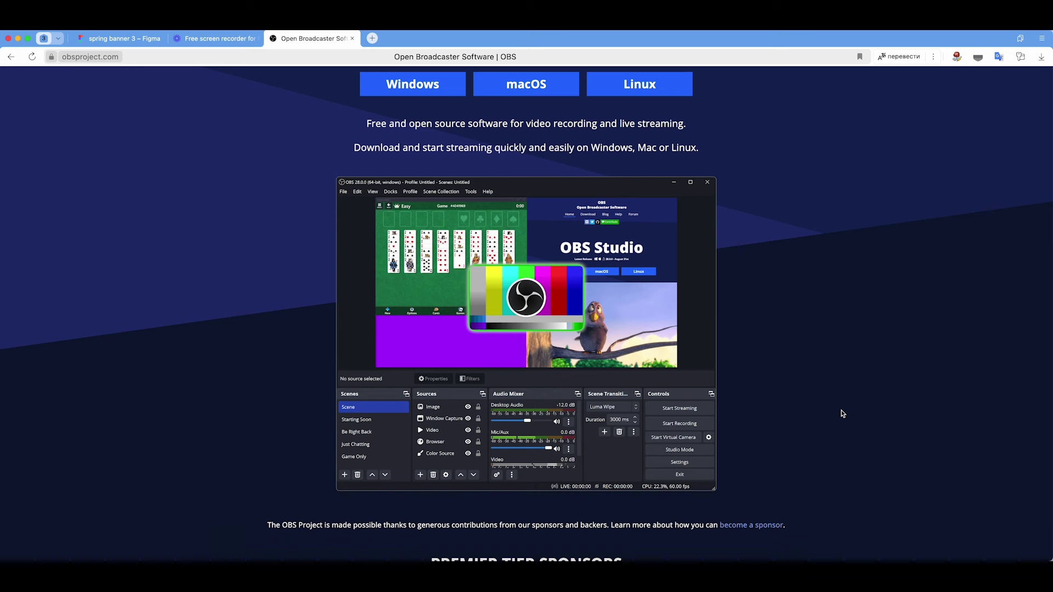
scroll(842, 414, up, 1)
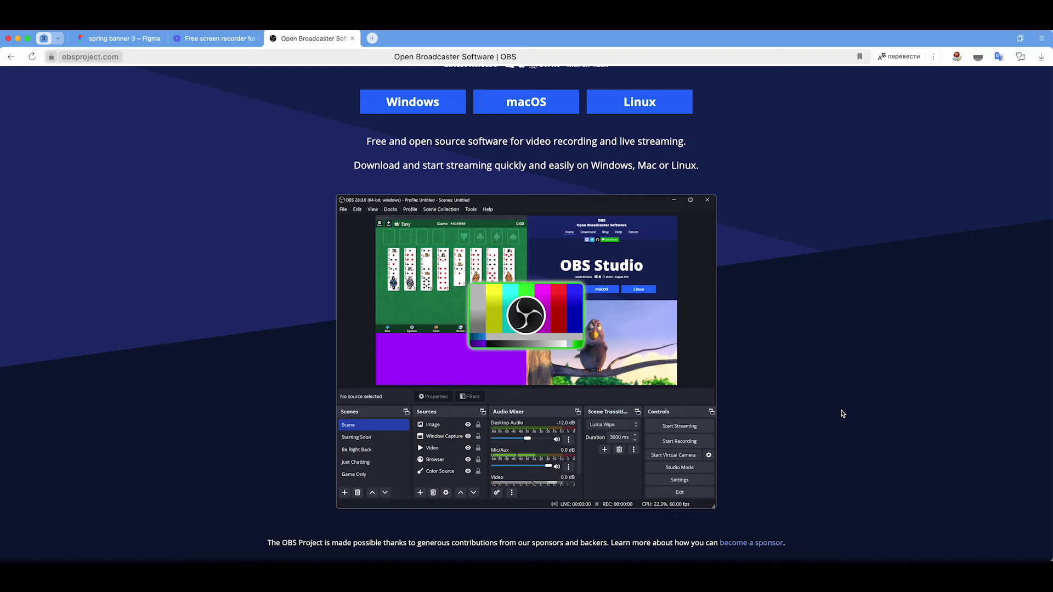
click(121, 38)
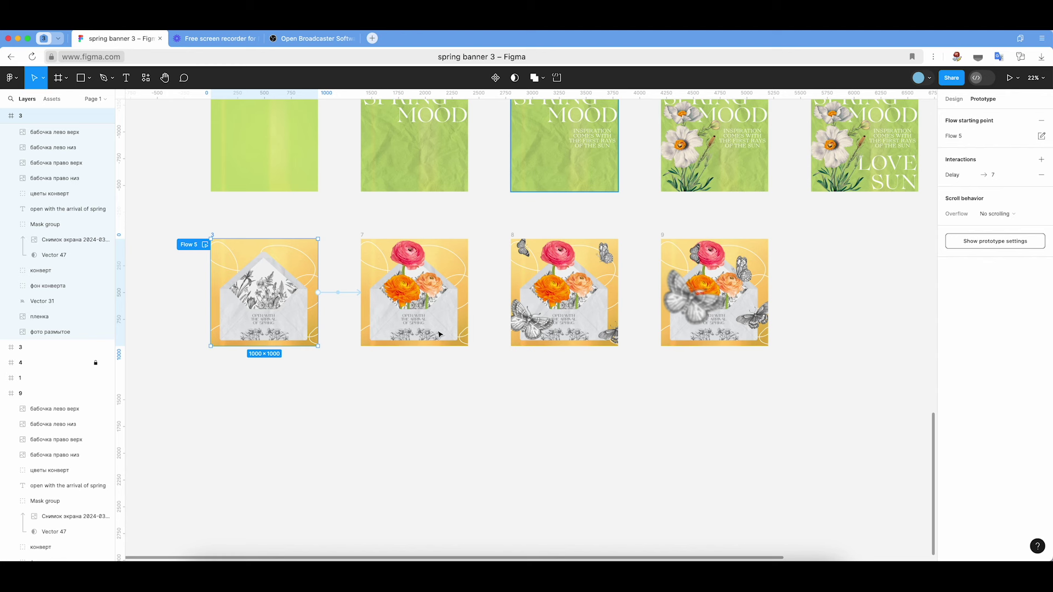
click(504, 387)
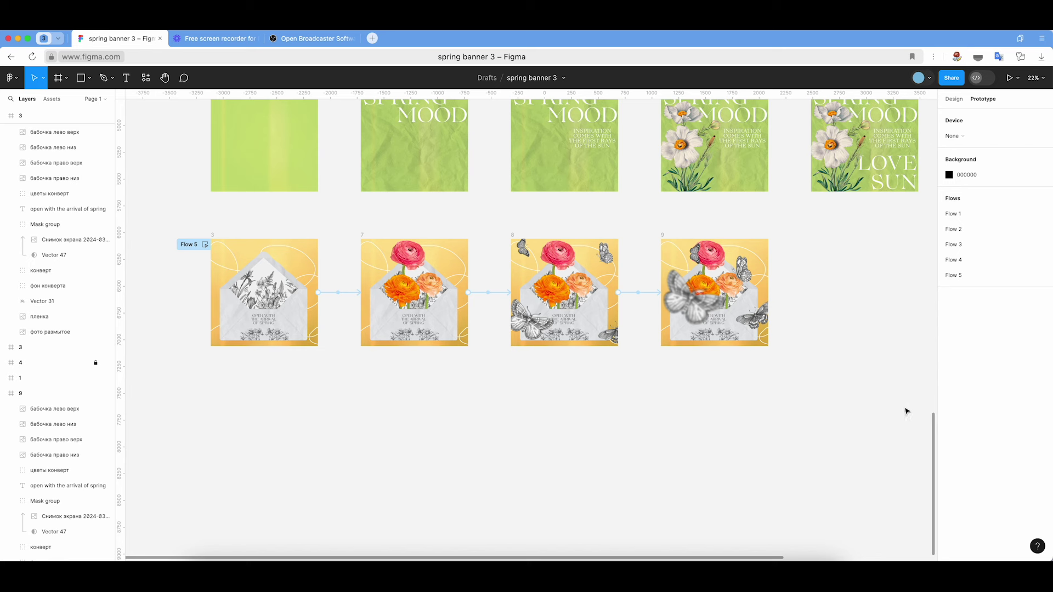
scroll(822, 415, right, 1)
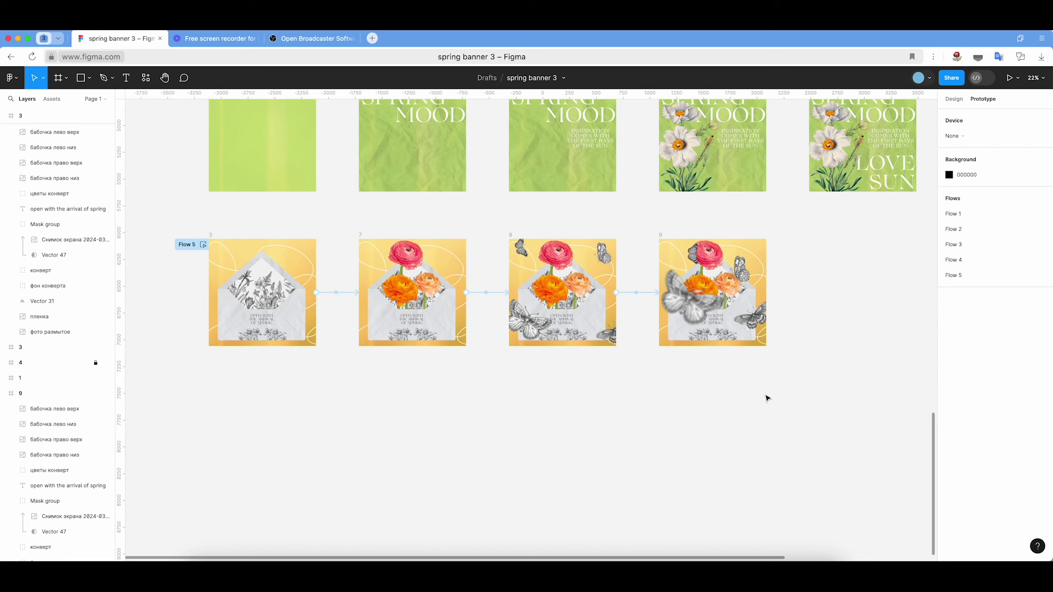